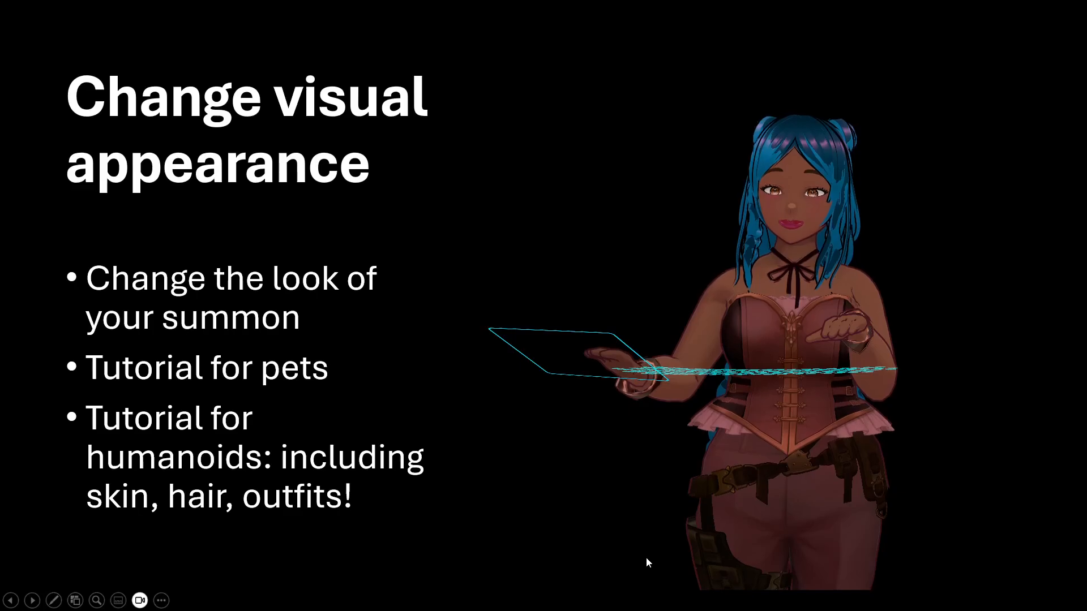
Step: Switch from the presentation to the Glasses toolkit window with the ASE_Modding - Tutorial Mod project
{"action": "key", "text": "ctrl+shift+Escape"}
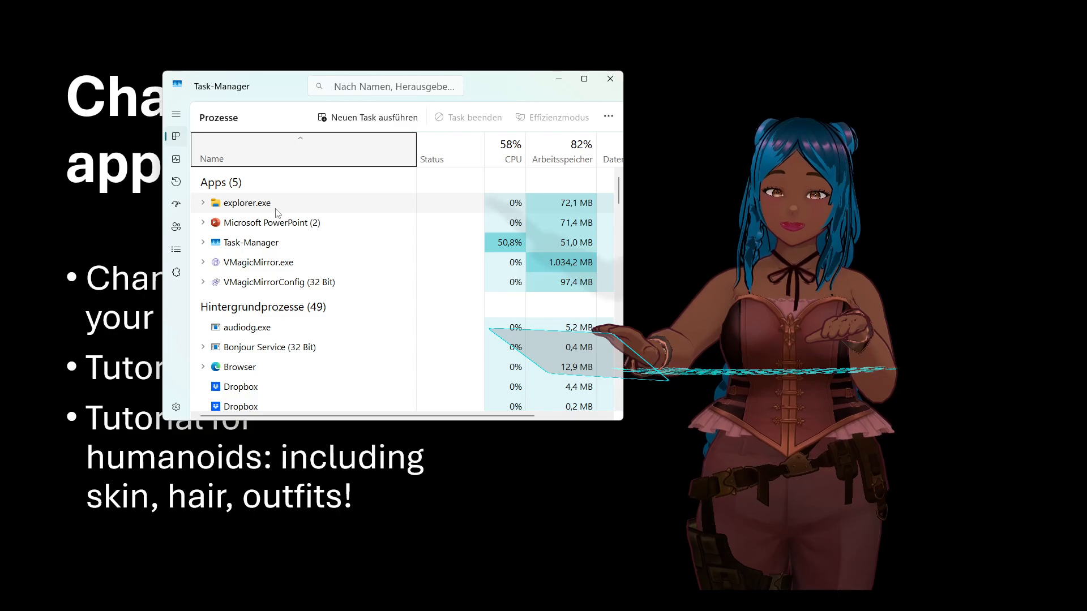
{"action": "left_click", "coordinate": [276, 209]}
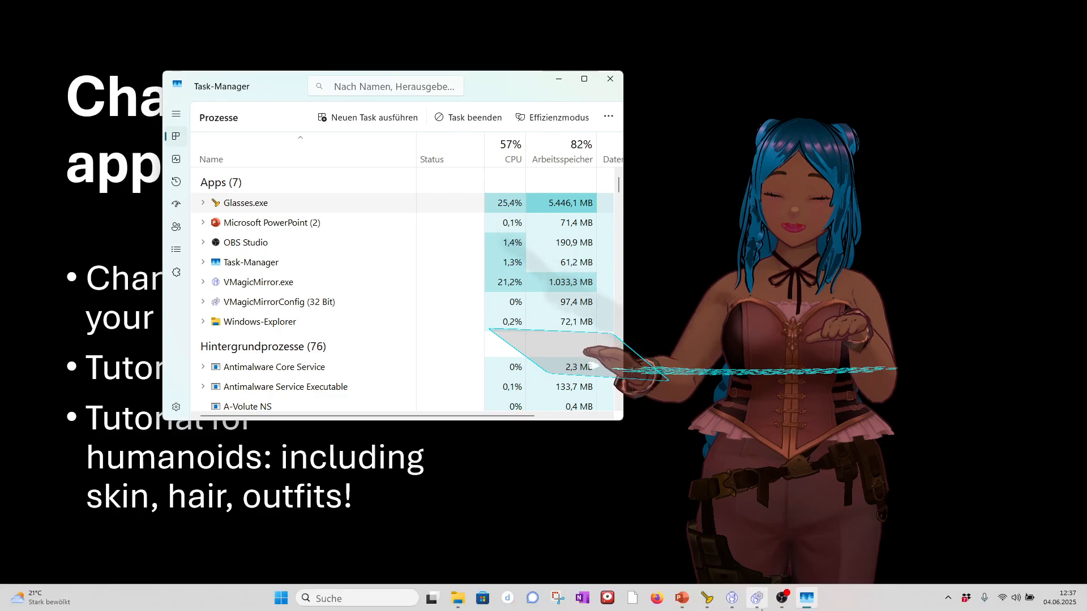
{"action": "left_click", "coordinate": [707, 598]}
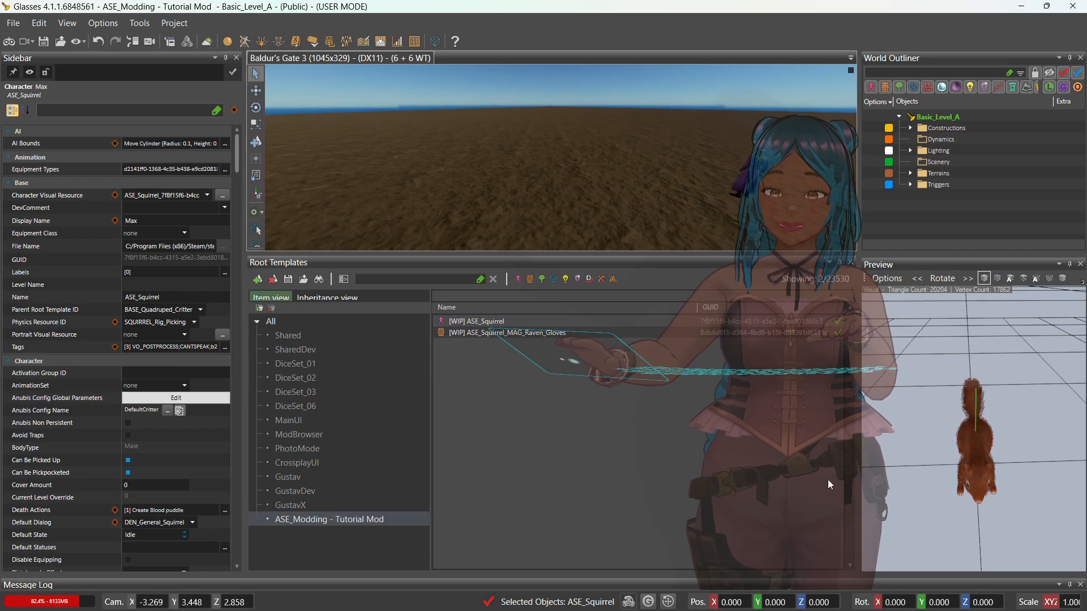
{"action": "left_click_drag", "start_coordinate": [826, 479], "coordinate": [209, 508]}
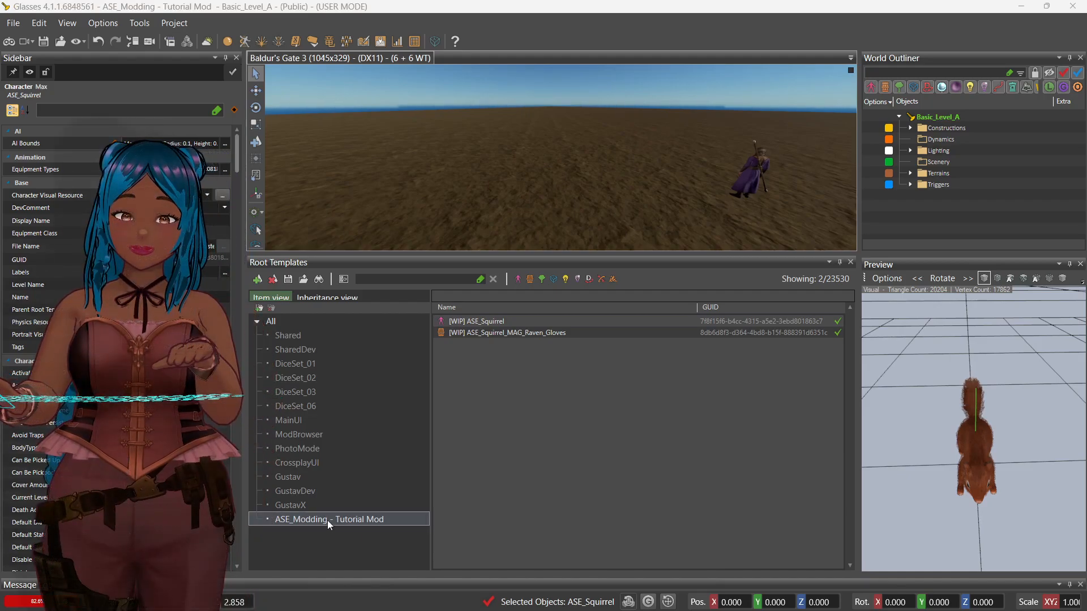
Step: Select the ASE_Squirrel root template and open its Character Visual Resource in the Character Editor
{"action": "left_click", "coordinate": [498, 320]}
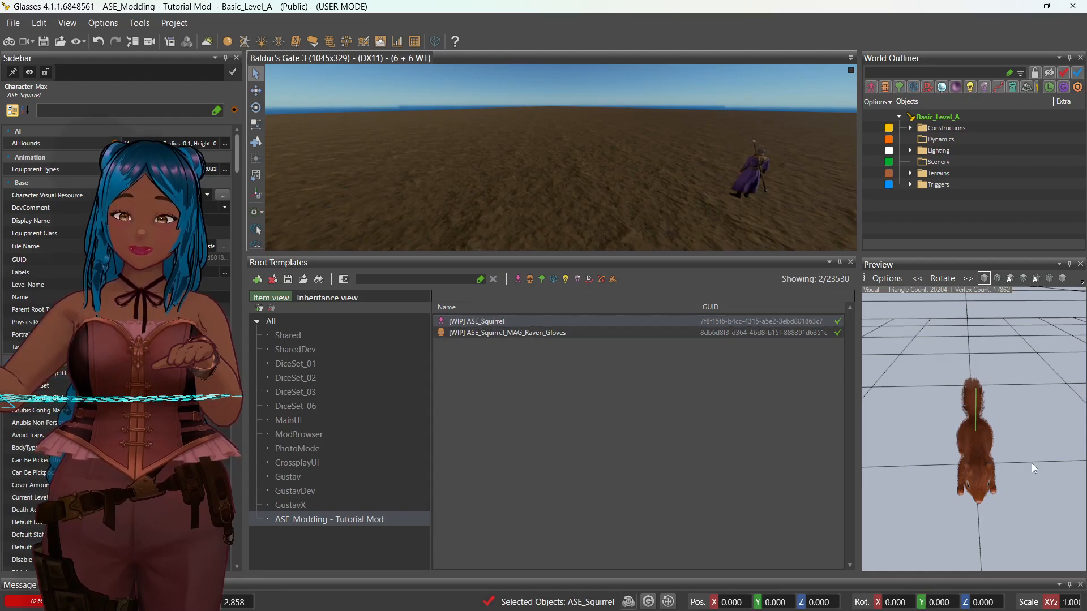
{"action": "left_click_drag", "start_coordinate": [1031, 463], "coordinate": [986, 446]}
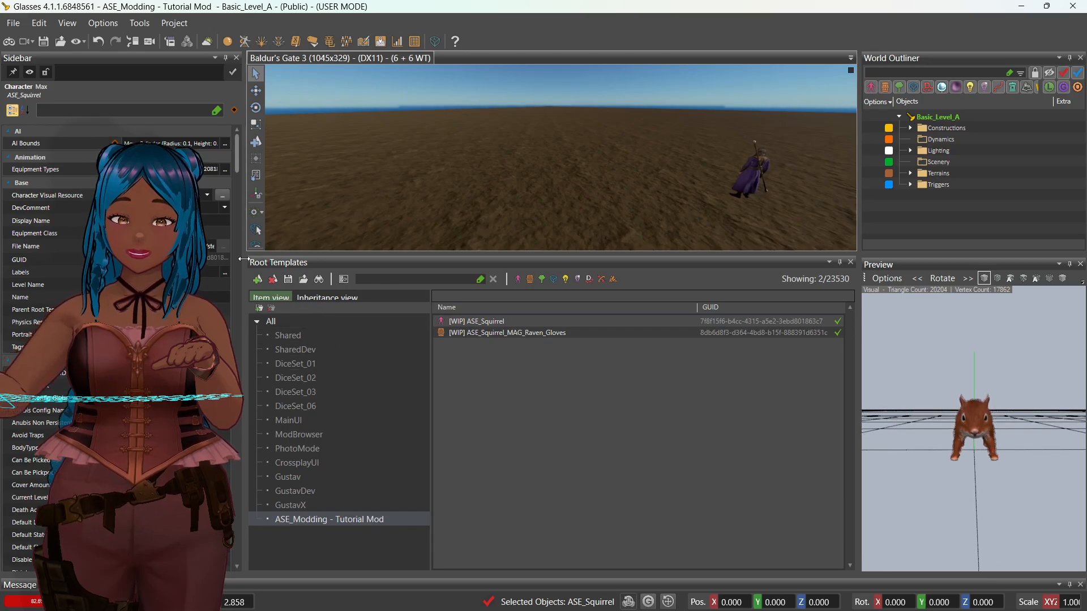
{"action": "left_click_drag", "start_coordinate": [97, 495], "coordinate": [924, 495]}
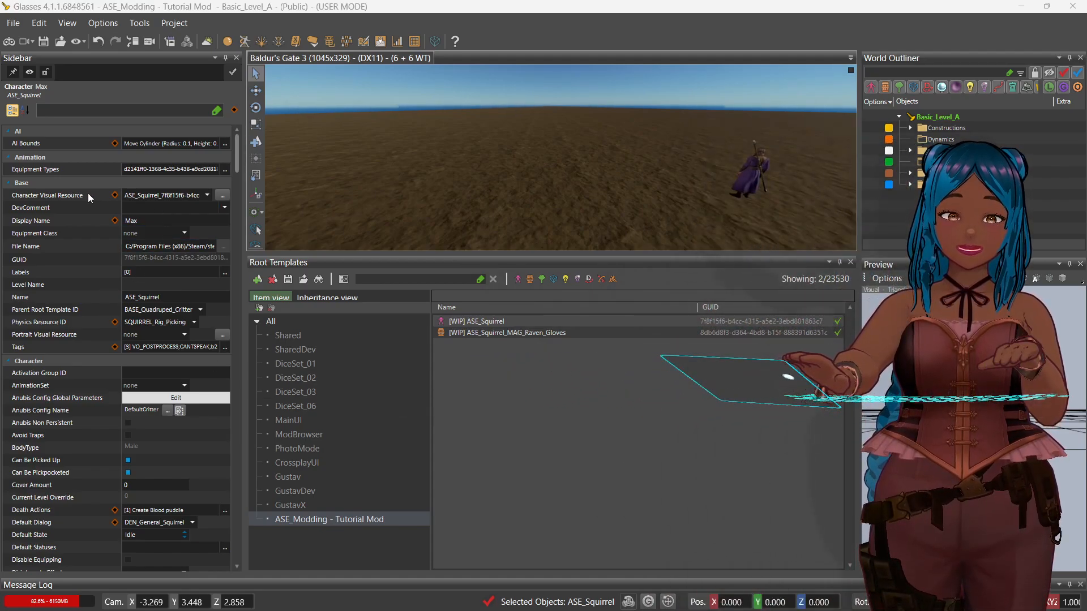
{"action": "left_click", "coordinate": [223, 198]}
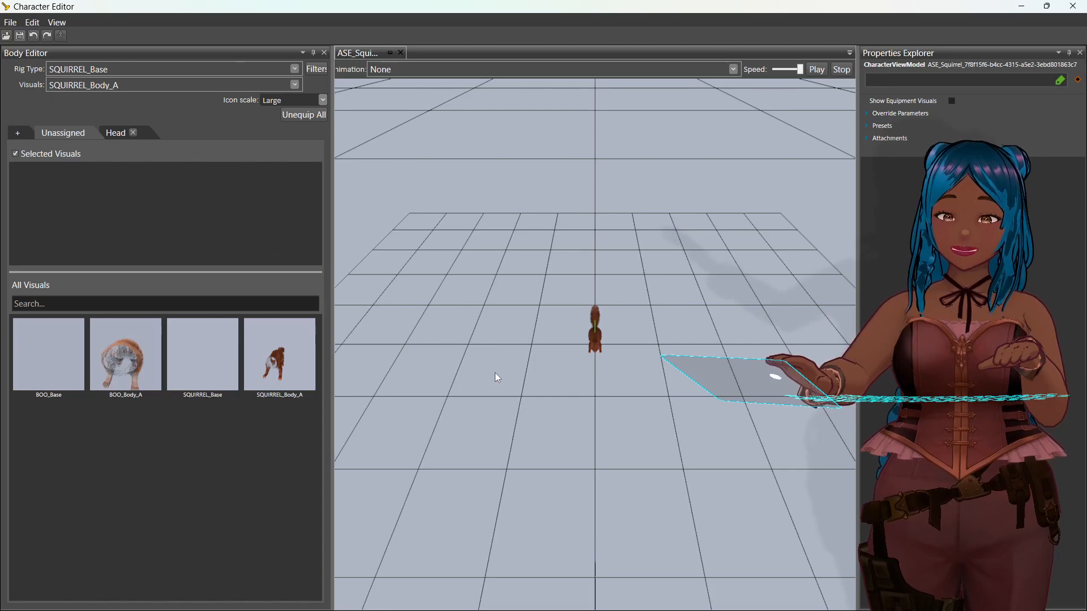
Step: Examine the visuals offered in the squirrel's Head and Unassigned slots
{"action": "middle_click_drag", "start_coordinate": [599, 423], "coordinate": [599, 373]}
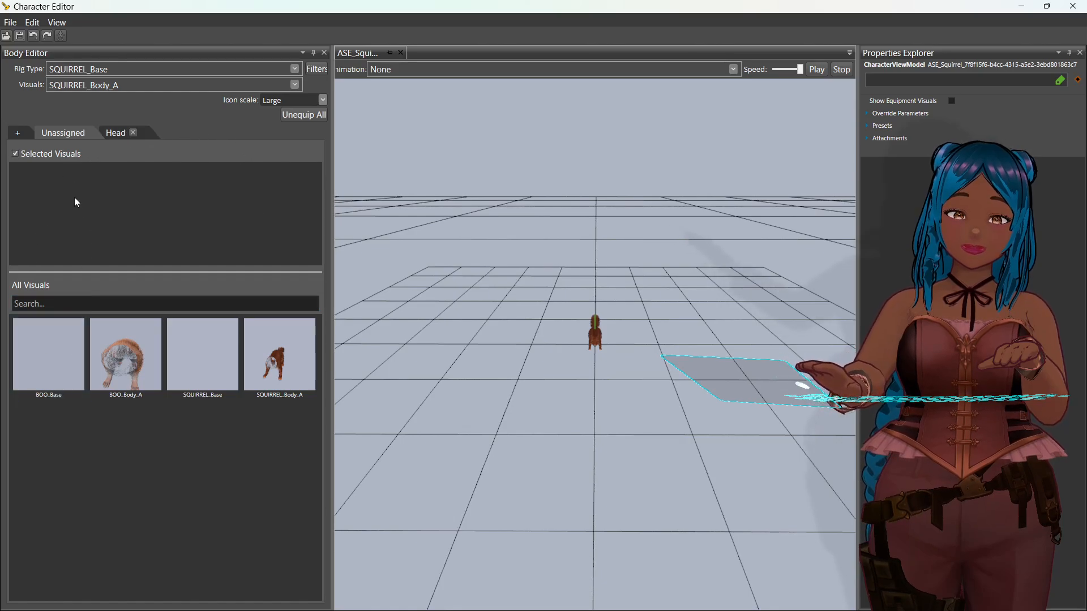
{"action": "left_click", "coordinate": [119, 136]}
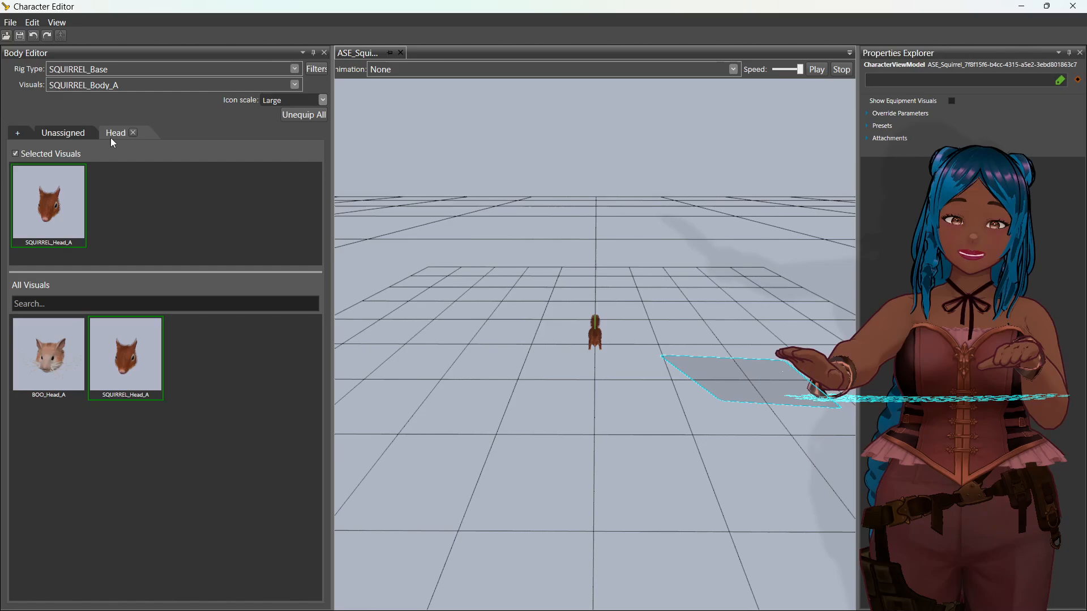
{"action": "left_click", "coordinate": [66, 138]}
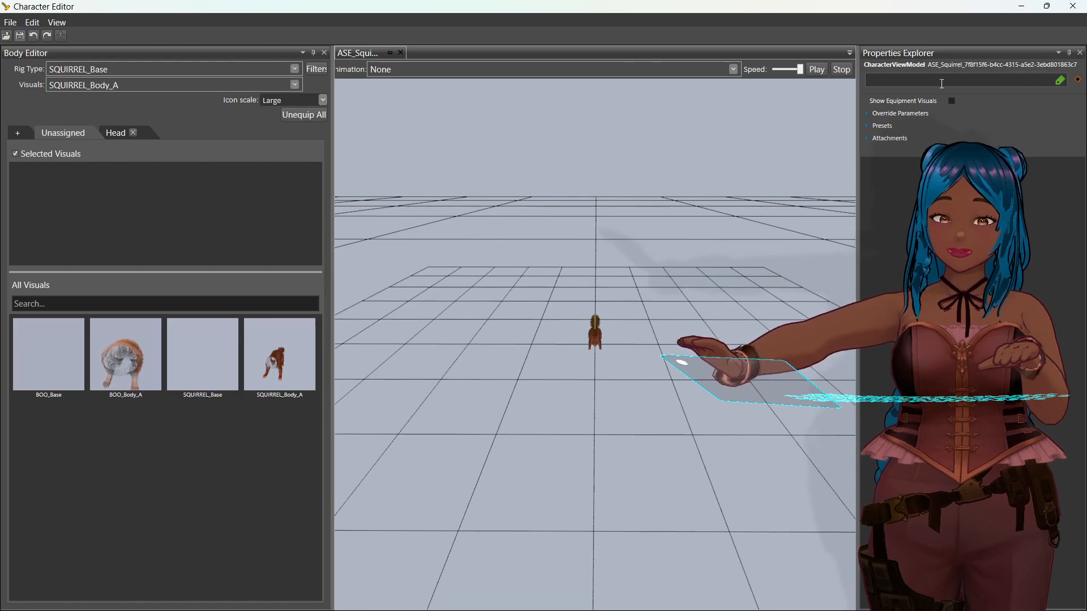
Step: Hide the Properties Explorer and show it again
{"action": "left_click", "coordinate": [57, 22]}
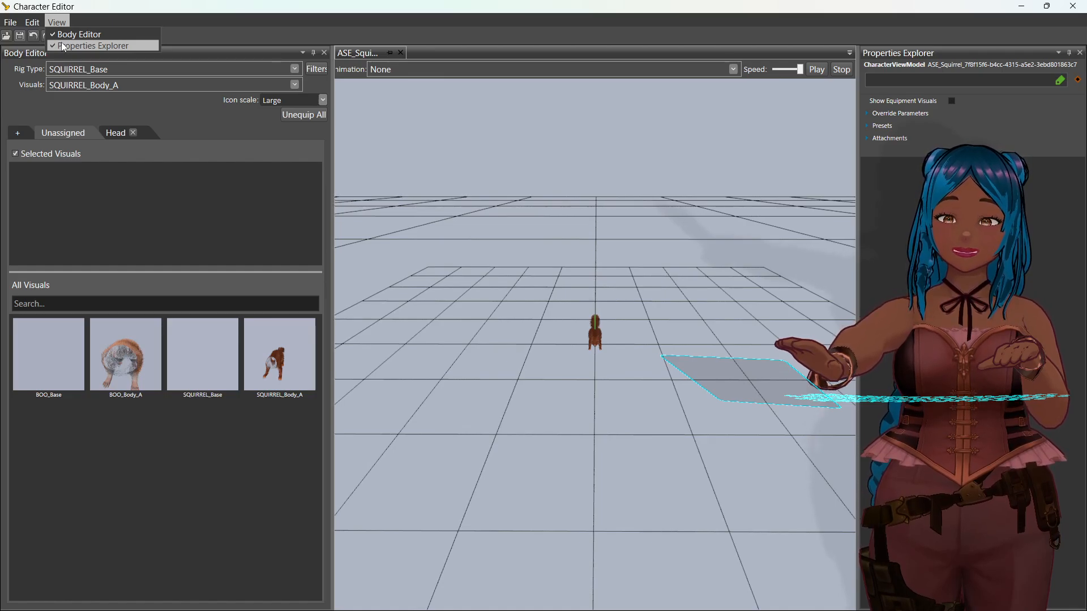
{"action": "left_click", "coordinate": [63, 46]}
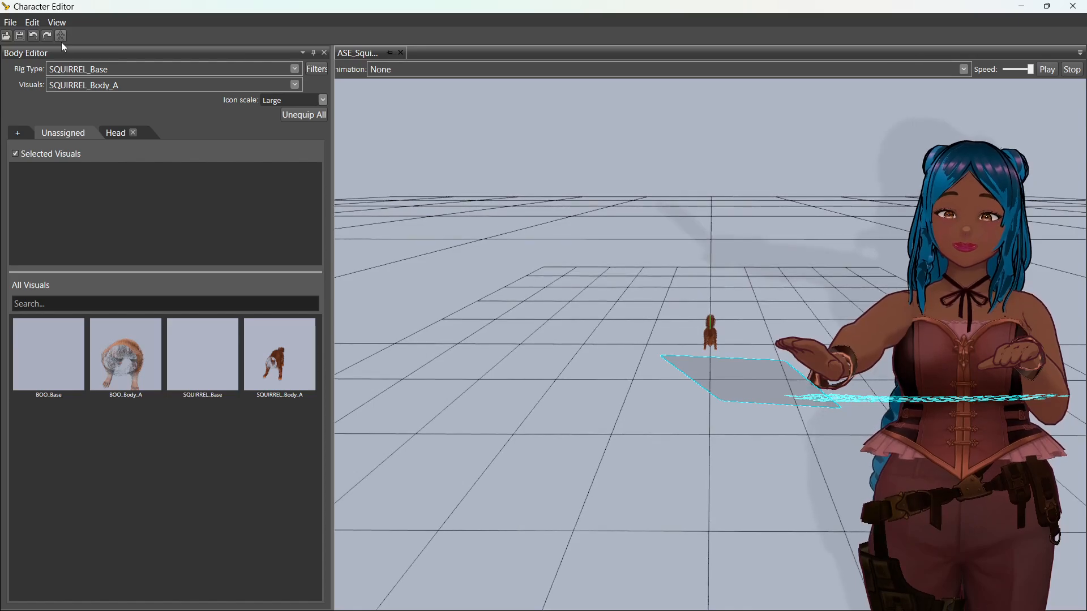
{"action": "left_click", "coordinate": [57, 23]}
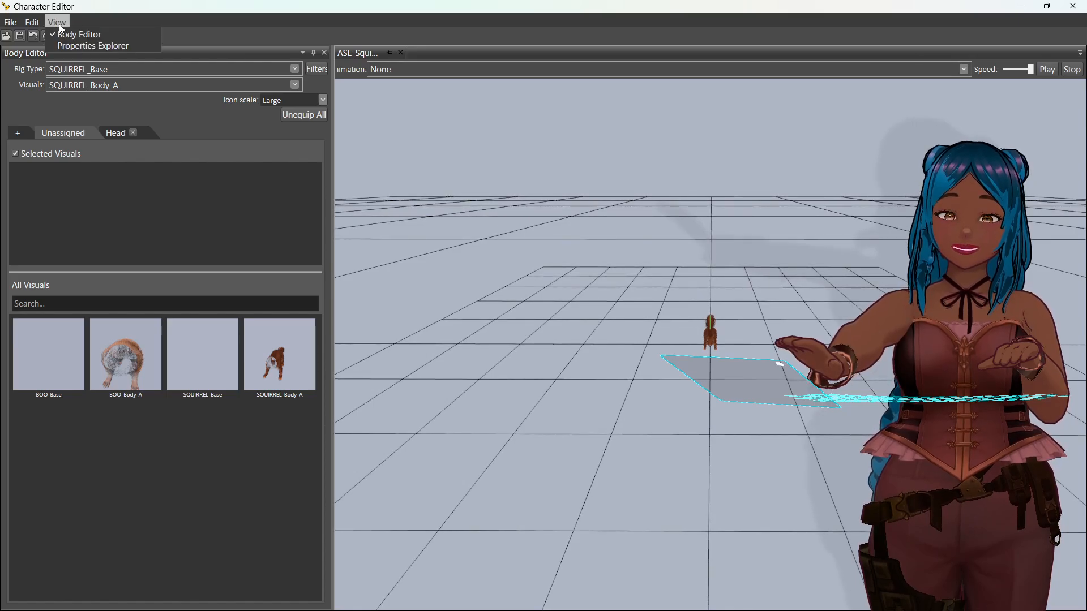
{"action": "left_click", "coordinate": [91, 46]}
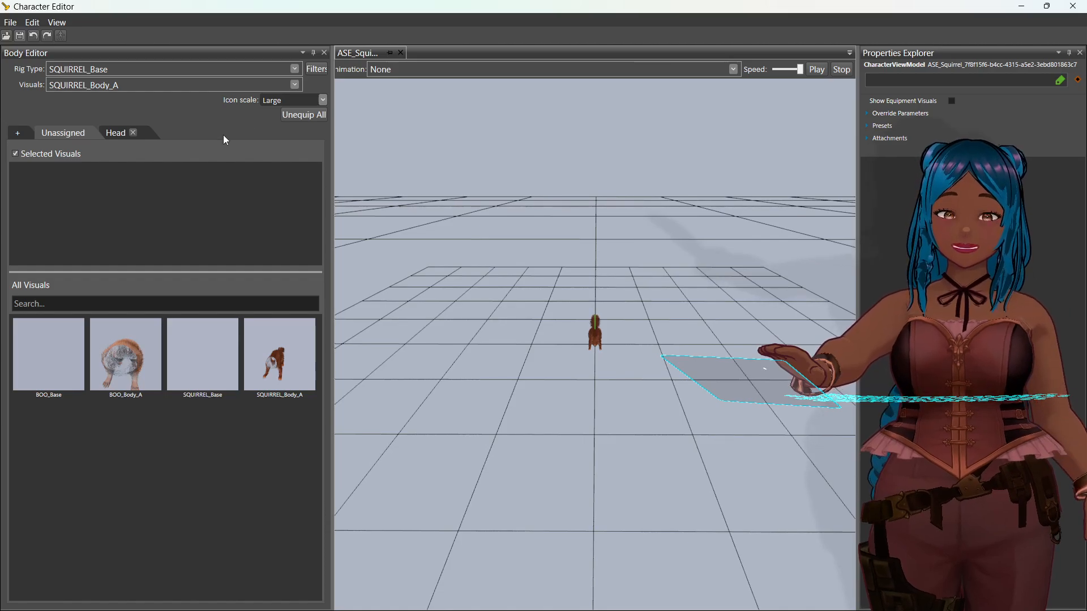
Step: Add a Body slot alongside the squirrel's Unassigned and Head slots
{"action": "middle_click_drag", "start_coordinate": [542, 374], "coordinate": [508, 338]}
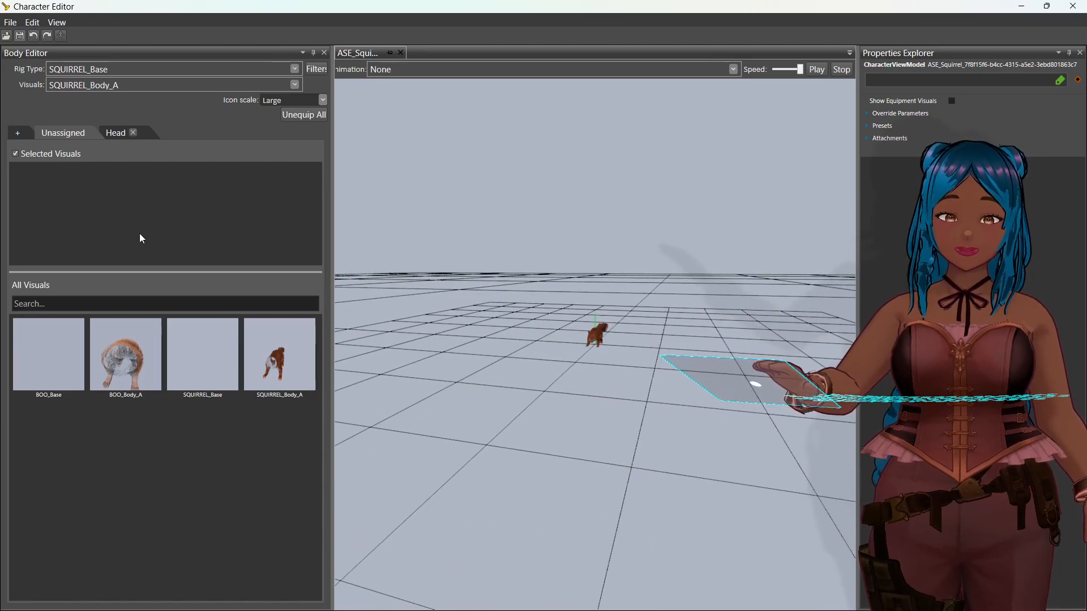
{"action": "left_click", "coordinate": [115, 133]}
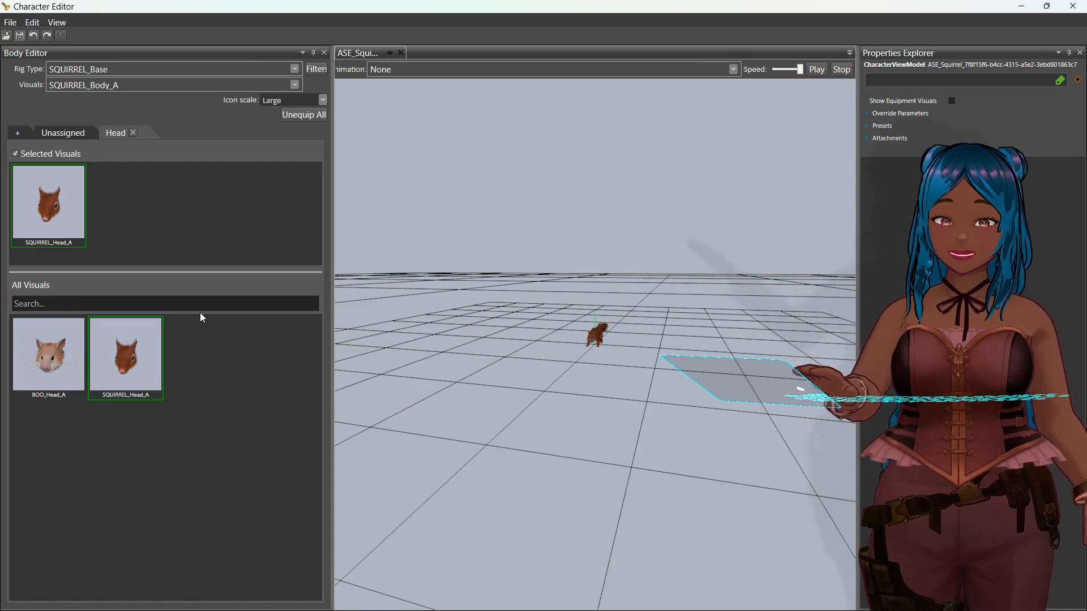
{"action": "left_click", "coordinate": [18, 134]}
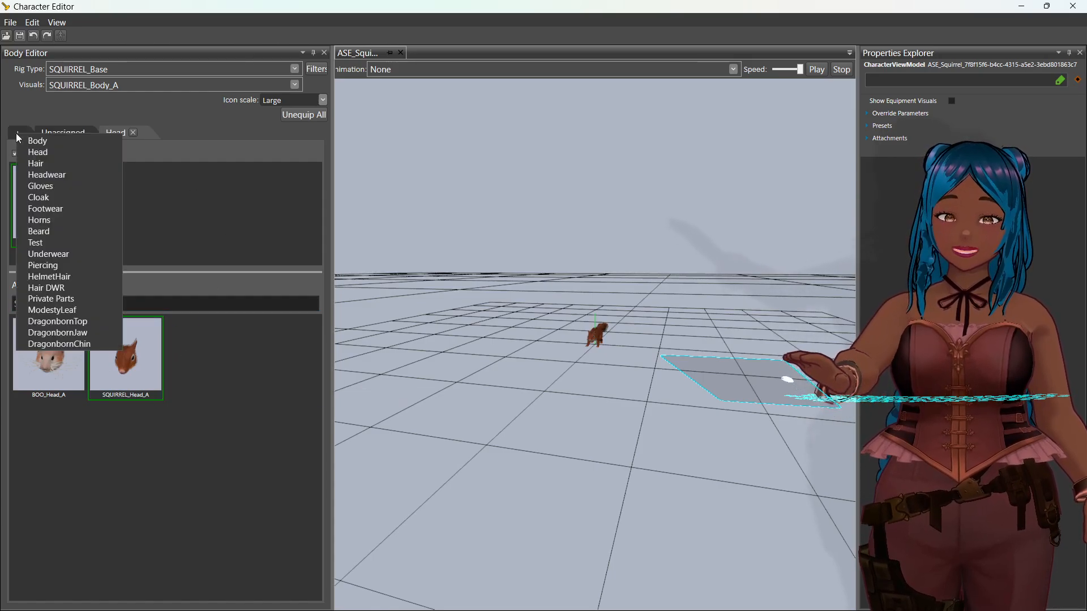
{"action": "left_click", "coordinate": [54, 141]}
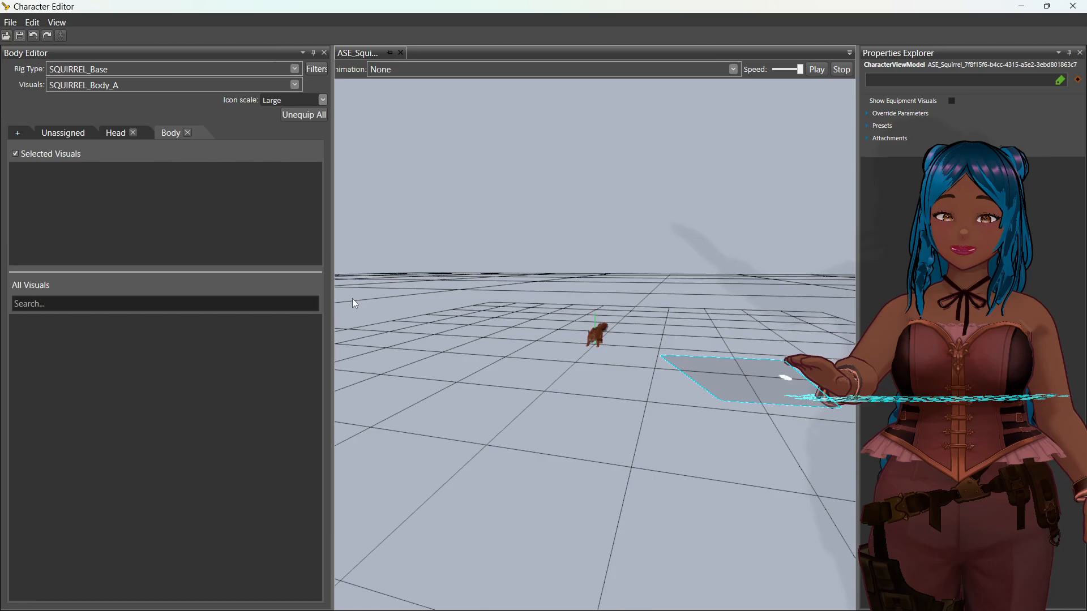
{"action": "middle_click_drag", "start_coordinate": [474, 344], "coordinate": [413, 284]}
Step: Compare the Head and Unassigned slots and inspect the slot details of the equipped squirrel head
{"action": "left_click", "coordinate": [108, 134]}
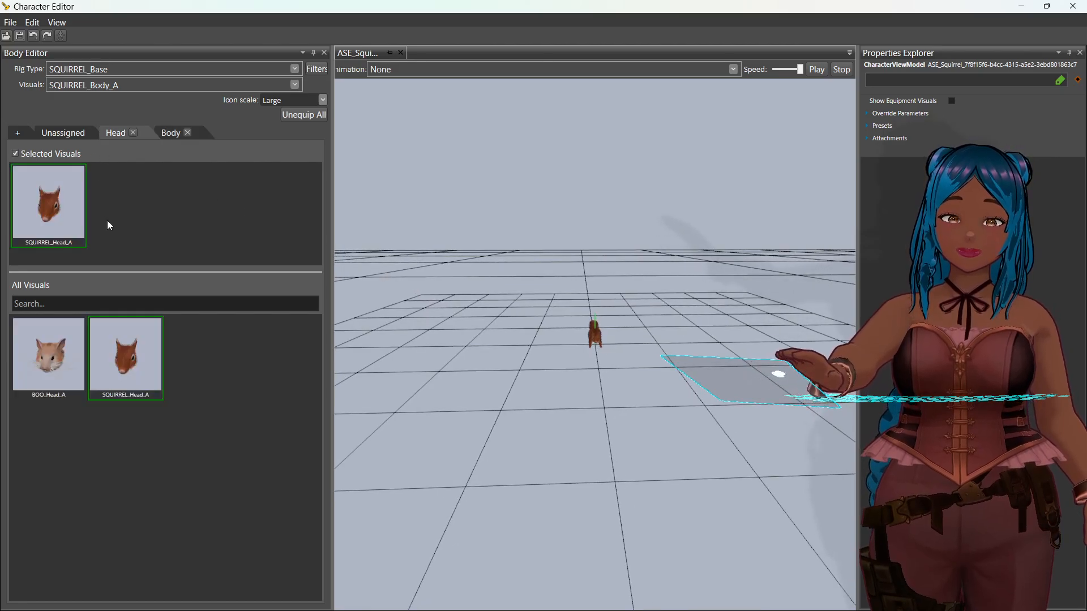
{"action": "left_click", "coordinate": [61, 136]}
{"action": "left_click", "coordinate": [113, 136]}
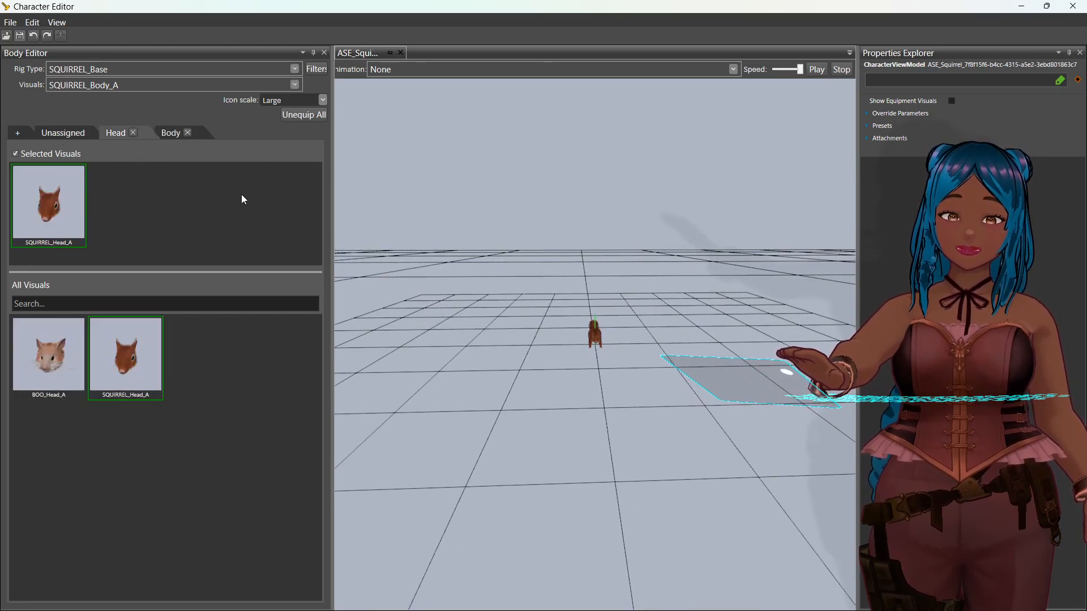
{"action": "middle_click_drag", "start_coordinate": [396, 274], "coordinate": [454, 273]}
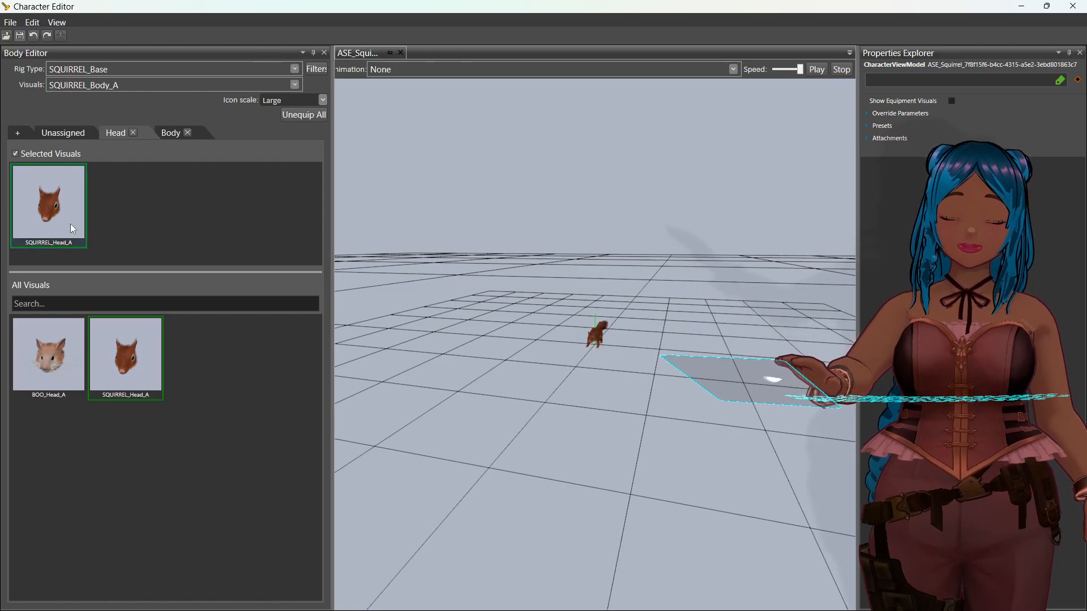
{"action": "mouse_move", "coordinate": [69, 216]}
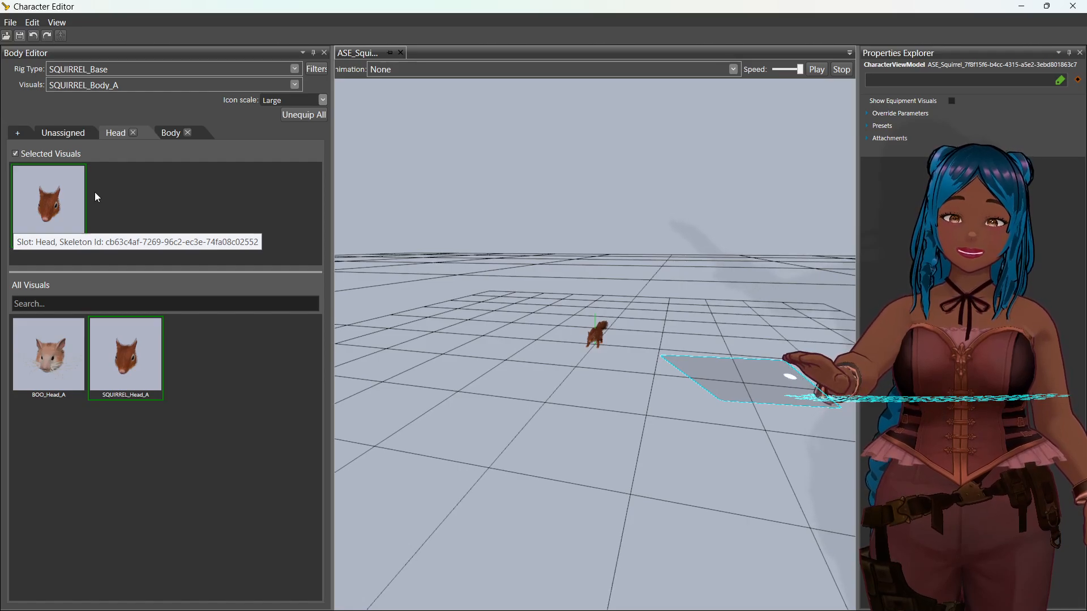
Step: Collapse the Selected Visuals section of the Head slot and expand it again
{"action": "left_click", "coordinate": [15, 154]}
{"action": "left_click", "coordinate": [15, 153]}
{"action": "left_click", "coordinate": [15, 154]}
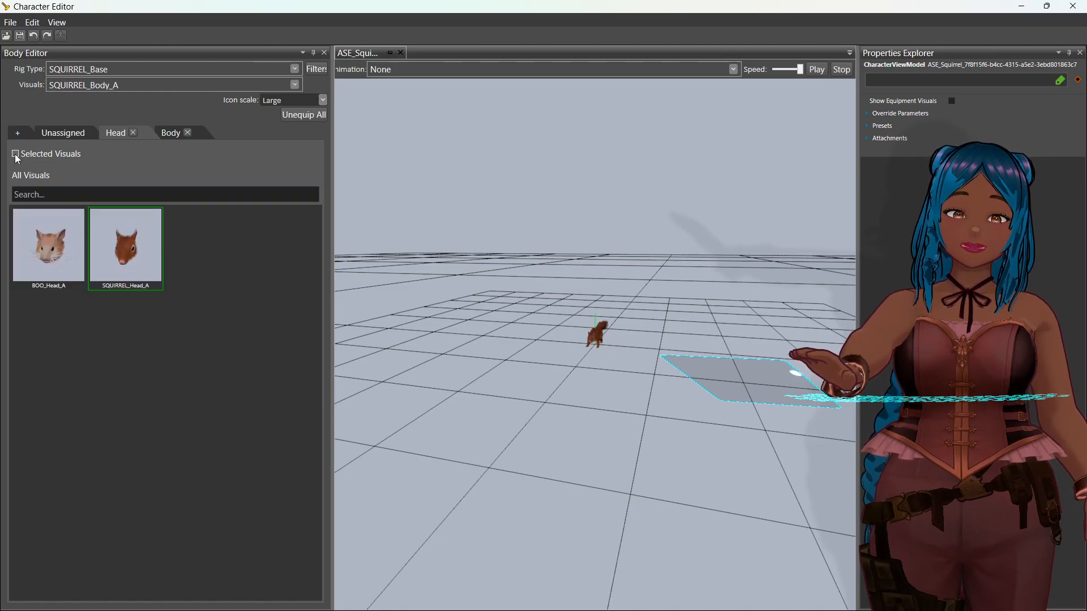
{"action": "left_click", "coordinate": [15, 154]}
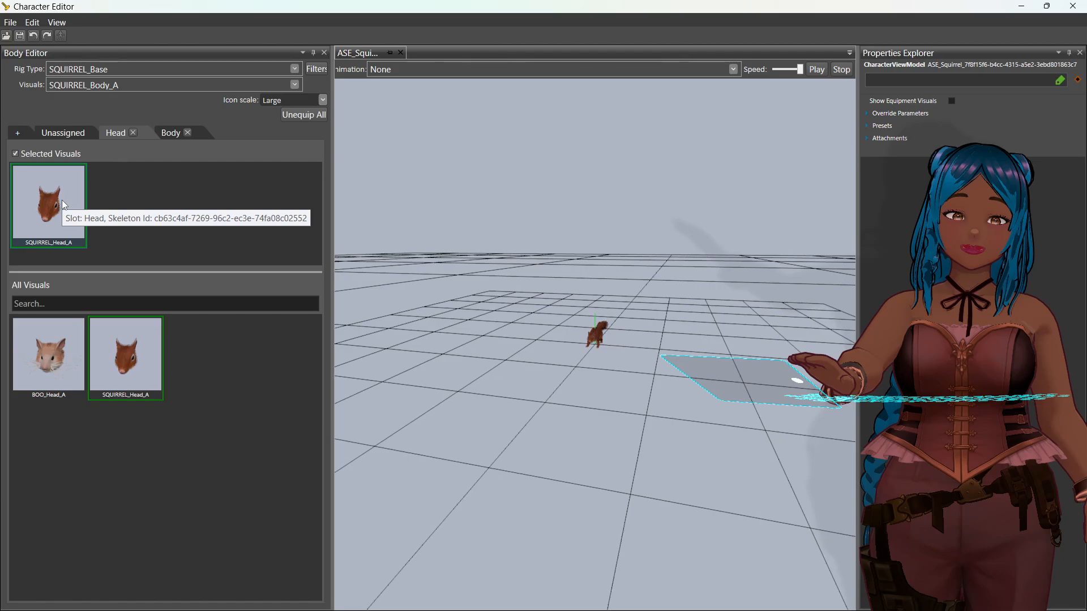
Step: Unequip SQUIRREL_Head_A and equip BOO_Head_A as the squirrel's head visual
{"action": "mouse_move", "coordinate": [124, 377]}
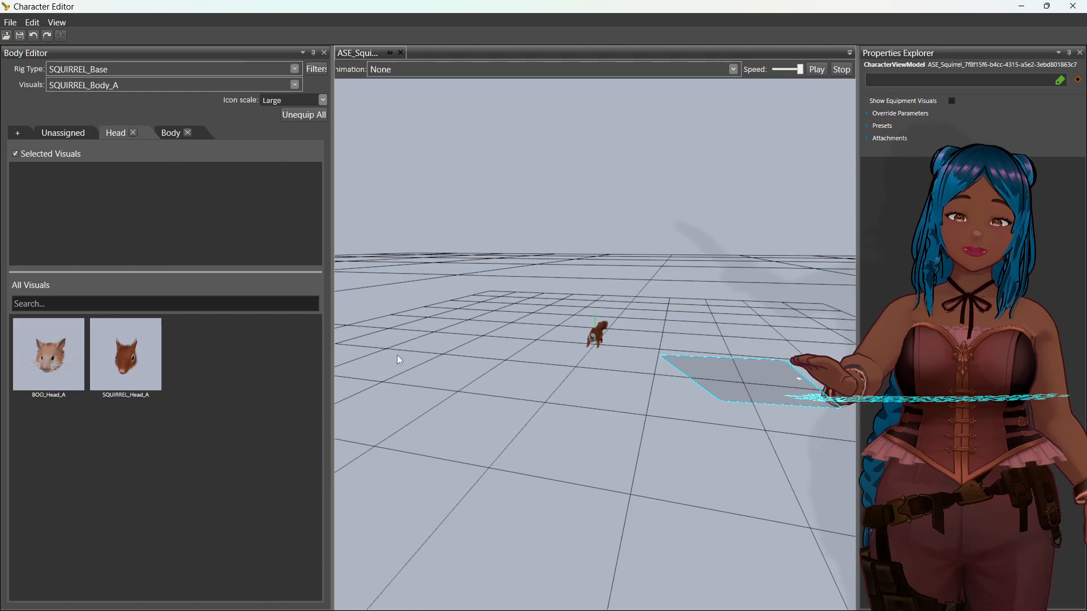
{"action": "middle_click_drag", "start_coordinate": [396, 356], "coordinate": [383, 373]}
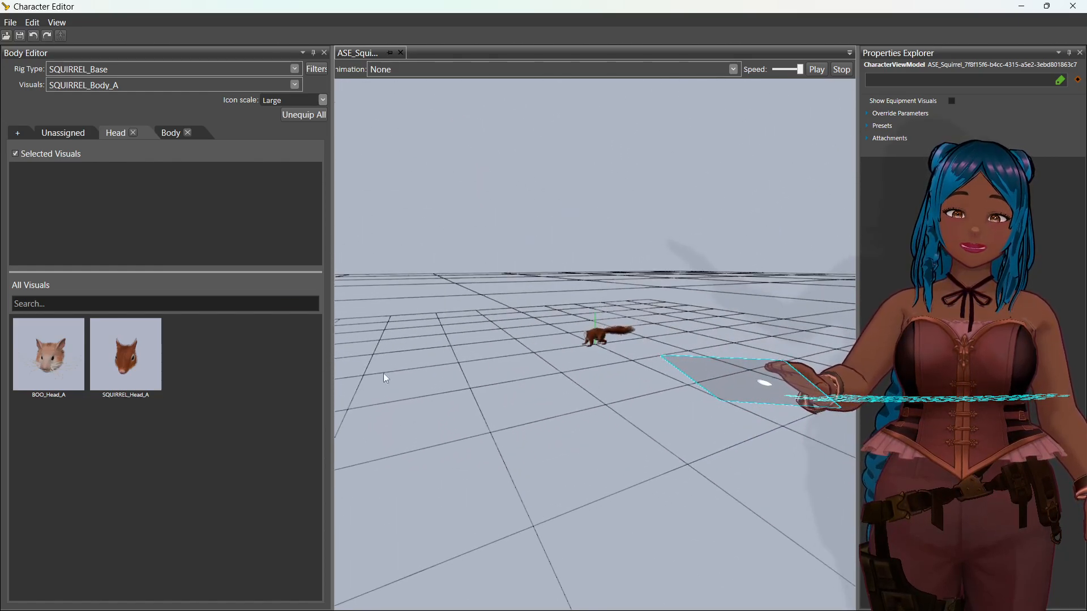
{"action": "left_click", "coordinate": [53, 369]}
{"action": "middle_click_drag", "start_coordinate": [373, 386], "coordinate": [419, 392]}
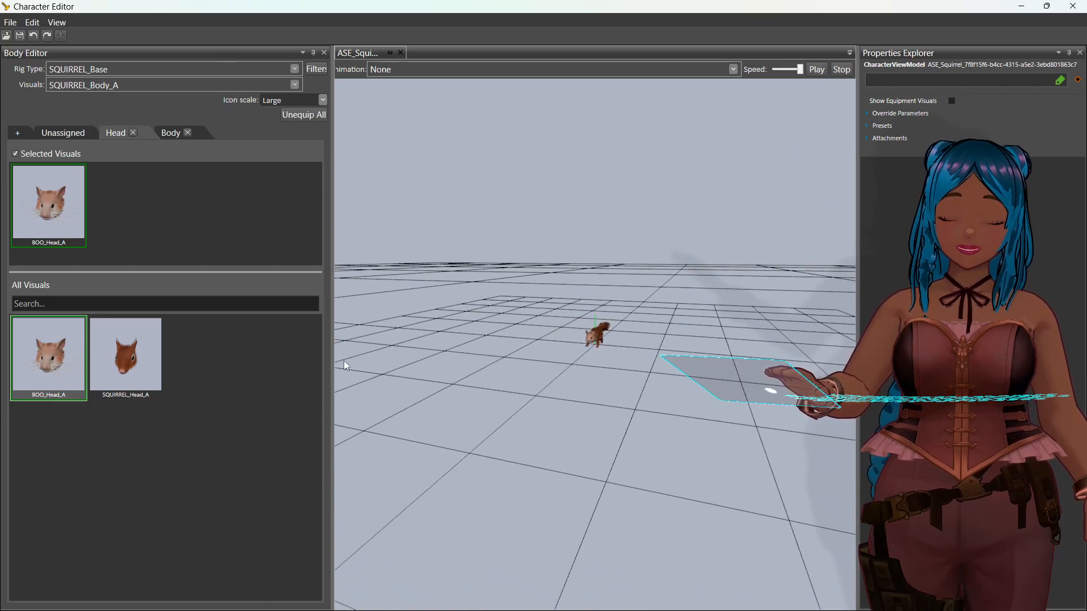
Step: Equip the BOO_Body_A visual from the Unassigned slot and check the squirrel's look from different angles
{"action": "left_click", "coordinate": [167, 132]}
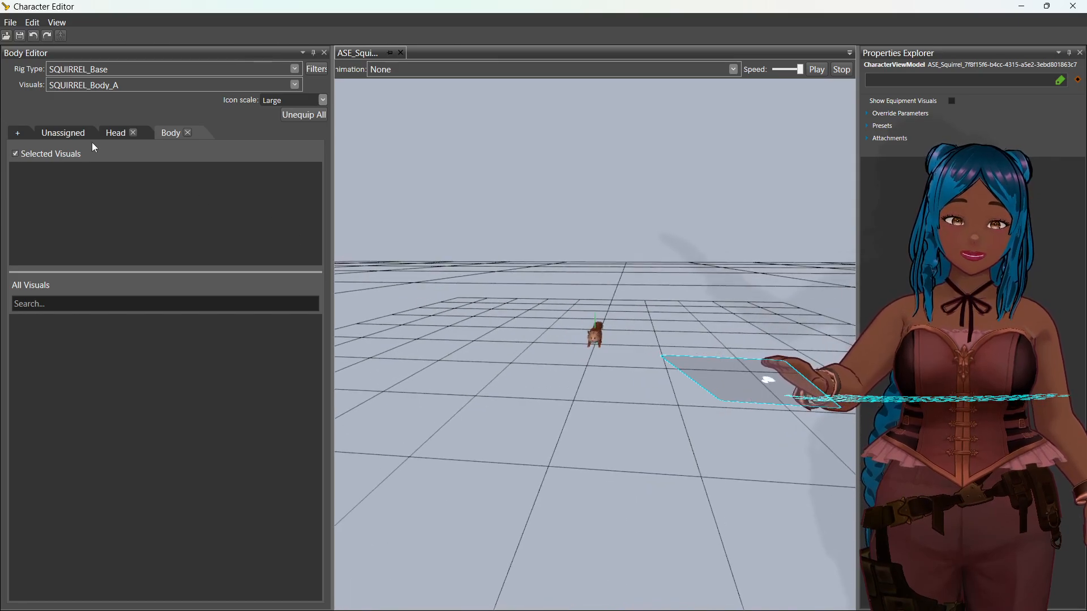
{"action": "left_click", "coordinate": [61, 131]}
{"action": "middle_click_drag", "start_coordinate": [505, 330], "coordinate": [320, 345]}
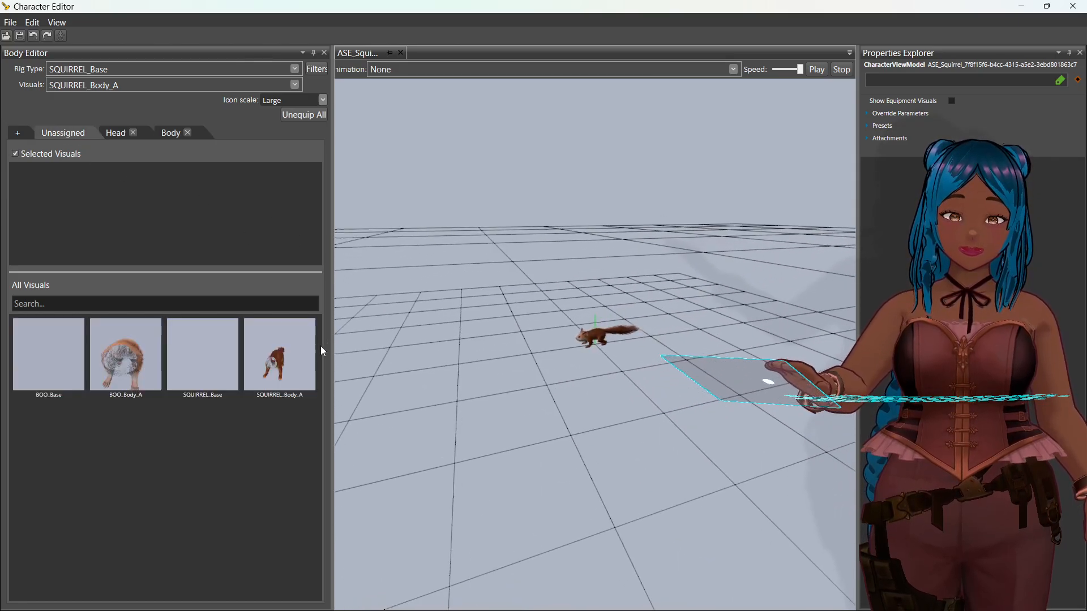
{"action": "left_click", "coordinate": [128, 363]}
{"action": "left_click", "coordinate": [128, 362]}
{"action": "middle_click_drag", "start_coordinate": [339, 396], "coordinate": [490, 383]}
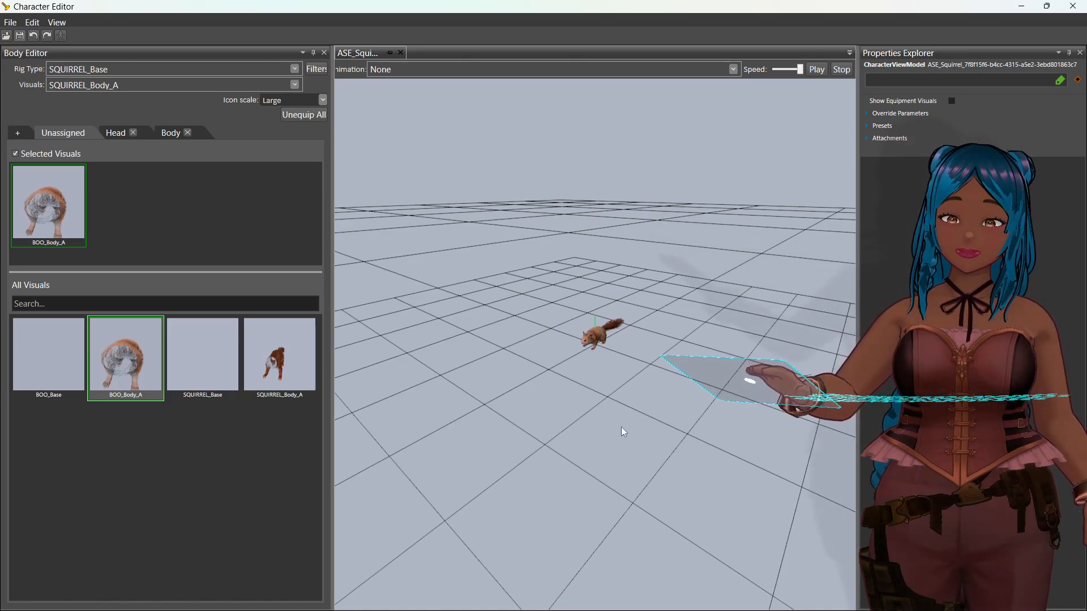
{"action": "middle_click_drag", "start_coordinate": [599, 406], "coordinate": [628, 369]}
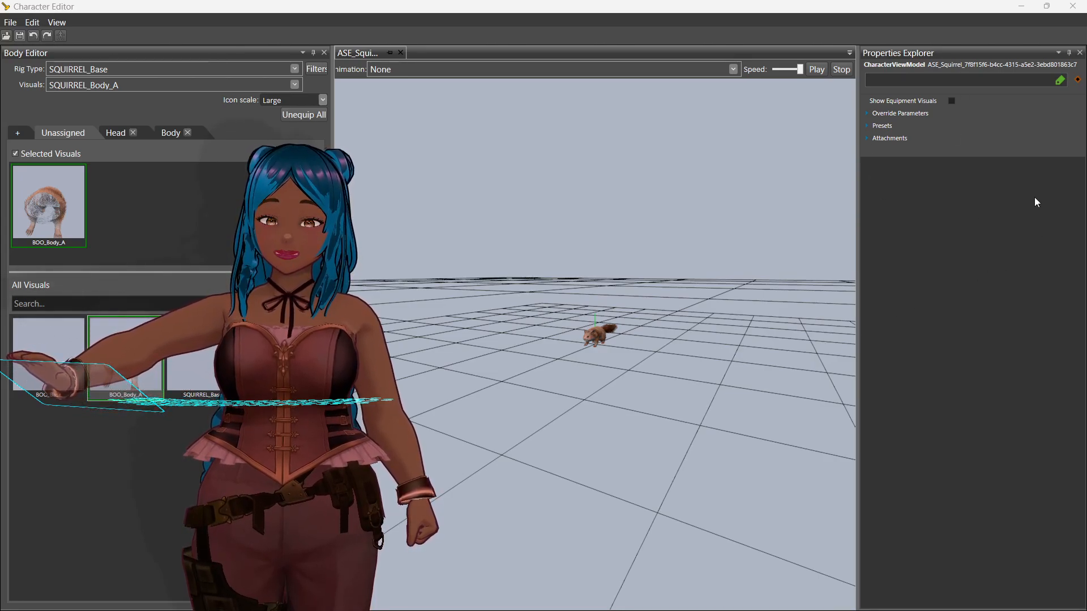
Step: Expand the 02 Colour group of the character's presets and examine its colour parameters
{"action": "left_click", "coordinate": [870, 126]}
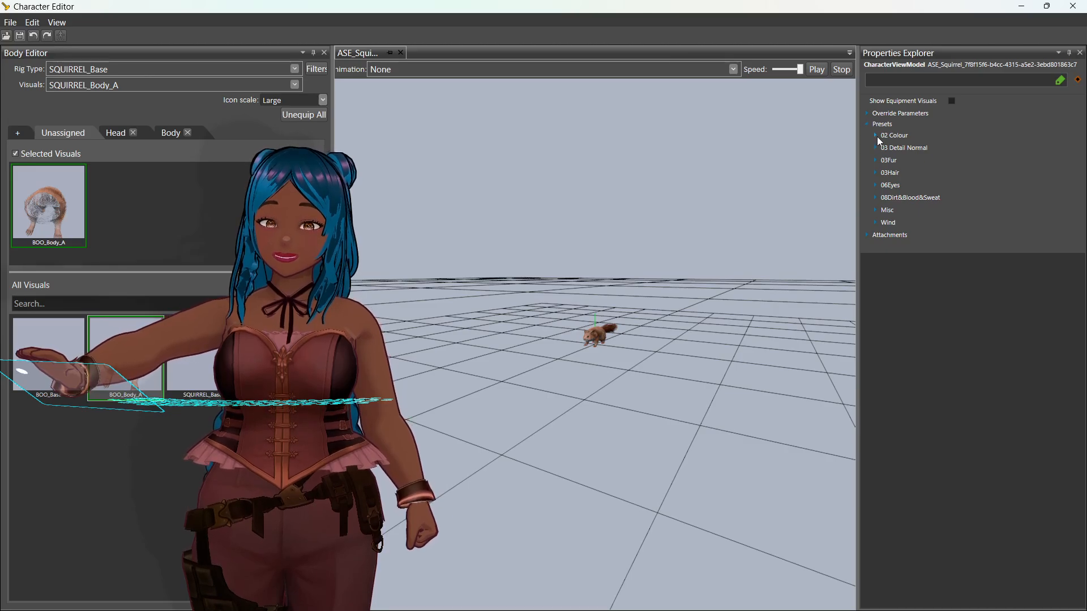
{"action": "left_click", "coordinate": [877, 138]}
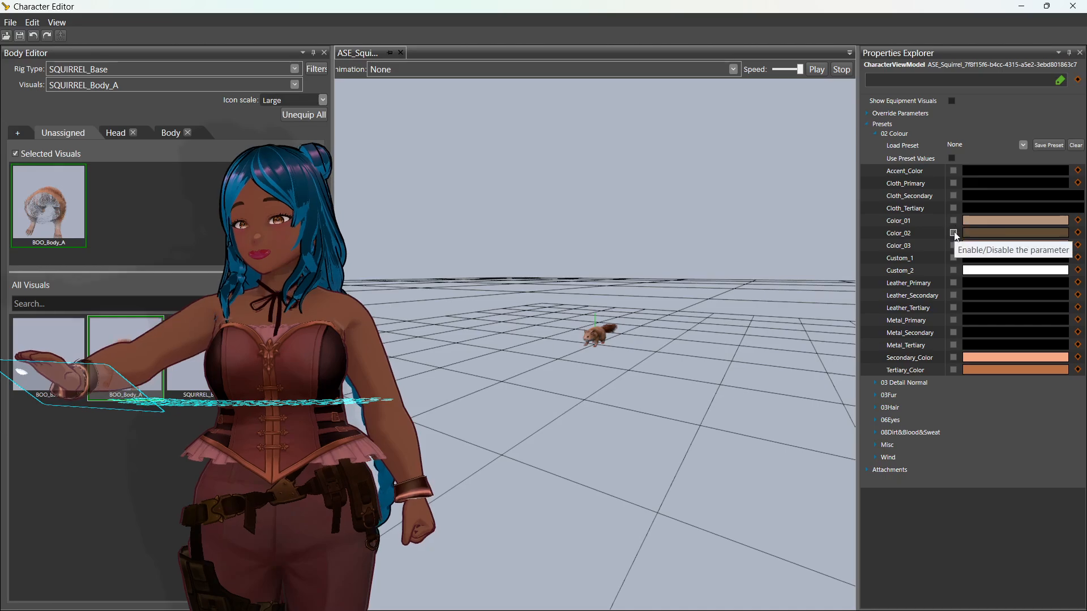
{"action": "left_click", "coordinate": [954, 245]}
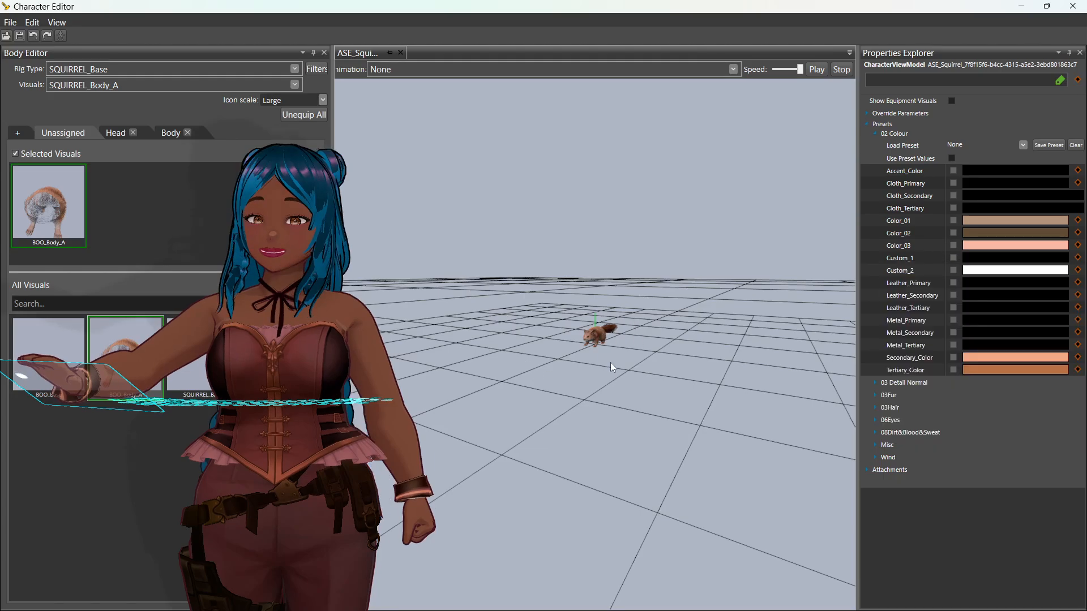
Step: Enable the Color_01, Color_02 and Color_03 parameters in the 02 Colour presets
{"action": "middle_click_drag", "start_coordinate": [611, 364], "coordinate": [684, 370]}
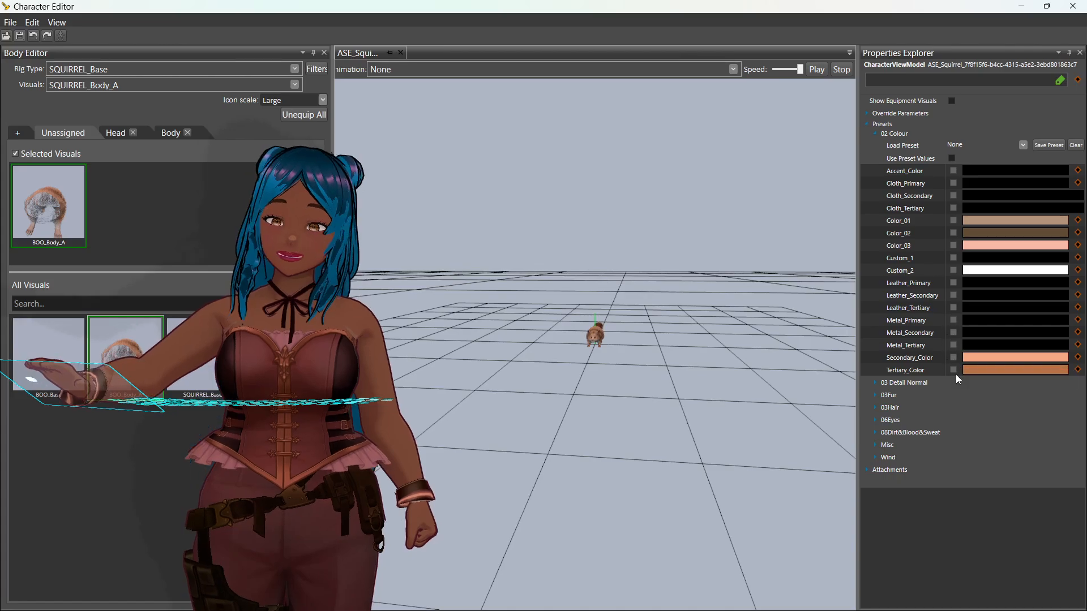
{"action": "middle_click_drag", "start_coordinate": [597, 355], "coordinate": [609, 375]}
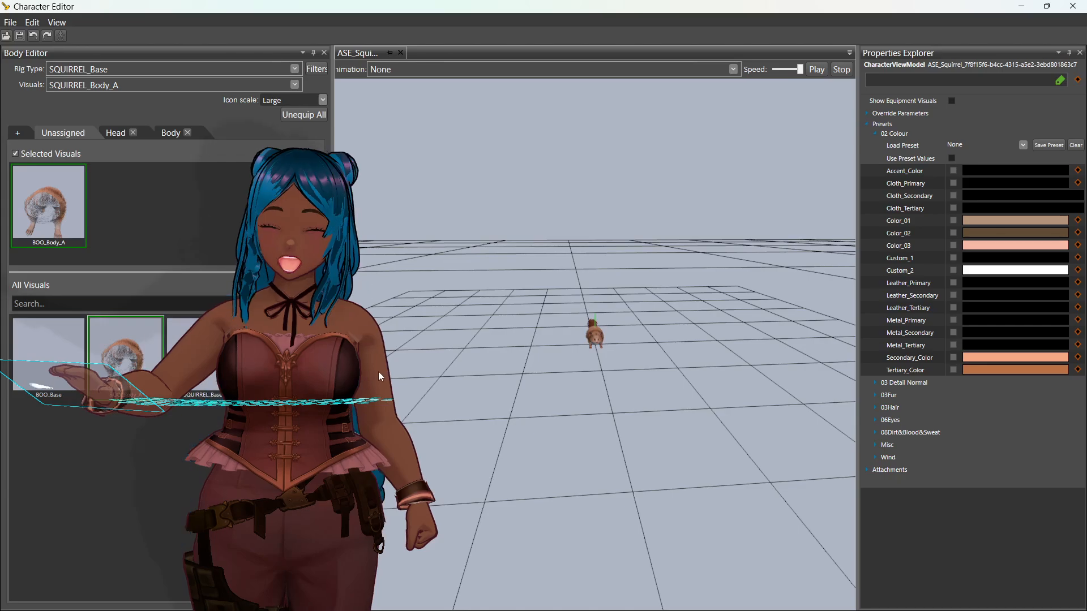
{"action": "middle_click_drag", "start_coordinate": [650, 396], "coordinate": [656, 404]}
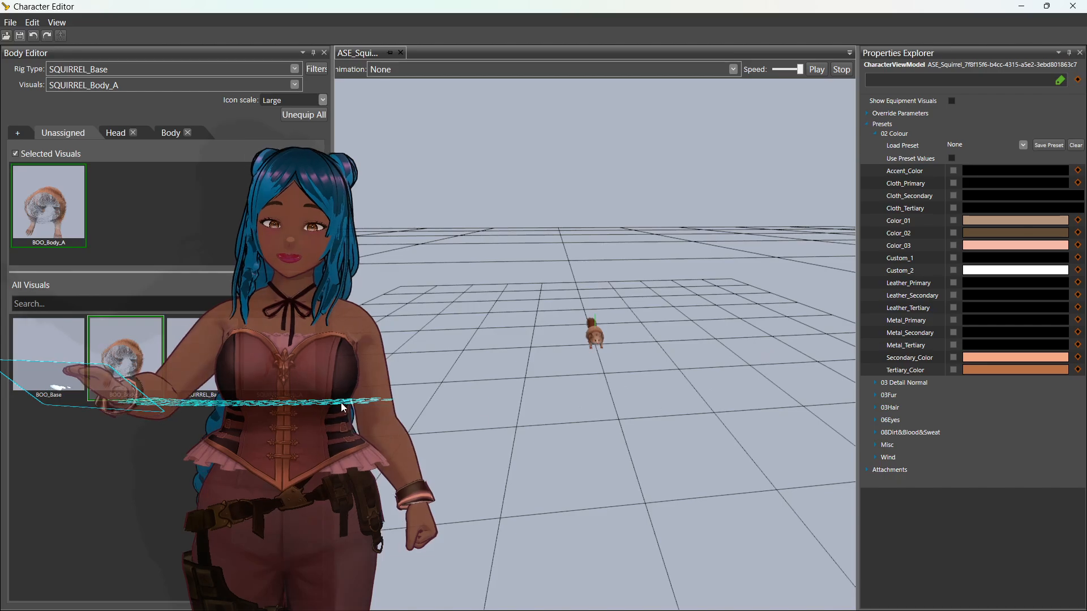
{"action": "left_click", "coordinate": [954, 220]}
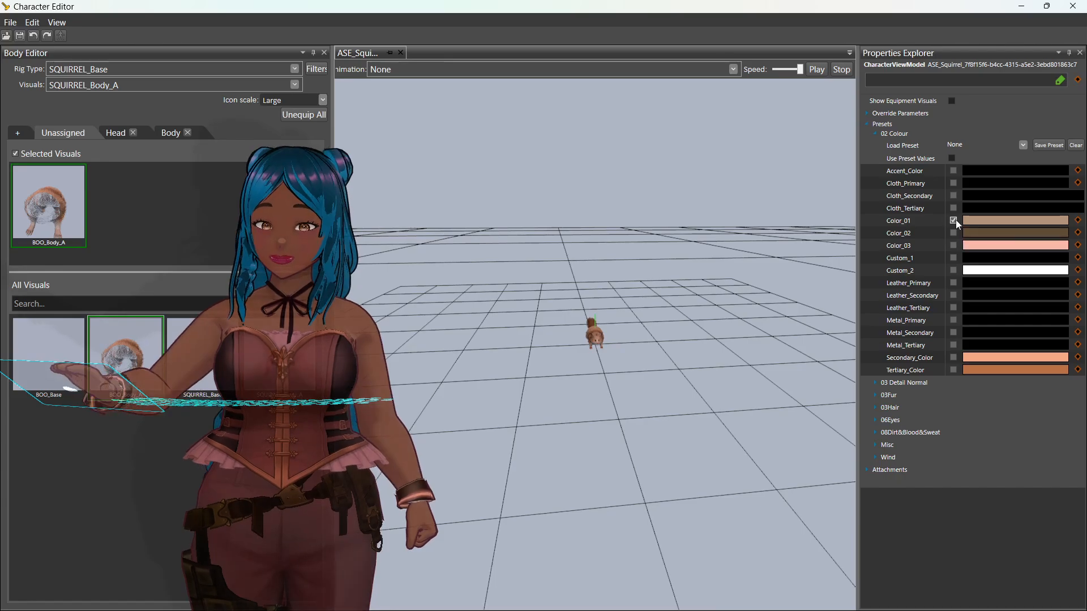
{"action": "left_click", "coordinate": [954, 233]}
{"action": "left_click", "coordinate": [954, 245]}
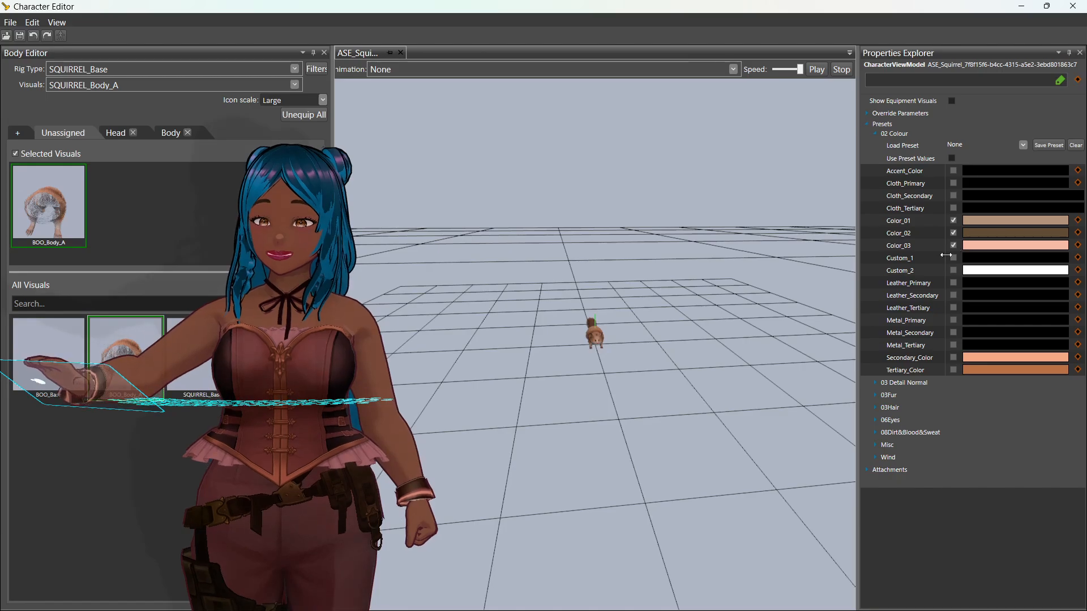
Step: Change Color_01 to bright pink, sRGB hex #FFFB1947, and check the squirrel's fur from several angles
{"action": "left_click", "coordinate": [992, 219]}
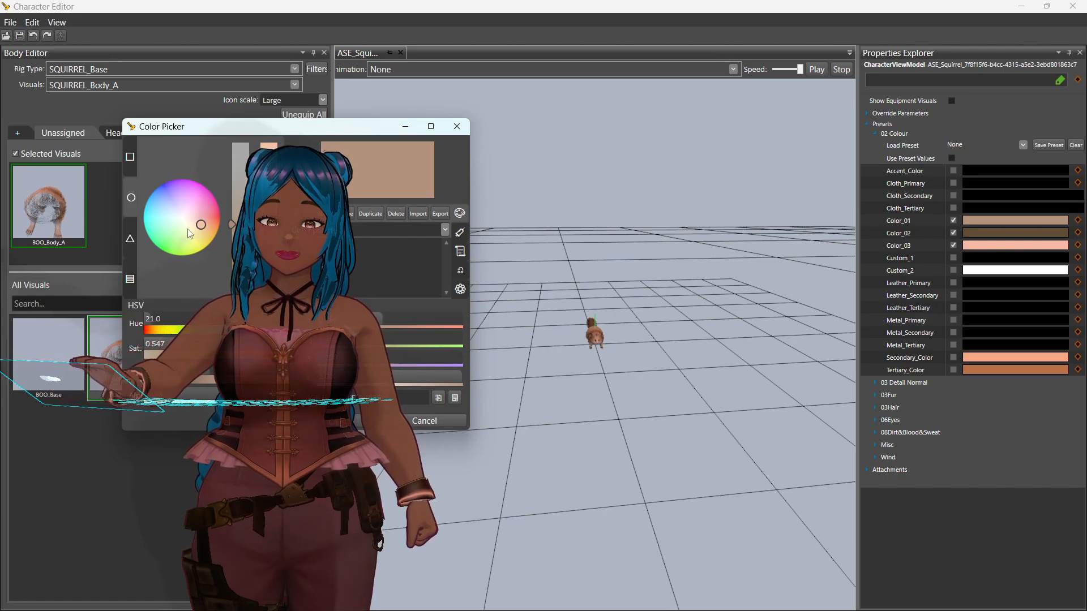
{"action": "mouse_move", "coordinate": [189, 233]}
{"action": "left_mouse_down"}
{"action": "mouse_move", "coordinate": [180, 199]}
{"action": "mouse_move", "coordinate": [189, 187]}
{"action": "left_mouse_up"}
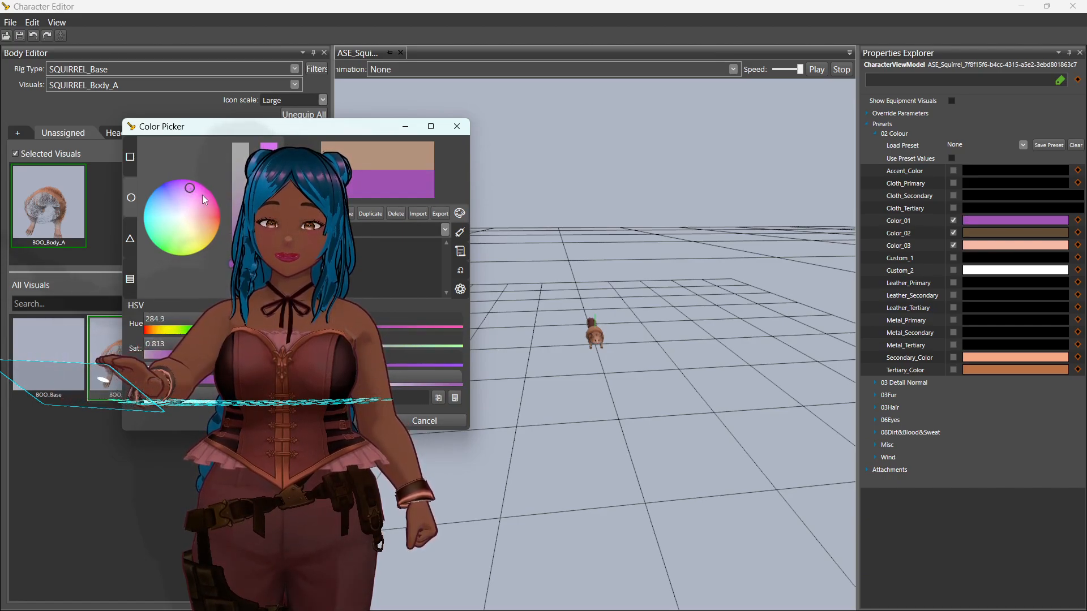
{"action": "left_click_drag", "start_coordinate": [375, 127], "coordinate": [699, 167]}
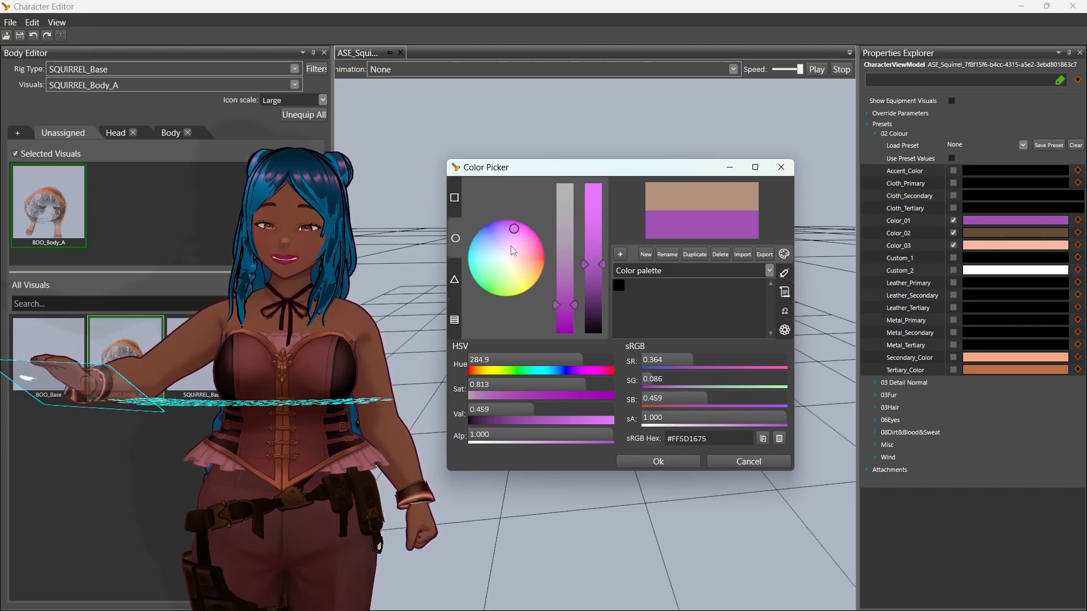
{"action": "mouse_move", "coordinate": [512, 251]}
{"action": "left_mouse_down"}
{"action": "mouse_move", "coordinate": [538, 282]}
{"action": "mouse_move", "coordinate": [486, 283]}
{"action": "mouse_move", "coordinate": [484, 254]}
{"action": "mouse_move", "coordinate": [488, 286]}
{"action": "mouse_move", "coordinate": [524, 286]}
{"action": "mouse_move", "coordinate": [539, 265]}
{"action": "mouse_move", "coordinate": [515, 277]}
{"action": "mouse_move", "coordinate": [564, 307]}
{"action": "mouse_move", "coordinate": [569, 196]}
{"action": "mouse_move", "coordinate": [566, 302]}
{"action": "left_mouse_up"}
{"action": "left_click_drag", "start_coordinate": [594, 264], "coordinate": [566, 314]}
{"action": "left_click_drag", "start_coordinate": [595, 271], "coordinate": [604, 184]}
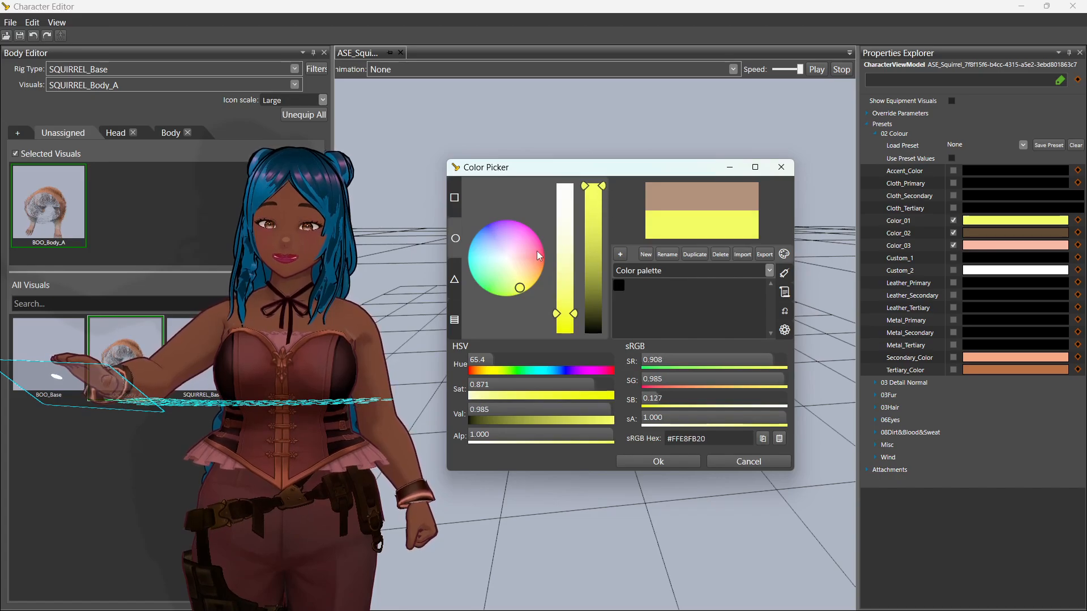
{"action": "left_click_drag", "start_coordinate": [536, 250], "coordinate": [532, 252]}
{"action": "left_click_drag", "start_coordinate": [567, 290], "coordinate": [569, 319]}
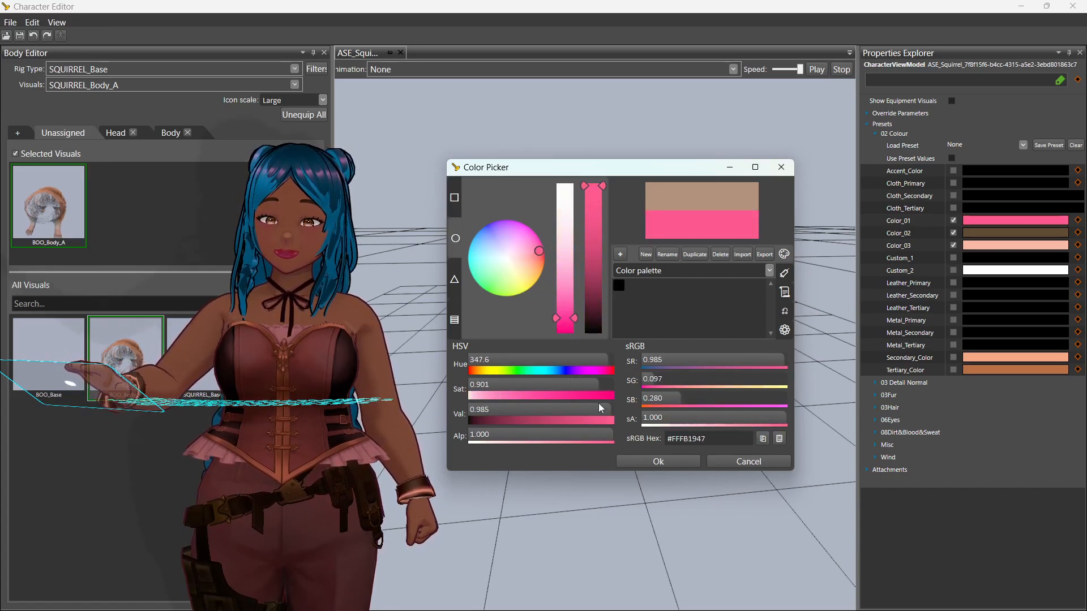
{"action": "left_click", "coordinate": [650, 464]}
{"action": "middle_click_drag", "start_coordinate": [700, 388], "coordinate": [611, 514]}
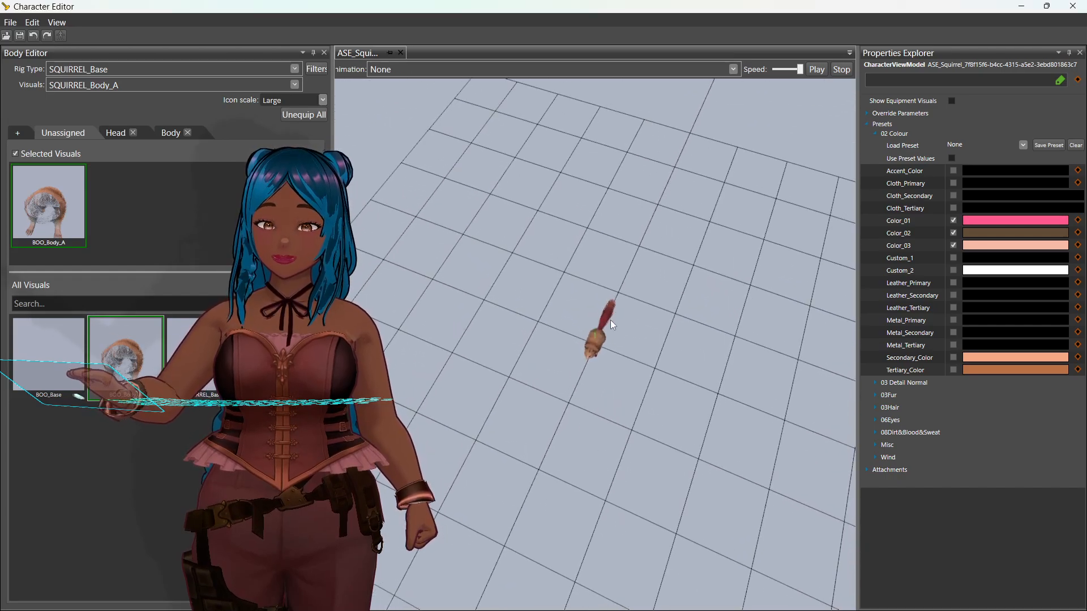
{"action": "middle_click_drag", "start_coordinate": [609, 326], "coordinate": [681, 335]}
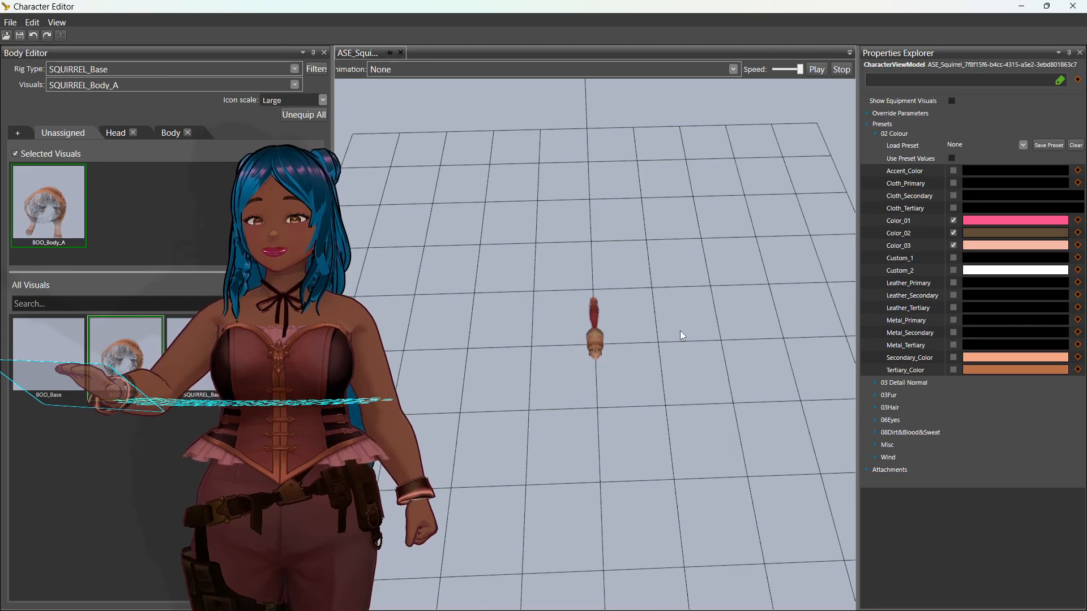
{"action": "middle_click_drag", "start_coordinate": [680, 331], "coordinate": [569, 352]}
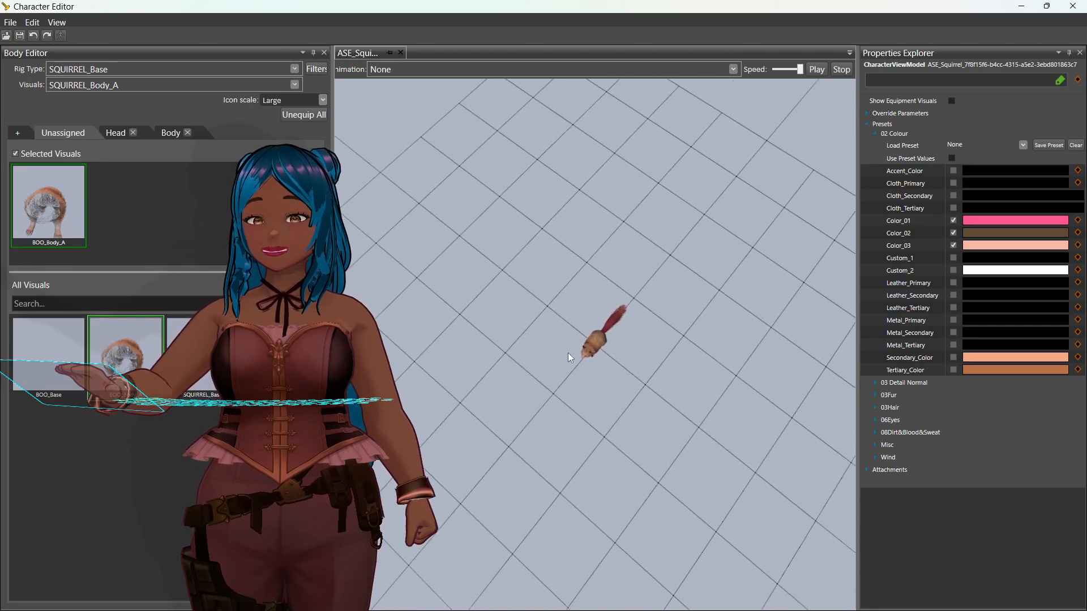
Step: Change Color_02 to bright green and view the squirrel from a lower angle
{"action": "left_click", "coordinate": [995, 238]}
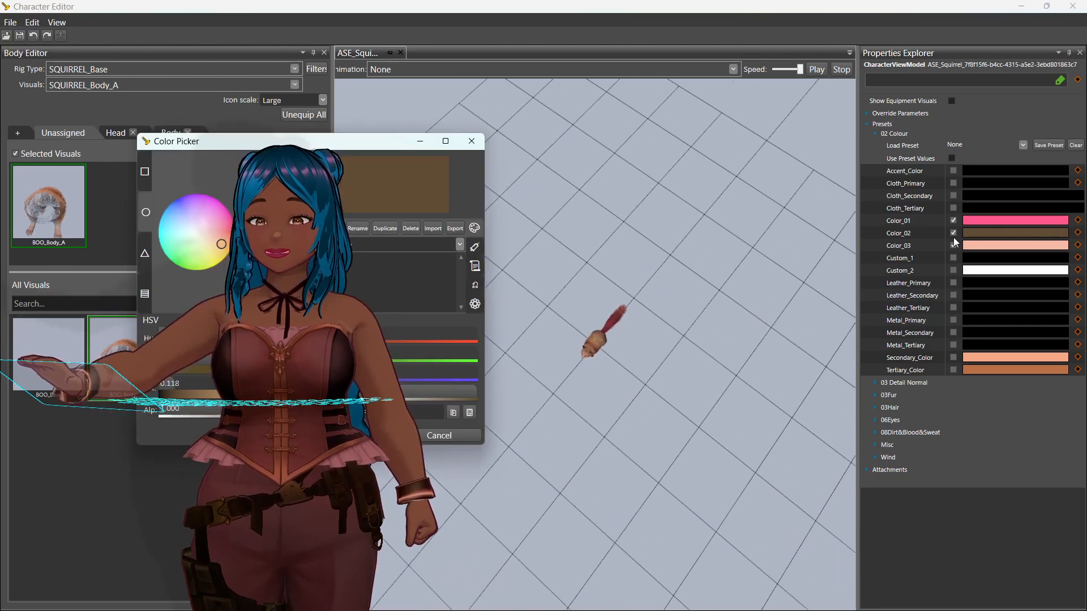
{"action": "left_click", "coordinate": [201, 237]}
{"action": "left_click_drag", "start_coordinate": [199, 240], "coordinate": [183, 262]}
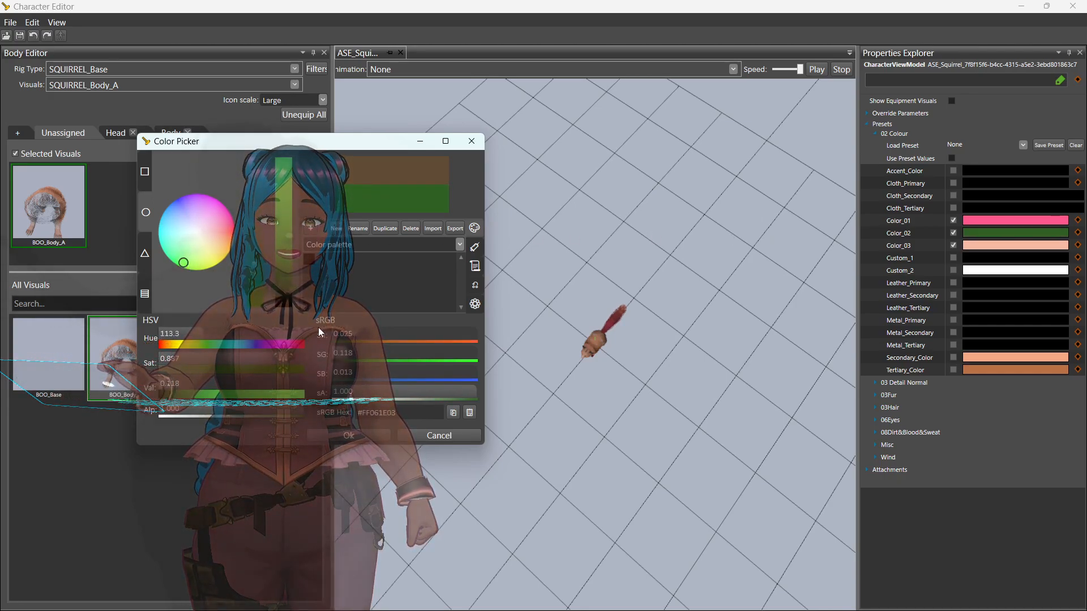
{"action": "left_click_drag", "start_coordinate": [339, 141], "coordinate": [605, 154]}
{"action": "left_click_drag", "start_coordinate": [546, 297], "coordinate": [548, 190]}
{"action": "left_click", "coordinate": [643, 448]}
{"action": "middle_click_drag", "start_coordinate": [663, 458], "coordinate": [668, 346]}
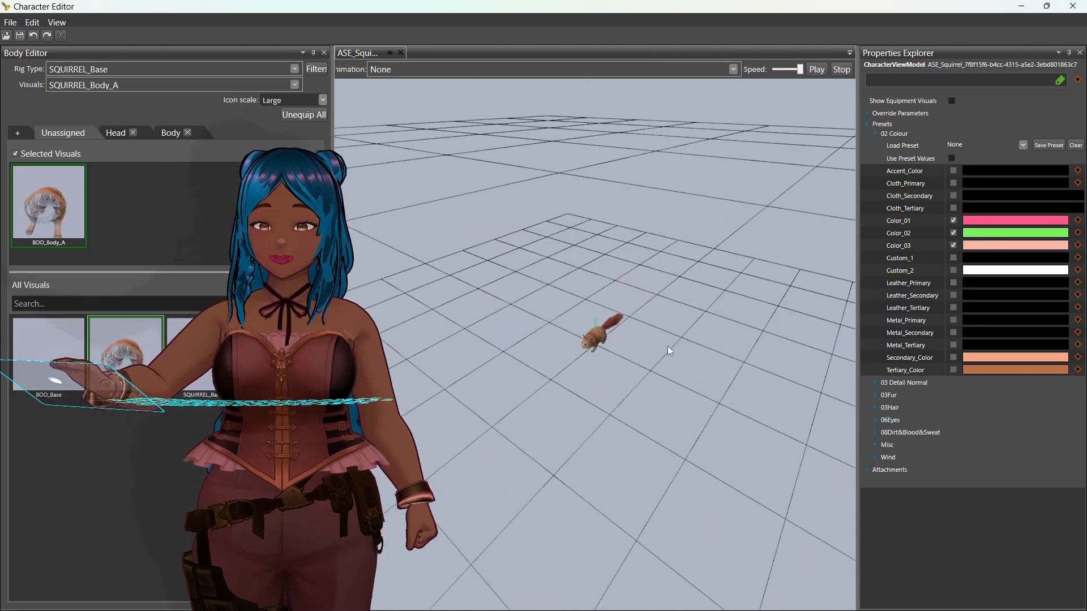
Step: Change Color_03 to light purple, sRGB hex #FF5A2FEF, and check the squirrel's look
{"action": "left_click", "coordinate": [1016, 247]}
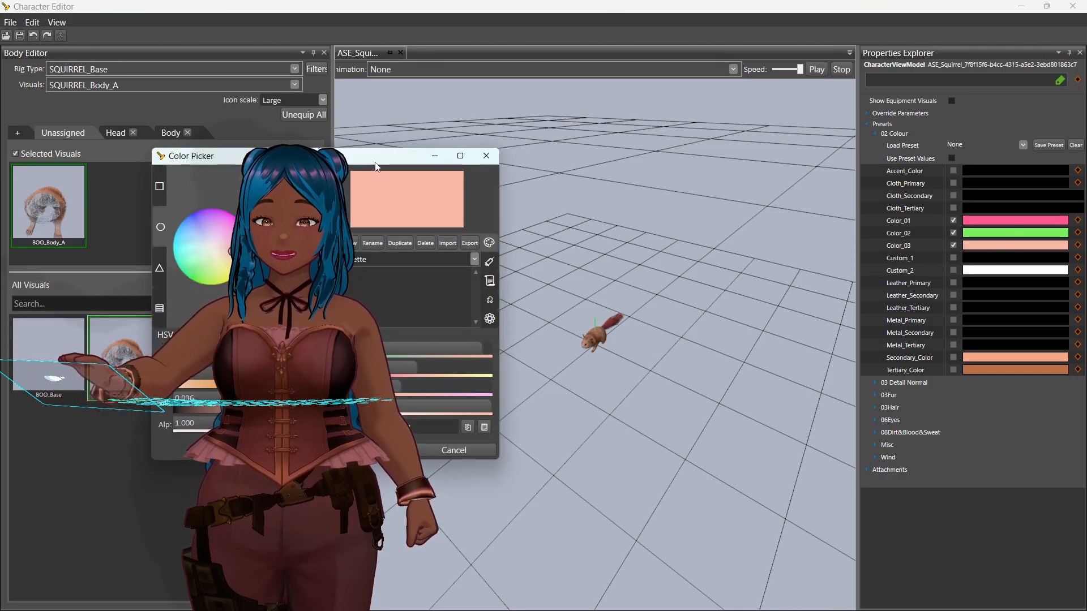
{"action": "left_click_drag", "start_coordinate": [378, 162], "coordinate": [616, 162]}
{"action": "left_click", "coordinate": [442, 214]}
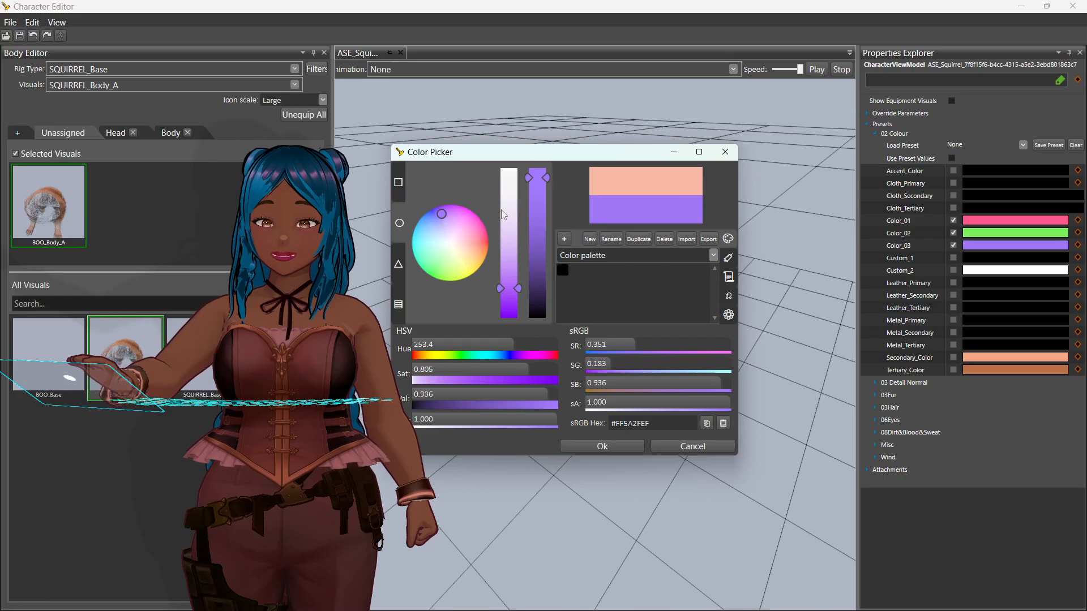
{"action": "left_click", "coordinate": [638, 442]}
{"action": "middle_click_drag", "start_coordinate": [657, 413], "coordinate": [823, 354]}
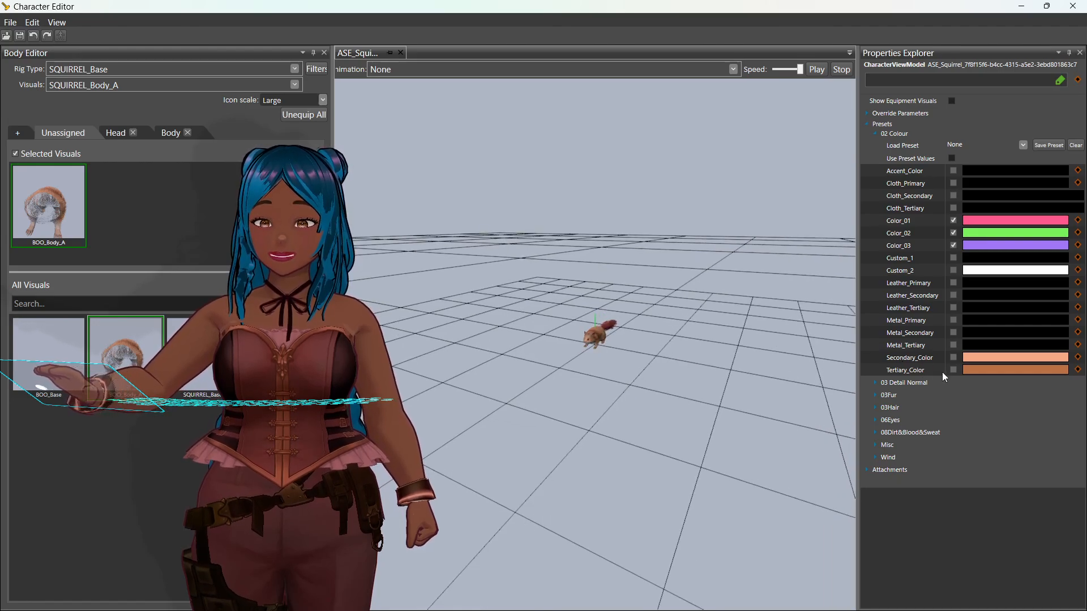
Step: Enable the Secondary_Color and Tertiary_Color parameters and view the squirrel from the side
{"action": "left_click", "coordinate": [954, 357]}
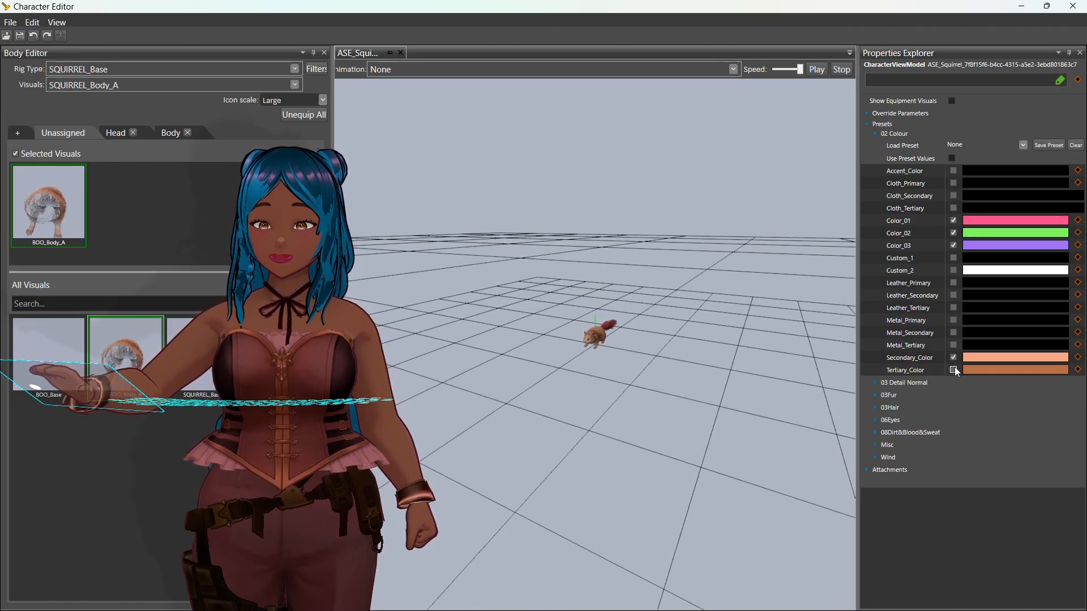
{"action": "left_click", "coordinate": [953, 369]}
{"action": "middle_click_drag", "start_coordinate": [701, 354], "coordinate": [764, 391]}
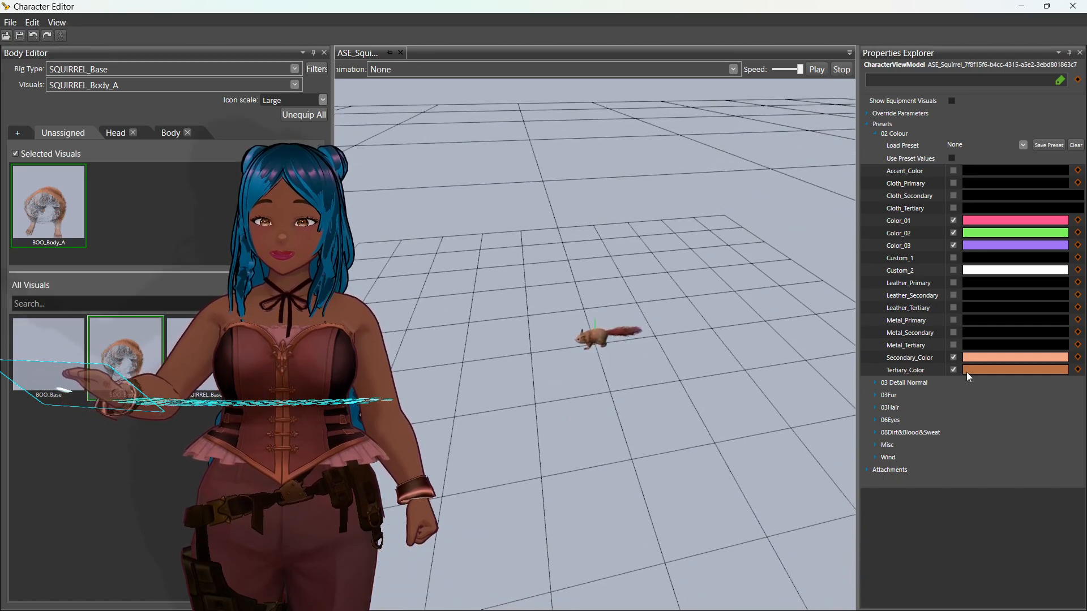
Step: Change Secondary_Color to dark purple with hue 265.7, saturation 0.834 and value 0.341
{"action": "left_click", "coordinate": [992, 357]}
{"action": "mouse_move", "coordinate": [107, 116]}
{"action": "left_mouse_down"}
{"action": "mouse_move", "coordinate": [70, 77]}
{"action": "mouse_move", "coordinate": [76, 83]}
{"action": "left_mouse_up"}
{"action": "left_click_drag", "start_coordinate": [162, 90], "coordinate": [169, 138]}
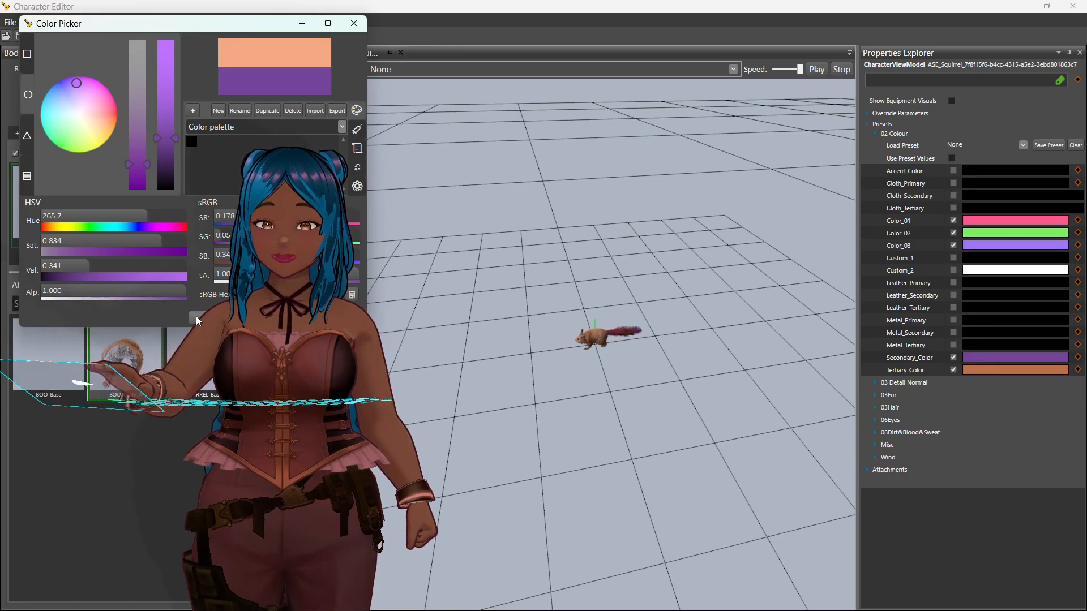
{"action": "left_click", "coordinate": [196, 317]}
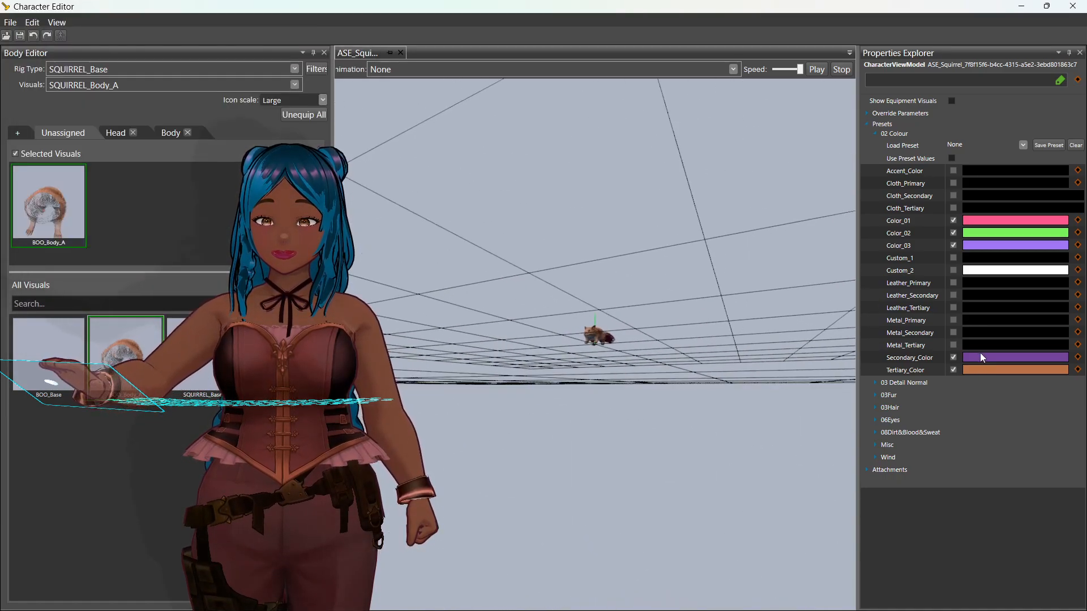
Step: Change Tertiary_Color to magenta with hue 303.1 and saturation 0.913, and check the squirrel from a higher angle
{"action": "left_click", "coordinate": [982, 368]}
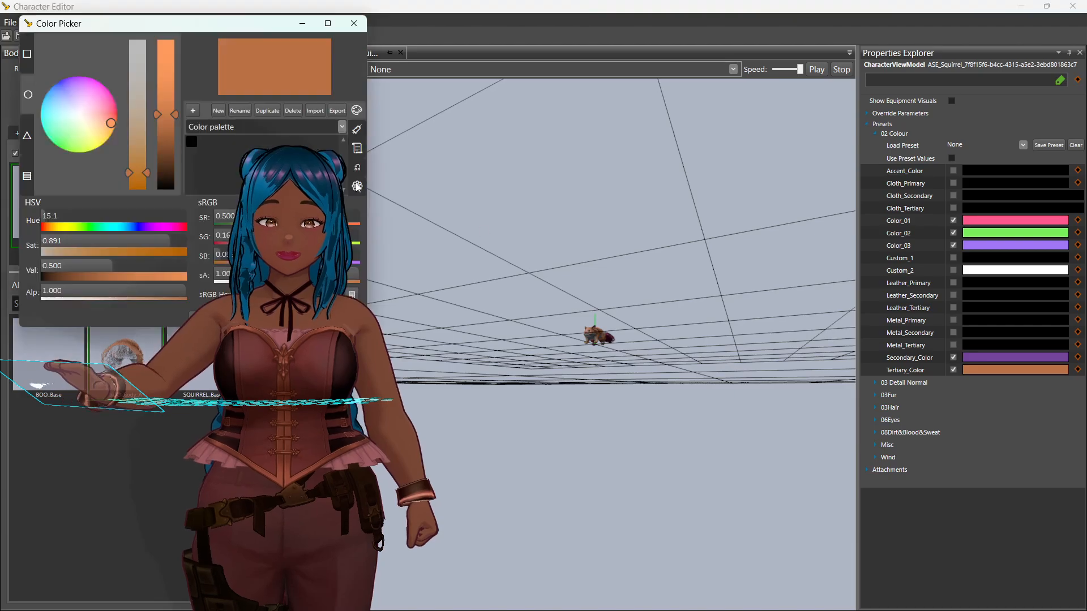
{"action": "left_click", "coordinate": [92, 94]}
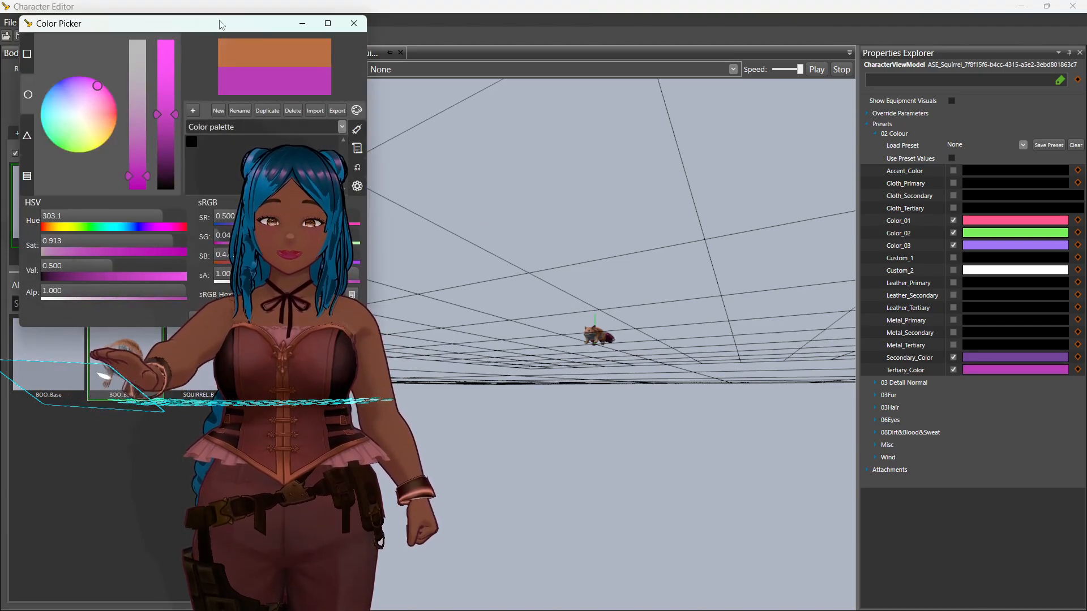
{"action": "left_click_drag", "start_coordinate": [221, 25], "coordinate": [540, 107]}
{"action": "left_click", "coordinate": [560, 406]}
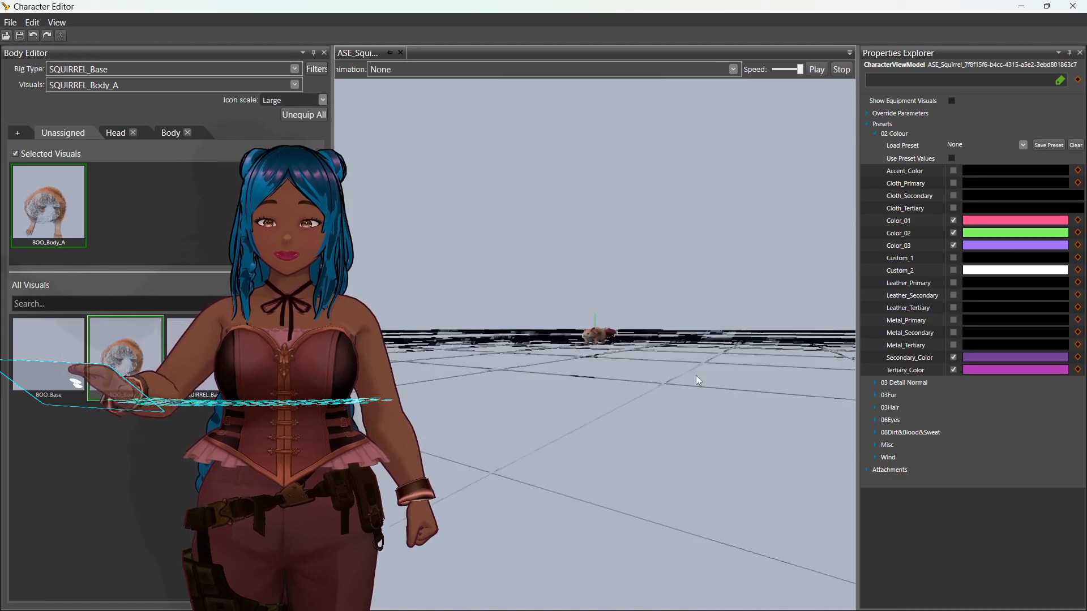
{"action": "middle_click_drag", "start_coordinate": [696, 376], "coordinate": [650, 423]}
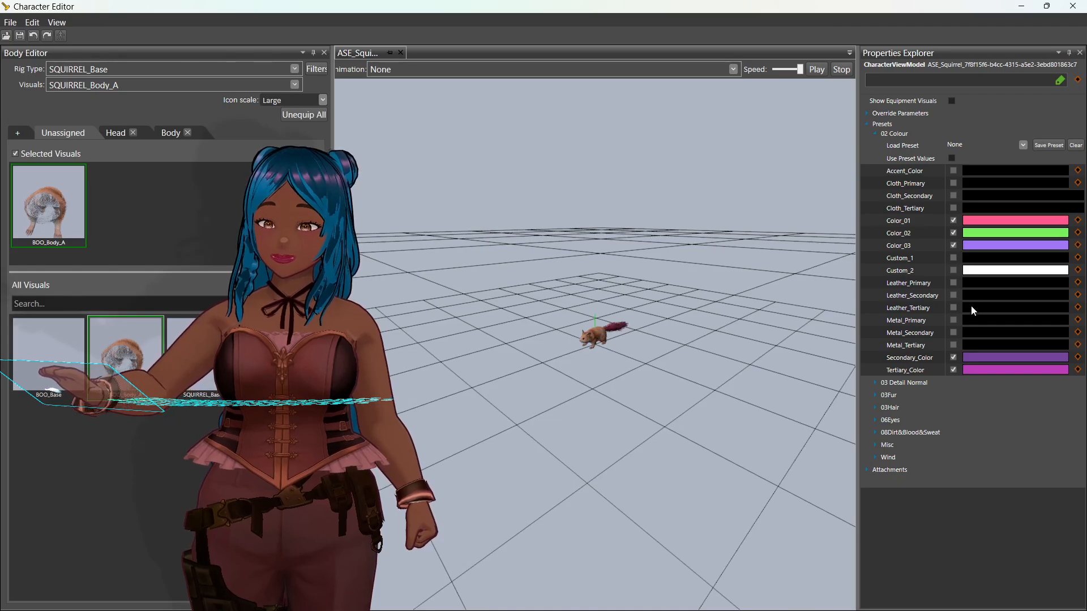
Step: Toggle Custom_1 on and off, and change Custom_2 to coral red with saturation 0.844
{"action": "left_click", "coordinate": [954, 258]}
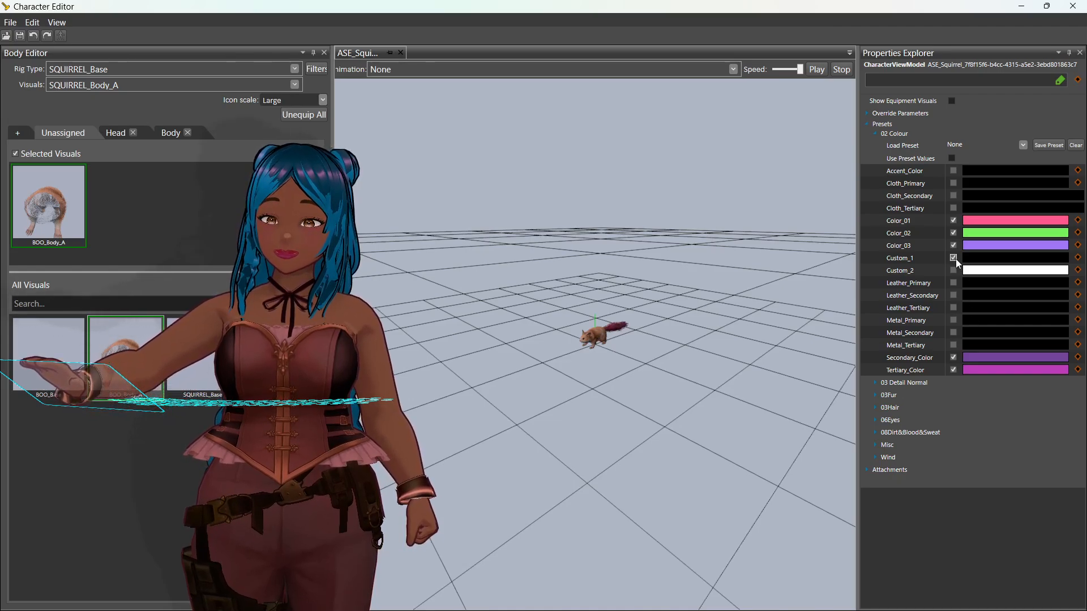
{"action": "left_click", "coordinate": [954, 259]}
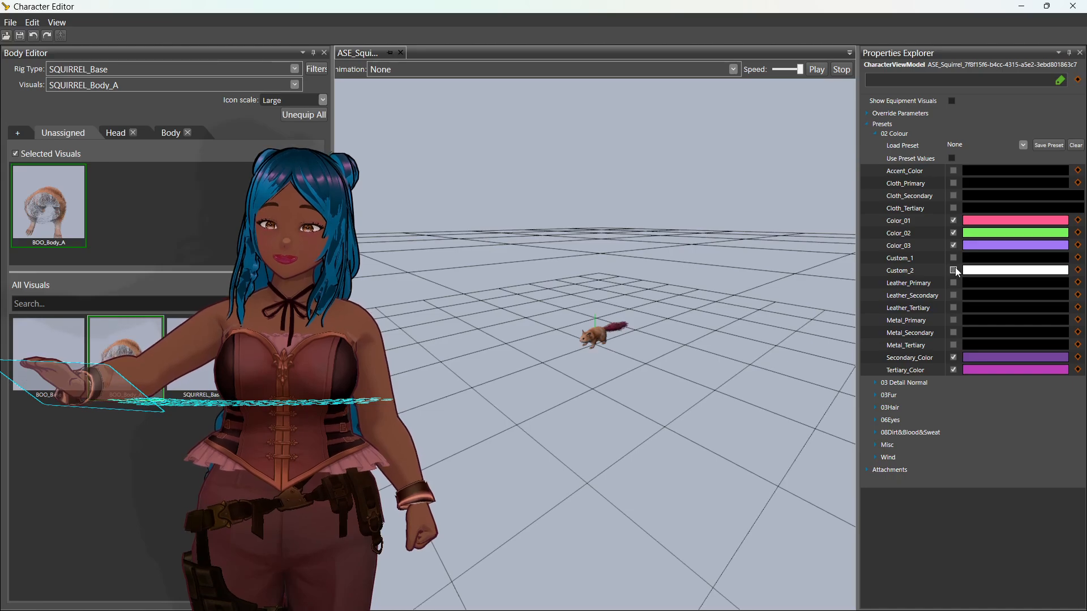
{"action": "left_click", "coordinate": [969, 271]}
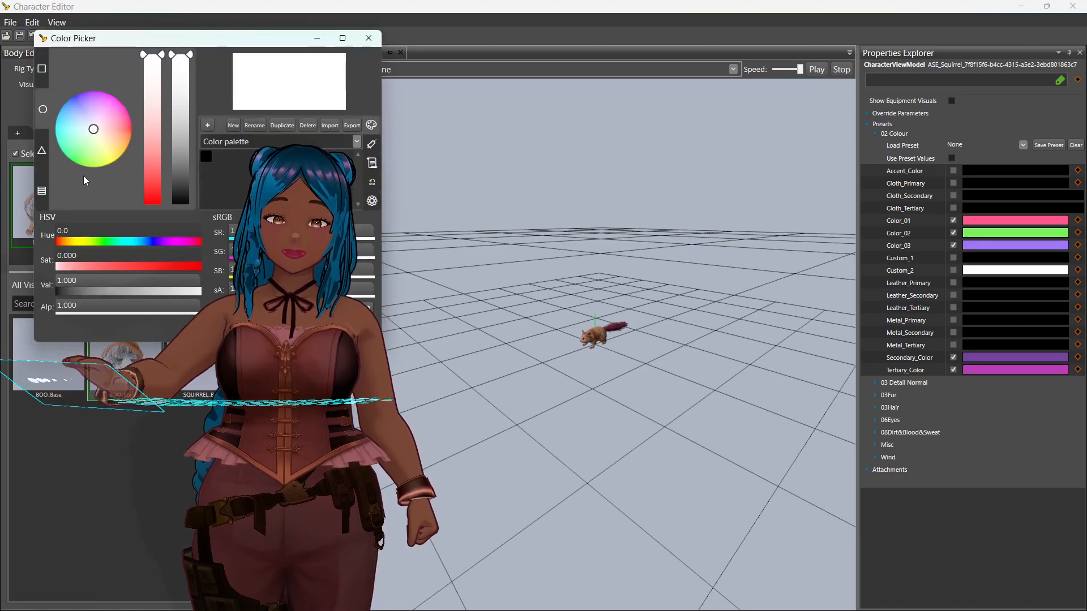
{"action": "left_click", "coordinate": [154, 181]}
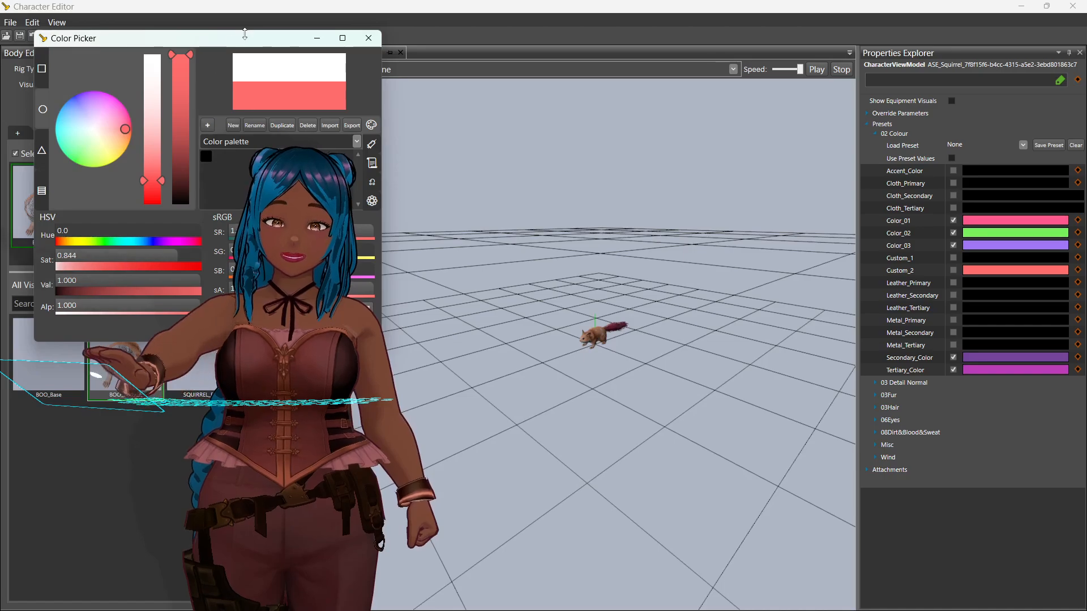
{"action": "left_click_drag", "start_coordinate": [243, 36], "coordinate": [581, 90]}
{"action": "left_click", "coordinate": [576, 387]}
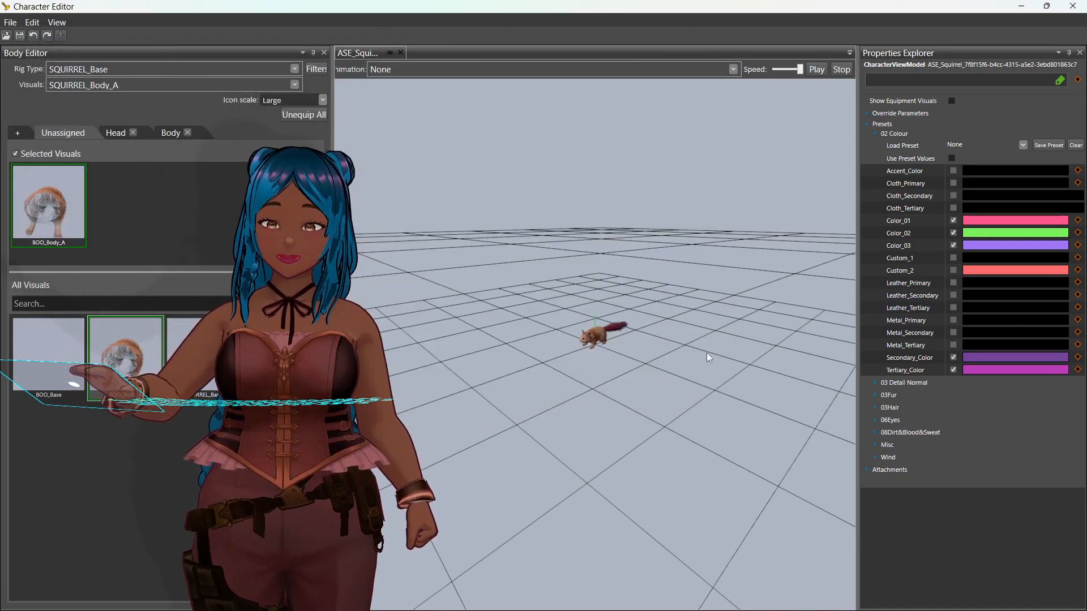
Step: Enable the Custom_2 parameter and check its effect on the squirrel from the front
{"action": "left_click", "coordinate": [955, 270]}
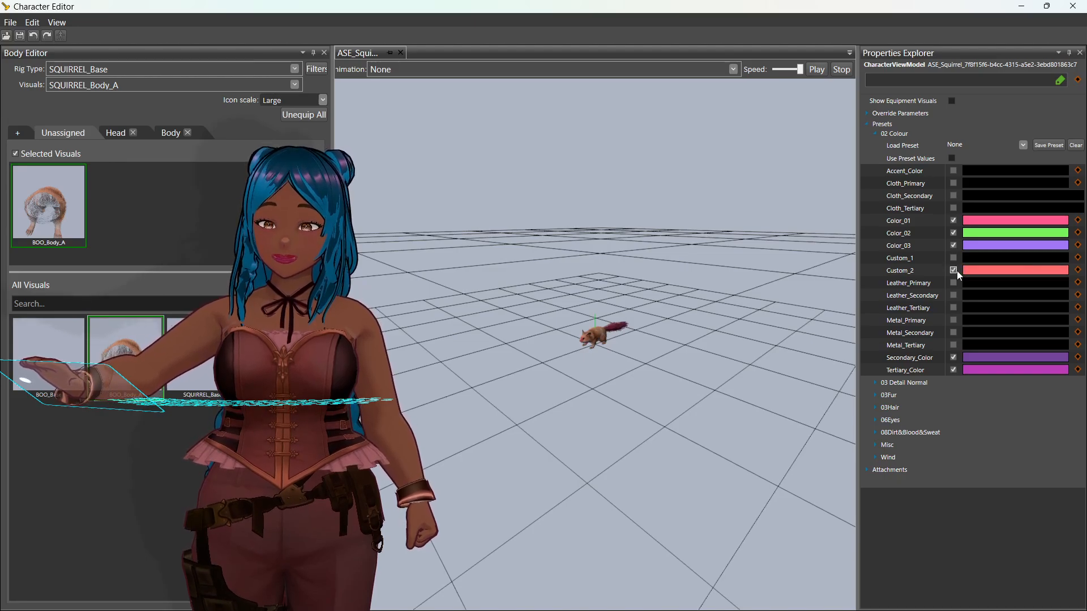
{"action": "mouse_move", "coordinate": [742, 305]}
{"action": "middle_mouse_down"}
{"action": "mouse_move", "coordinate": [718, 317]}
{"action": "mouse_move", "coordinate": [892, 274]}
{"action": "mouse_move", "coordinate": [897, 286]}
{"action": "mouse_move", "coordinate": [742, 316]}
{"action": "middle_mouse_up"}
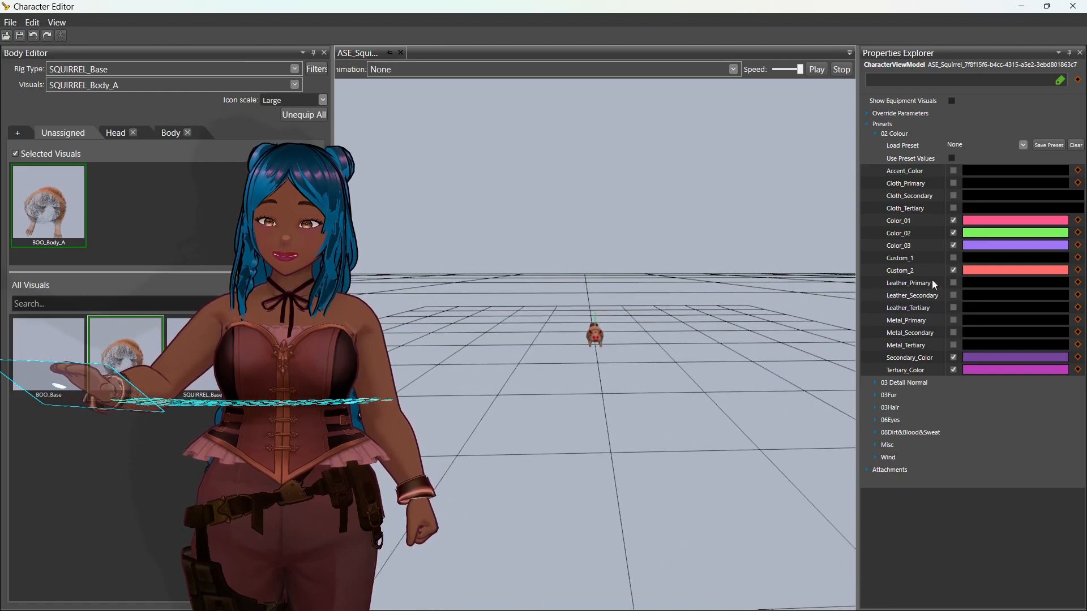
{"action": "left_click", "coordinate": [952, 271]}
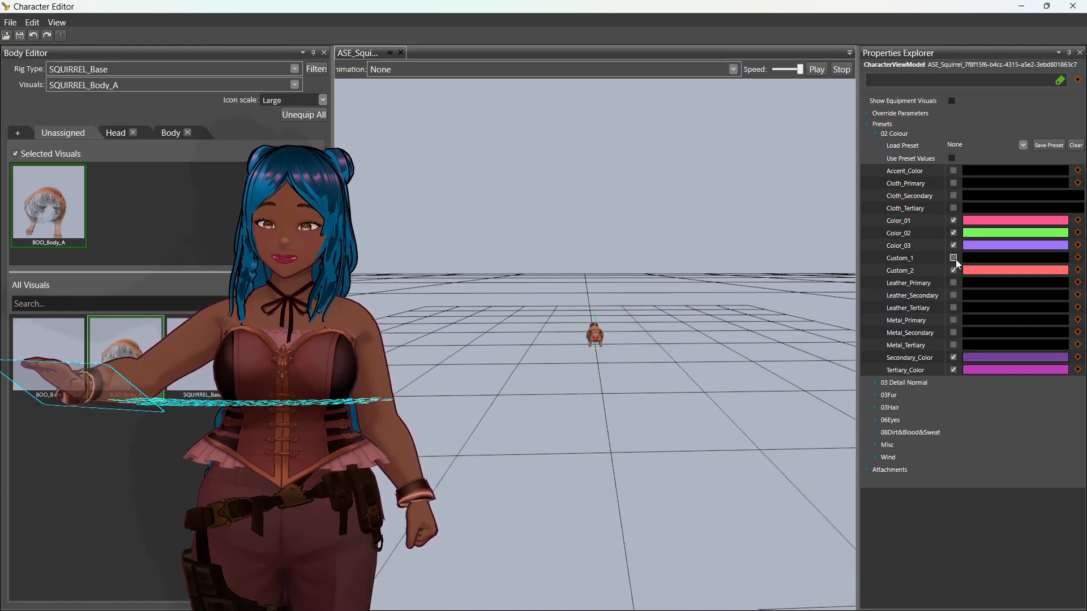
Step: Toggle the Custom_1 parameter on and off, and compare its effect on the squirrel from the front and from above
{"action": "left_click", "coordinate": [954, 259]}
{"action": "left_click", "coordinate": [953, 258]}
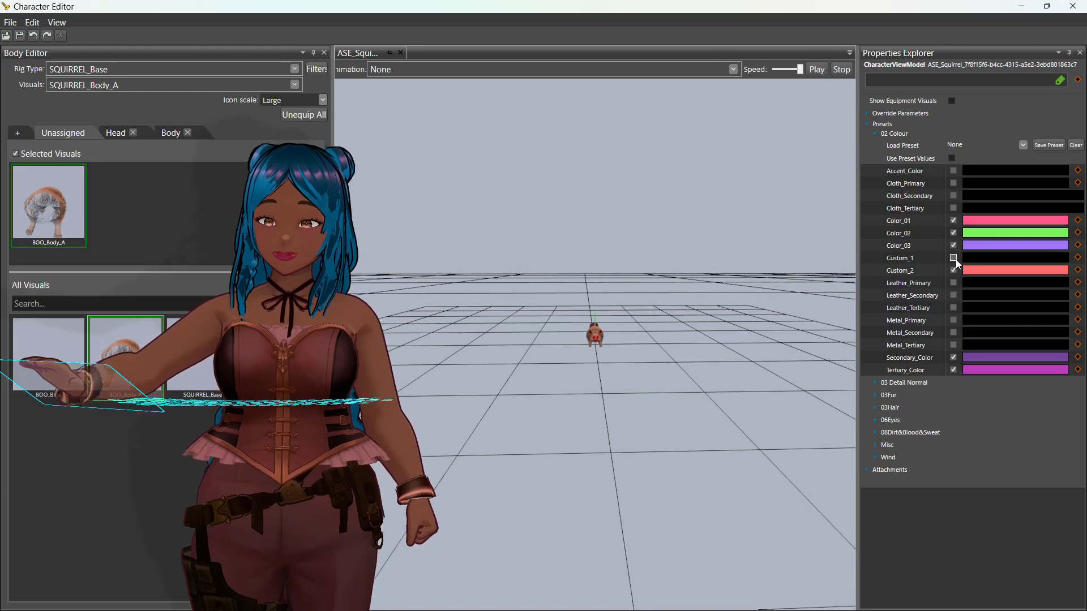
{"action": "left_click", "coordinate": [956, 259]}
{"action": "middle_click_drag", "start_coordinate": [827, 309], "coordinate": [693, 424]}
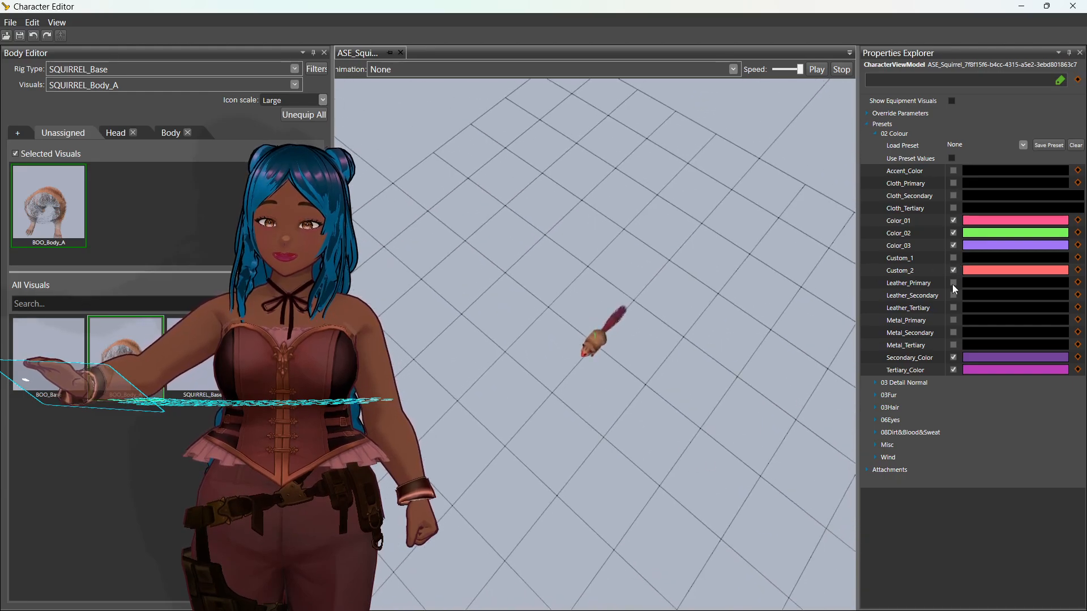
Step: Enable Custom_1 and set it to green with hue 132.1, saturation 0.996 and value 0.451
{"action": "left_click", "coordinate": [954, 259]}
{"action": "left_click", "coordinate": [978, 259]}
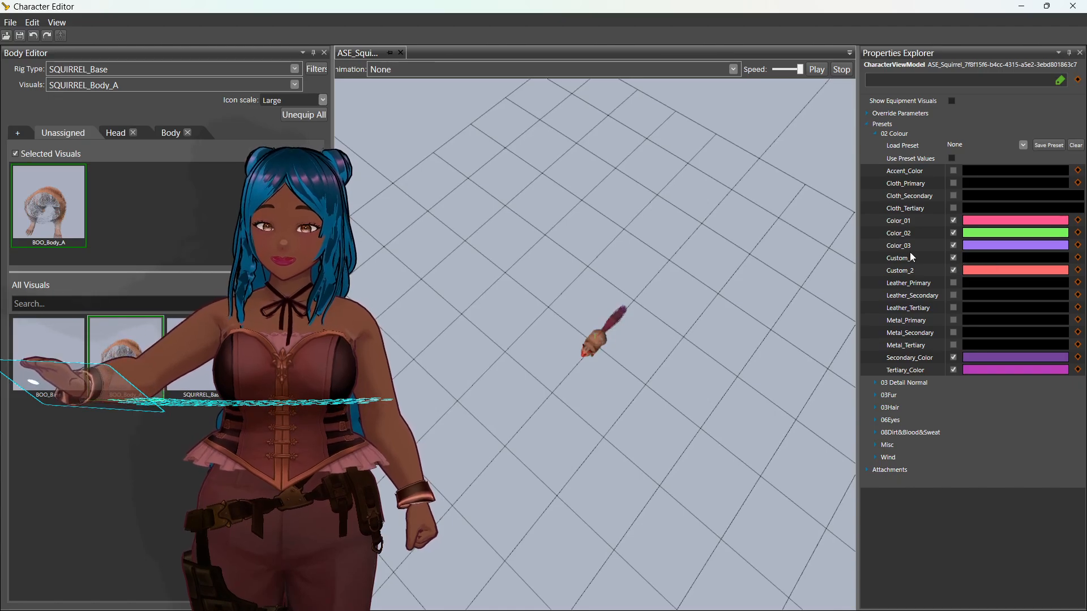
{"action": "left_click", "coordinate": [83, 171]}
{"action": "left_click", "coordinate": [195, 151]}
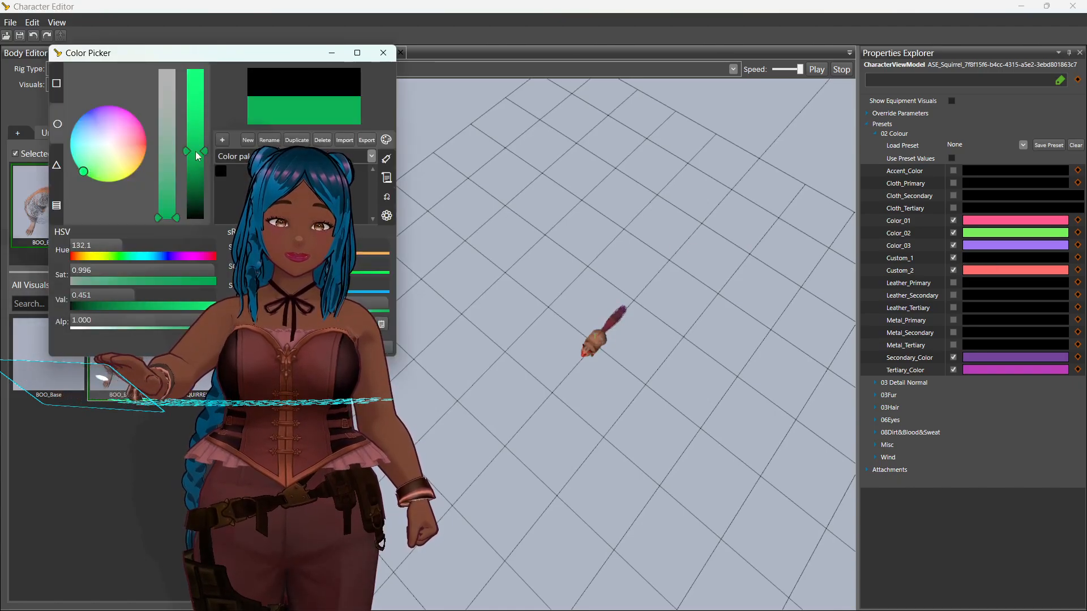
{"action": "left_click_drag", "start_coordinate": [290, 61], "coordinate": [508, 63]}
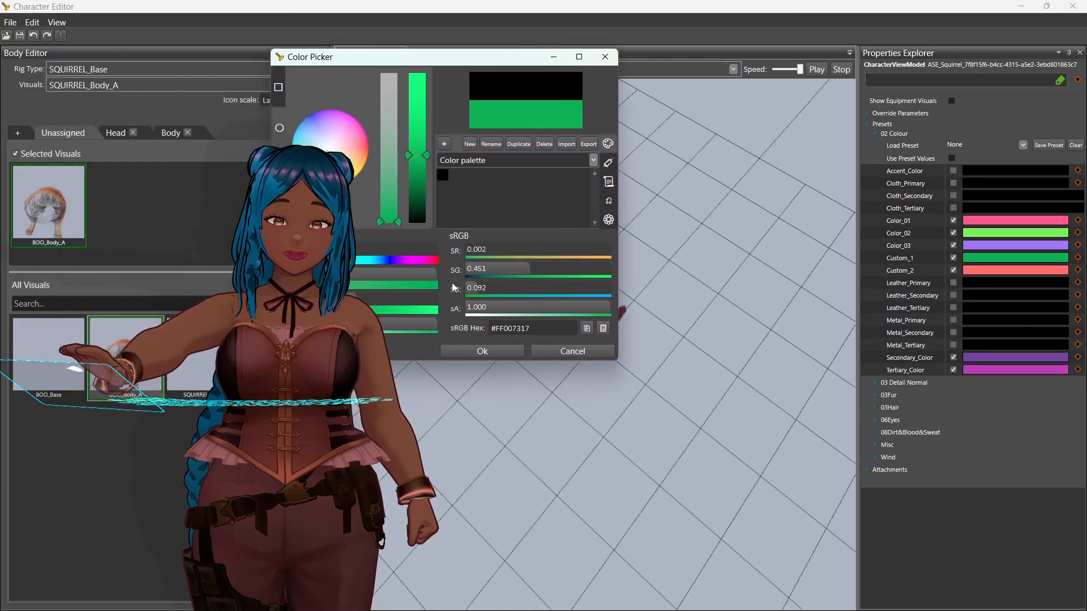
{"action": "left_click", "coordinate": [484, 353]}
{"action": "middle_click_drag", "start_coordinate": [491, 358], "coordinate": [852, 283]}
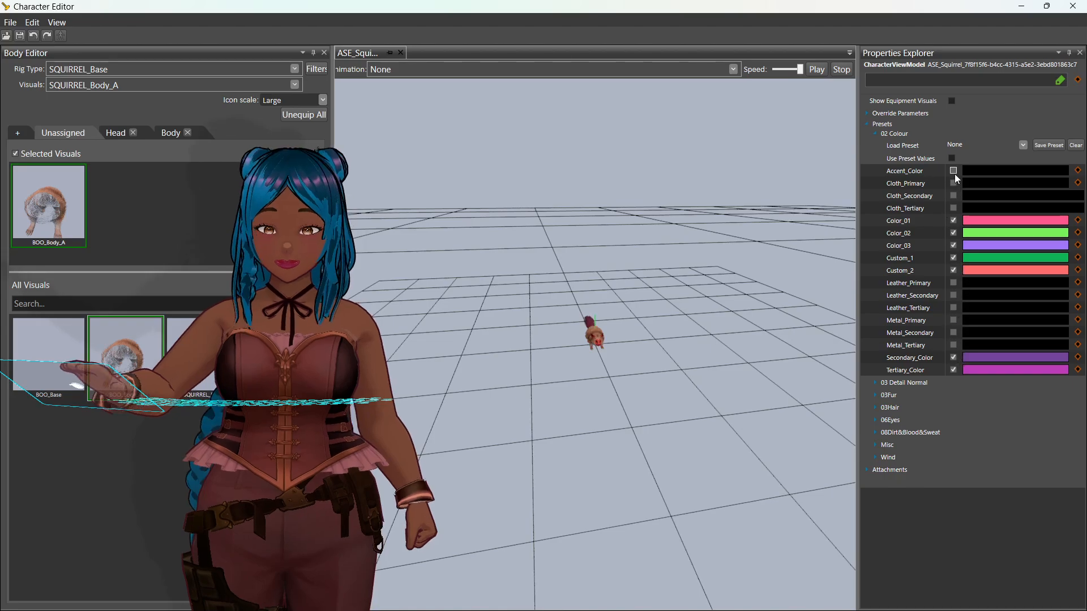
Step: Toggle Cloth_Tertiary and Leather_Secondary on and off to test their effect on the squirrel
{"action": "left_click", "coordinate": [953, 208]}
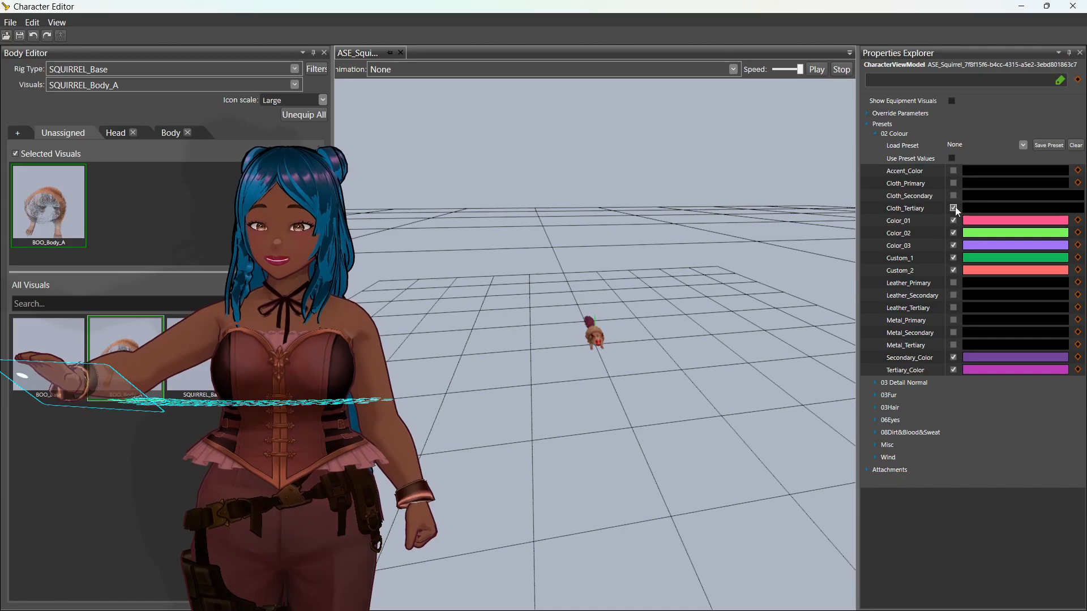
{"action": "left_click", "coordinate": [954, 208]}
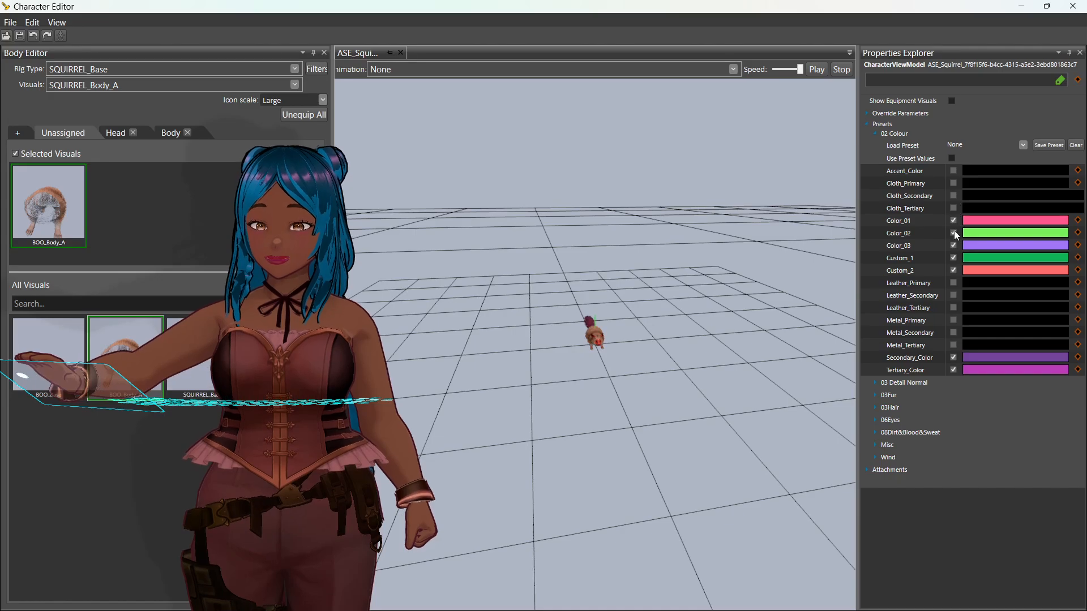
{"action": "left_click", "coordinate": [956, 296]}
{"action": "left_click", "coordinate": [956, 297]}
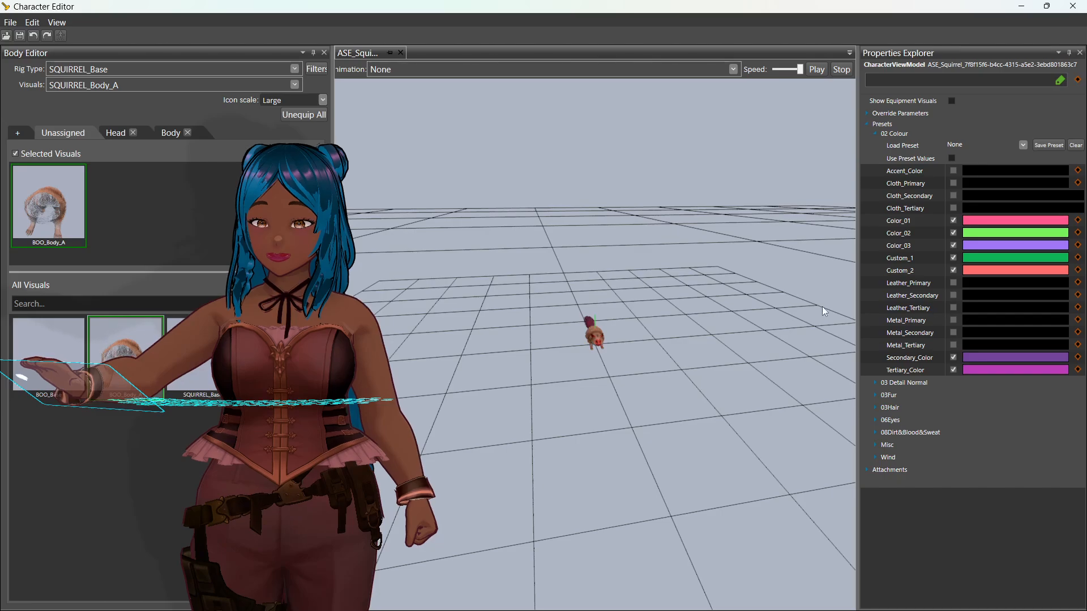
{"action": "left_click_drag", "start_coordinate": [822, 307], "coordinate": [541, 381]}
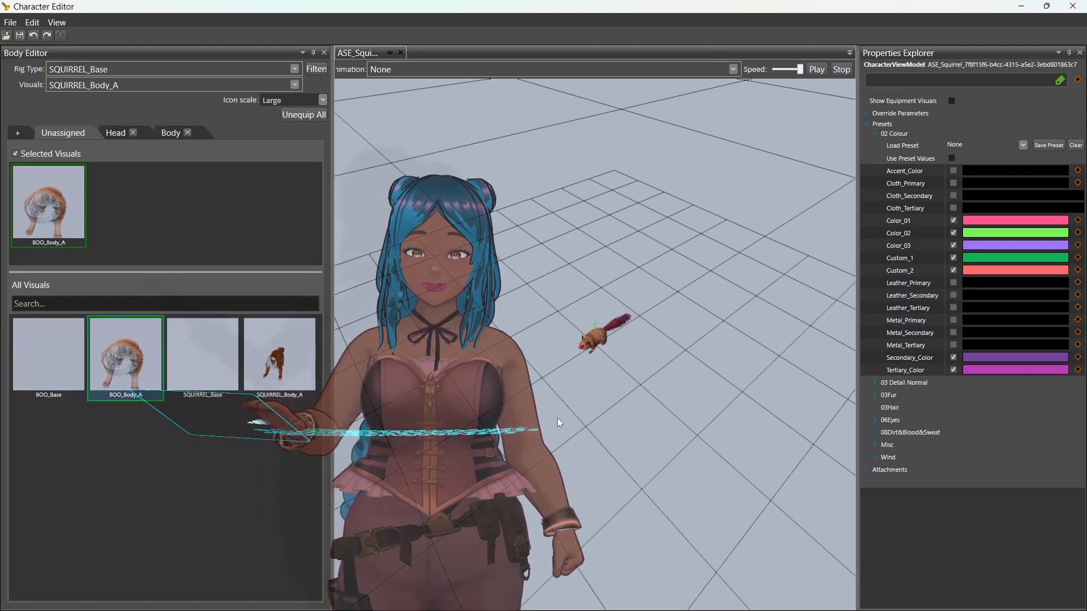
Step: Unequip the BOO_Body_A visual to inspect the original body's colours, and equip it again
{"action": "key", "text": "ctrl+z"}
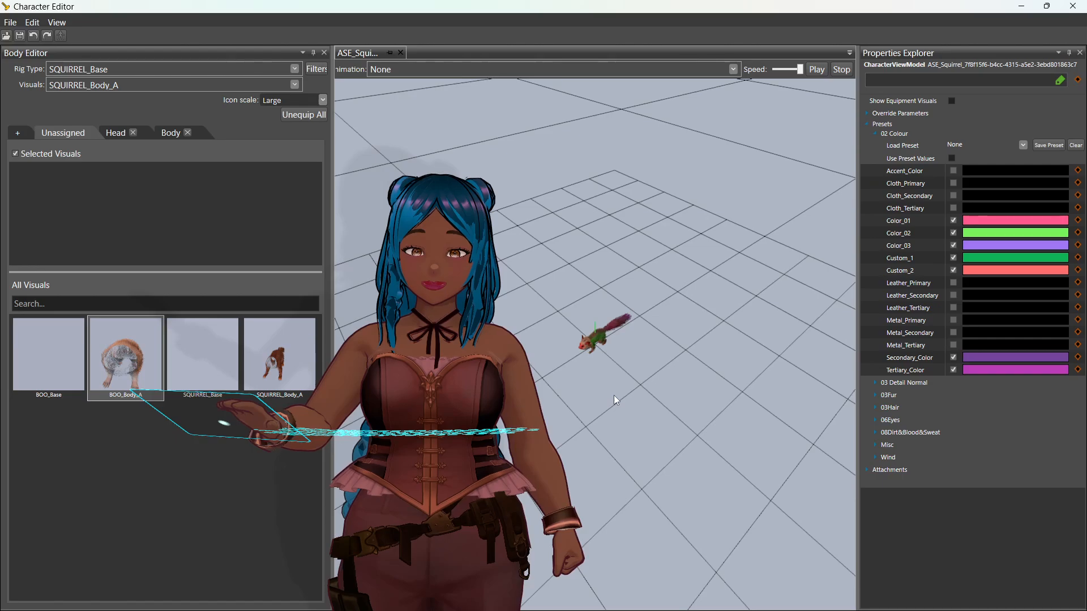
{"action": "middle_click_drag", "start_coordinate": [637, 366], "coordinate": [628, 295]}
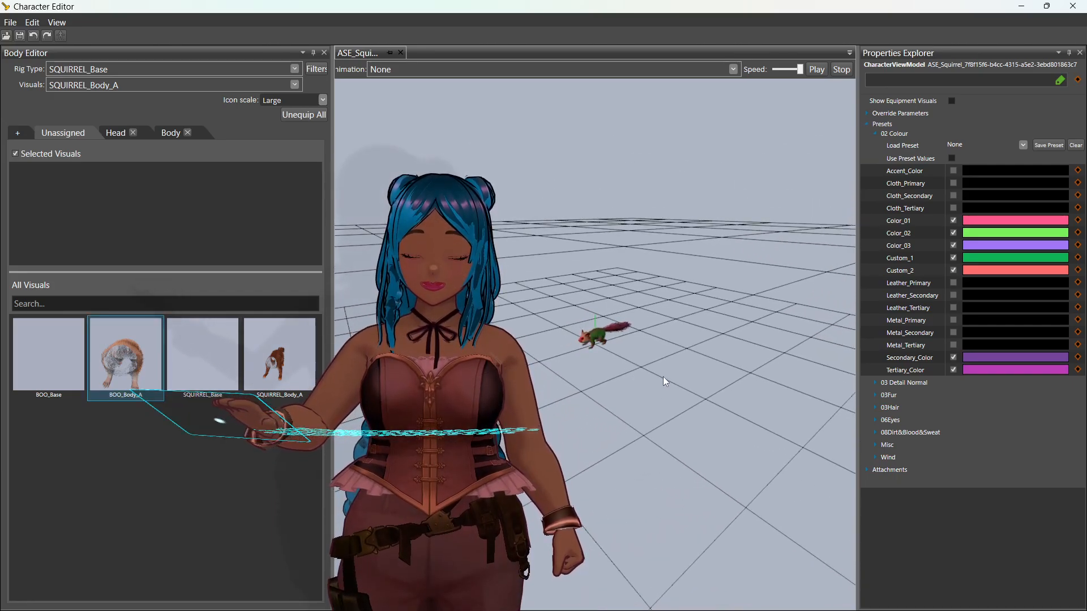
{"action": "middle_click_drag", "start_coordinate": [675, 349], "coordinate": [714, 366]}
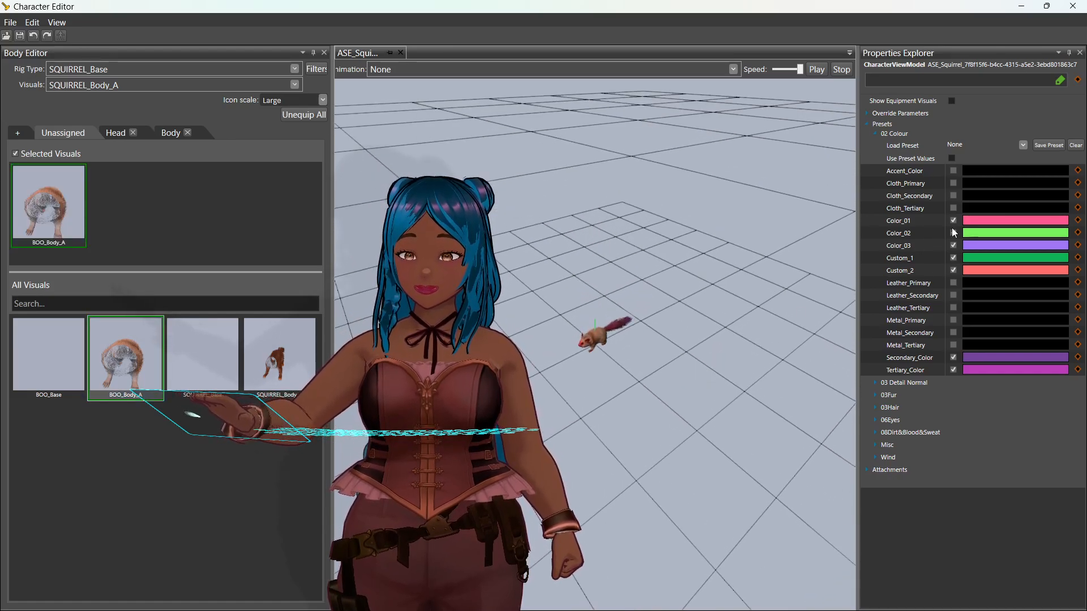
Step: Change Color_01 to a peach tone with hue 12.8, saturation 0.629 and value 0.814
{"action": "left_click", "coordinate": [994, 221]}
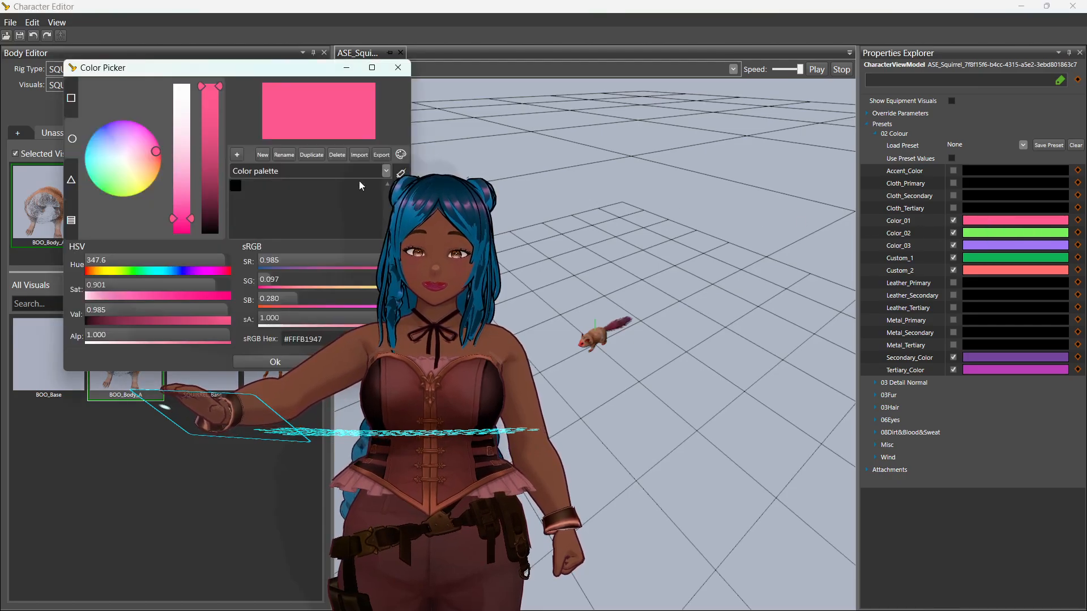
{"action": "left_click", "coordinate": [141, 168]}
{"action": "left_click", "coordinate": [212, 106]}
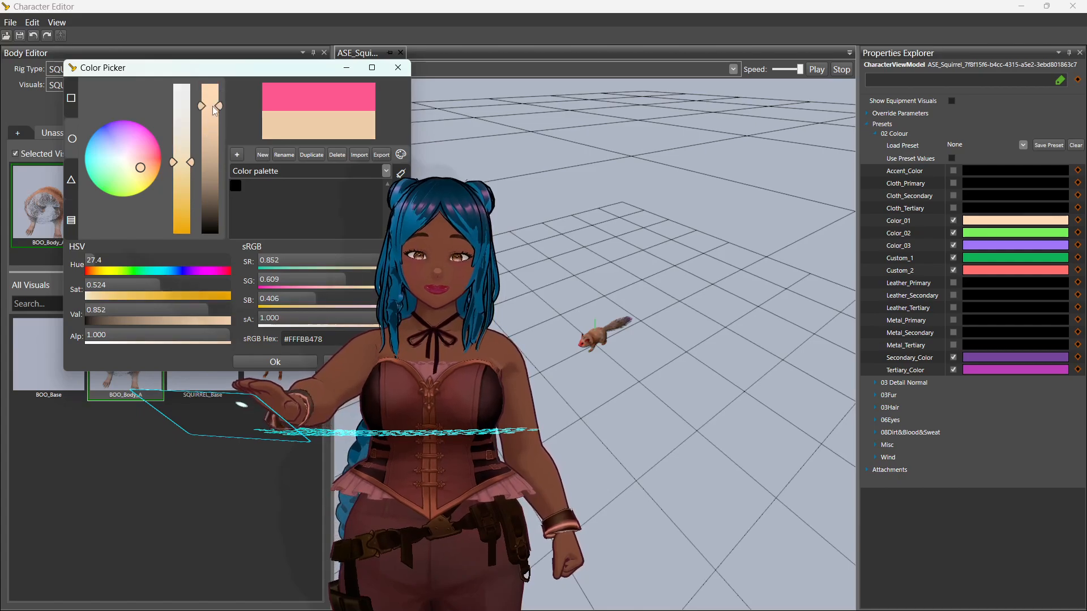
{"action": "left_click", "coordinate": [147, 164]}
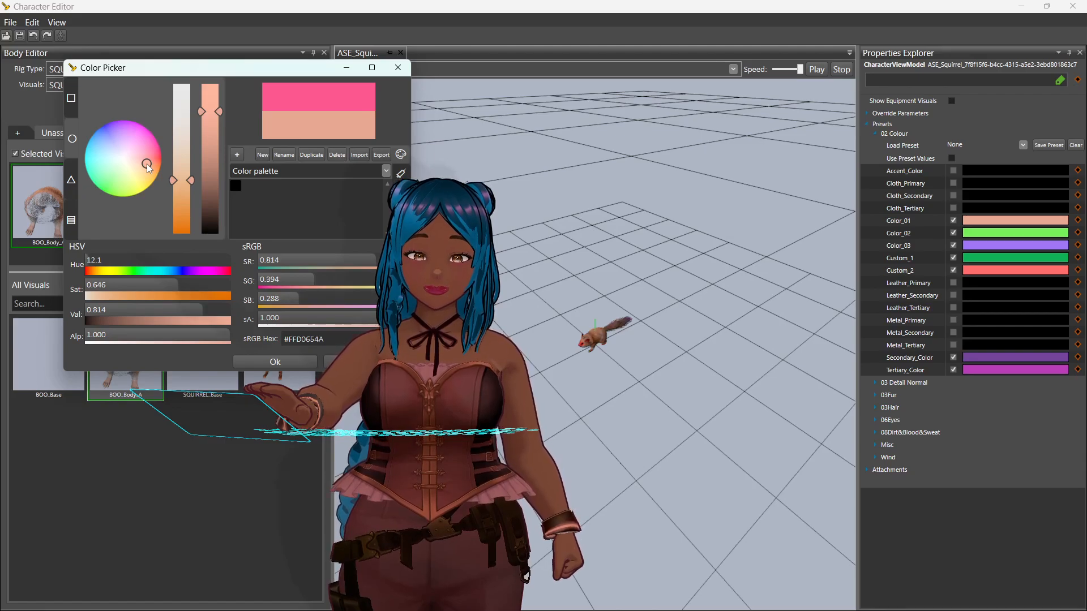
{"action": "left_click_drag", "start_coordinate": [185, 200], "coordinate": [208, 210]}
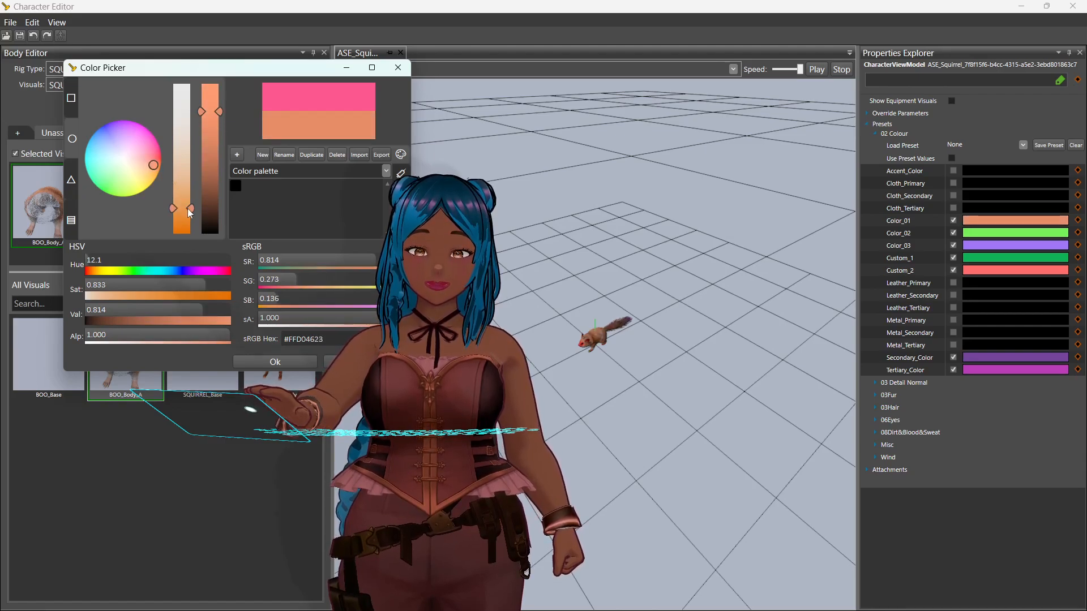
{"action": "left_click", "coordinate": [143, 170]}
{"action": "left_click", "coordinate": [131, 169]}
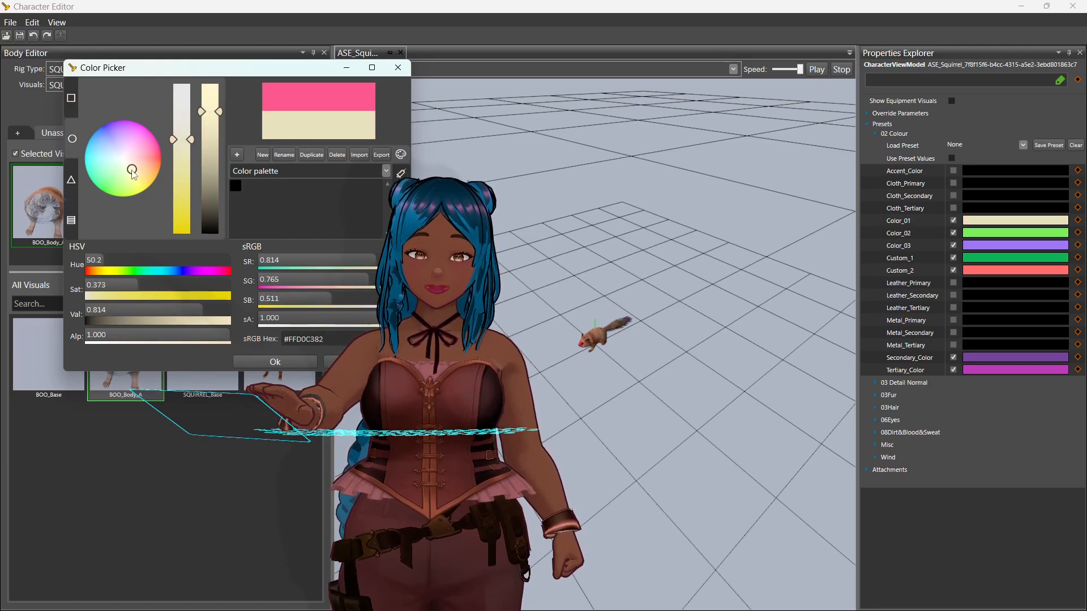
{"action": "left_click", "coordinate": [135, 162]}
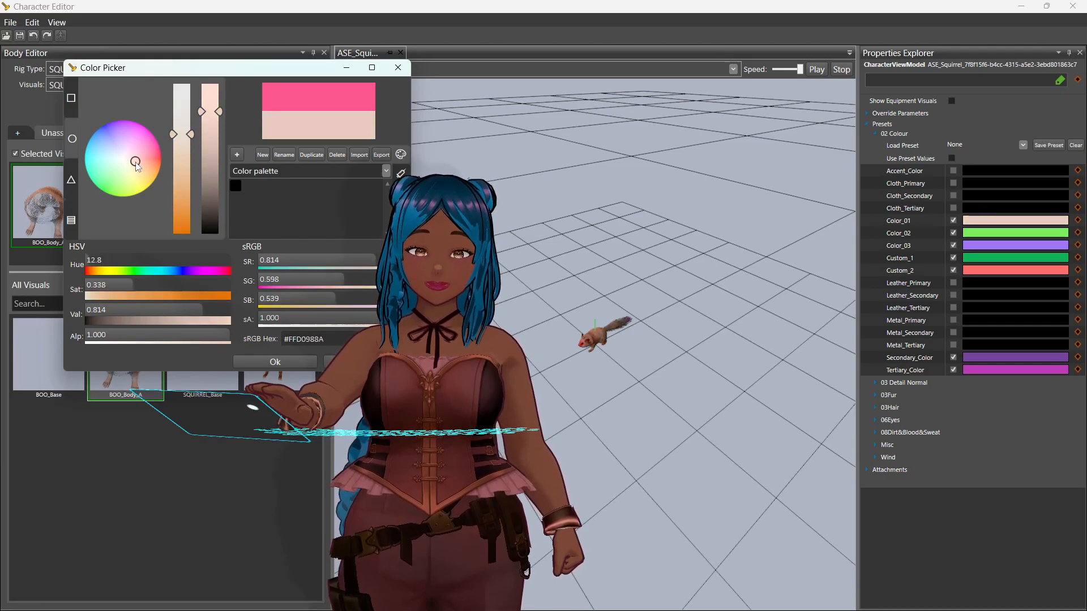
{"action": "left_click", "coordinate": [179, 178]}
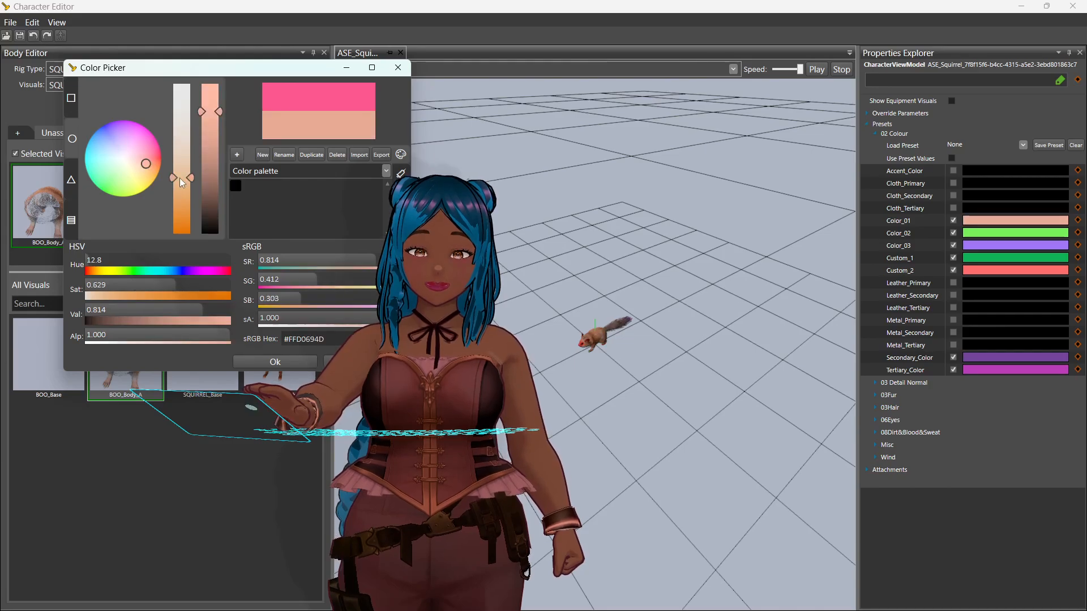
{"action": "left_click", "coordinate": [260, 360]}
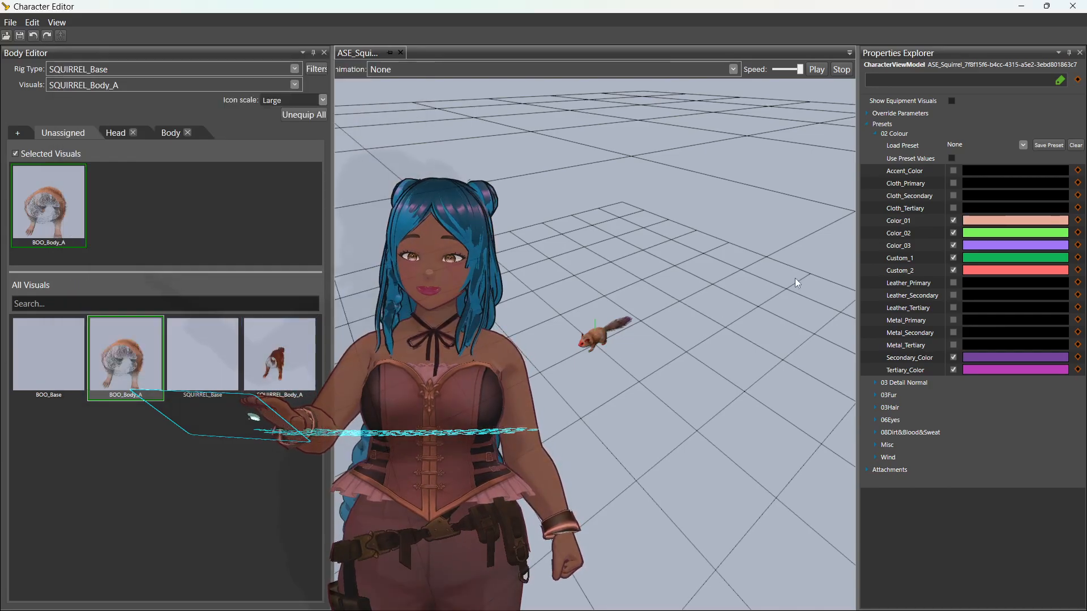
Step: Change Color_02 to a pale yellow and check the squirrel from the front
{"action": "left_click", "coordinate": [992, 233]}
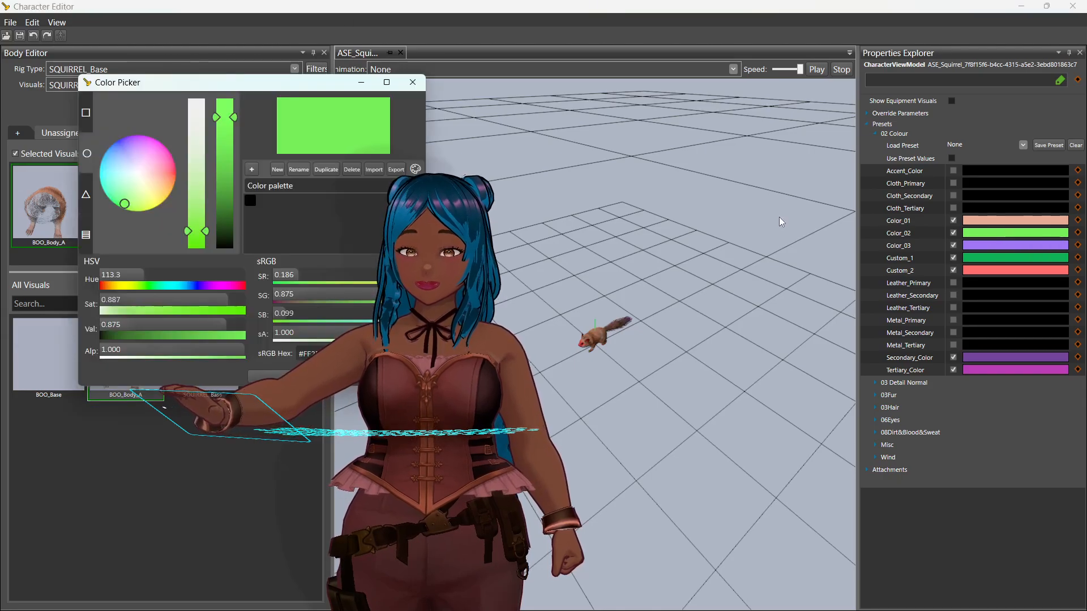
{"action": "left_click", "coordinate": [156, 188]}
{"action": "left_click", "coordinate": [287, 374]}
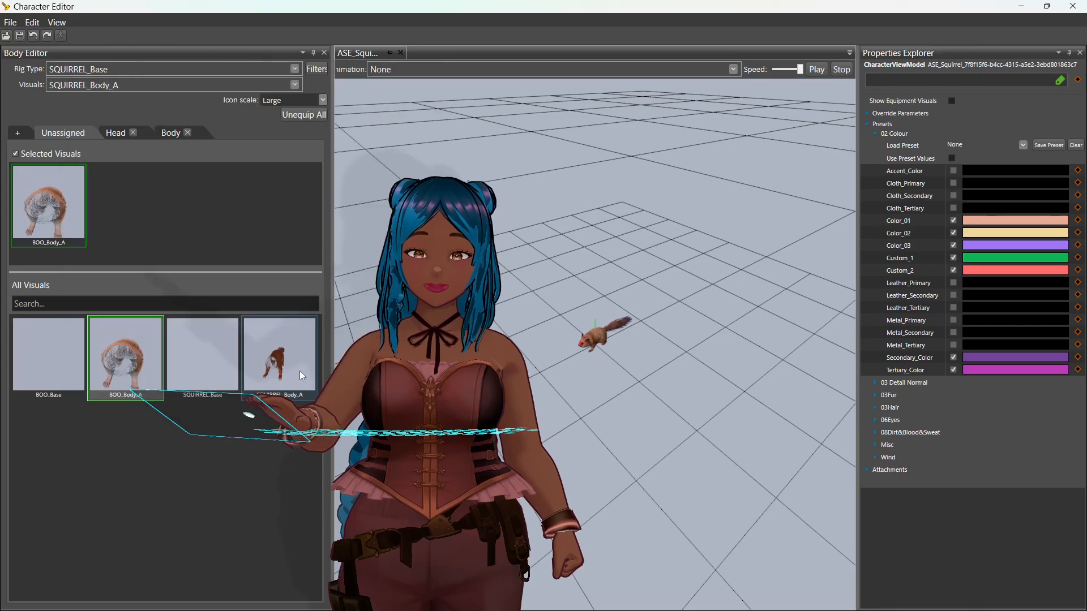
{"action": "middle_click_drag", "start_coordinate": [620, 371], "coordinate": [759, 277]}
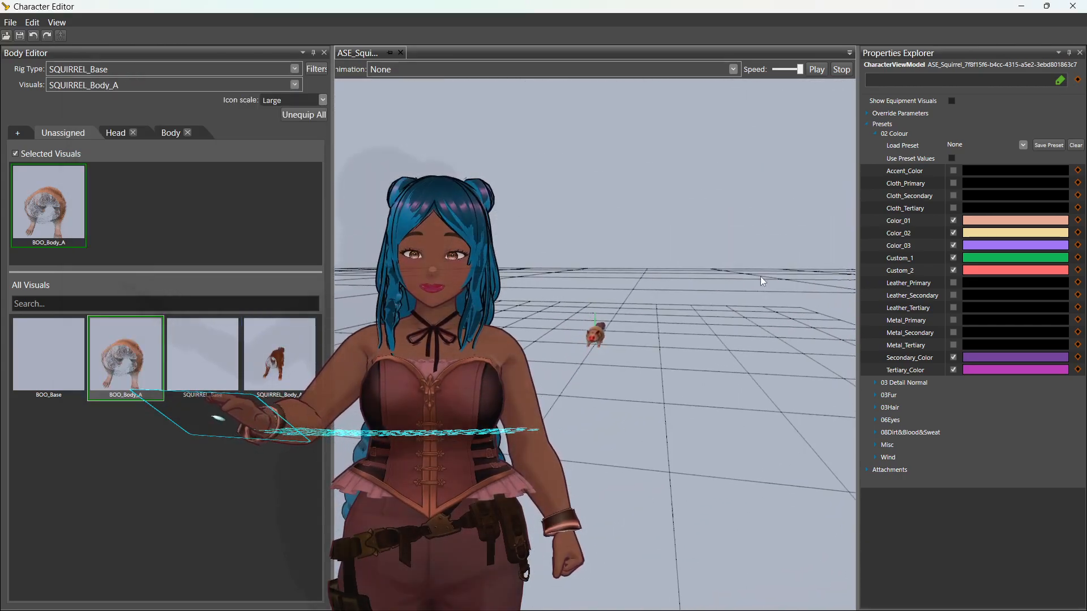
Step: Change Custom_1 to dark brown with hue 5.0, saturation 0.513 and value 0.110
{"action": "left_click", "coordinate": [987, 257]}
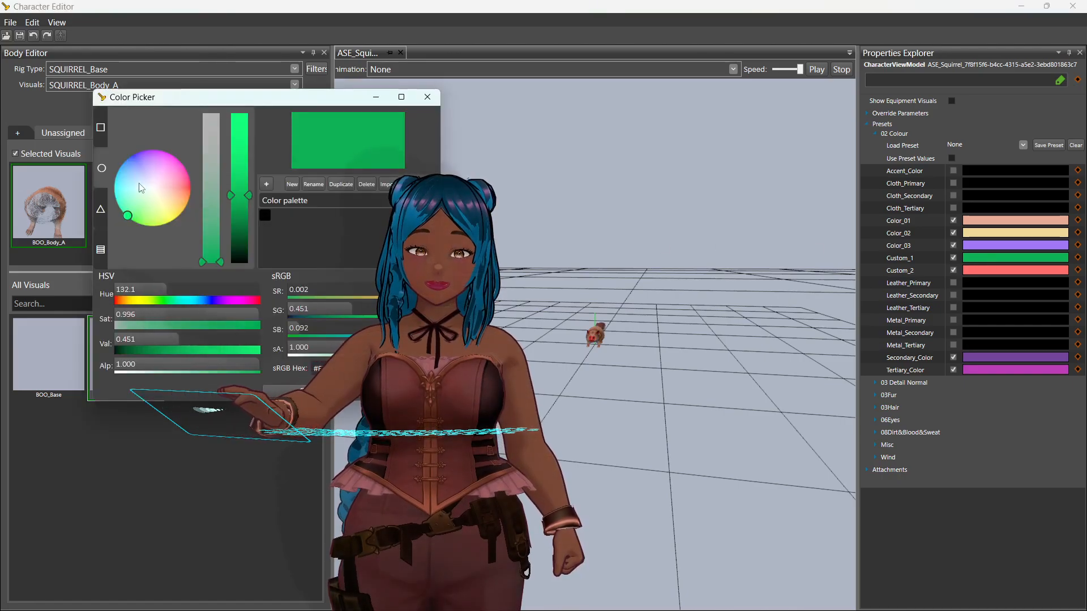
{"action": "left_click", "coordinate": [239, 254]}
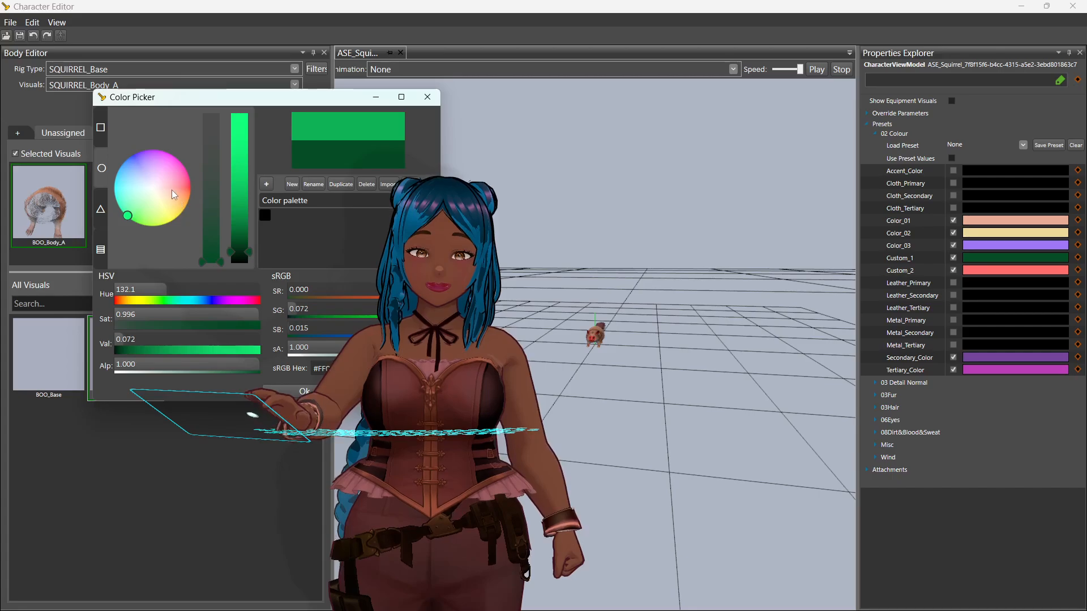
{"action": "left_click", "coordinate": [171, 189]}
{"action": "left_click", "coordinate": [241, 246]}
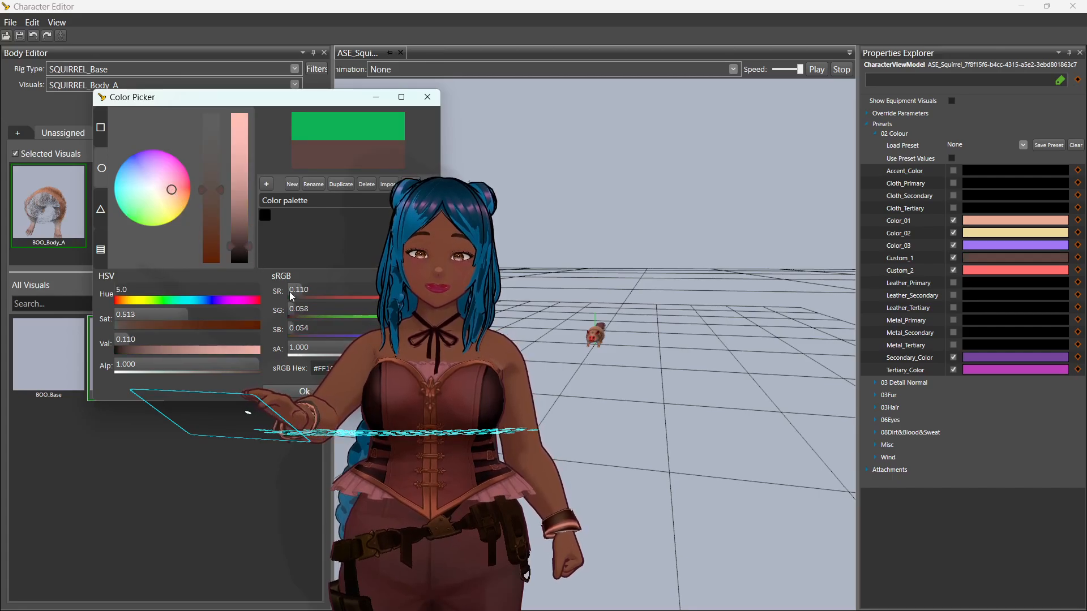
{"action": "left_click", "coordinate": [294, 390]}
{"action": "middle_click_drag", "start_coordinate": [450, 420], "coordinate": [426, 372]}
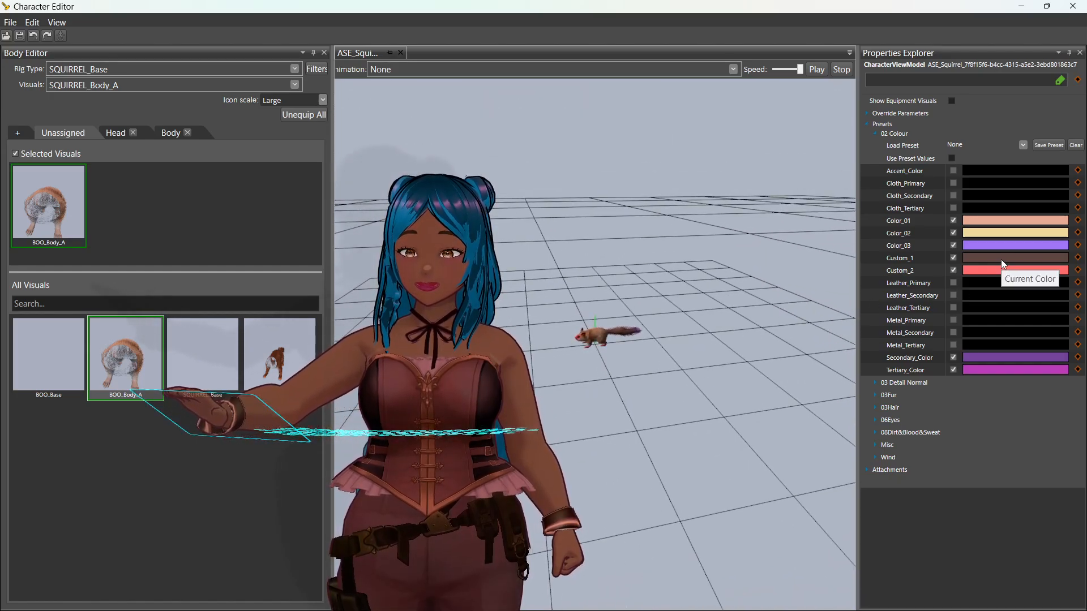
Step: Change Color_03 to black by lowering its value to 0, and check the squirrel's tail
{"action": "left_click", "coordinate": [1003, 246]}
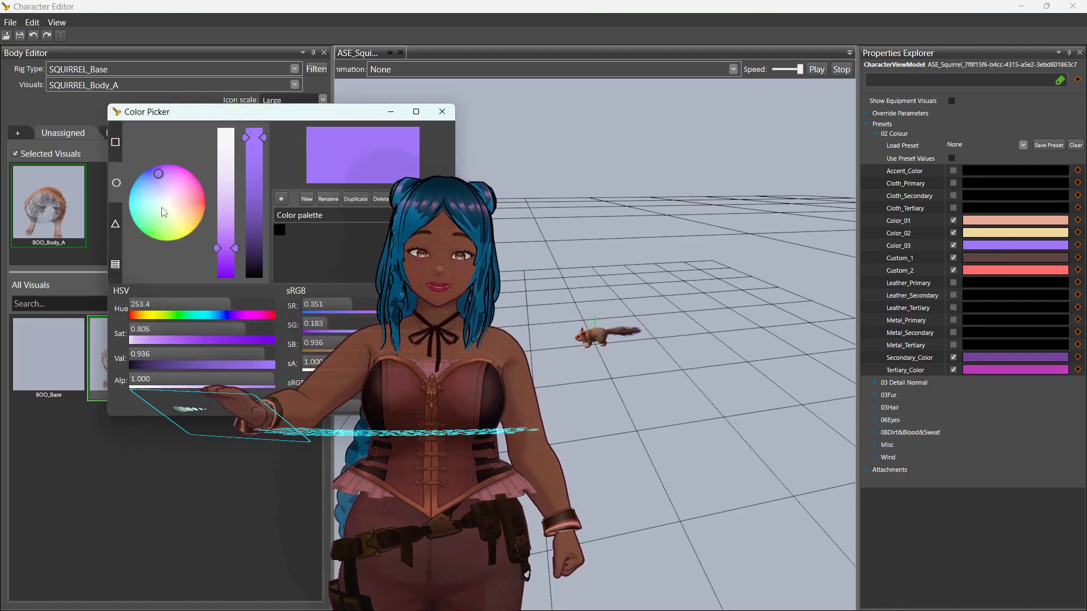
{"action": "left_click_drag", "start_coordinate": [250, 248], "coordinate": [254, 294]}
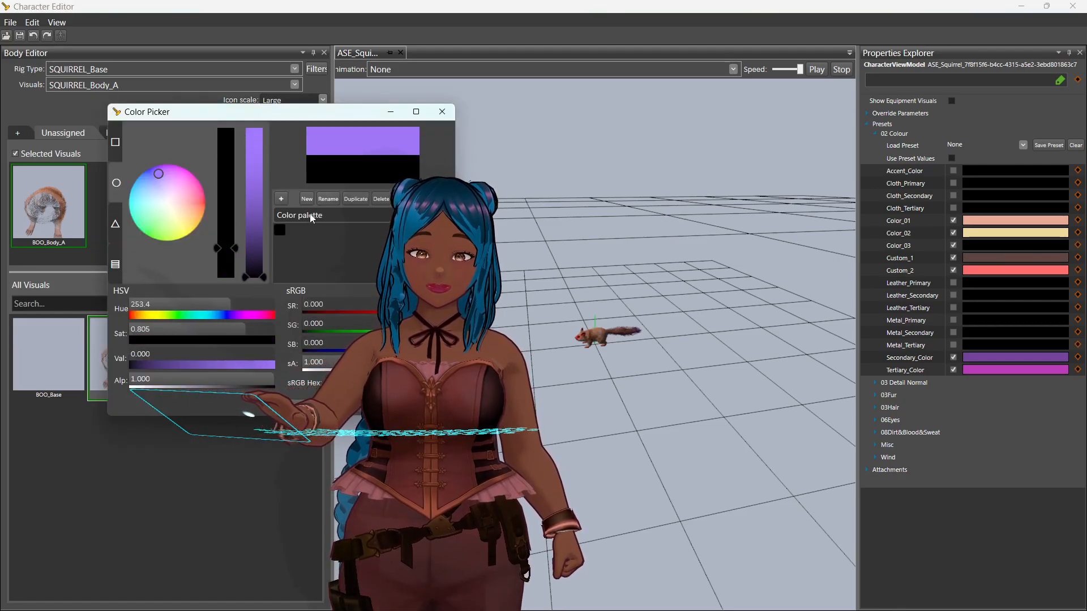
{"action": "left_click_drag", "start_coordinate": [306, 117], "coordinate": [229, 73]}
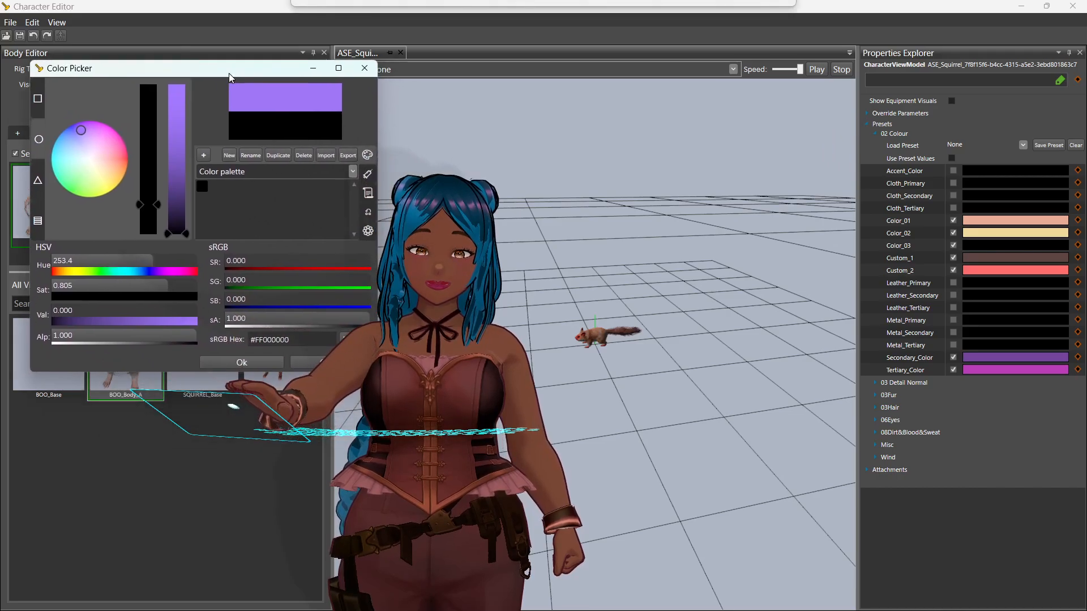
{"action": "left_click", "coordinate": [232, 362]}
{"action": "middle_click_drag", "start_coordinate": [671, 390], "coordinate": [849, 360]}
Step: Darken Custom_2 to a near-black red with value 0.031 and inspect the squirrel from several angles
{"action": "left_click", "coordinate": [1008, 274]}
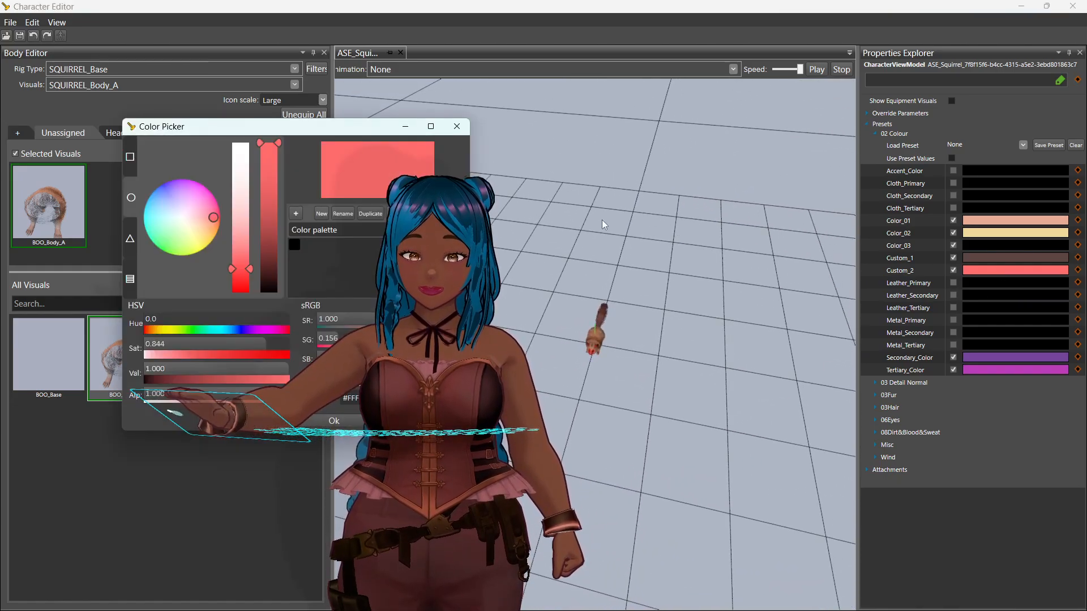
{"action": "left_click_drag", "start_coordinate": [268, 181], "coordinate": [268, 288]}
{"action": "left_click_drag", "start_coordinate": [315, 130], "coordinate": [222, 88]}
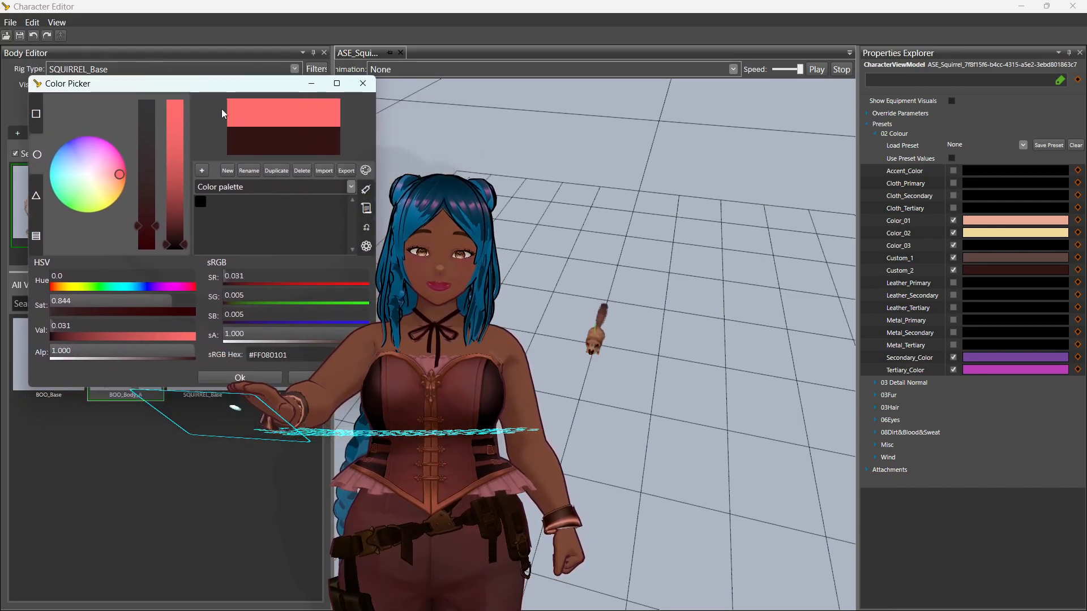
{"action": "left_click", "coordinate": [240, 376]}
{"action": "middle_click_drag", "start_coordinate": [453, 382], "coordinate": [608, 298]}
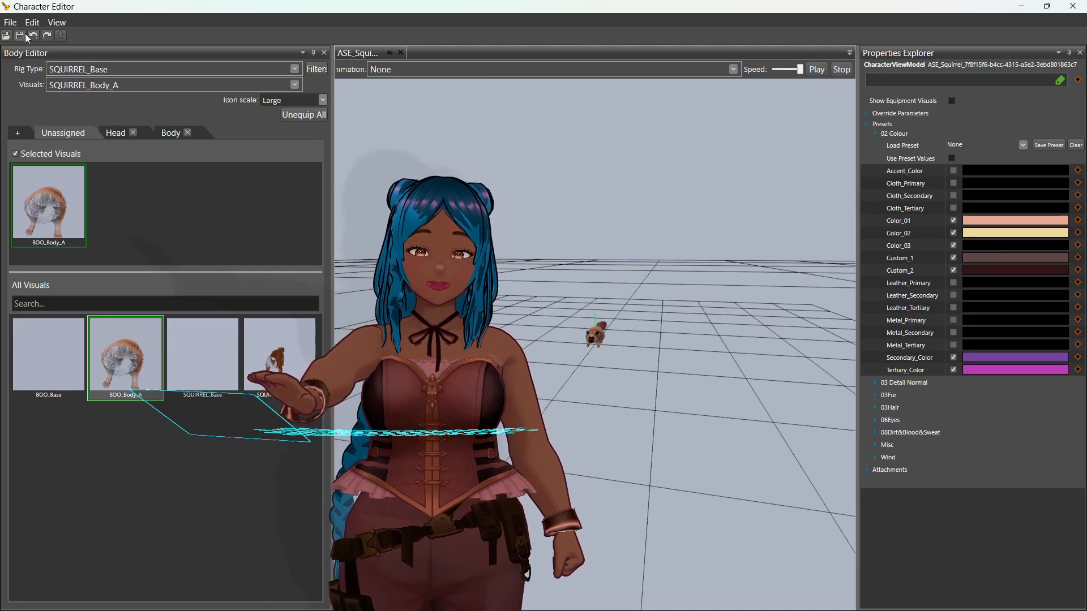
{"action": "middle_click_drag", "start_coordinate": [591, 287], "coordinate": [746, 320]}
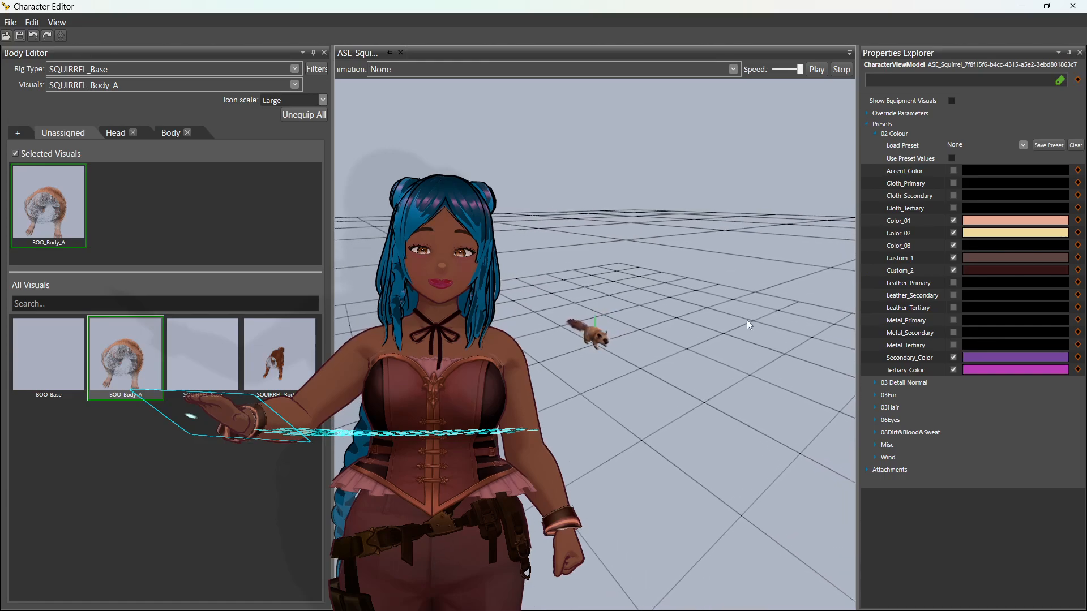
Step: Turn off the Secondary_Color and Tertiary_Color overrides, check the squirrel from the other side, and close the Character Editor
{"action": "left_click", "coordinate": [954, 358]}
{"action": "left_click", "coordinate": [953, 370]}
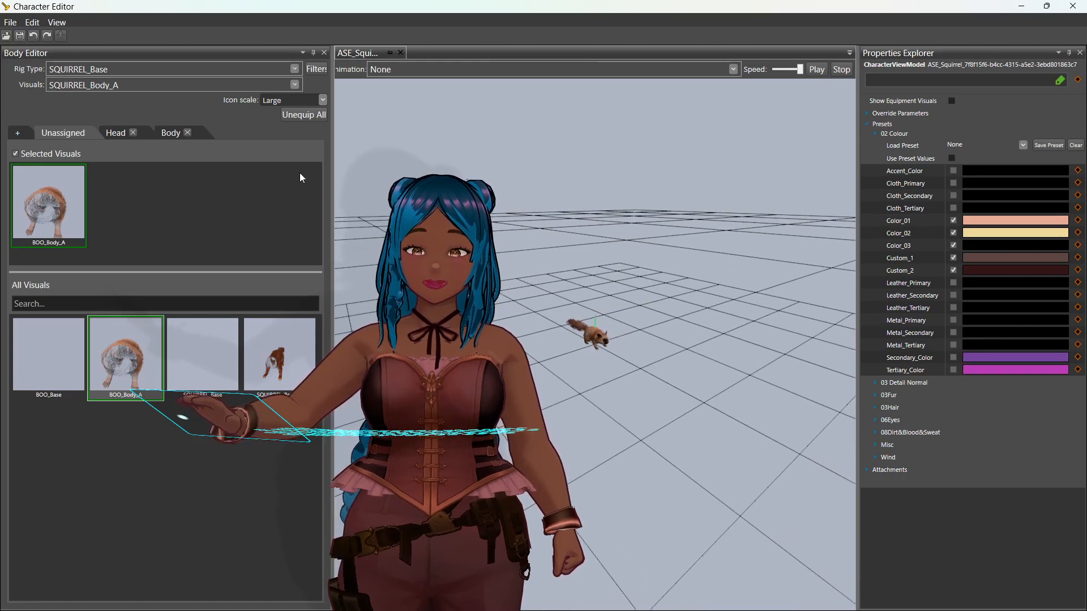
{"action": "middle_click_drag", "start_coordinate": [565, 295], "coordinate": [319, 294]}
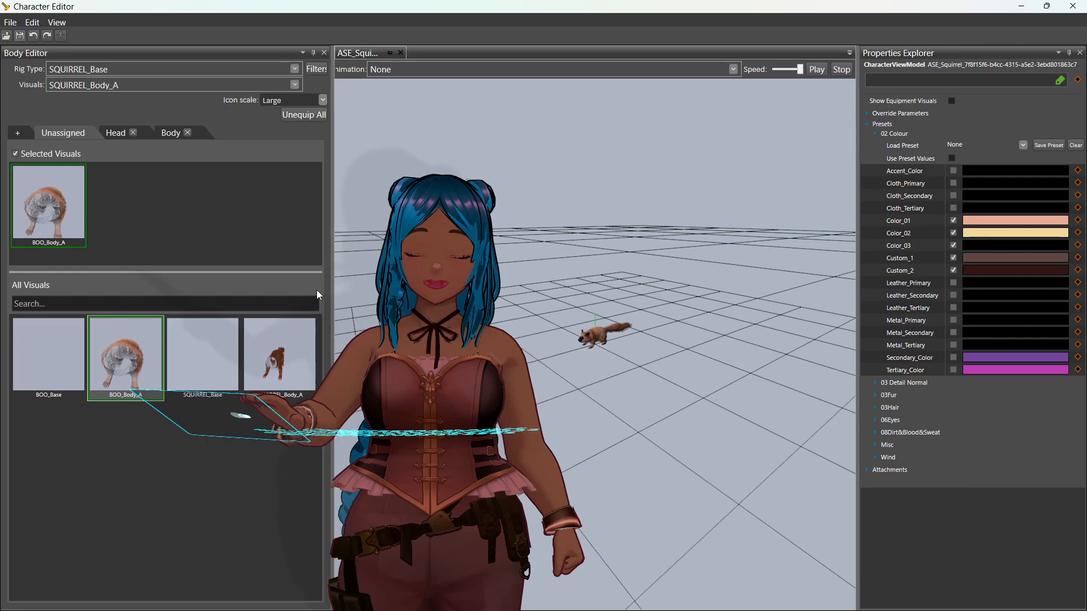
{"action": "left_click", "coordinate": [1072, 6]}
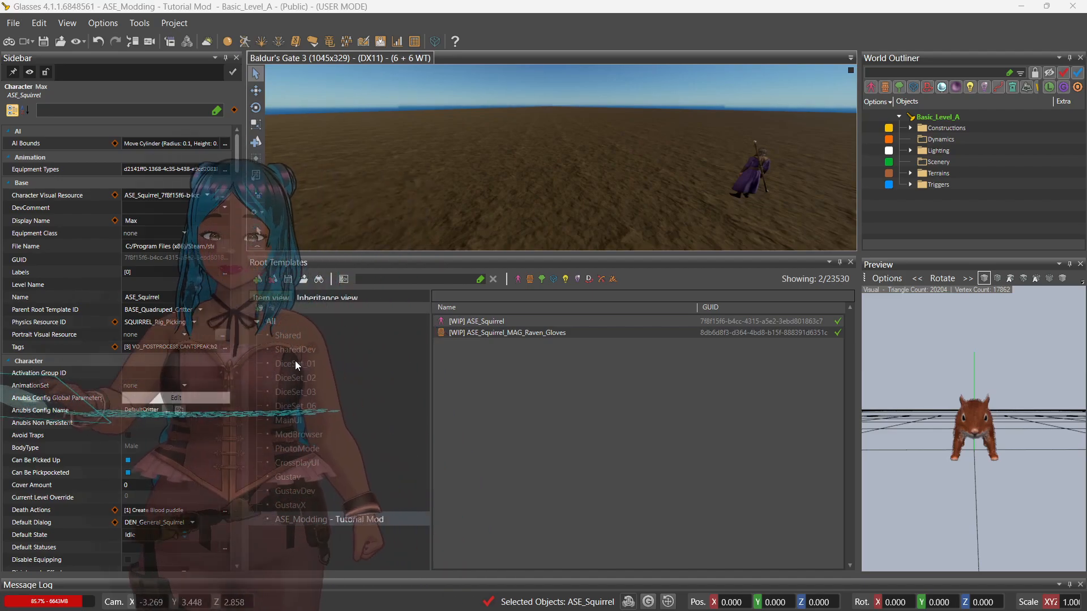
Step: Refresh the ASE_Squirrel preview by switching to the gloves template and back, view it from the front, and save the project
{"action": "left_click", "coordinate": [513, 334]}
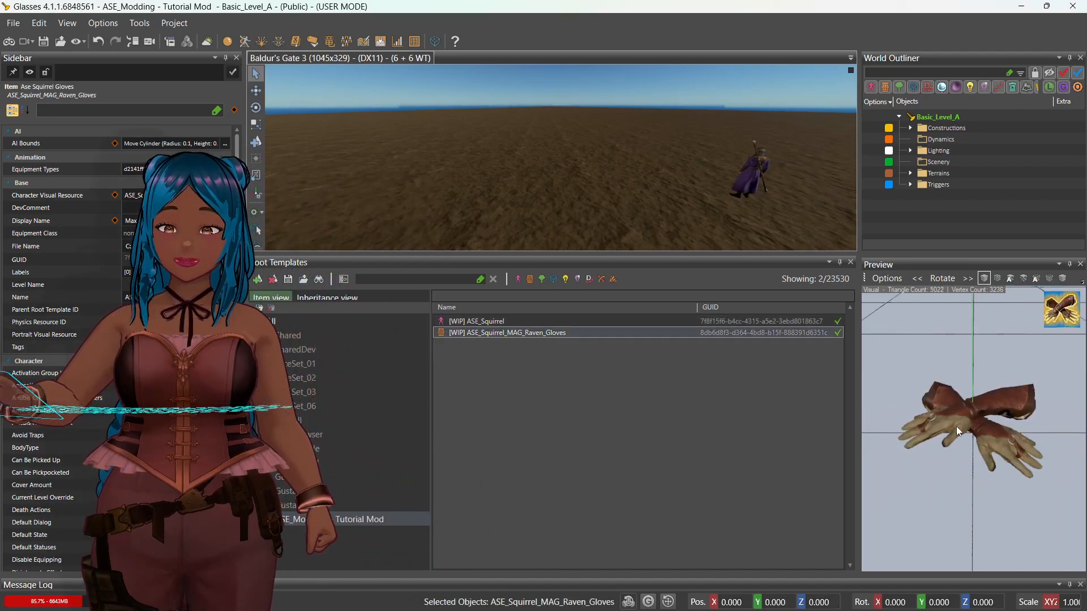
{"action": "left_click", "coordinate": [500, 324]}
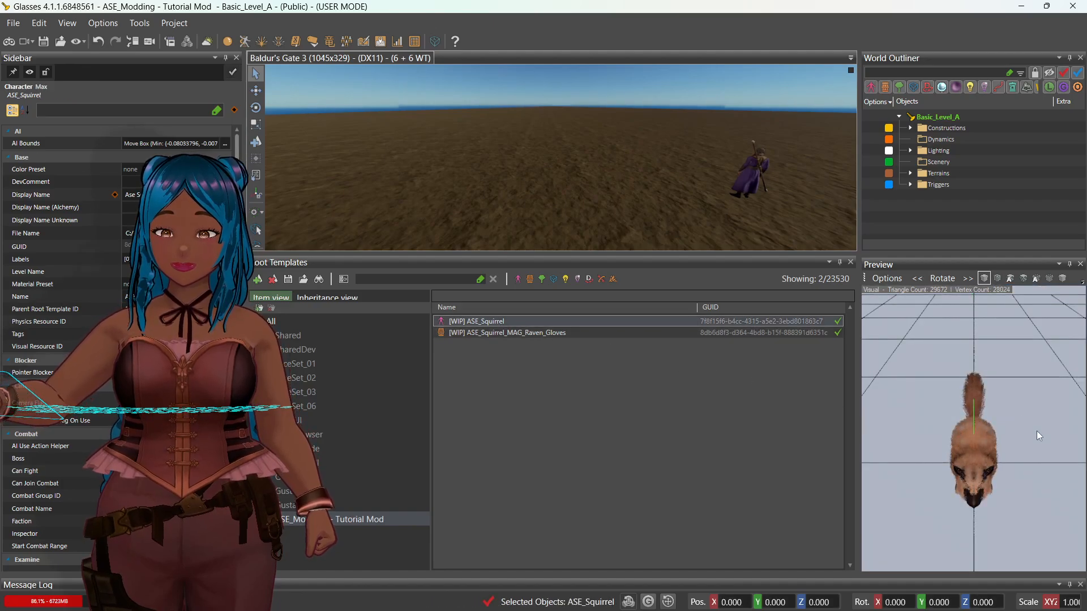
{"action": "middle_click_drag", "start_coordinate": [1037, 431], "coordinate": [938, 428]}
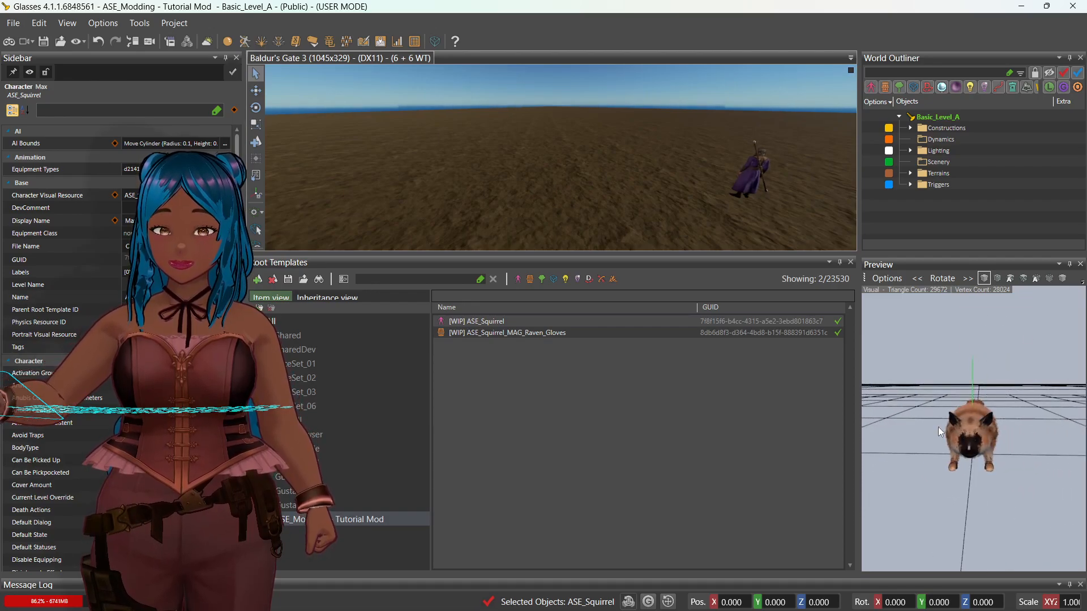
{"action": "left_click", "coordinate": [45, 43]}
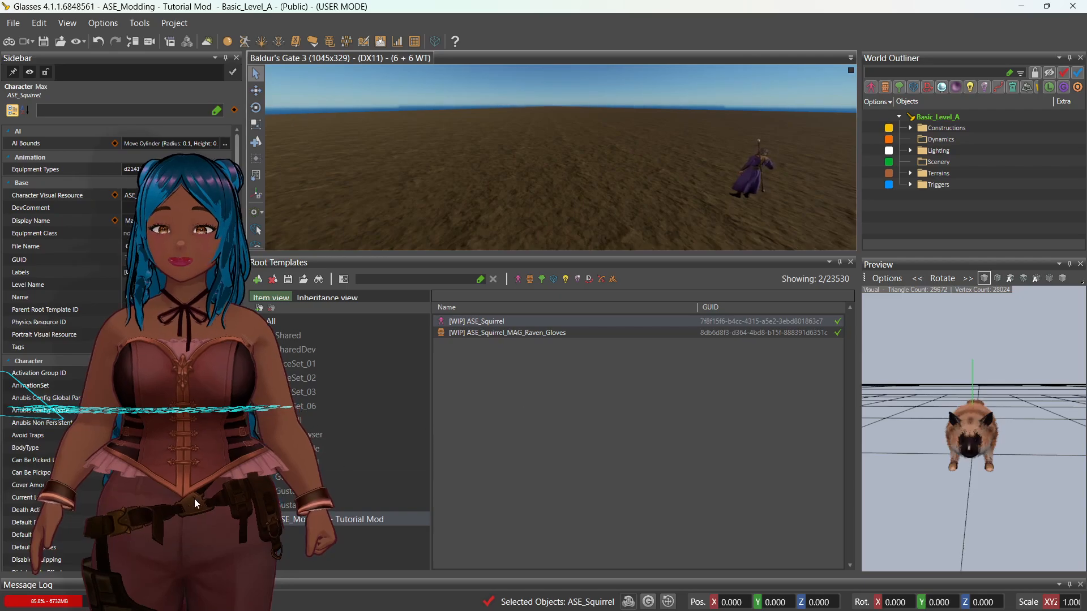
Step: Search all root templates for "tief"
{"action": "left_click_drag", "start_coordinate": [178, 508], "coordinate": [969, 467]}
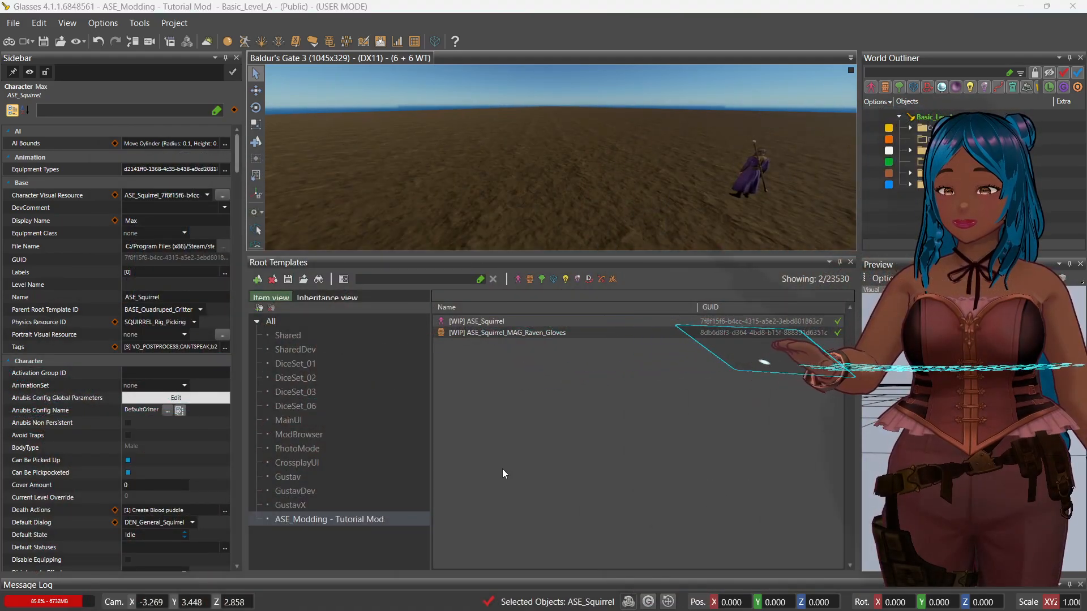
{"action": "left_click", "coordinate": [428, 280]}
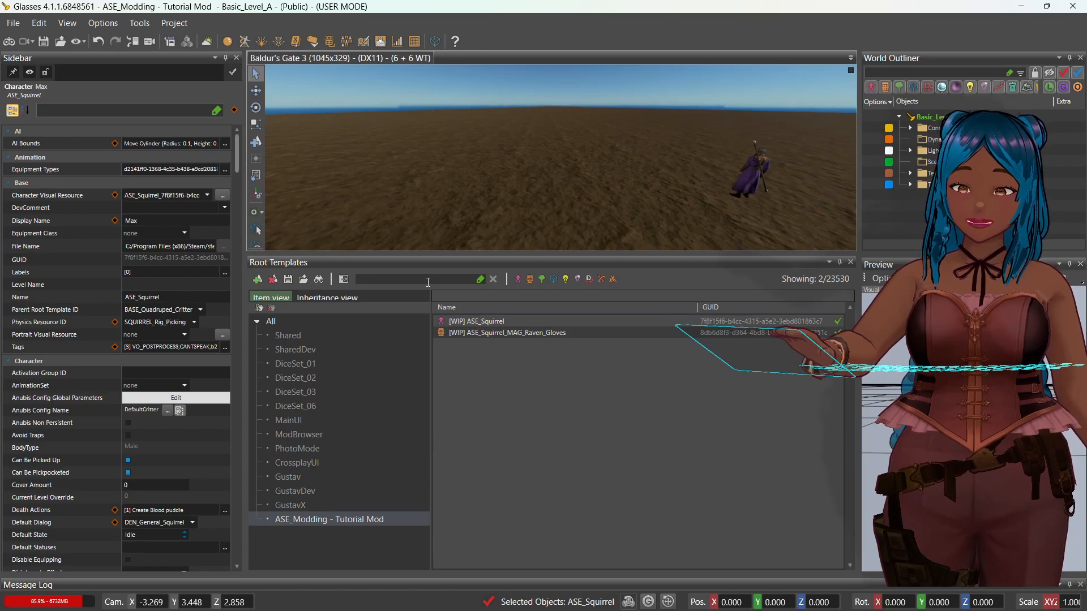
{"action": "left_click", "coordinate": [326, 328]}
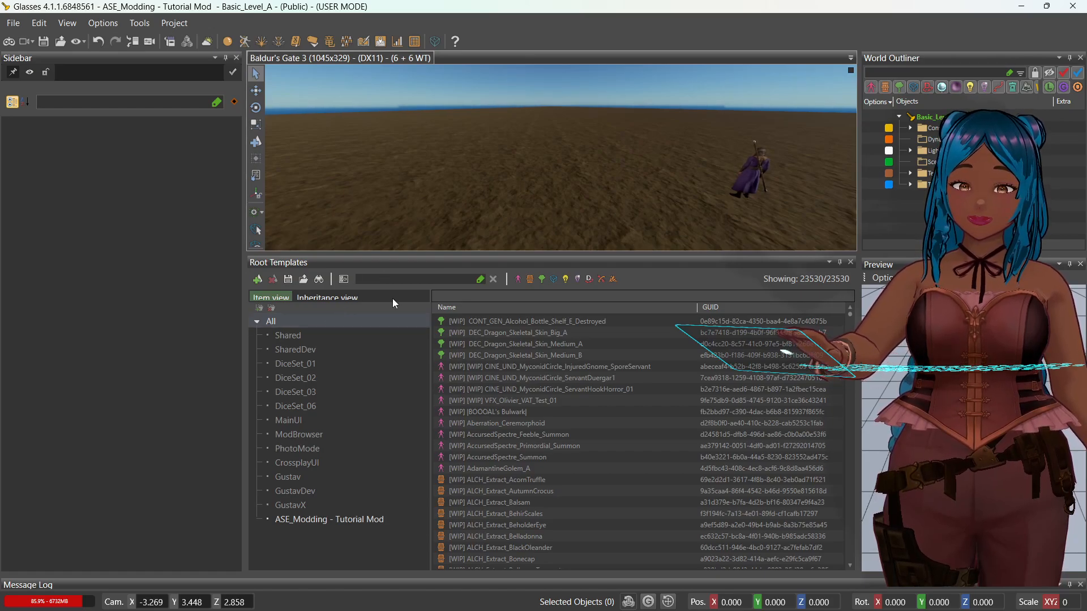
{"action": "type", "text": "t"}
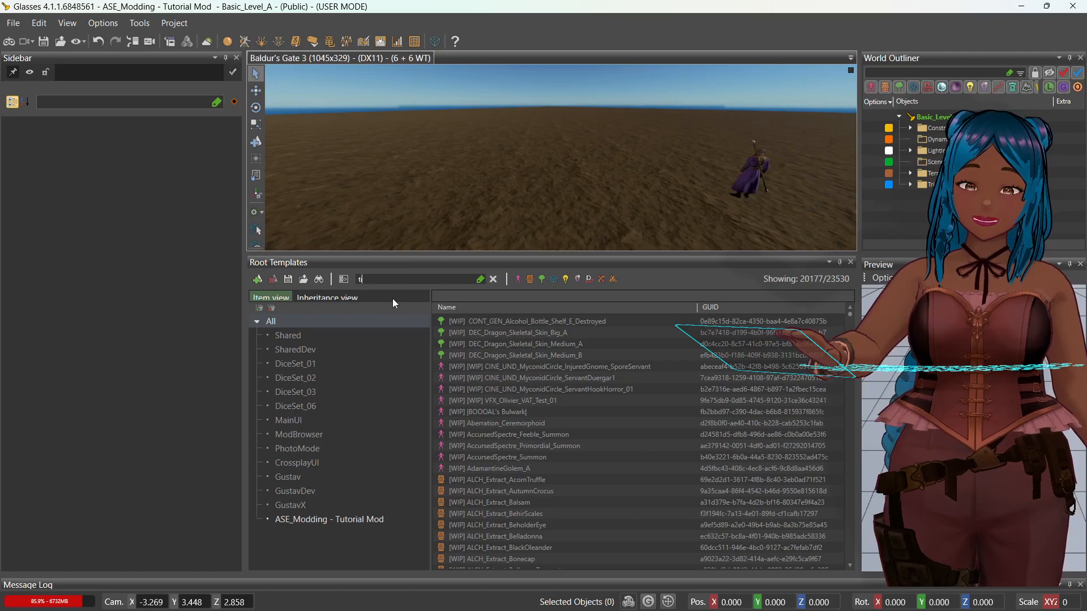
{"action": "type", "text": "ief"}
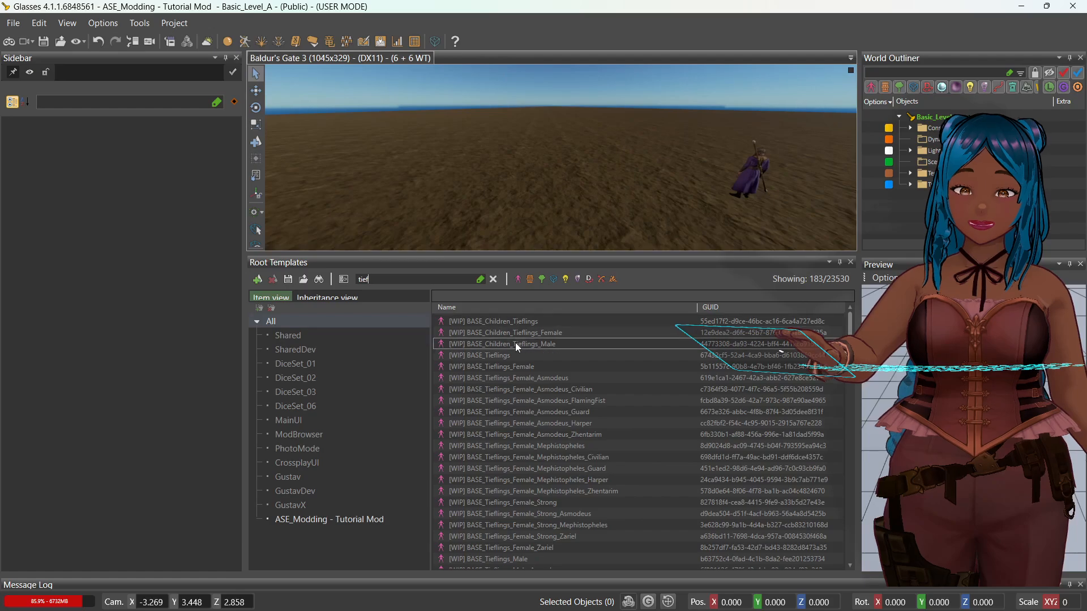
Step: Start a new template from BASE_Tieflings_Female and set its display name to Max
{"action": "left_click", "coordinate": [523, 367]}
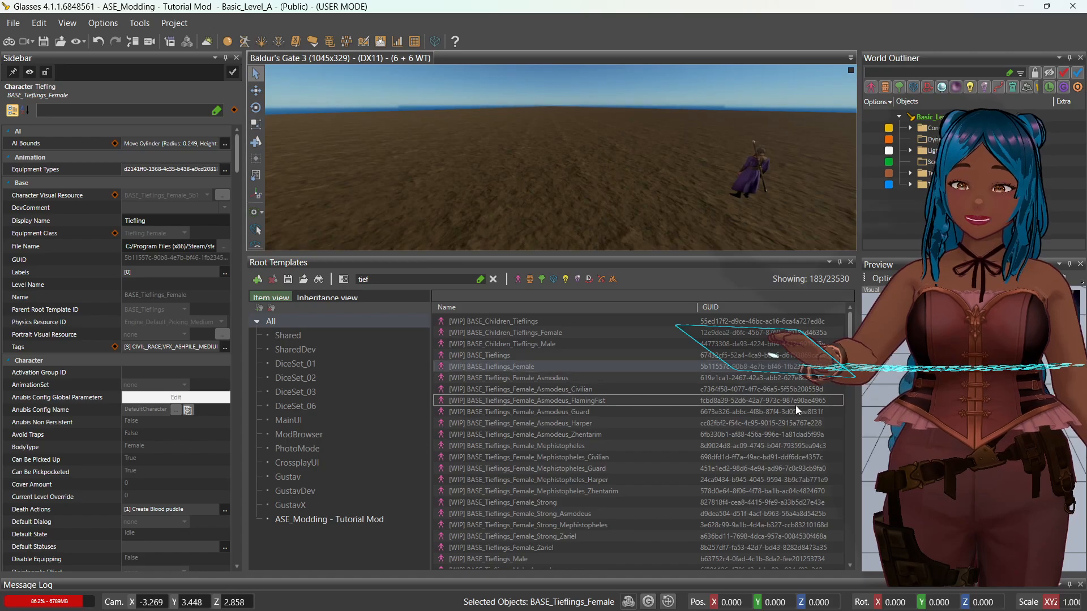
{"action": "right_click", "coordinate": [524, 369]}
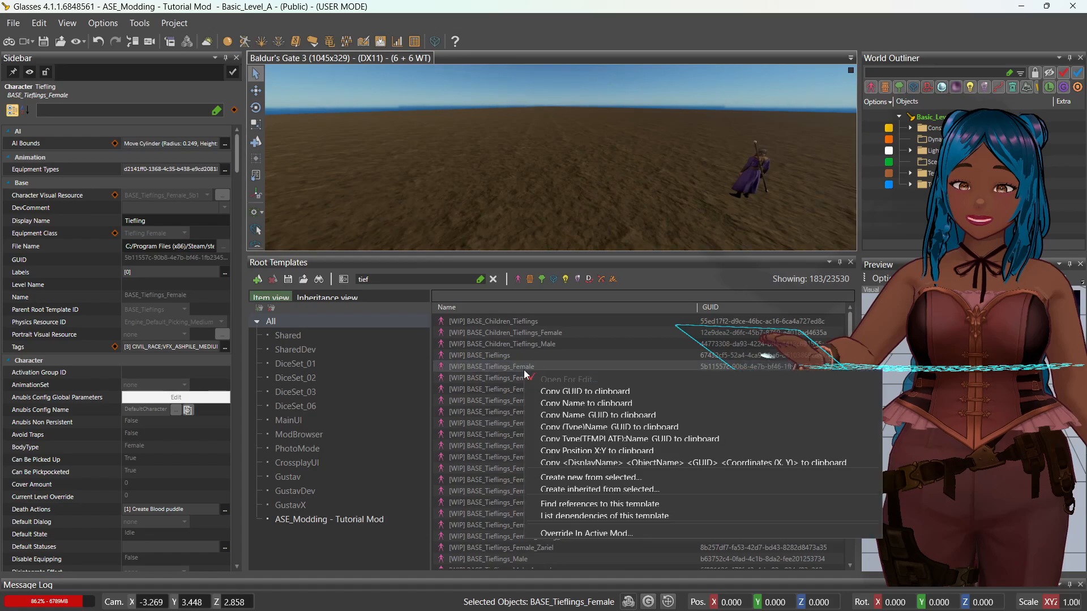
{"action": "left_click", "coordinate": [636, 477]}
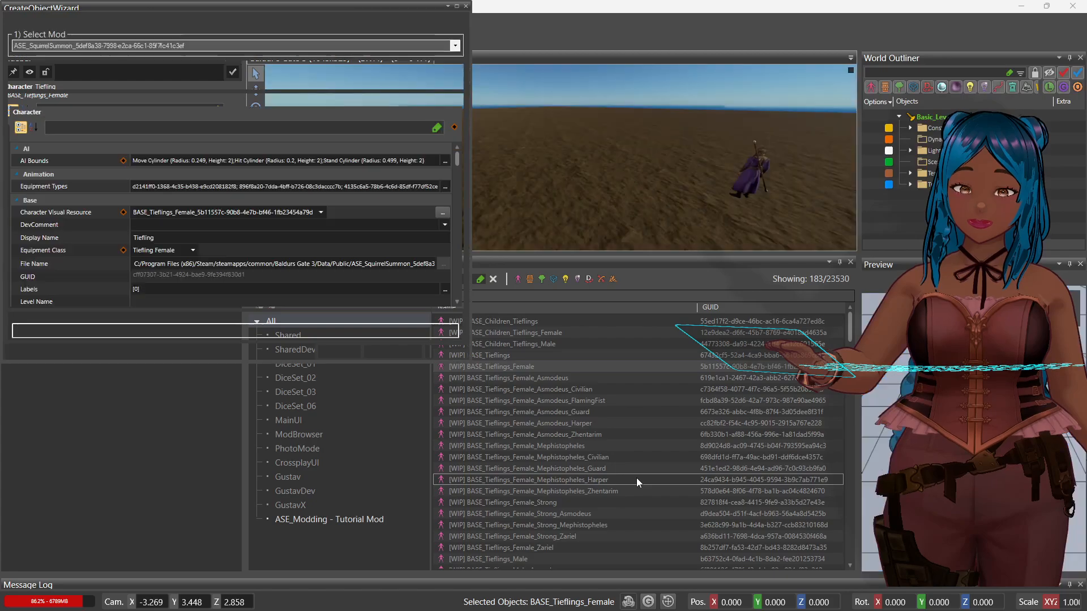
{"action": "left_click", "coordinate": [174, 235]}
{"action": "type", "text": "Max"}
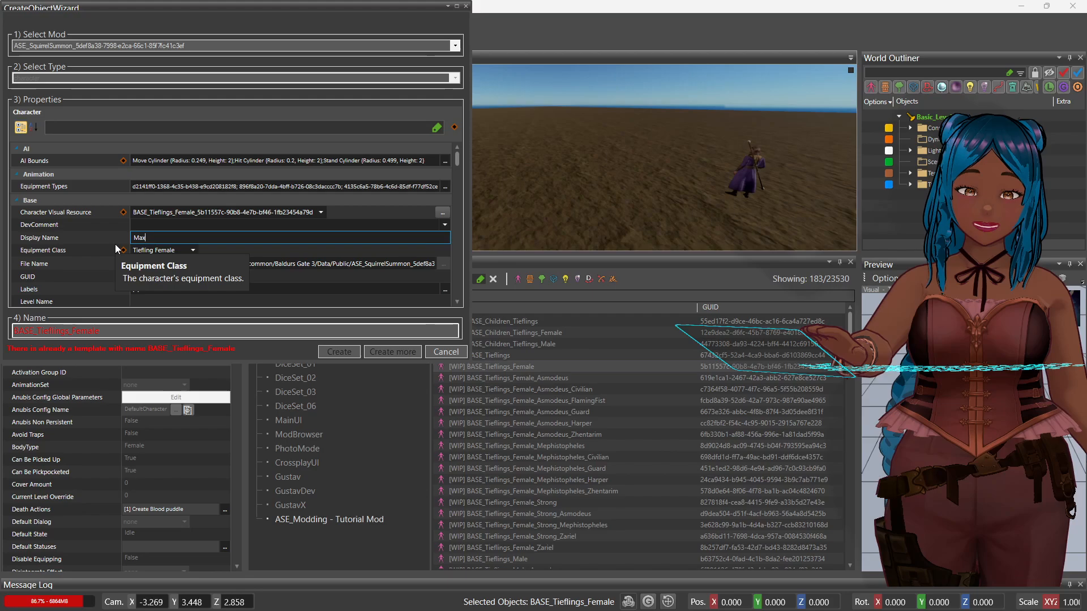
Step: Name the new template ASE_TUT_Max_Tiefling_Form, create it, and widen the root templates area
{"action": "double_click", "coordinate": [125, 328]}
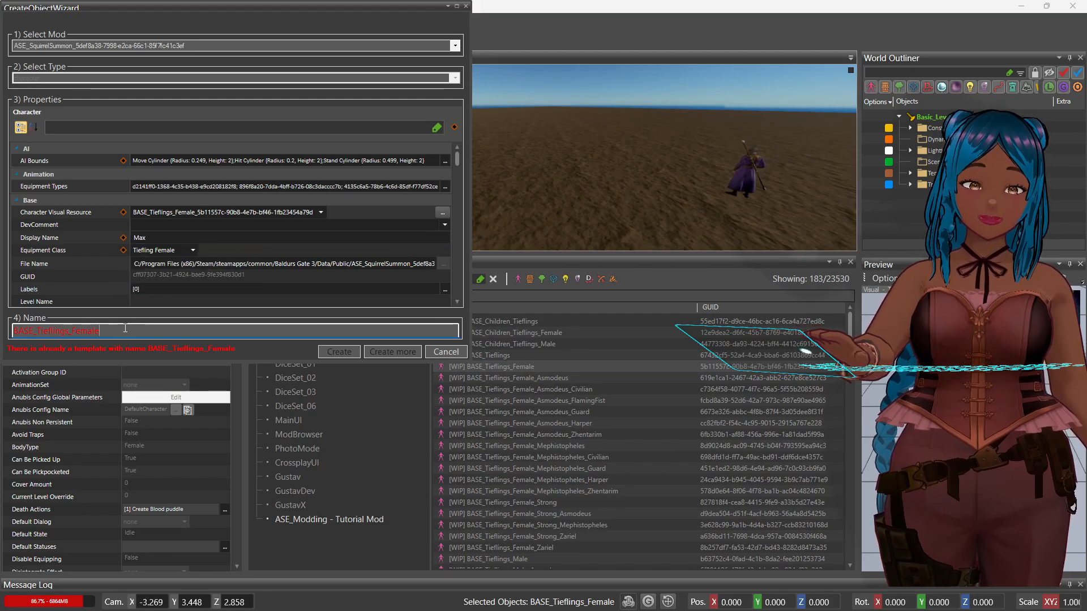
{"action": "type", "text": "ASE_"}
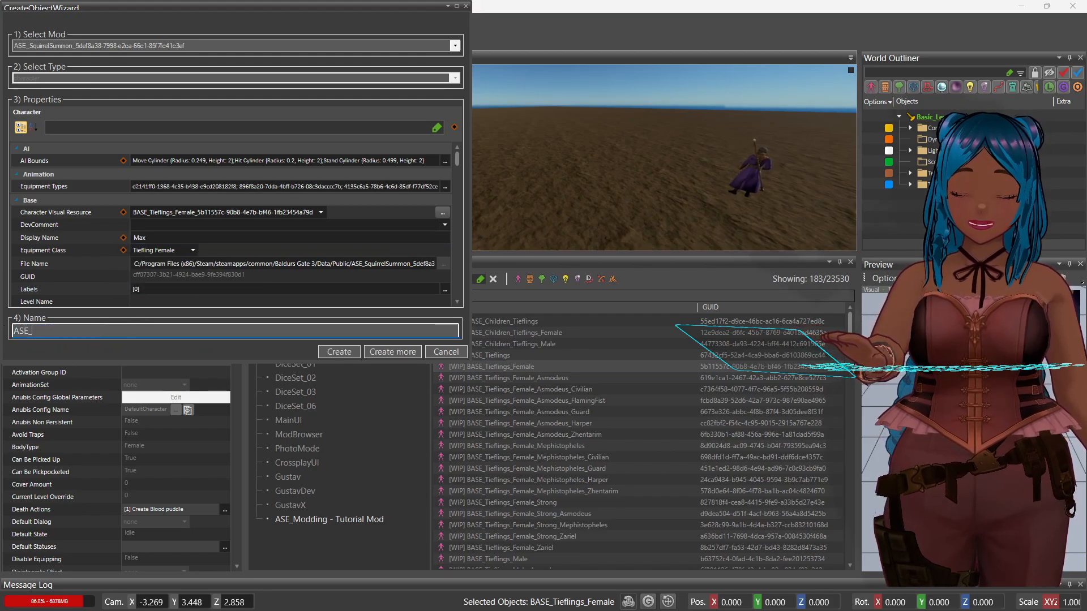
{"action": "type", "text": "TU"}
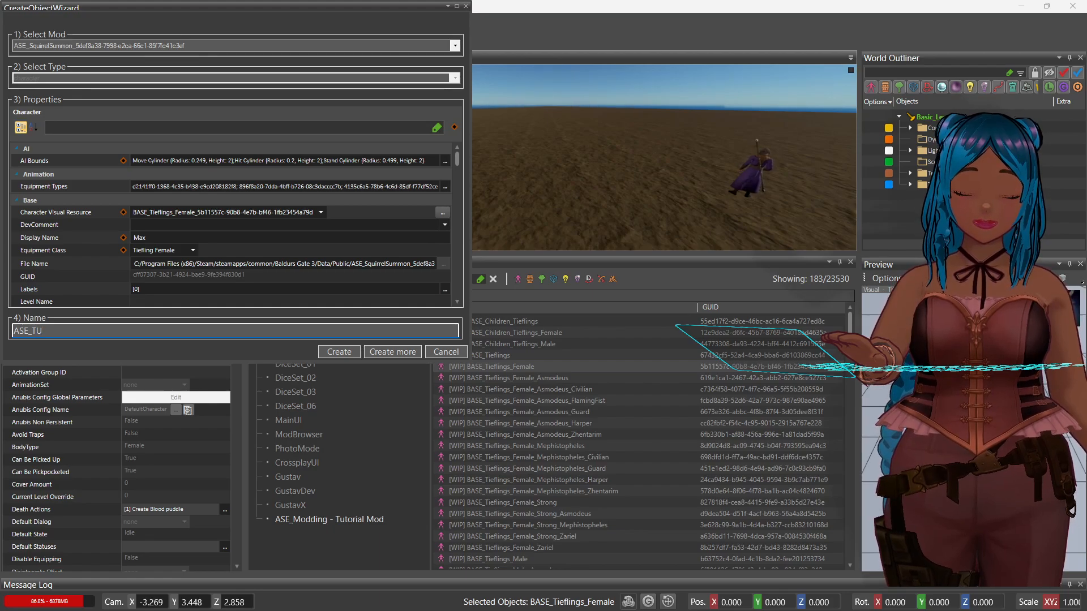
{"action": "type", "text": "T_"}
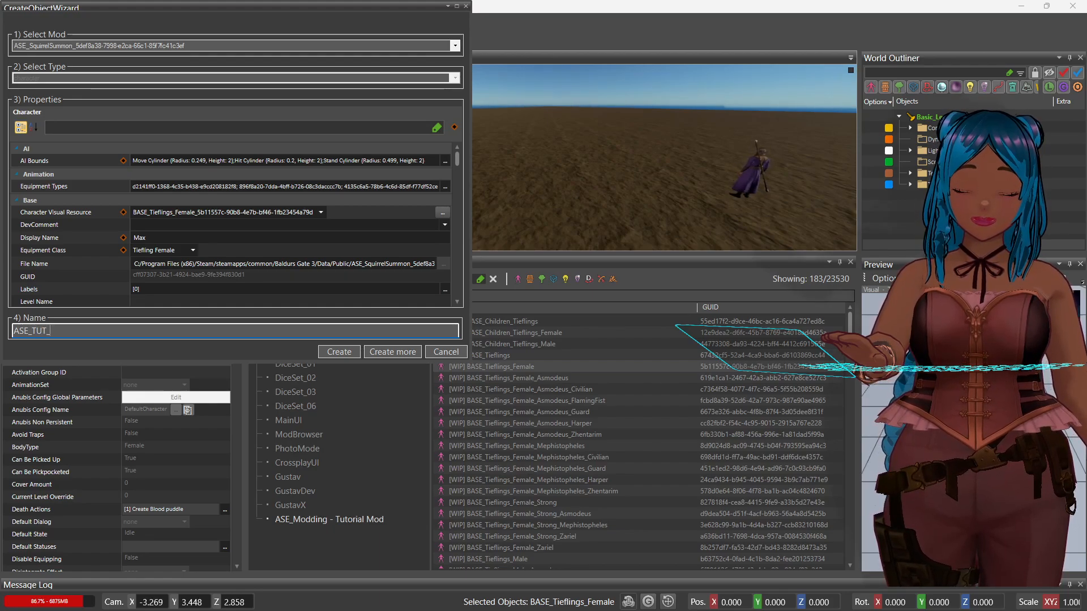
{"action": "type", "text": "Max_Tiefling"}
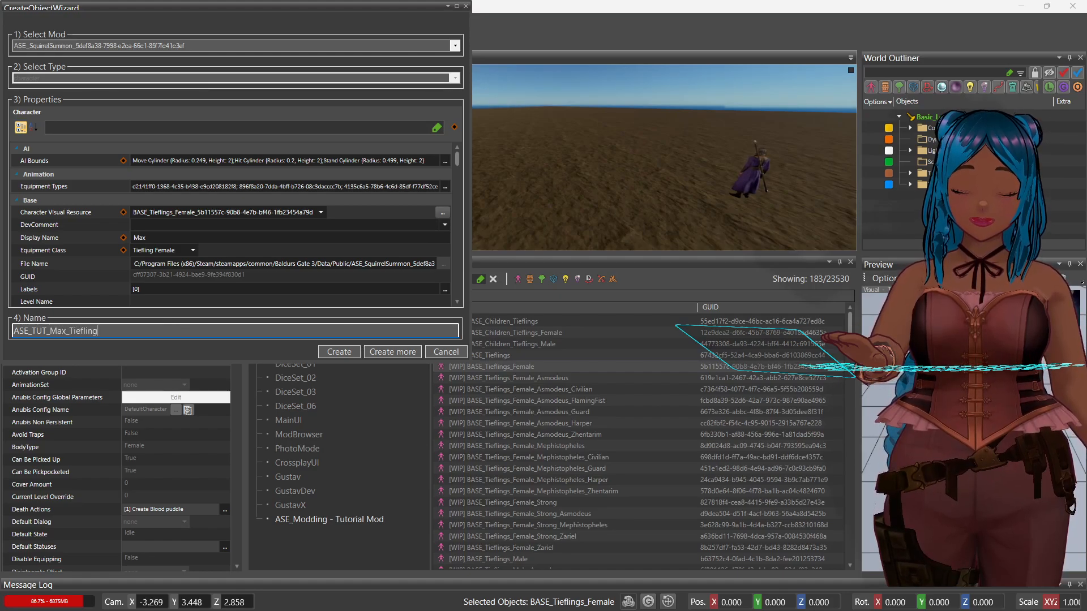
{"action": "type", "text": "_Form"}
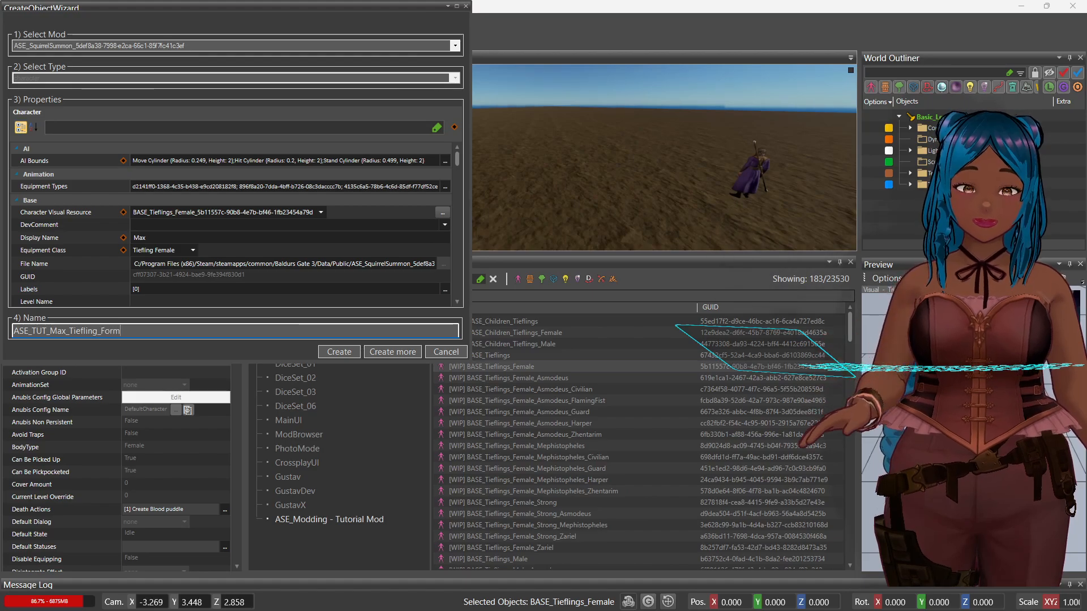
{"action": "left_click", "coordinate": [338, 352]}
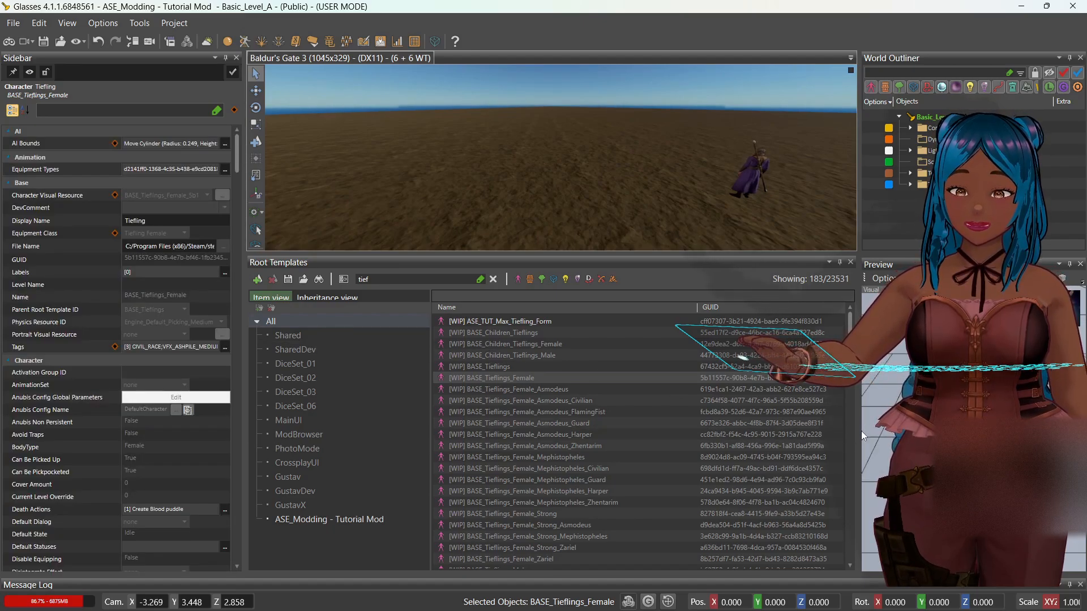
{"action": "left_click_drag", "start_coordinate": [859, 430], "coordinate": [1050, 430]}
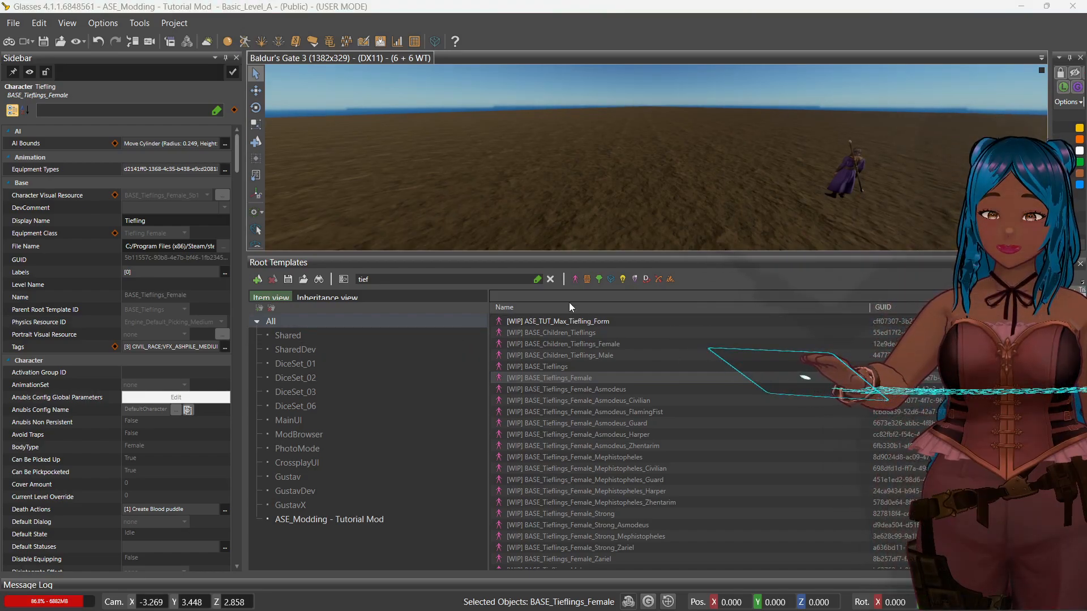
{"action": "right_click", "coordinate": [545, 322]}
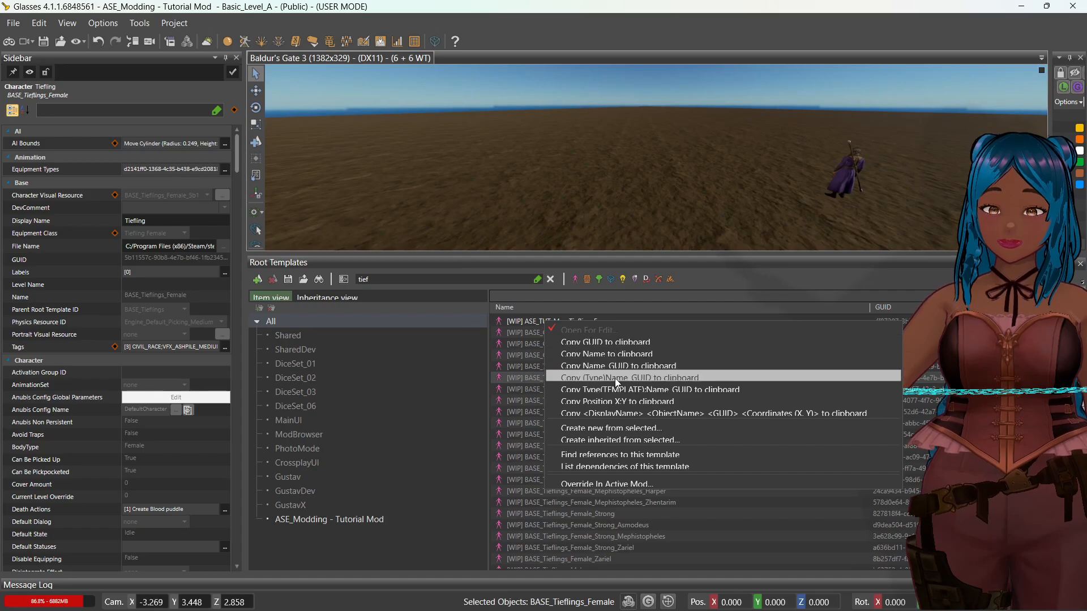
{"action": "left_click", "coordinate": [615, 428]}
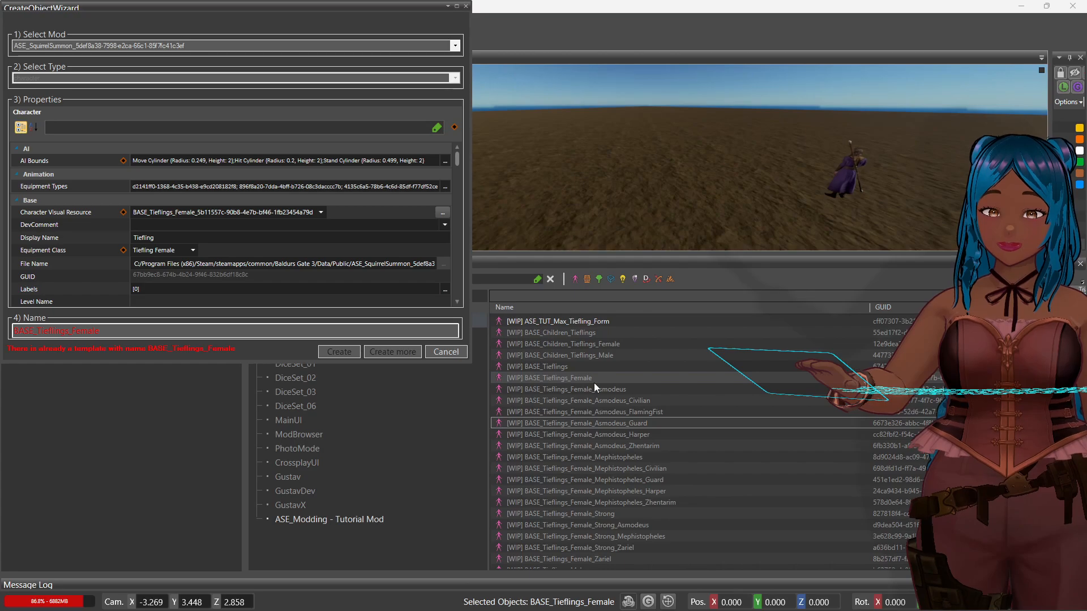
{"action": "left_click", "coordinate": [446, 352]}
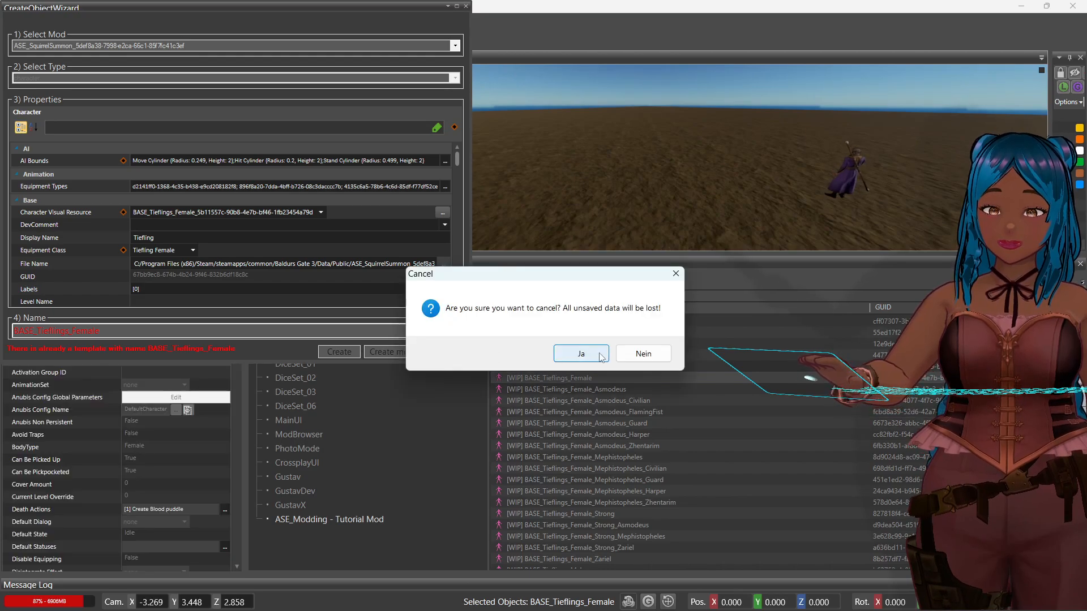
{"action": "left_click", "coordinate": [563, 354]}
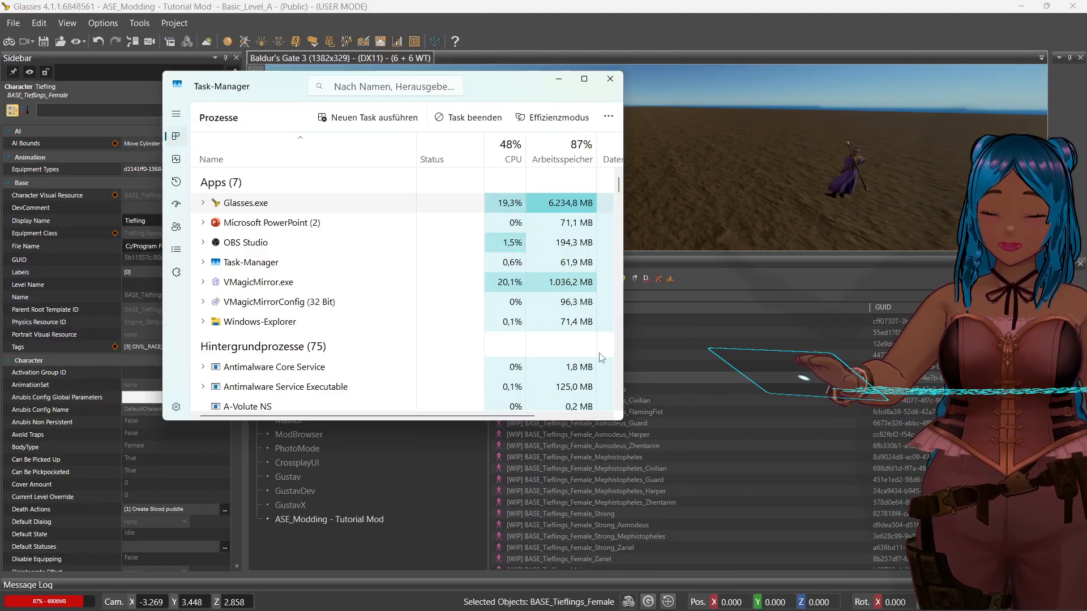
{"action": "left_click", "coordinate": [735, 292]}
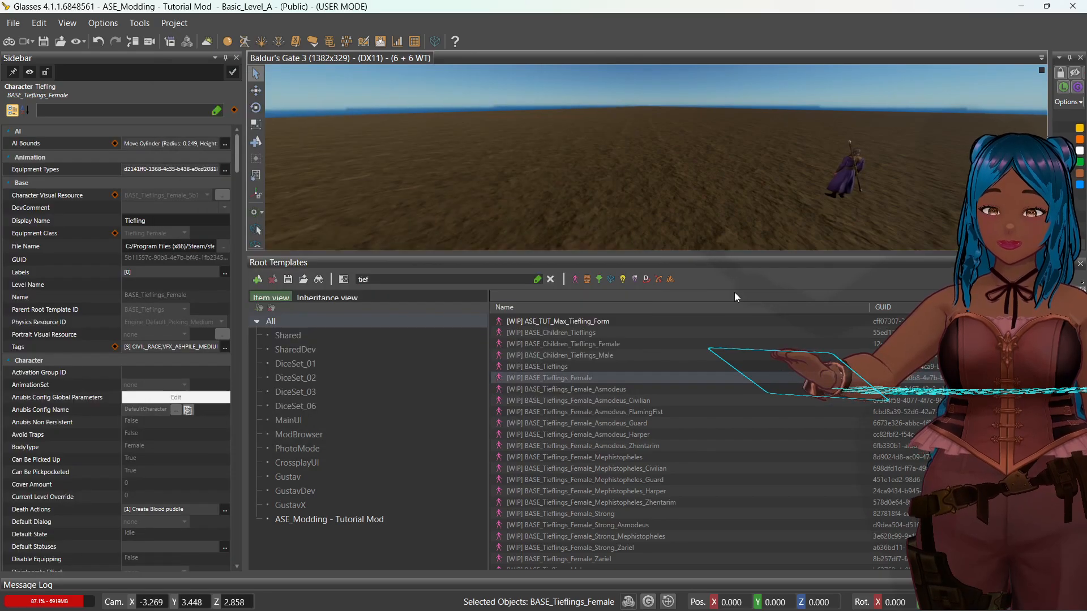
Step: Select the ASE_TUT_Max_Tiefling_Form template and hide the preview
{"action": "left_click", "coordinate": [552, 320]}
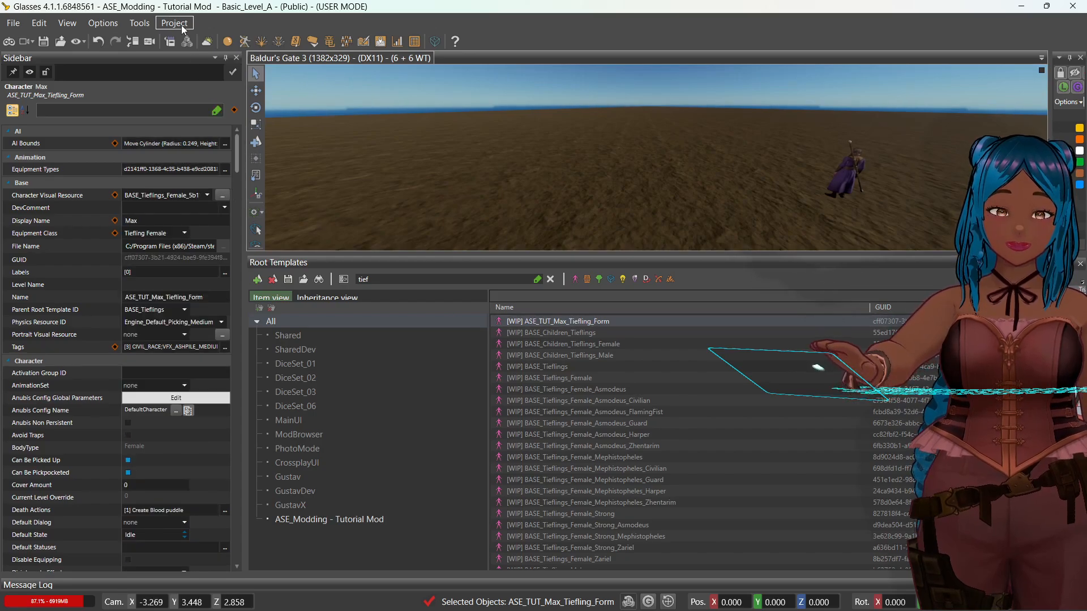
{"action": "left_click", "coordinate": [67, 22]}
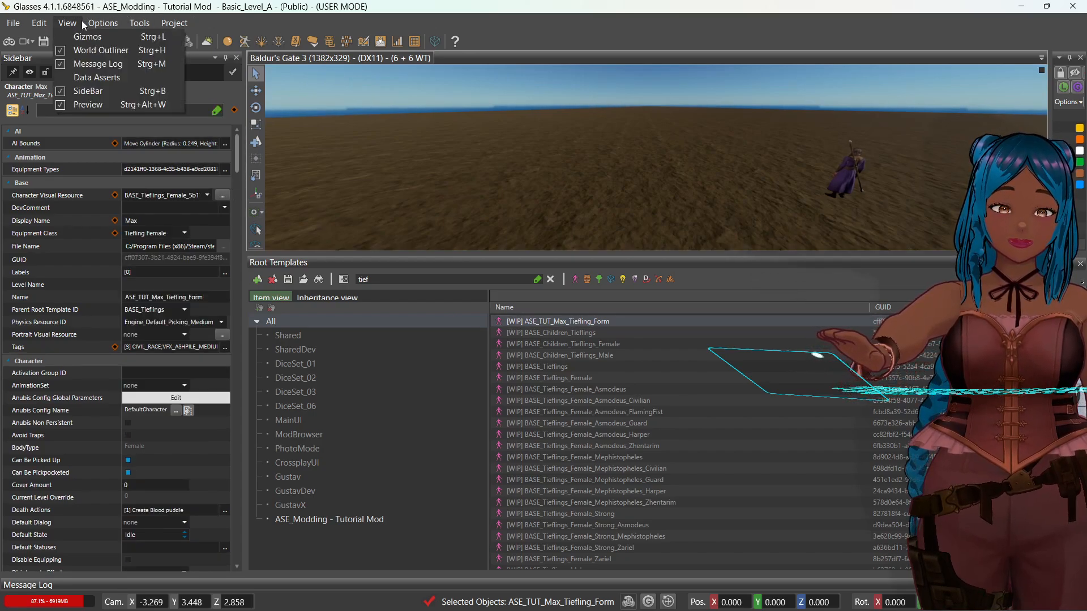
{"action": "left_click", "coordinate": [77, 103]}
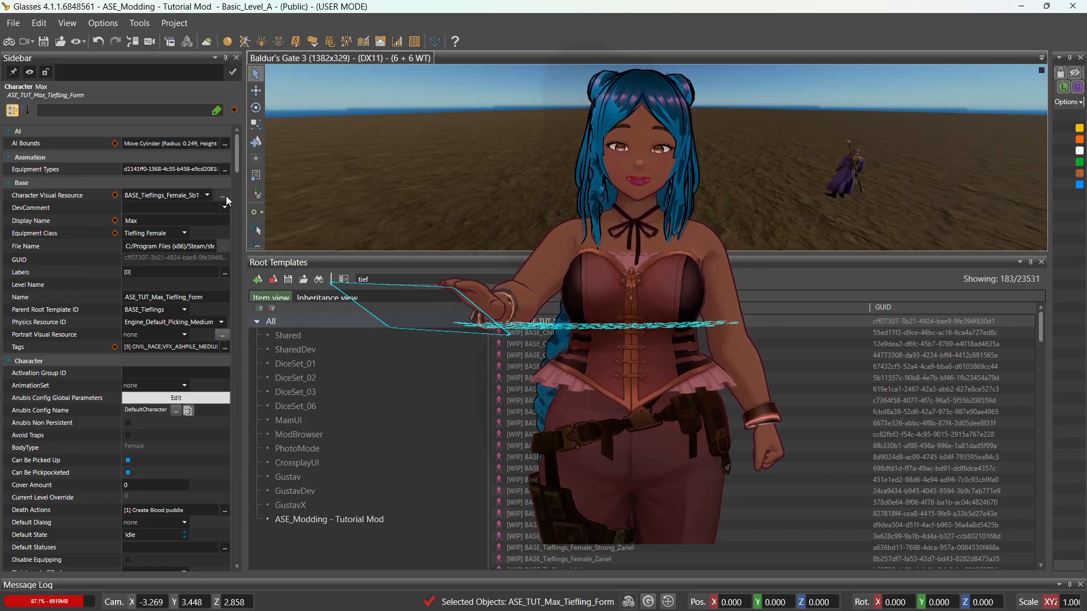
Step: Open the tiefling template's character visual resource for editing and add an Underwear visual category
{"action": "left_click", "coordinate": [226, 196]}
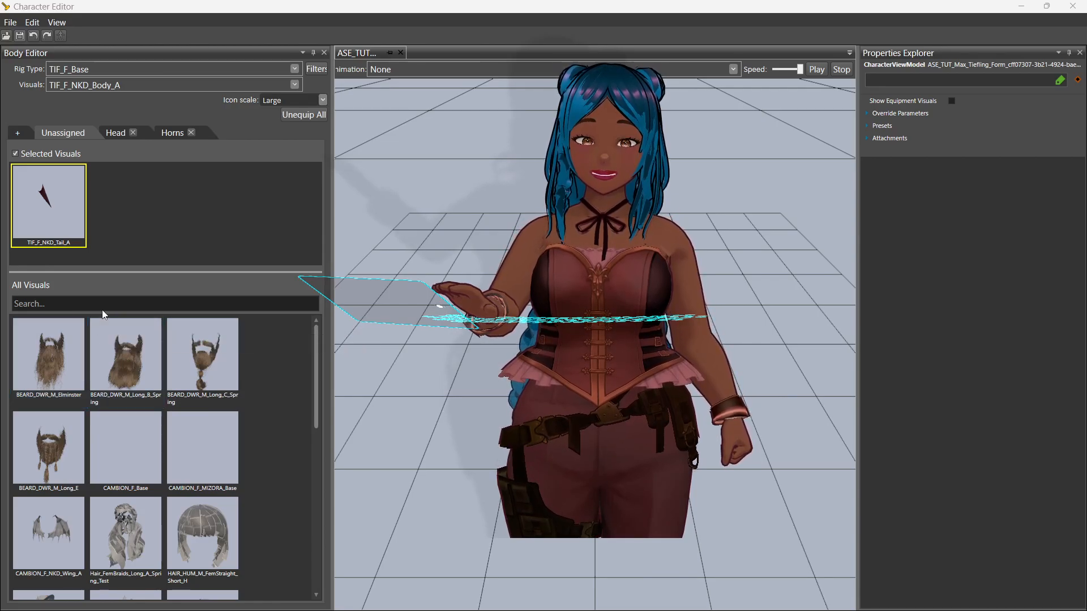
{"action": "left_click", "coordinate": [17, 134]}
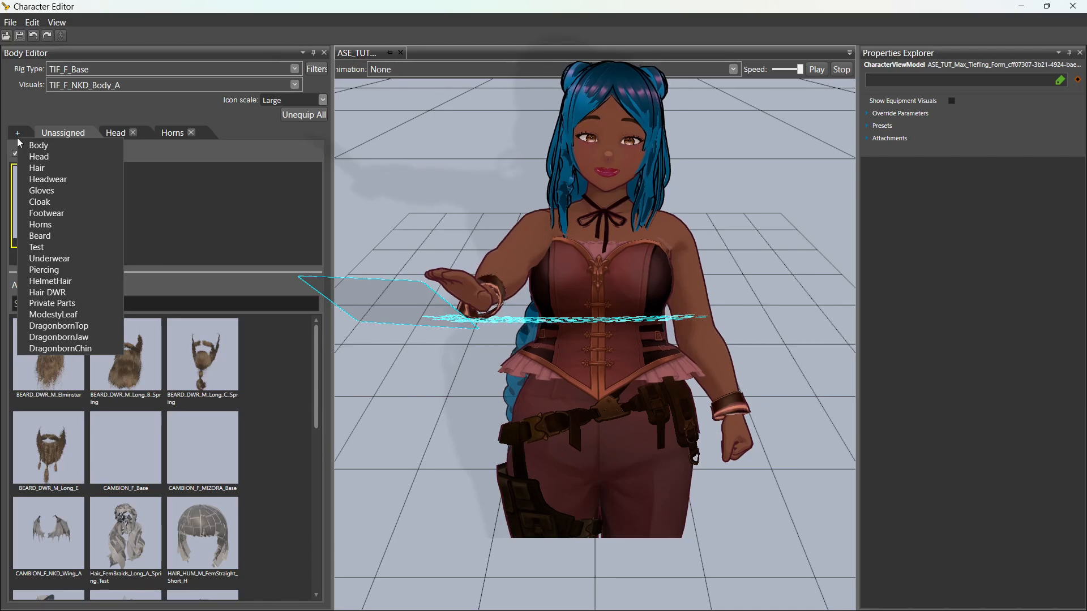
{"action": "left_click", "coordinate": [70, 260]}
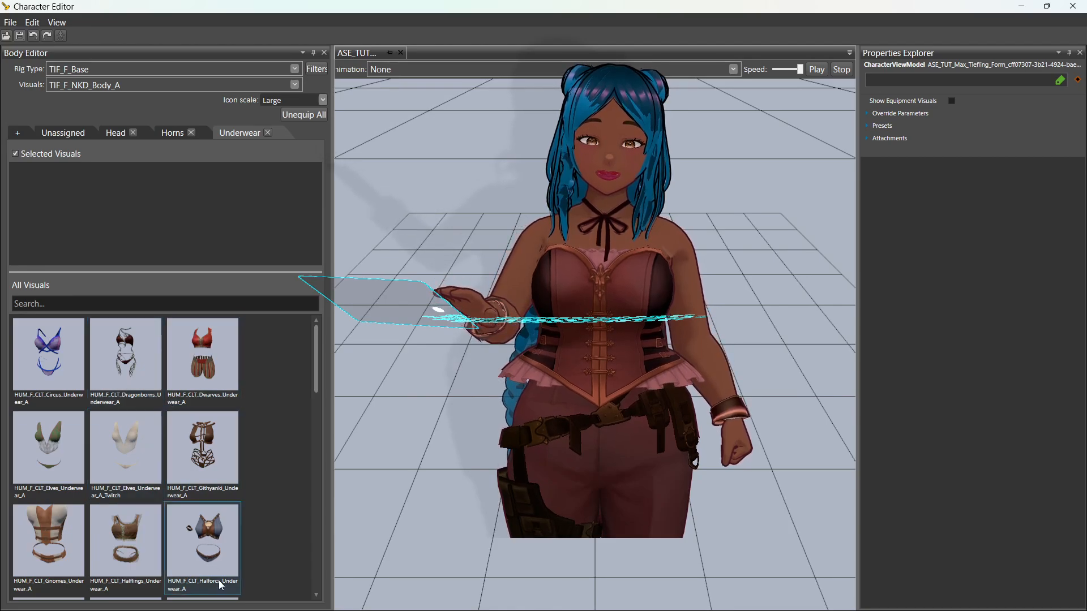
Step: Equip the HUM_F_CLT_Halforcs_Underwear_A underwear on the tiefling and check it on the model
{"action": "double_click", "coordinate": [215, 534]}
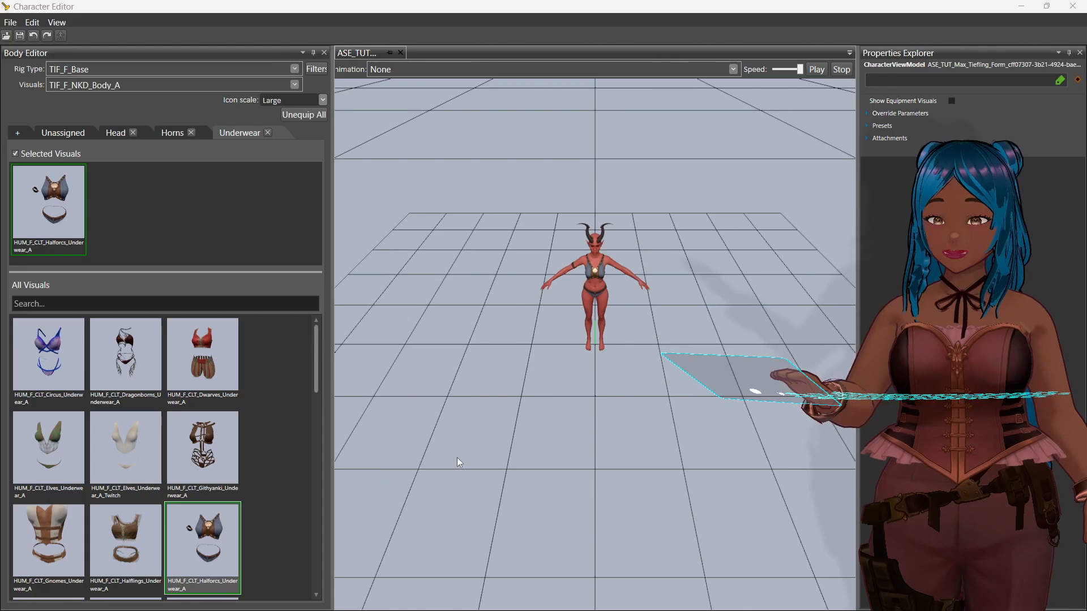
{"action": "middle_click_drag", "start_coordinate": [457, 458], "coordinate": [441, 368]}
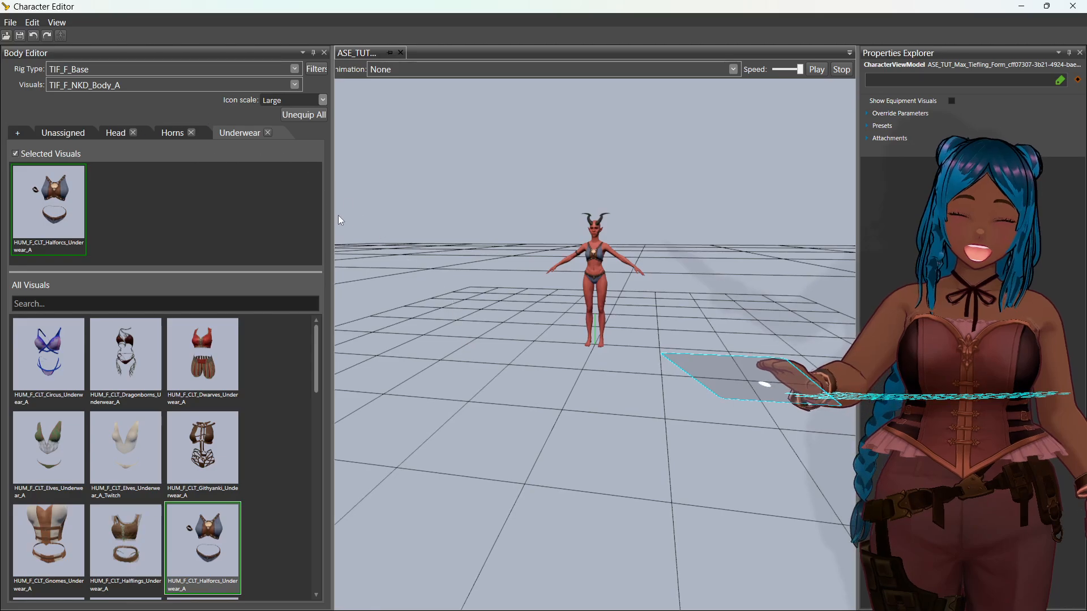
{"action": "middle_click_drag", "start_coordinate": [387, 243], "coordinate": [413, 252]}
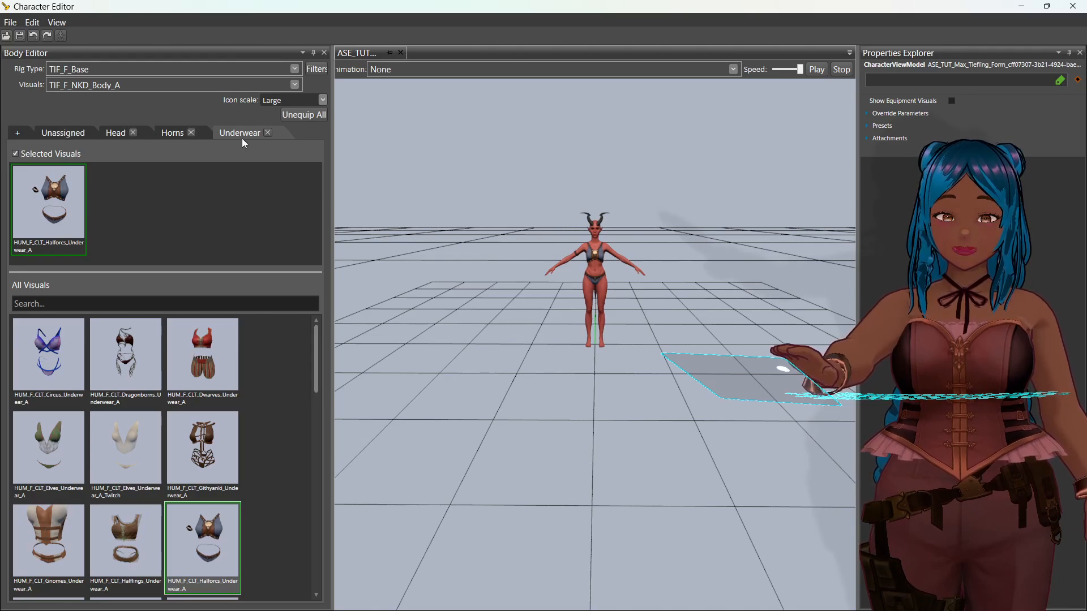
Step: Add a Body visual category to the tiefling's visual resource
{"action": "left_click", "coordinate": [19, 133]}
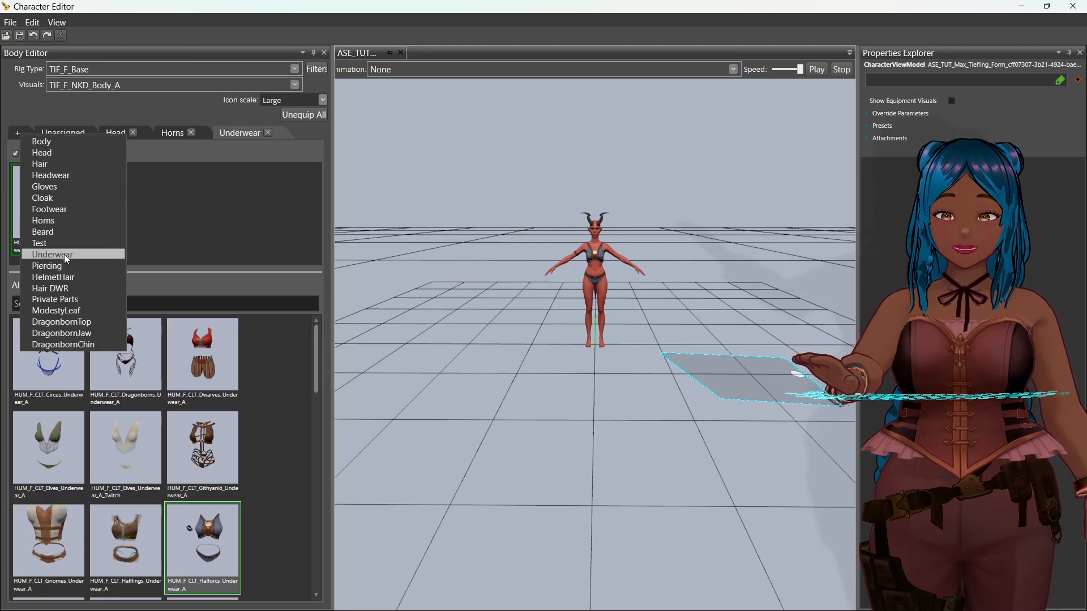
{"action": "left_click", "coordinate": [190, 260]}
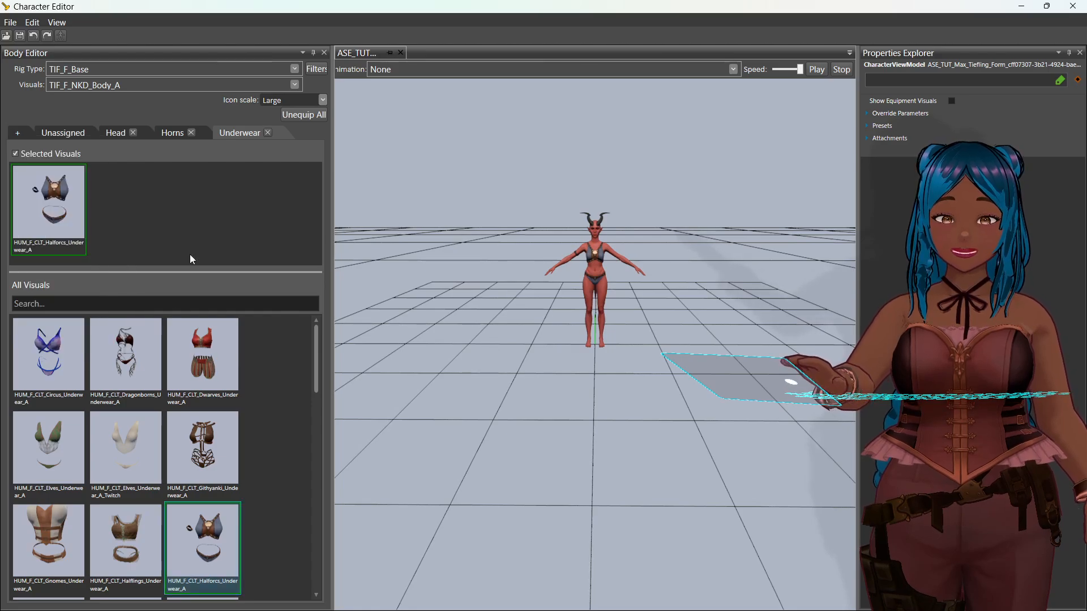
{"action": "left_click", "coordinate": [17, 134]}
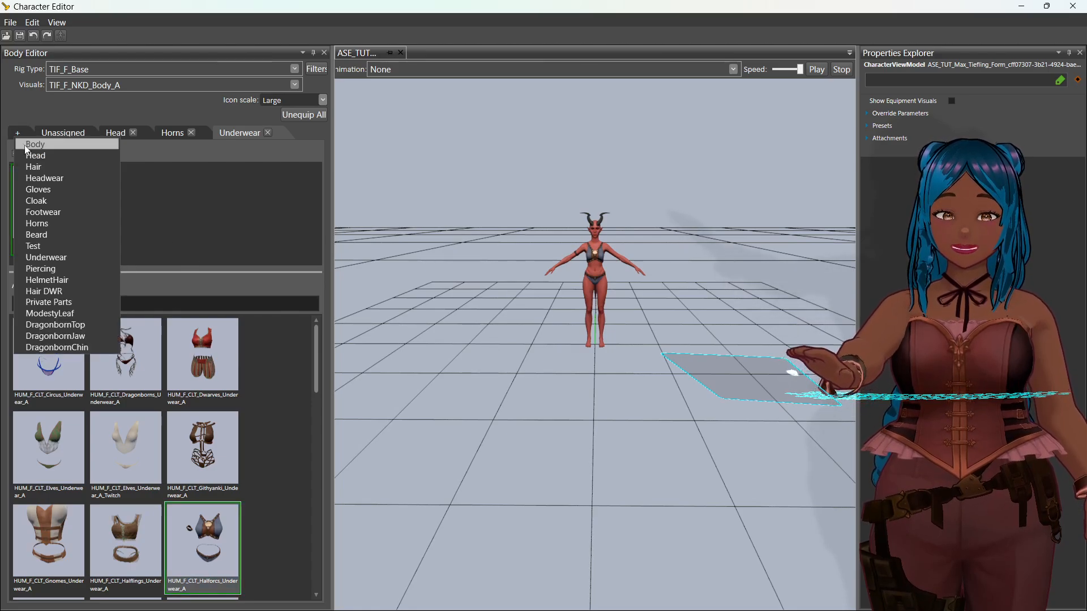
{"action": "left_click", "coordinate": [30, 148]}
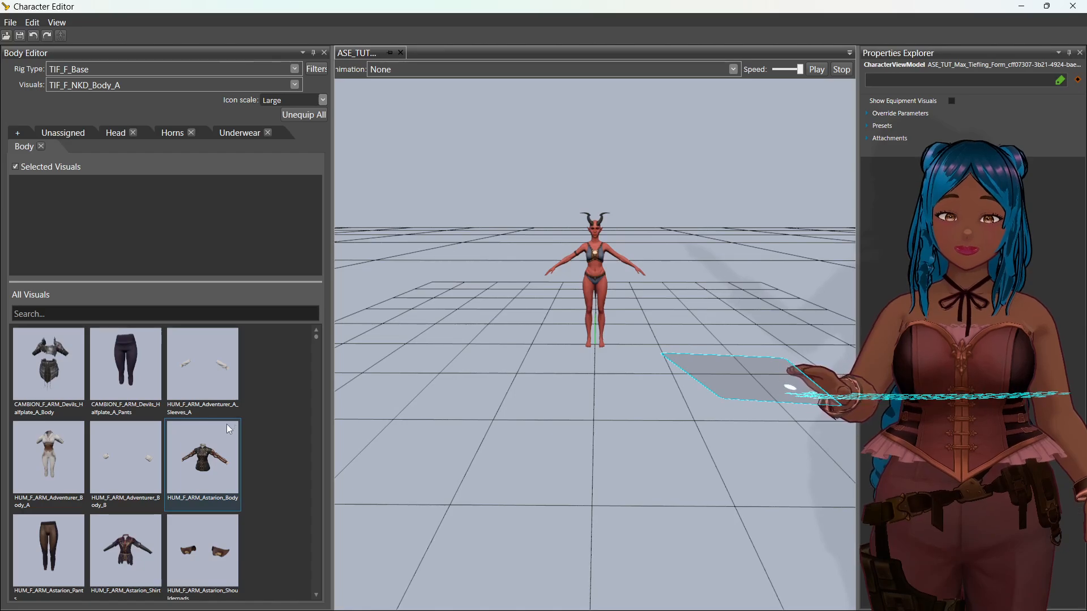
Step: Try the HUM_F_ARM_Astarion_Shoulderpads visual on the tiefling's body and unequip it again
{"action": "scroll", "coordinate": [175, 410], "scroll_direction": "down", "scroll_amount": 2}
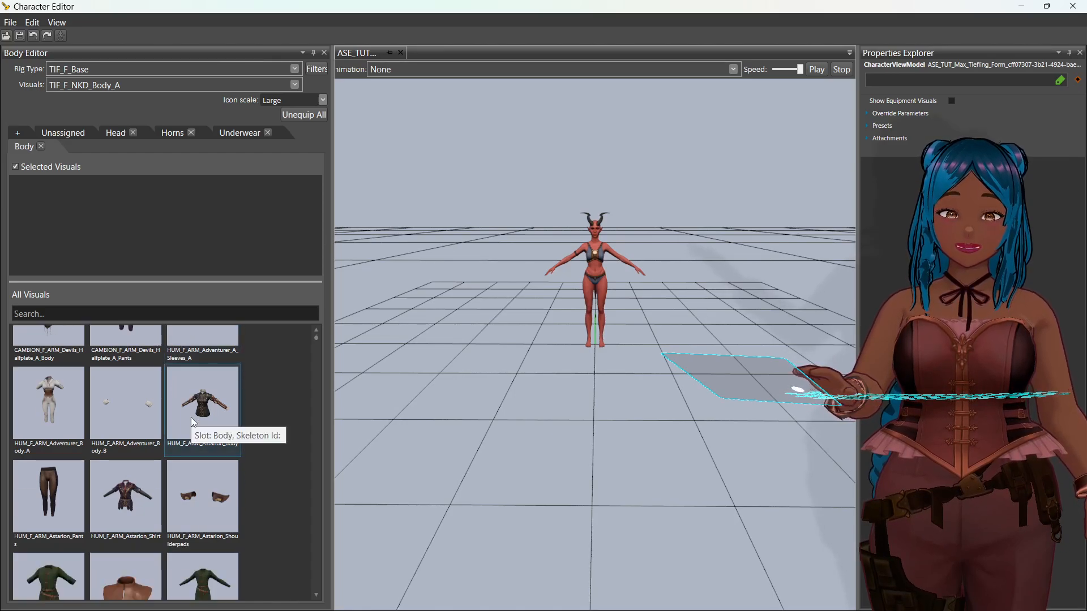
{"action": "scroll", "coordinate": [191, 417], "scroll_direction": "down", "scroll_amount": 3}
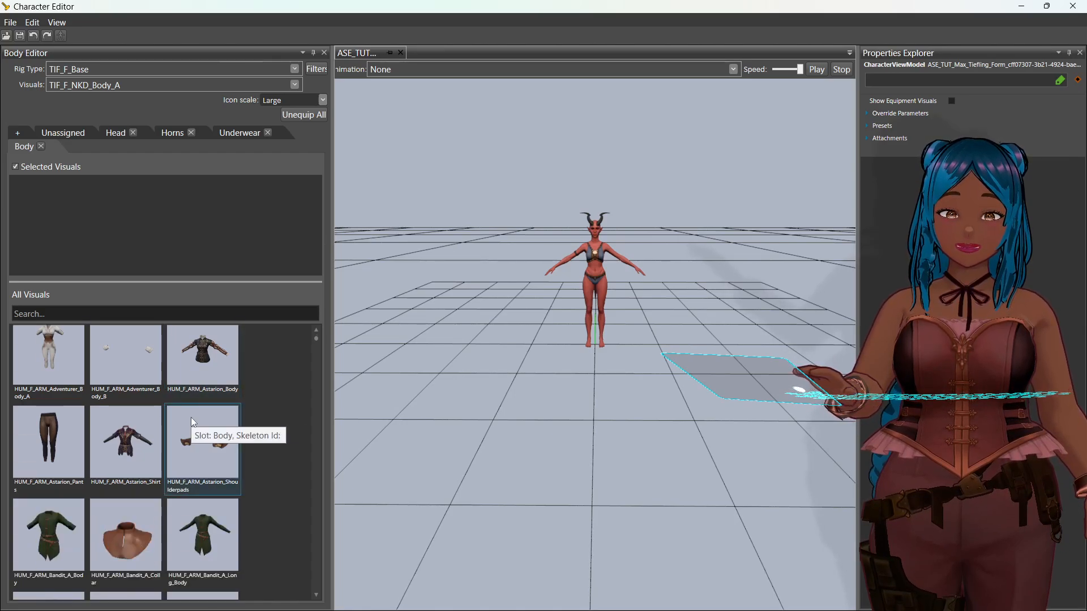
{"action": "double_click", "coordinate": [221, 423]}
{"action": "double_click", "coordinate": [221, 428]}
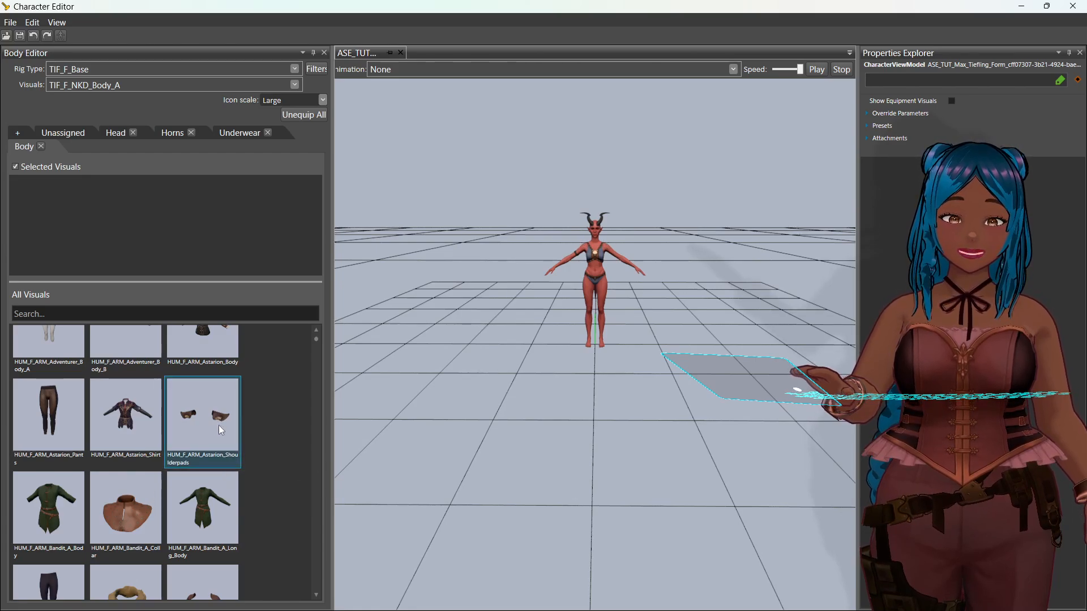
{"action": "double_click", "coordinate": [216, 414]}
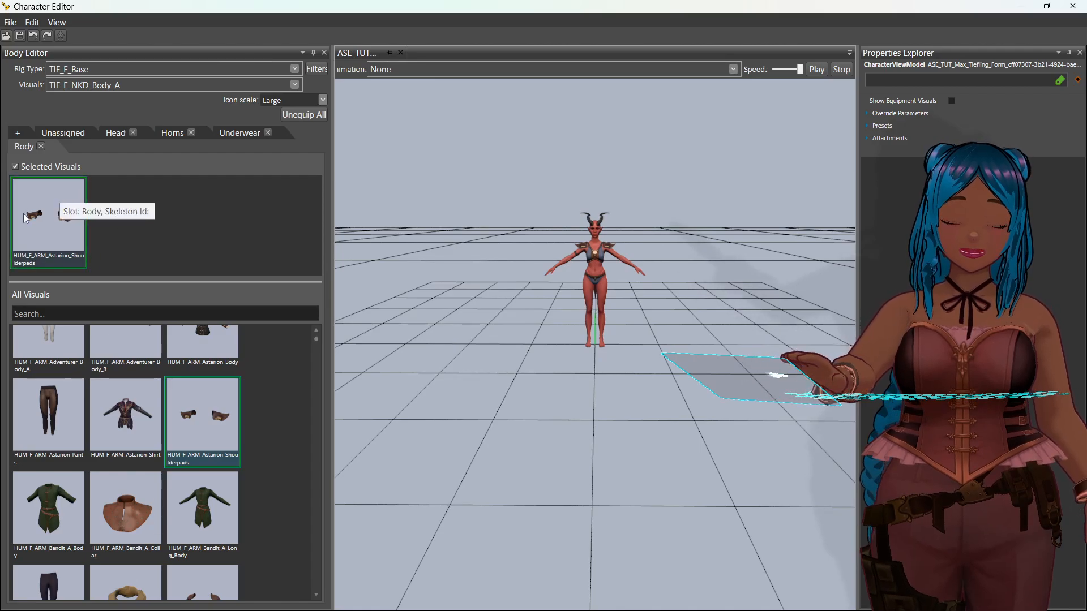
{"action": "left_click", "coordinate": [215, 426]}
Step: Equip the HUM_F_ARM_Bandit_A_Shoulderpads visual on the tiefling's body
{"action": "scroll", "coordinate": [239, 404], "scroll_direction": "down", "scroll_amount": 2}
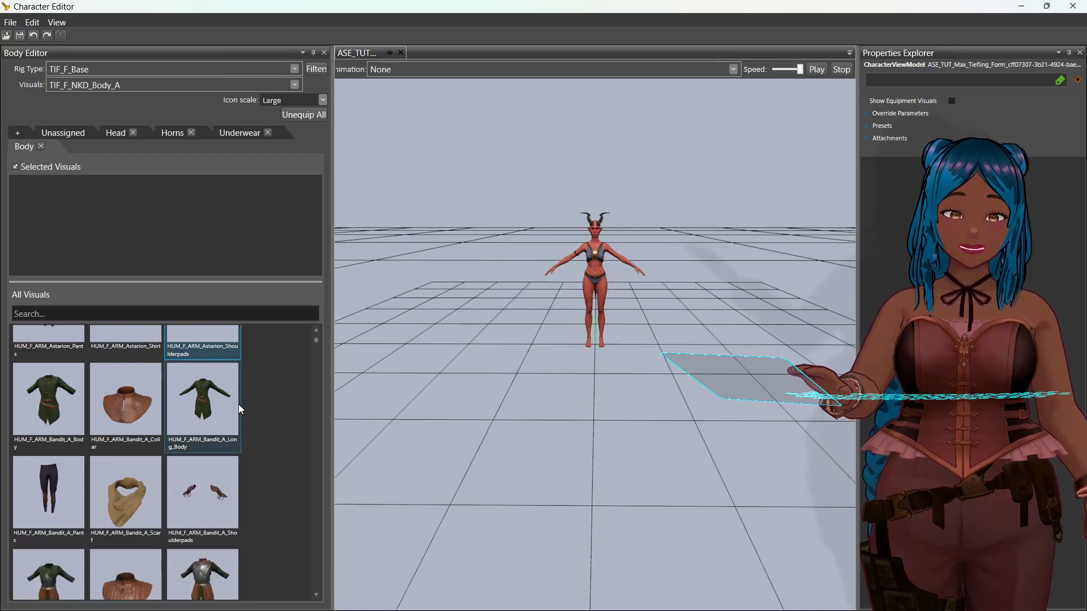
{"action": "scroll", "coordinate": [239, 404], "scroll_direction": "down", "scroll_amount": 1}
{"action": "left_click", "coordinate": [229, 399]}
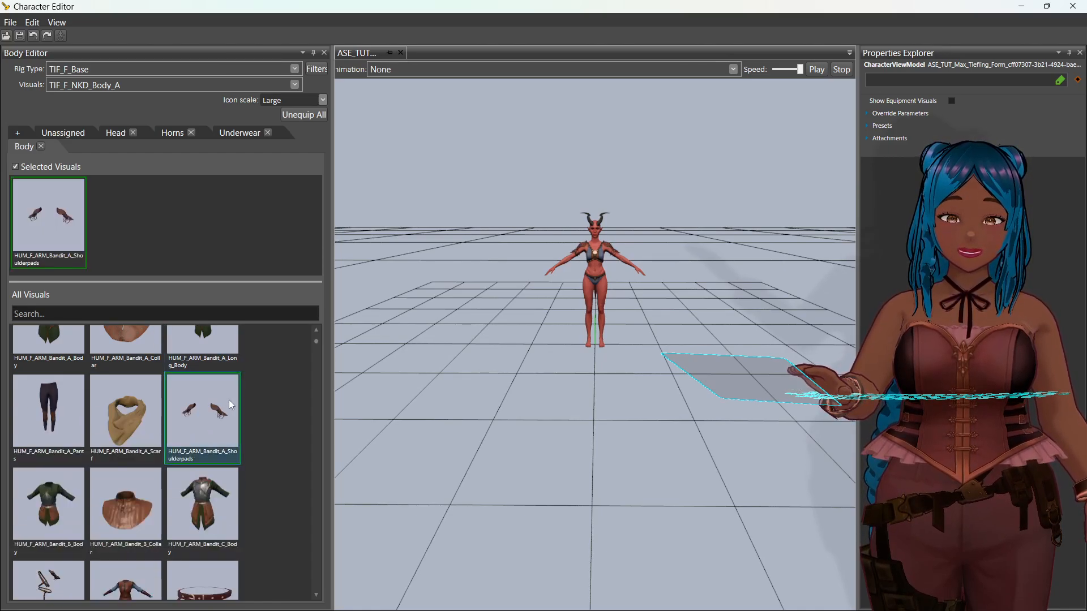
Step: Try the HUM_F_ARM_Bandit_C_Body_Accessories visual on the tiefling's body and unequip it again
{"action": "scroll", "coordinate": [229, 399], "scroll_direction": "down", "scroll_amount": 1}
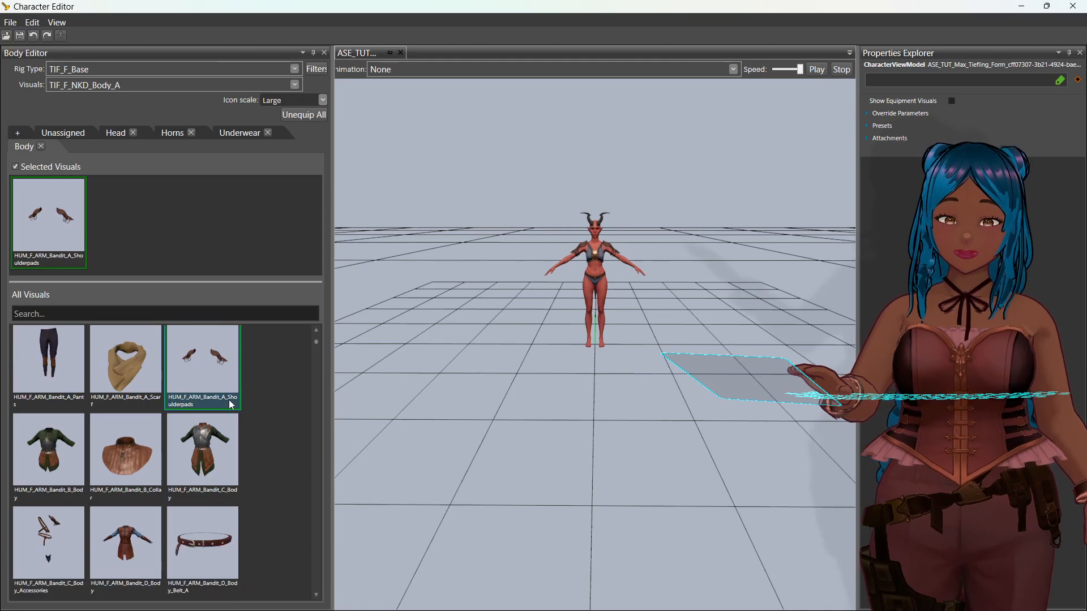
{"action": "scroll", "coordinate": [228, 399], "scroll_direction": "down", "scroll_amount": 1}
{"action": "scroll", "coordinate": [227, 403], "scroll_direction": "down", "scroll_amount": 1}
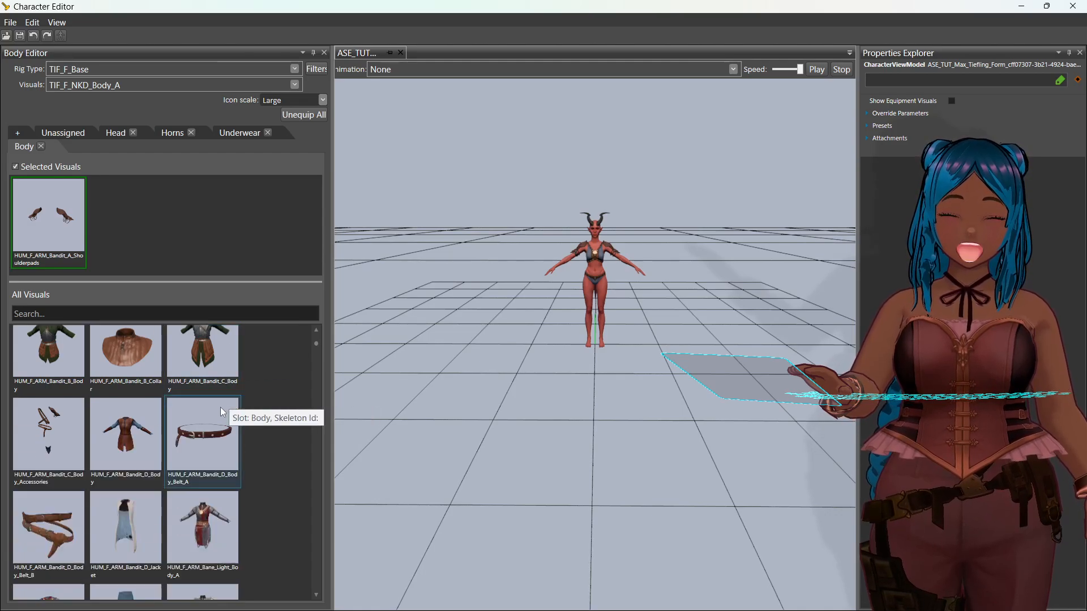
{"action": "left_click", "coordinate": [30, 431]}
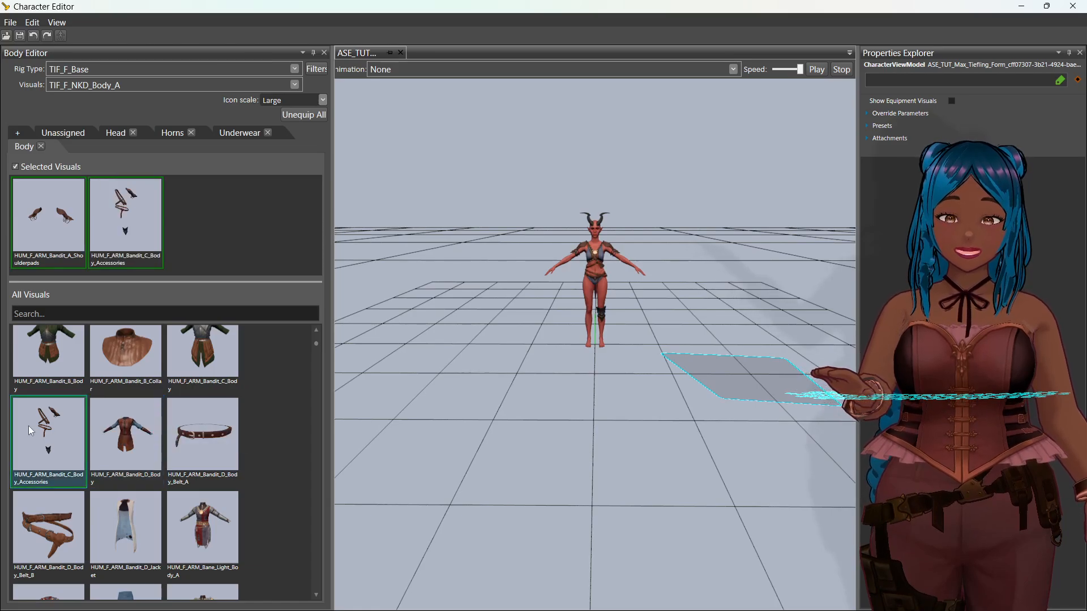
{"action": "scroll", "coordinate": [148, 423], "scroll_direction": "down", "scroll_amount": 2}
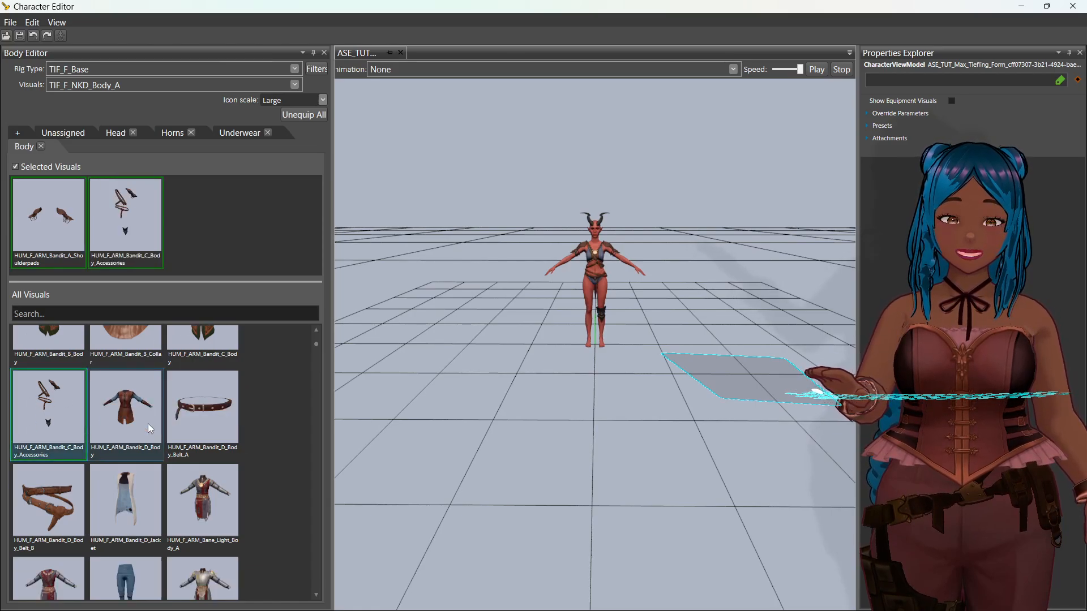
{"action": "left_click", "coordinate": [63, 375]}
Step: Equip the HUM_F_ARM_Bandit_D_Body_Belt_B belt and the HUM_F_ARM_Barbarian_Karlach_A_Pants pants, and check them on the model
{"action": "left_click", "coordinate": [57, 484]}
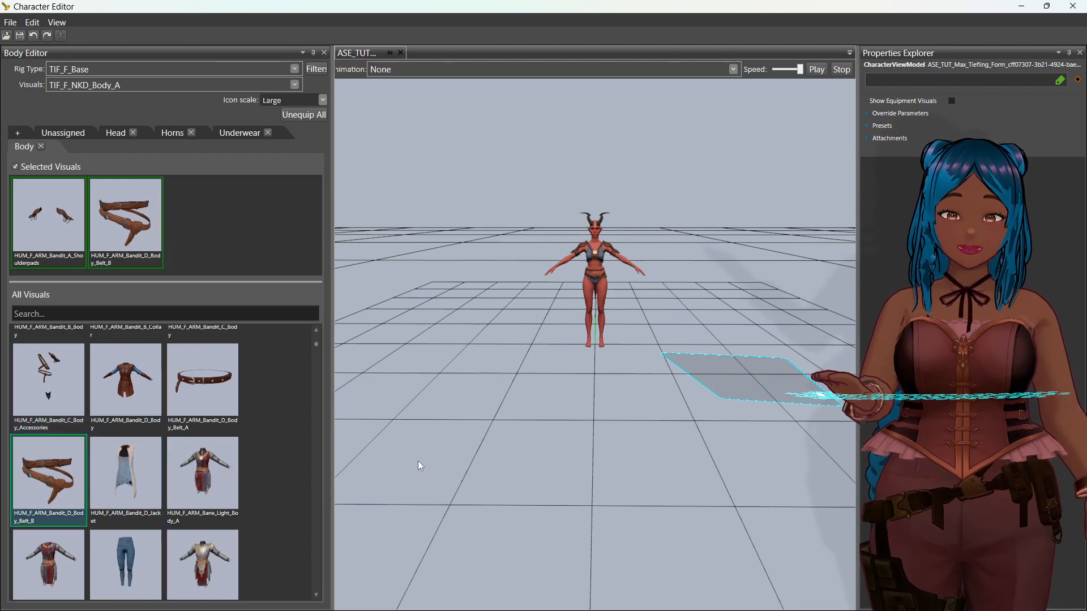
{"action": "left_click_drag", "start_coordinate": [420, 466], "coordinate": [513, 457]}
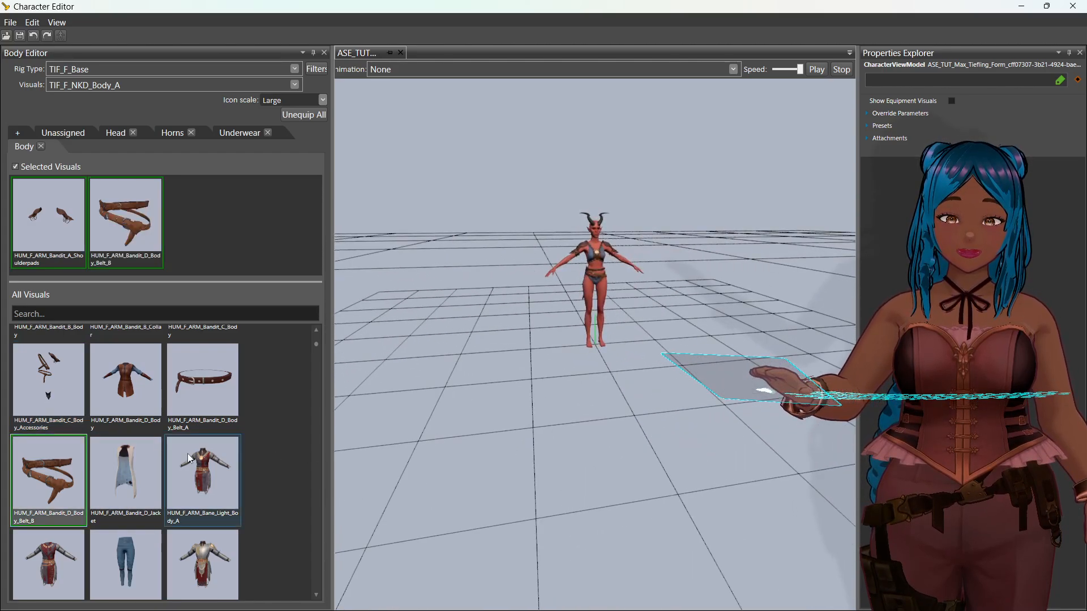
{"action": "scroll", "coordinate": [188, 453], "scroll_direction": "down", "scroll_amount": 10}
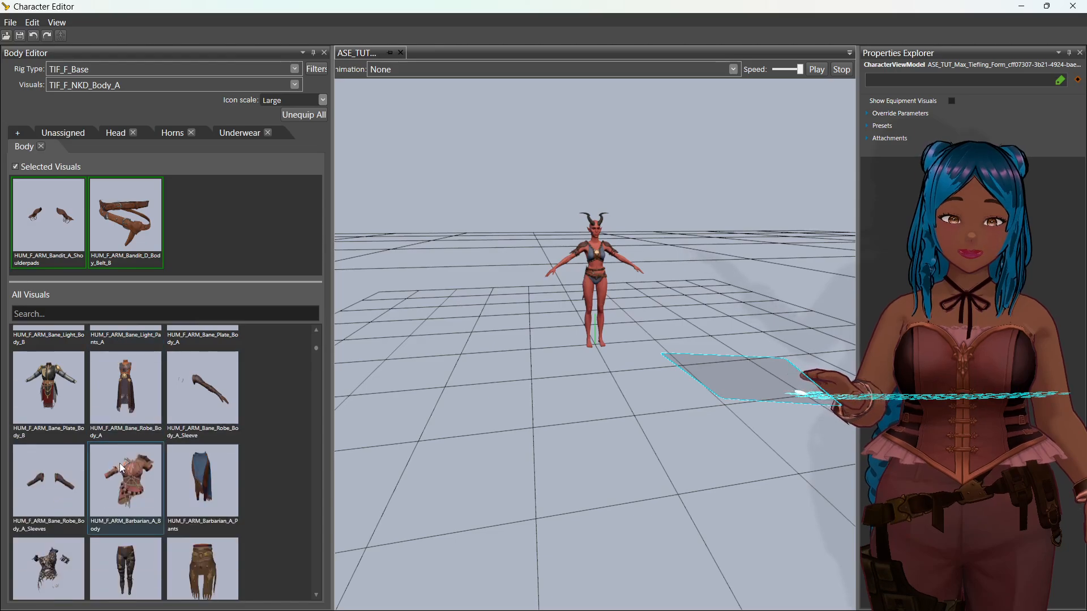
{"action": "scroll", "coordinate": [129, 459], "scroll_direction": "down", "scroll_amount": 6}
{"action": "left_click", "coordinate": [128, 390]}
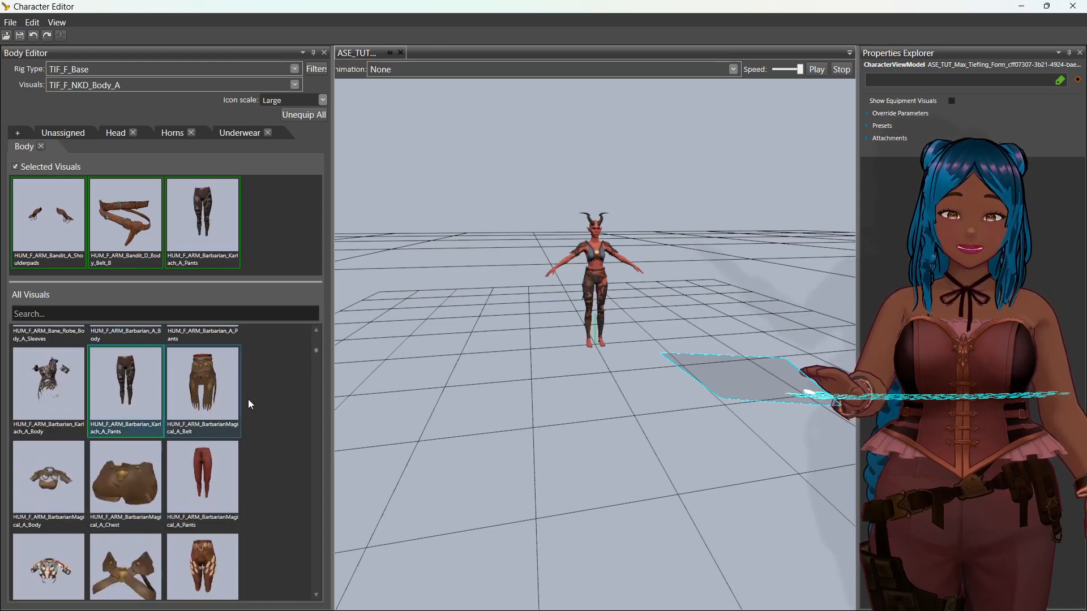
{"action": "left_click_drag", "start_coordinate": [547, 432], "coordinate": [508, 430]}
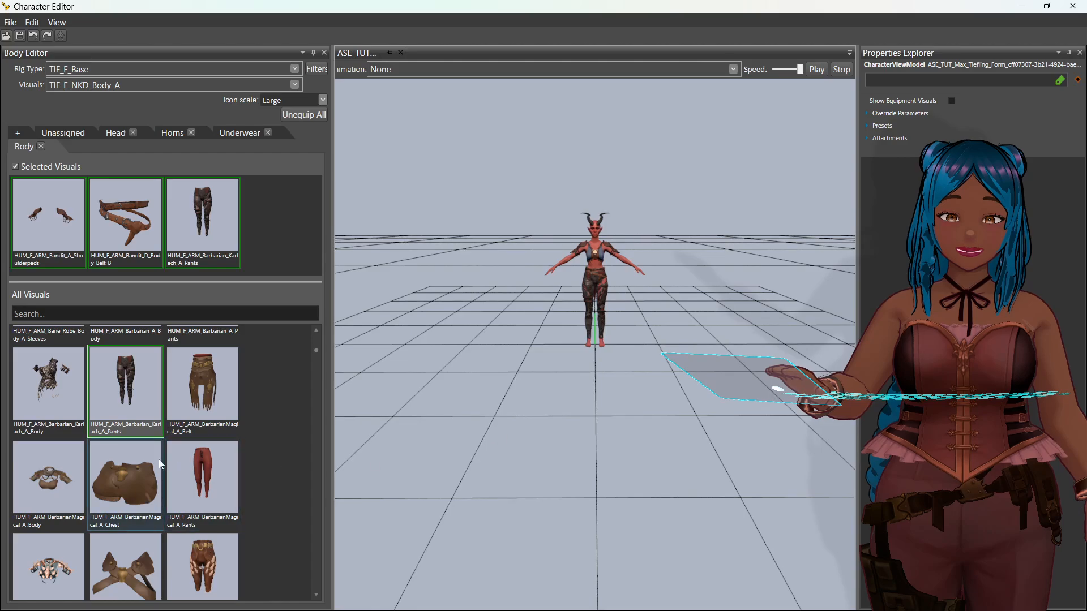
Step: Add the HUM_F_ARM_BarbarianMagical_B_Chest piece and the HUM_F_ARM_Bard_BodyBot skirt to the body visuals
{"action": "scroll", "coordinate": [125, 547], "scroll_direction": "down", "scroll_amount": 1}
{"action": "left_click", "coordinate": [133, 552]}
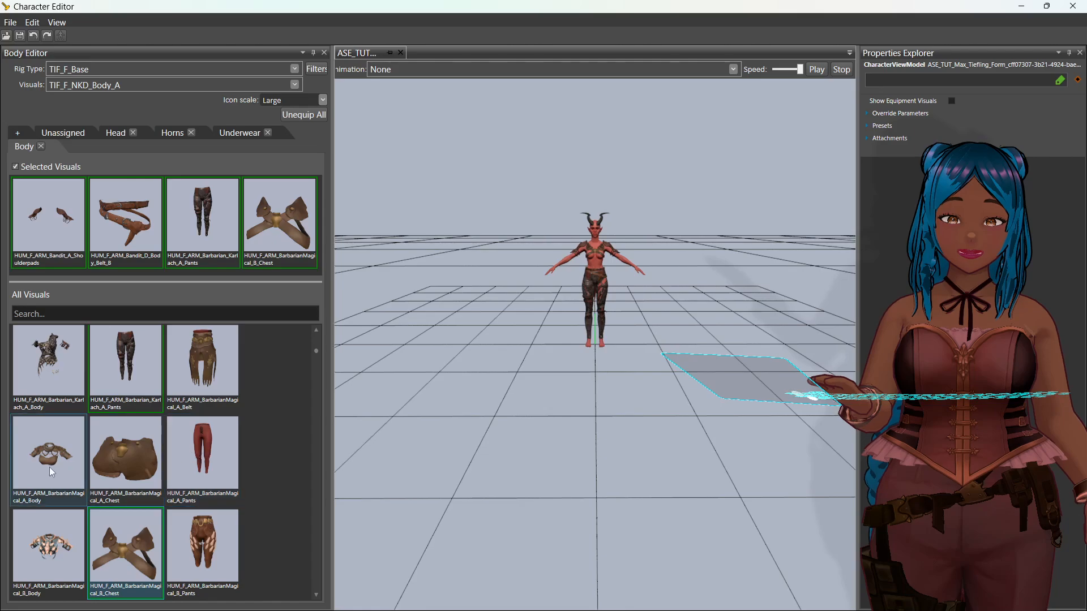
{"action": "scroll", "coordinate": [70, 467], "scroll_direction": "down", "scroll_amount": 2}
{"action": "scroll", "coordinate": [127, 479], "scroll_direction": "down", "scroll_amount": 1}
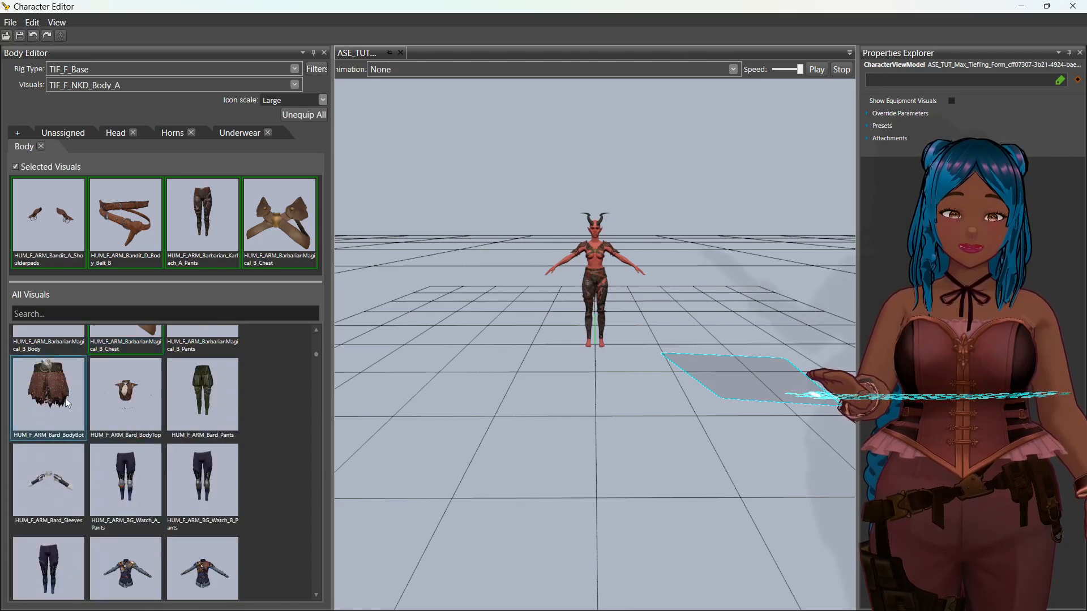
{"action": "left_click", "coordinate": [75, 380]}
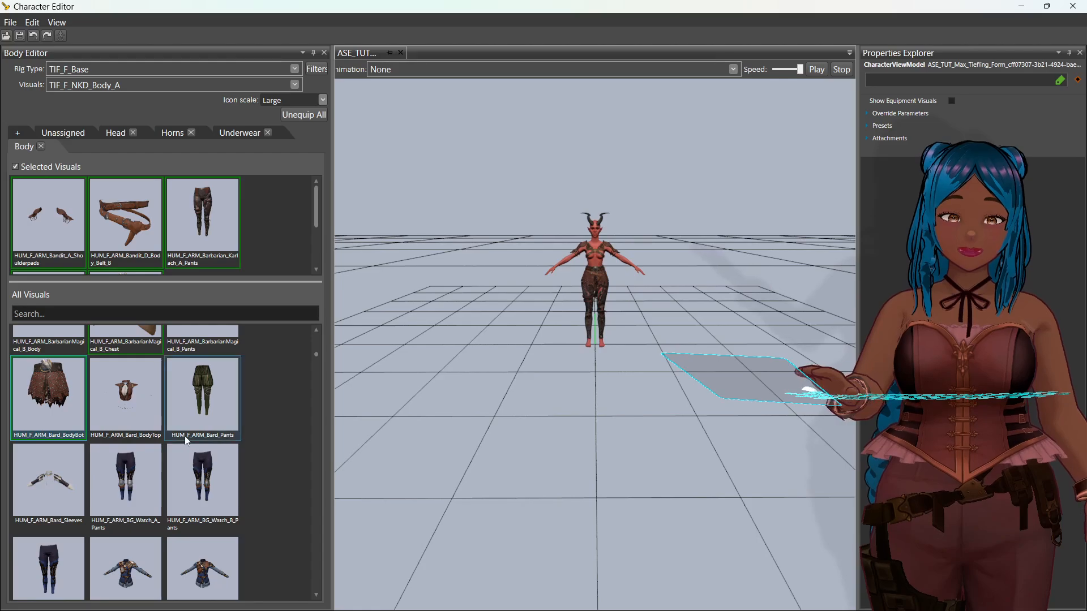
Step: Search the body visuals for druid and equip HUM_F_ARM_Druid_A_Body_Leaves
{"action": "scroll", "coordinate": [185, 436], "scroll_direction": "down", "scroll_amount": 2}
{"action": "scroll", "coordinate": [185, 443], "scroll_direction": "down", "scroll_amount": 3}
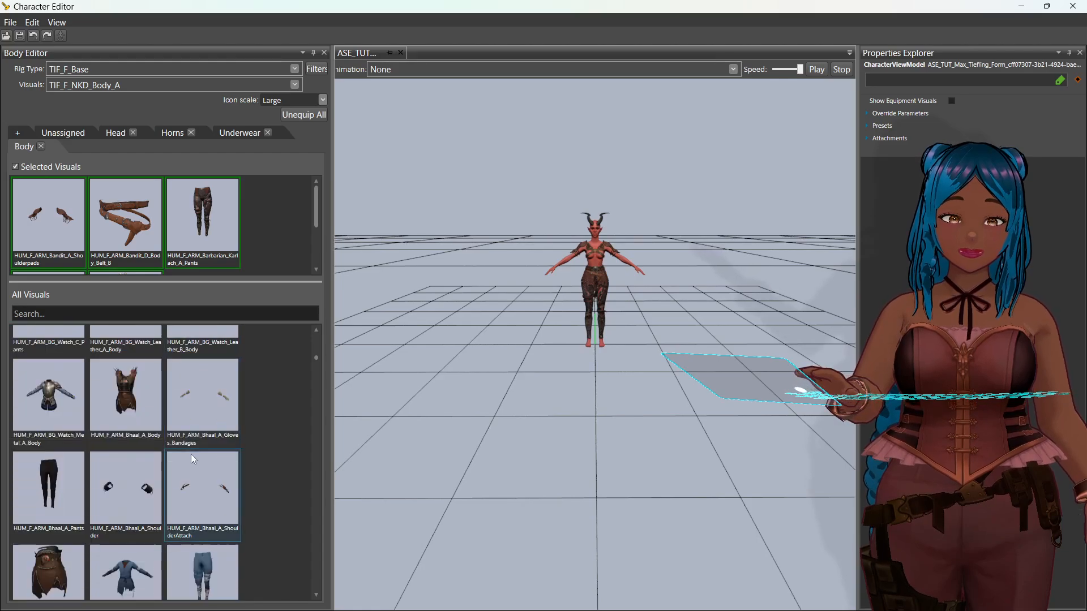
{"action": "left_click", "coordinate": [121, 311]}
{"action": "type", "text": "druid"}
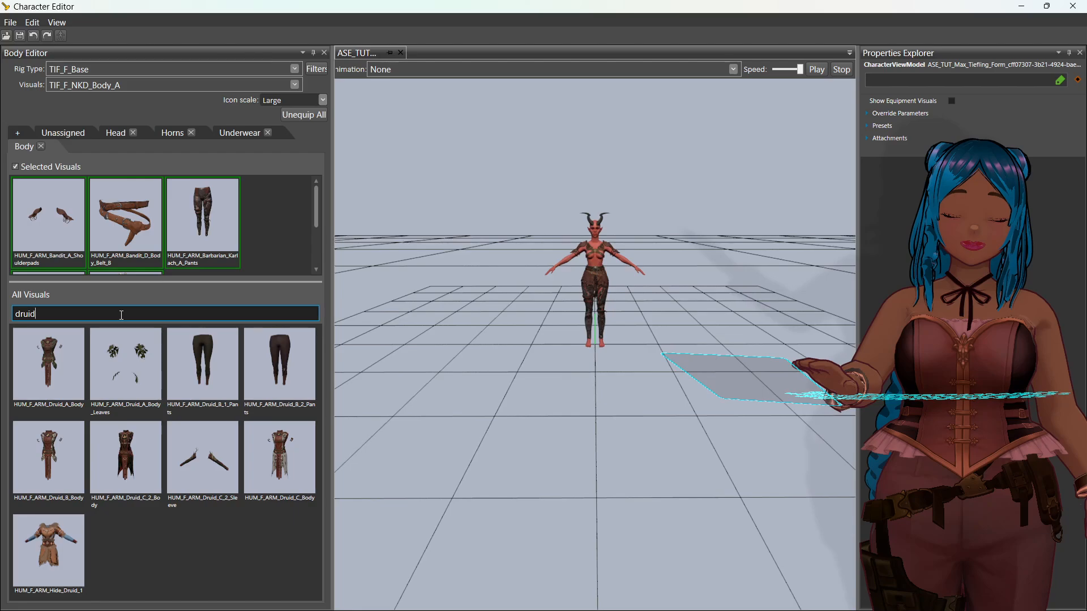
{"action": "left_click", "coordinate": [153, 390]}
{"action": "middle_click_drag", "start_coordinate": [495, 394], "coordinate": [534, 402]}
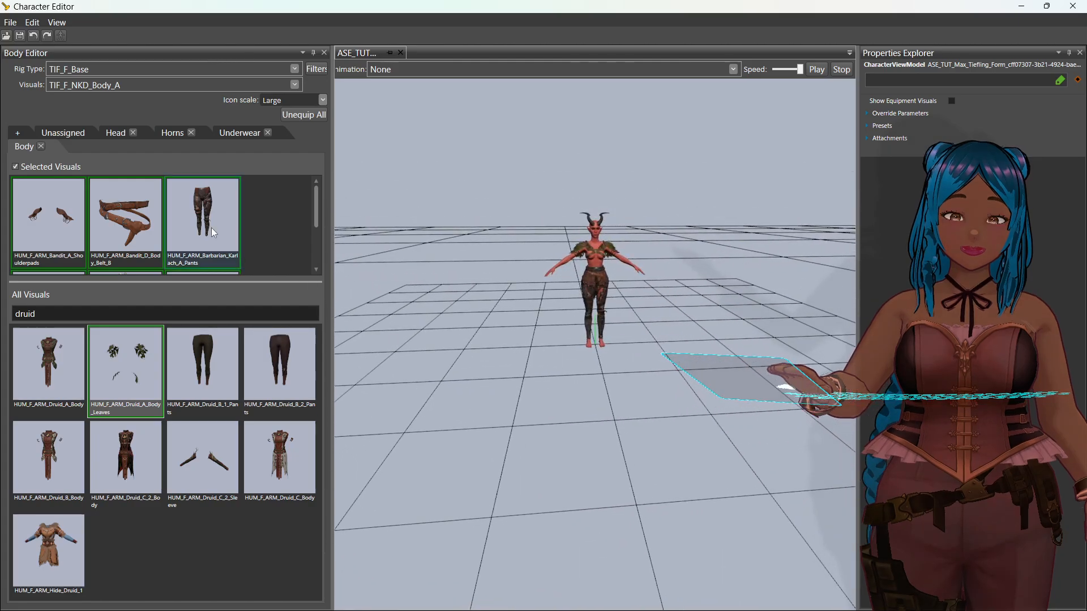
Step: Replace the tiefling's current head visual with HUM_F_NKD_Head_E
{"action": "left_click", "coordinate": [17, 133]}
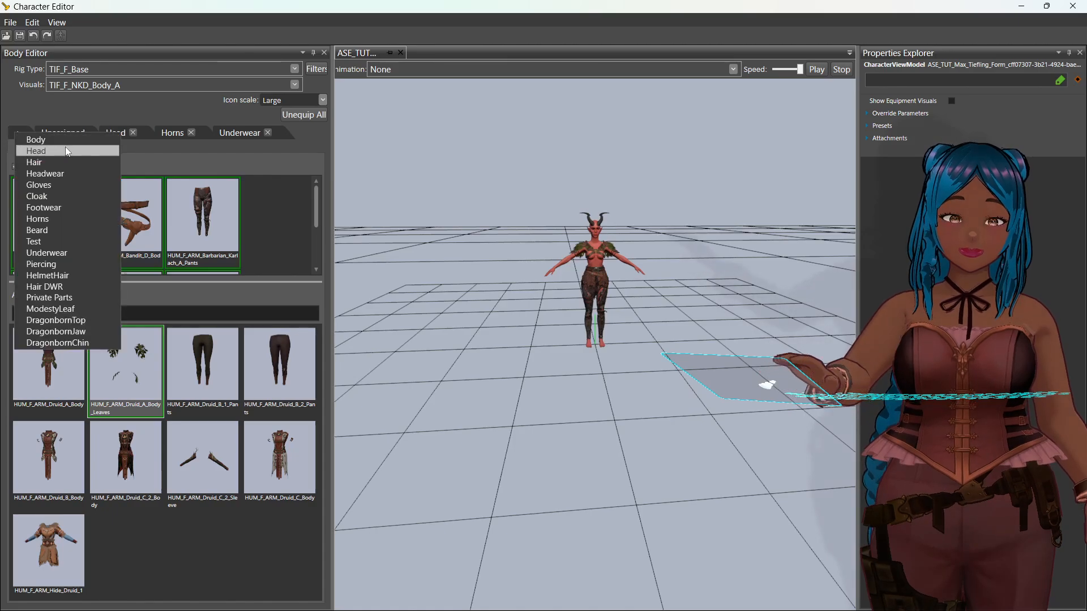
{"action": "left_click", "coordinate": [278, 171]}
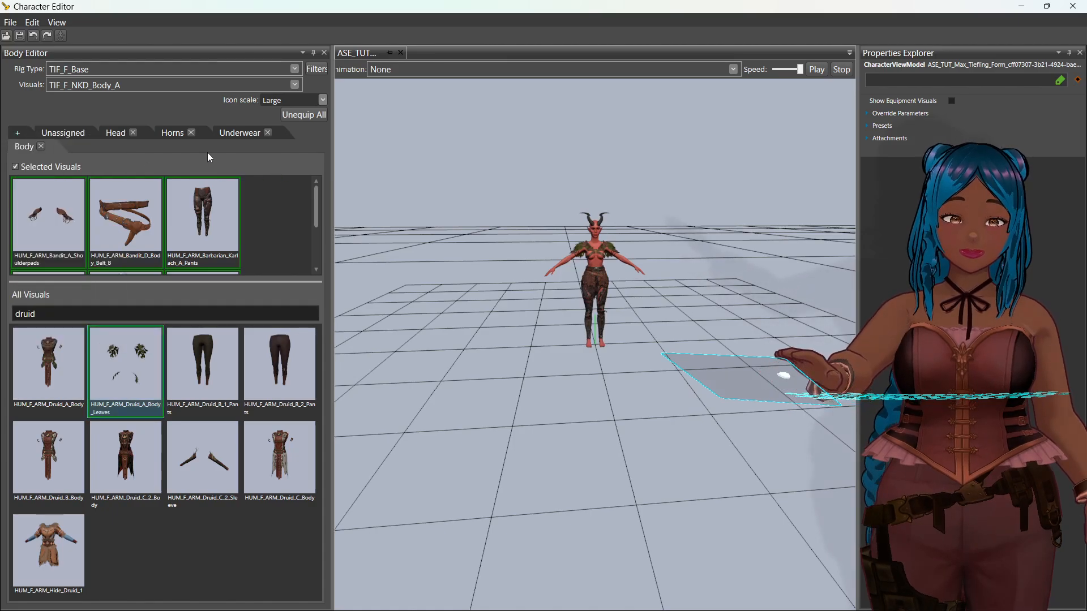
{"action": "left_click", "coordinate": [118, 132]}
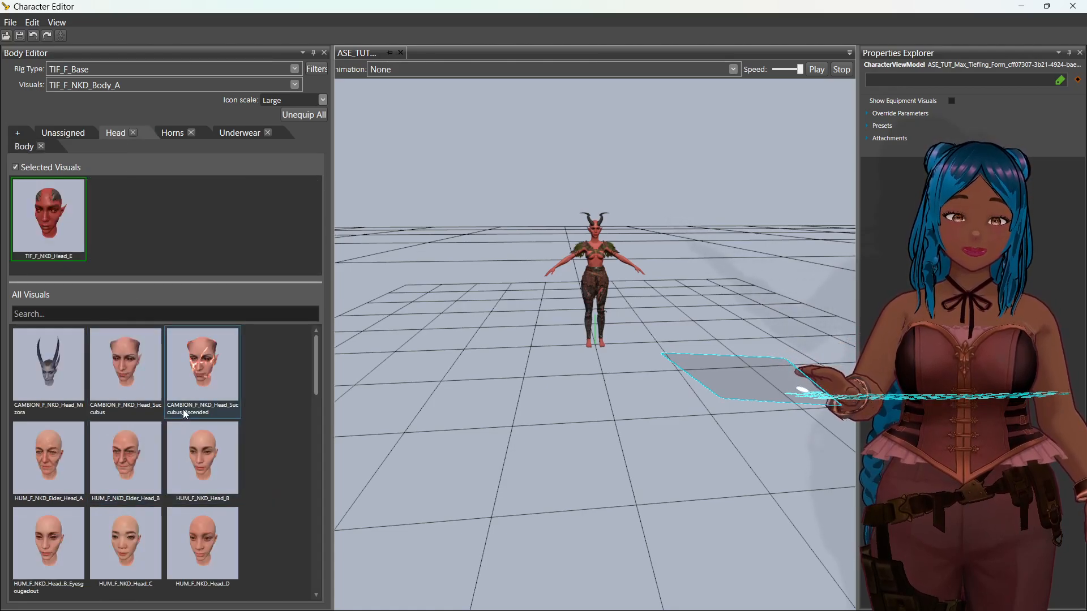
{"action": "left_click_drag", "start_coordinate": [318, 355], "coordinate": [320, 401]}
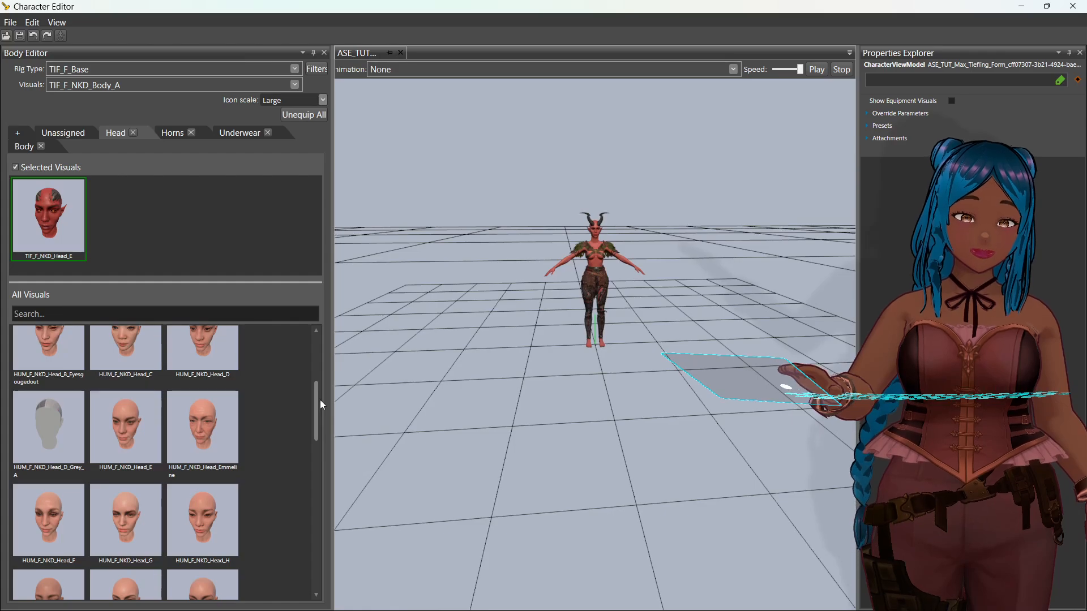
{"action": "left_click", "coordinate": [131, 412]}
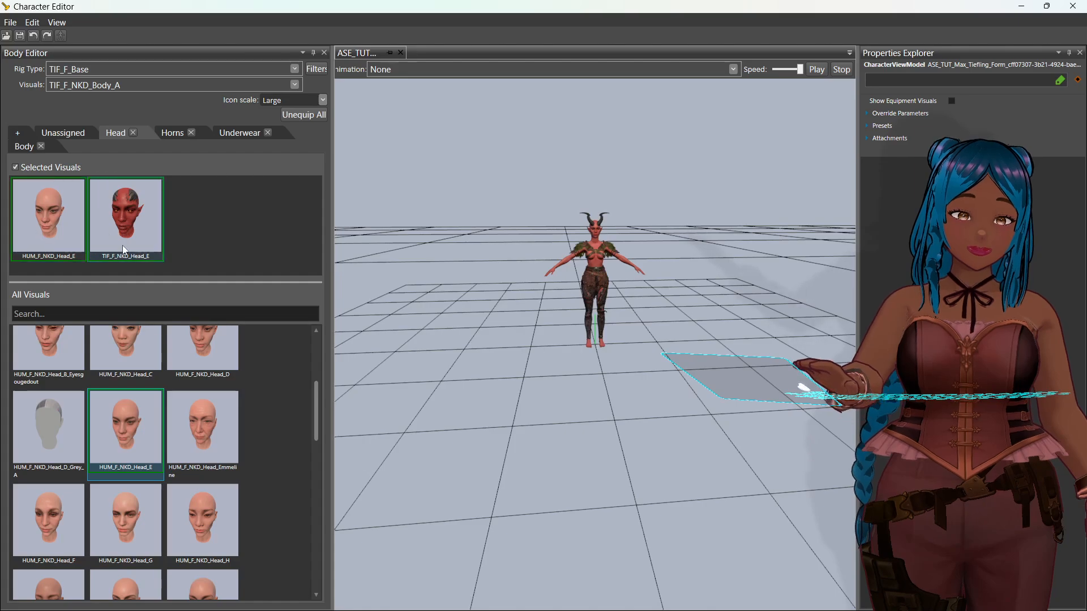
{"action": "left_click", "coordinate": [149, 226]}
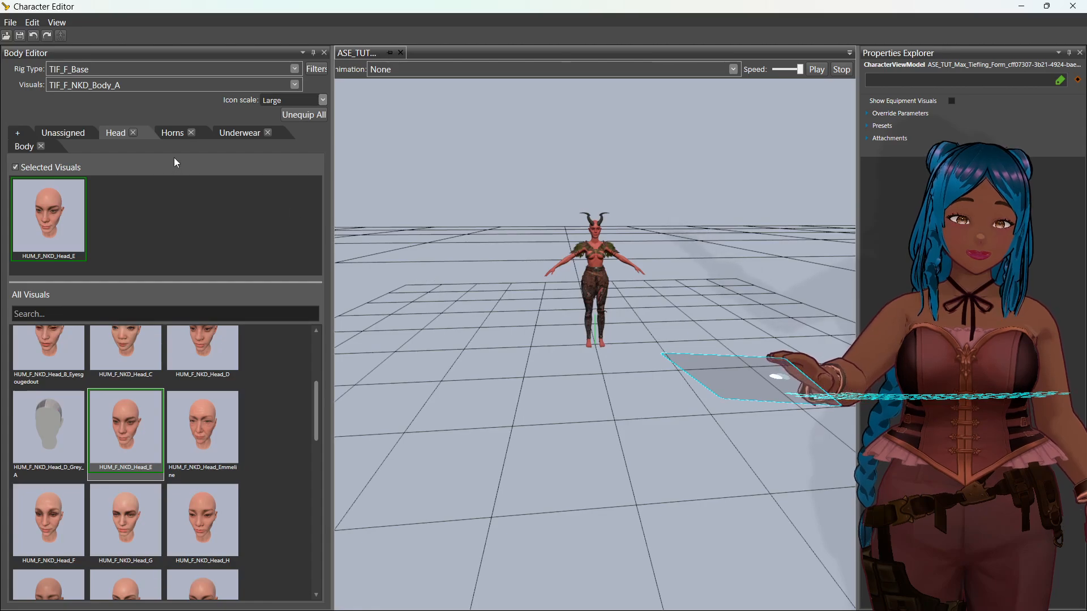
Step: Replace the tiefling's TIF_F_NKD_Horns_A horns with CAMBION_F_NKD_Horns_B_Pearlescent_Ascended and check them on the model
{"action": "left_click", "coordinate": [172, 131]}
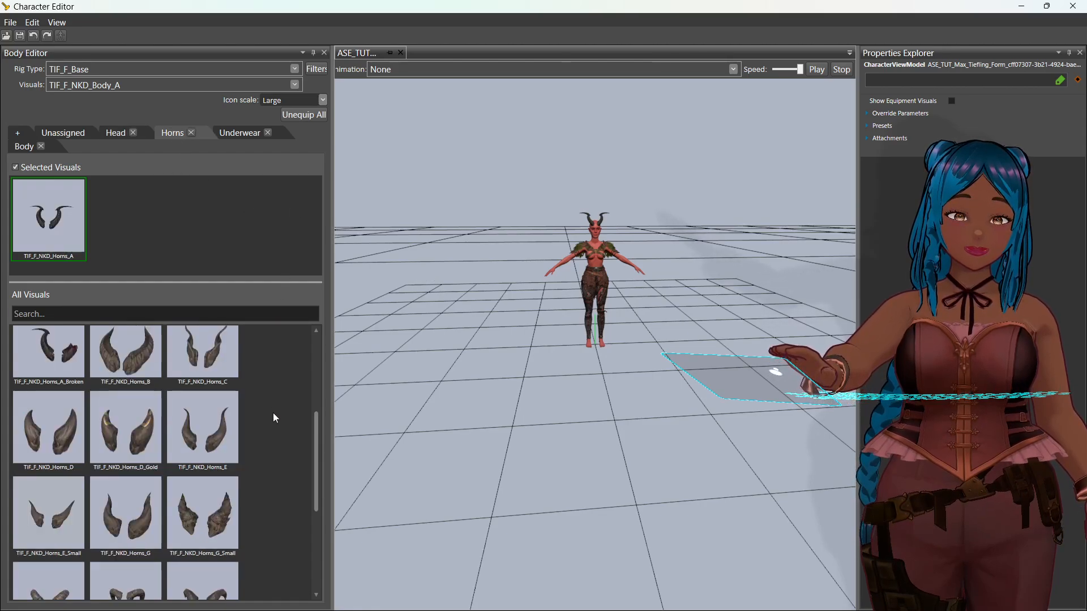
{"action": "scroll", "coordinate": [273, 415], "scroll_direction": "up", "scroll_amount": 5}
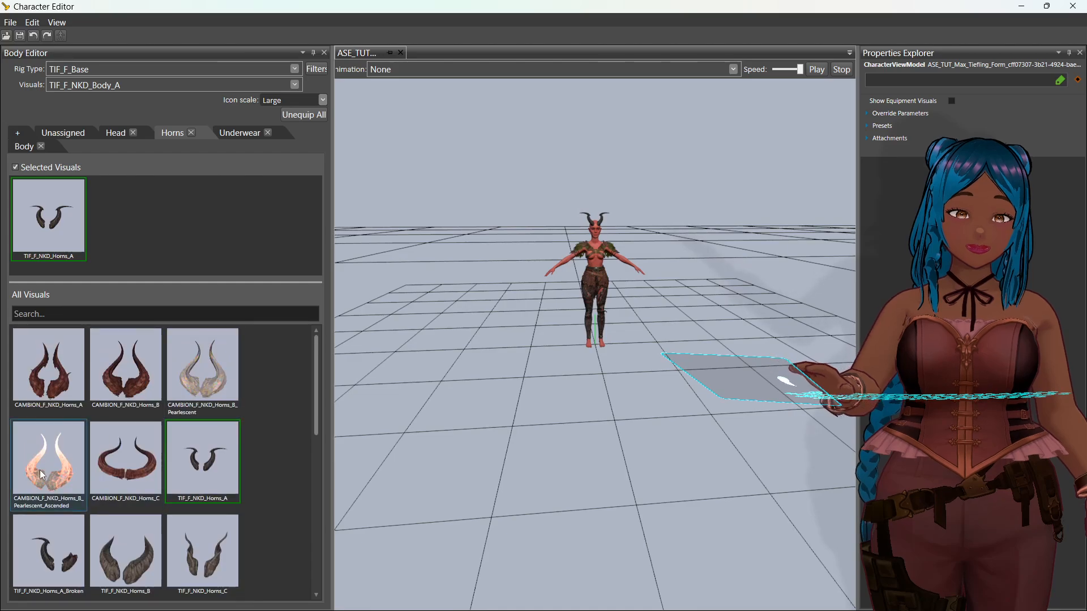
{"action": "left_click", "coordinate": [40, 470]}
{"action": "double_click", "coordinate": [109, 216]}
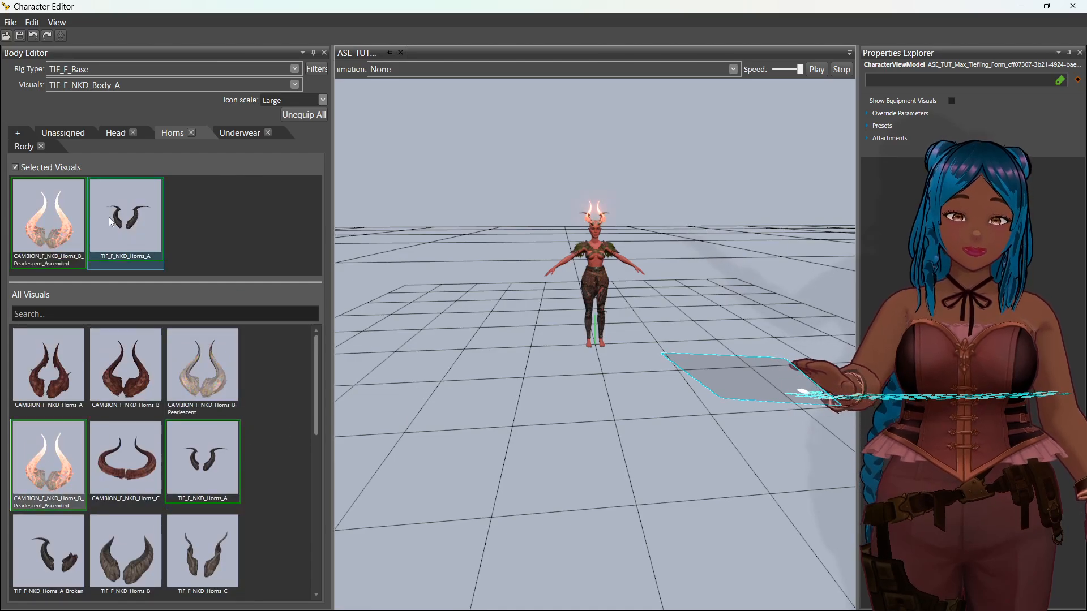
{"action": "middle_click_drag", "start_coordinate": [430, 272], "coordinate": [586, 287]}
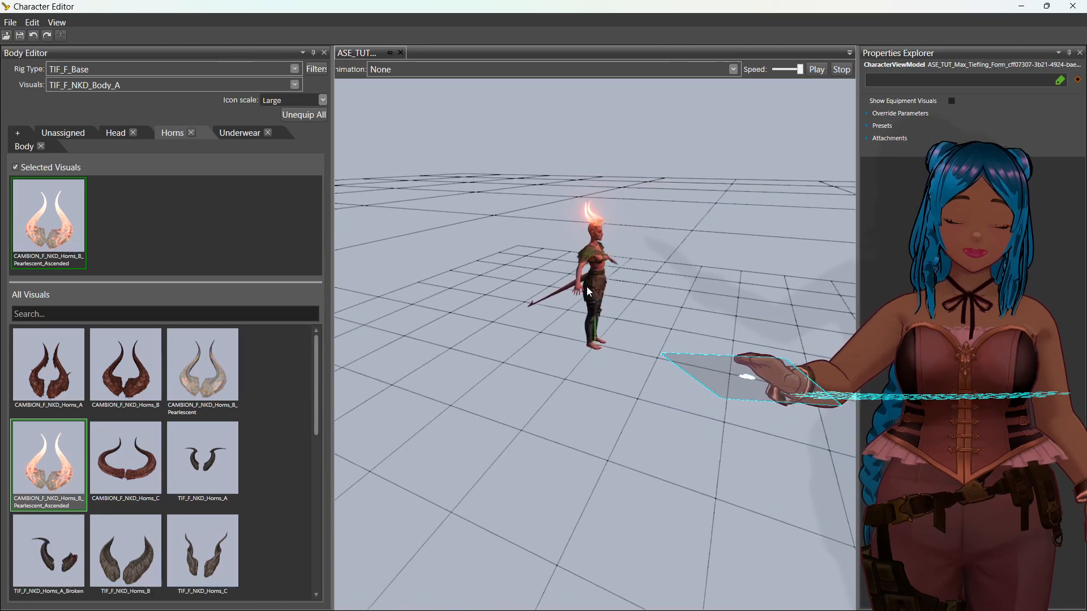
Step: Add a Hair category to the body visuals and equip HAIR_HUM_F_Orin on the tiefling
{"action": "left_click", "coordinate": [26, 129]}
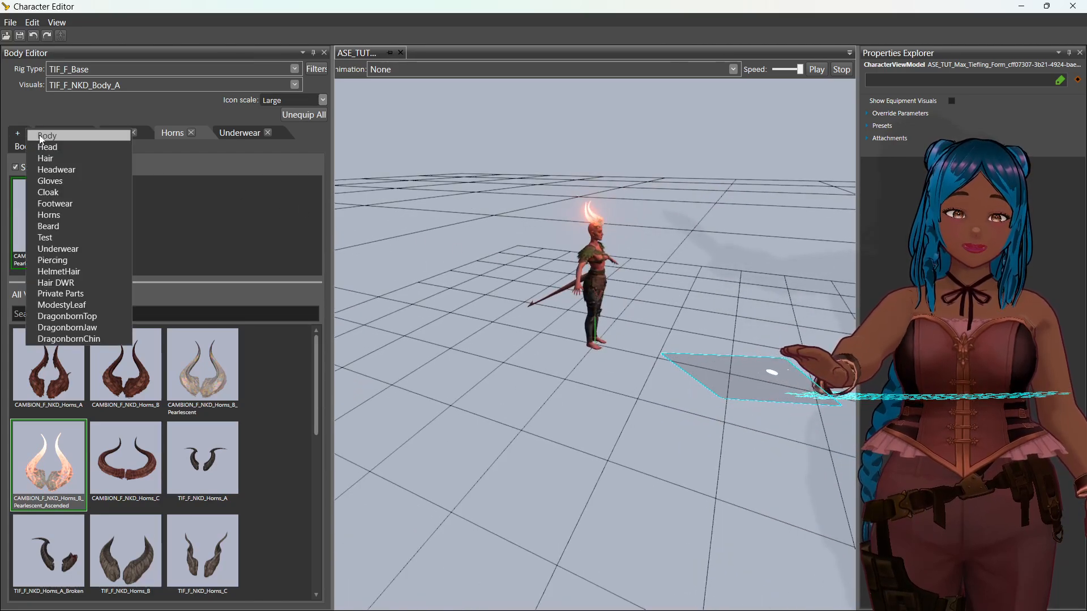
{"action": "left_click", "coordinate": [77, 155]}
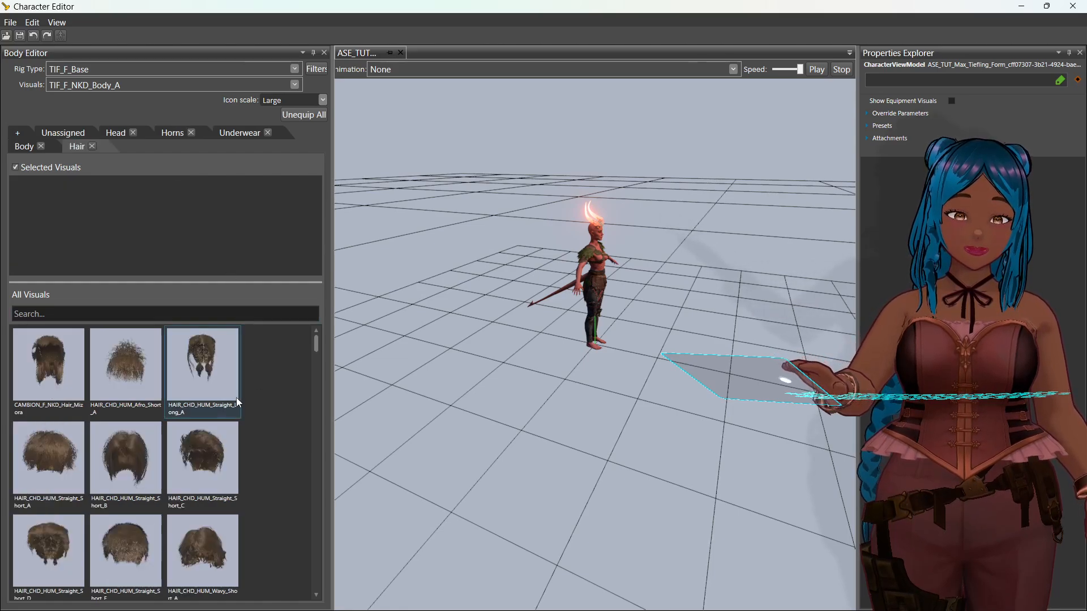
{"action": "scroll", "coordinate": [230, 406], "scroll_direction": "down", "scroll_amount": 5}
{"action": "scroll", "coordinate": [229, 409], "scroll_direction": "down", "scroll_amount": 3}
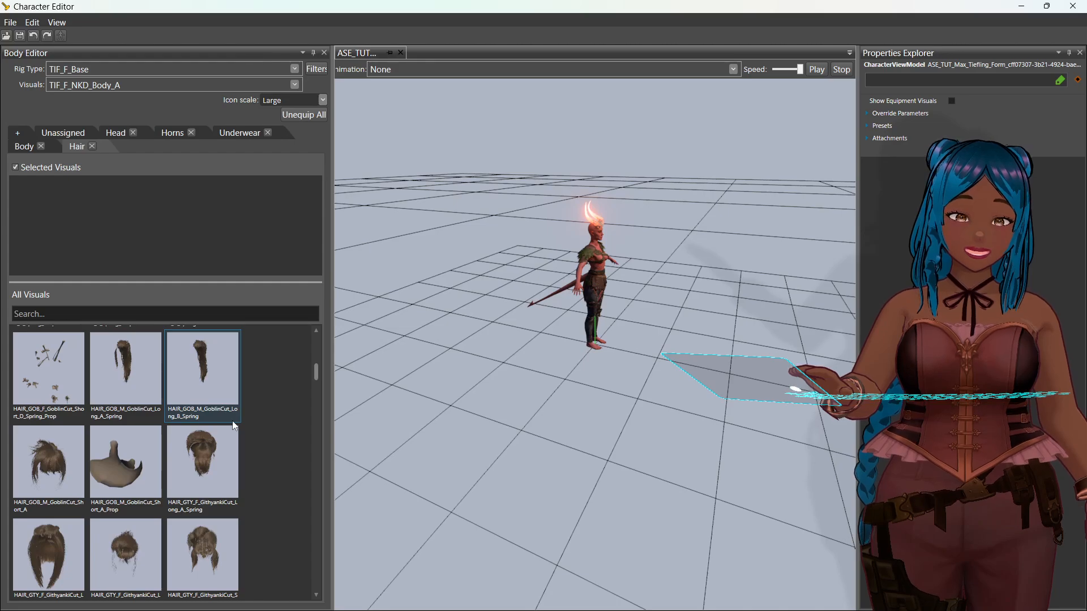
{"action": "scroll", "coordinate": [128, 453], "scroll_direction": "down", "scroll_amount": 5}
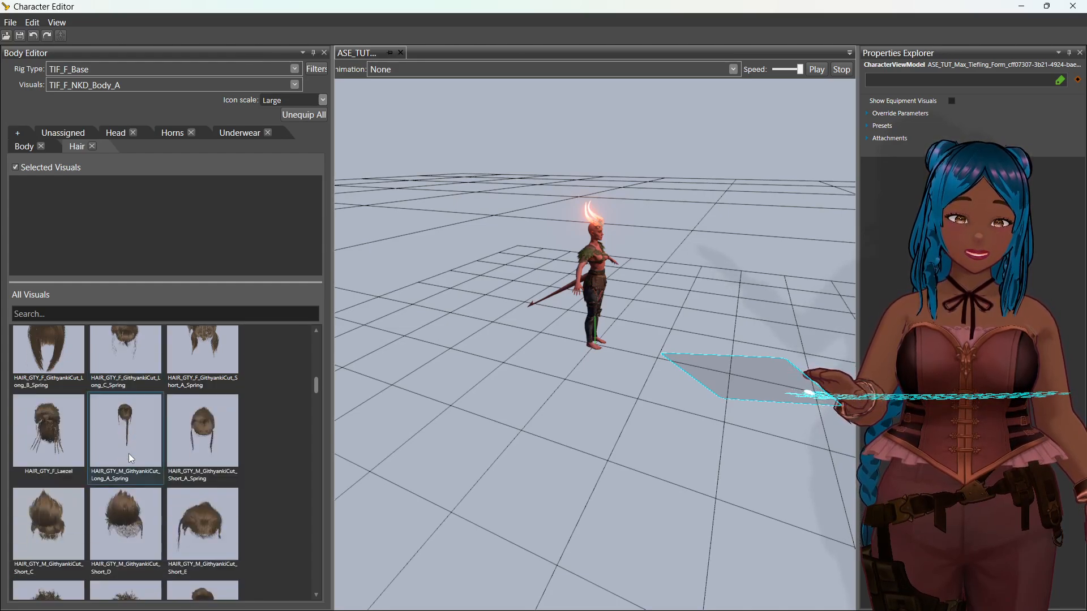
{"action": "scroll", "coordinate": [142, 456], "scroll_direction": "down", "scroll_amount": 5}
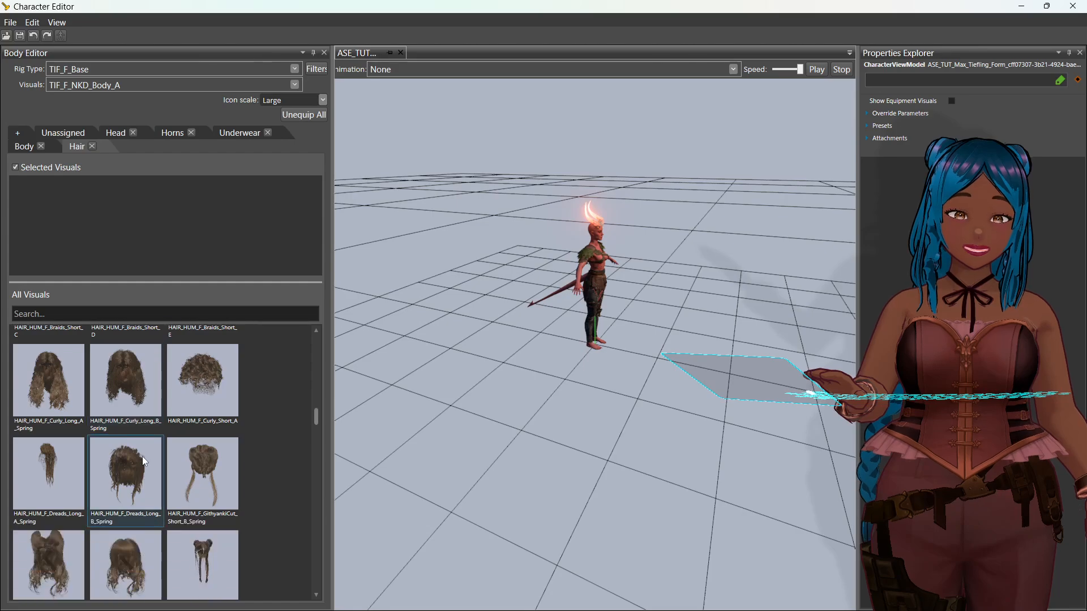
{"action": "scroll", "coordinate": [142, 456], "scroll_direction": "down", "scroll_amount": 4}
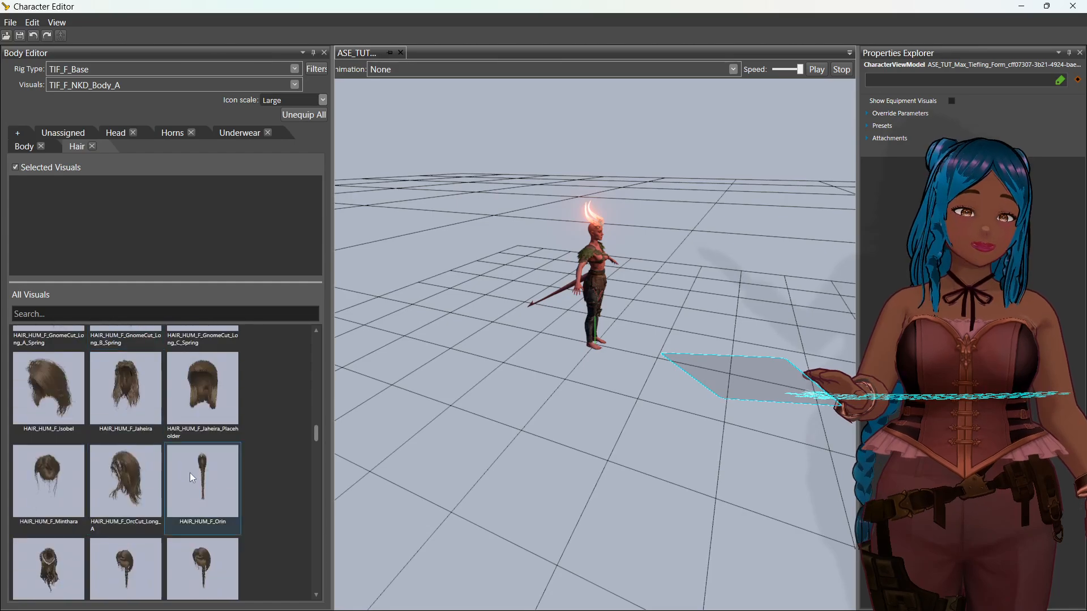
{"action": "left_click", "coordinate": [191, 474]}
{"action": "middle_click_drag", "start_coordinate": [423, 423], "coordinate": [266, 403]}
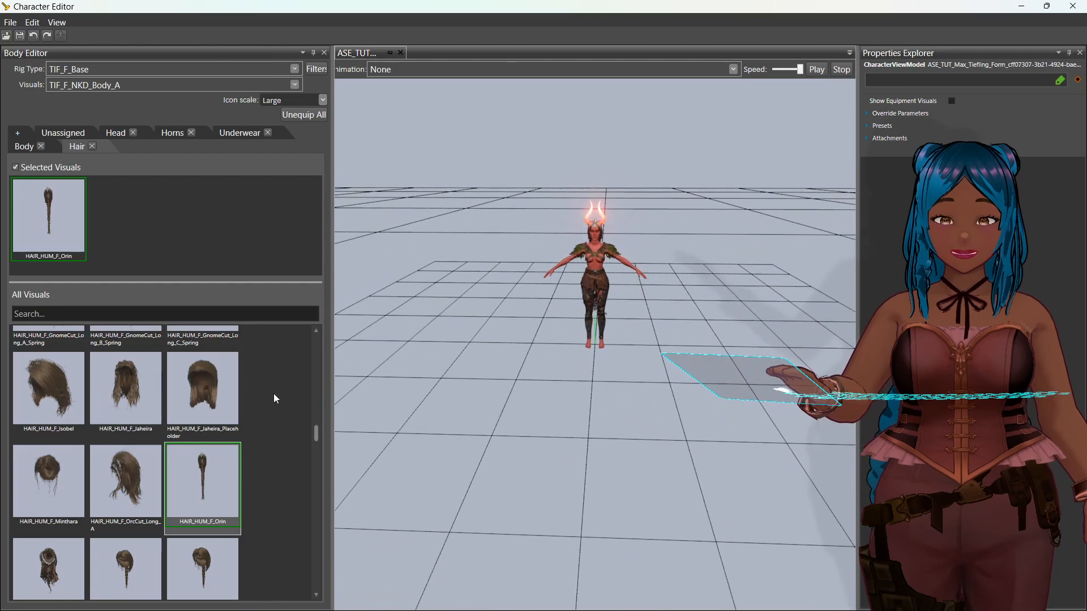
Step: Add a Gloves category, search its visuals for druid and equip HUM_F_ARM_Druid_B_Bracers
{"action": "left_click", "coordinate": [18, 133]}
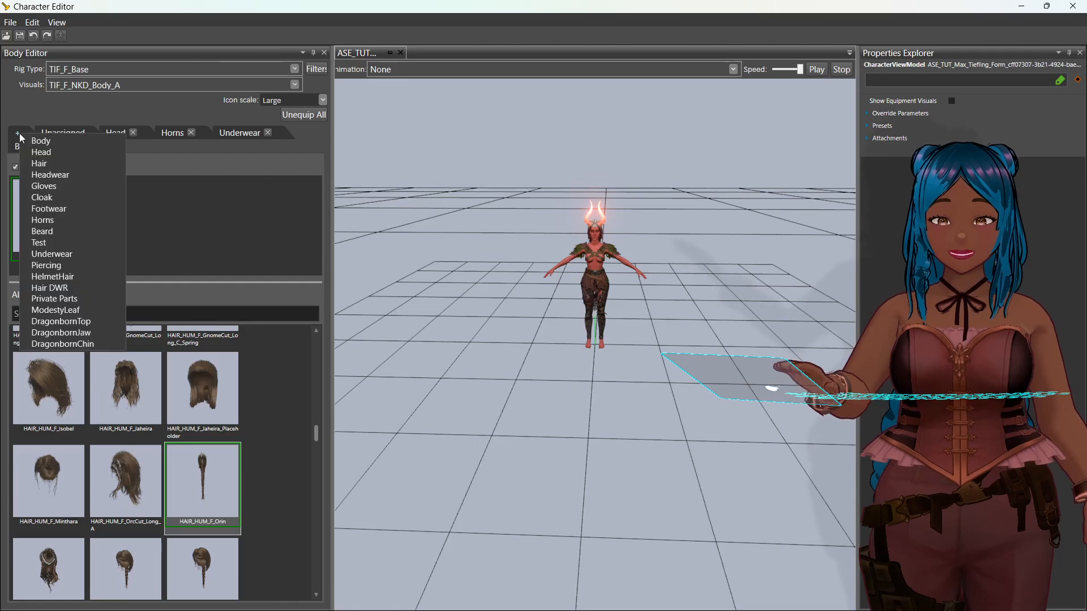
{"action": "left_click", "coordinate": [55, 188]}
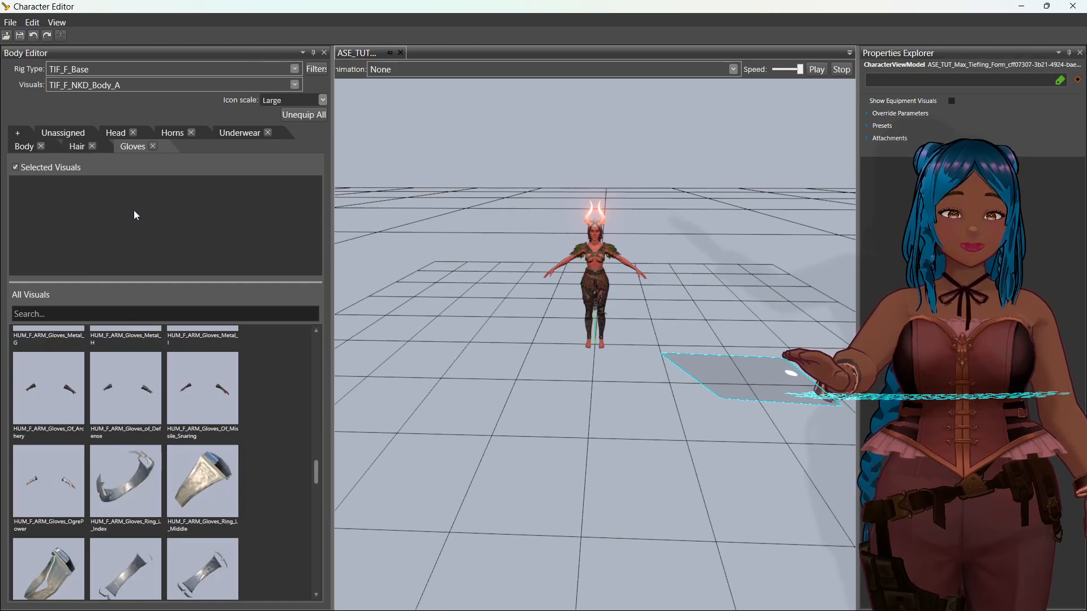
{"action": "left_click", "coordinate": [134, 312]}
{"action": "type", "text": "dru"}
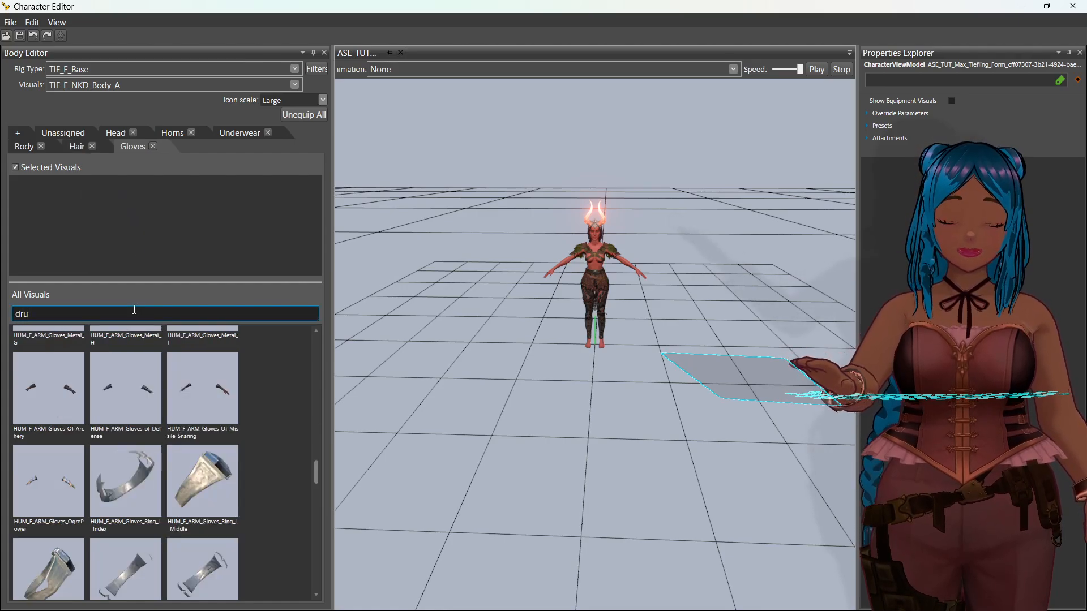
{"action": "type", "text": "id"}
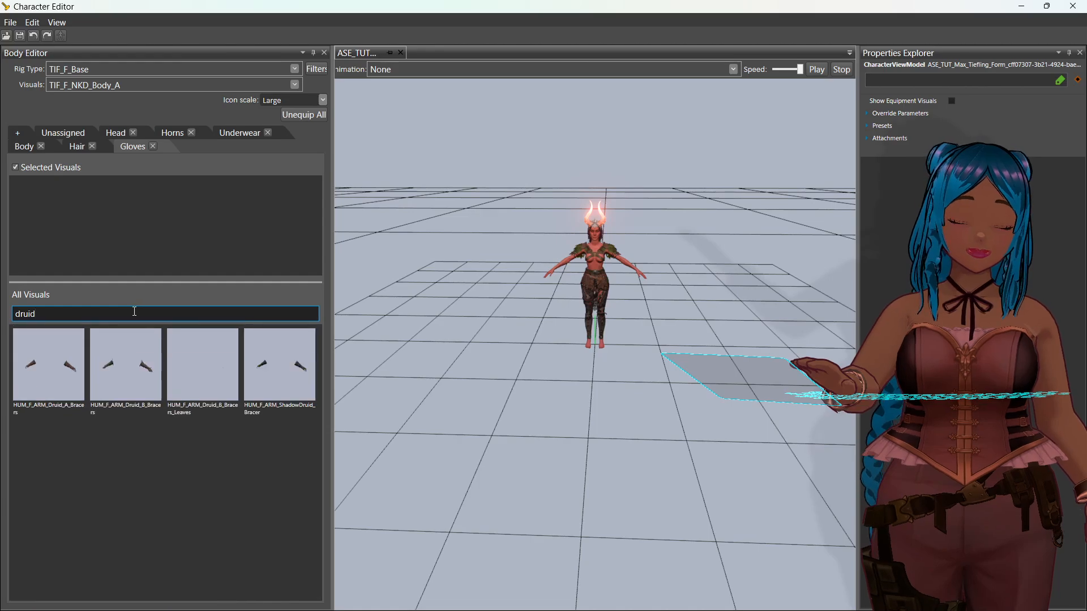
{"action": "left_click", "coordinate": [134, 375]}
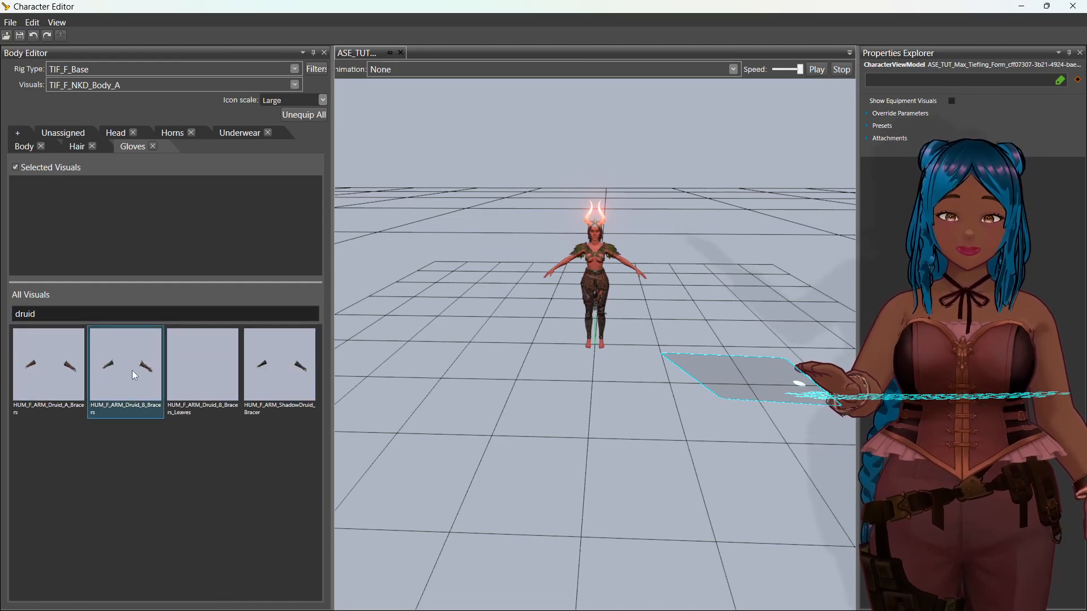
{"action": "double_click", "coordinate": [132, 371]}
{"action": "middle_click_drag", "start_coordinate": [510, 359], "coordinate": [481, 355]}
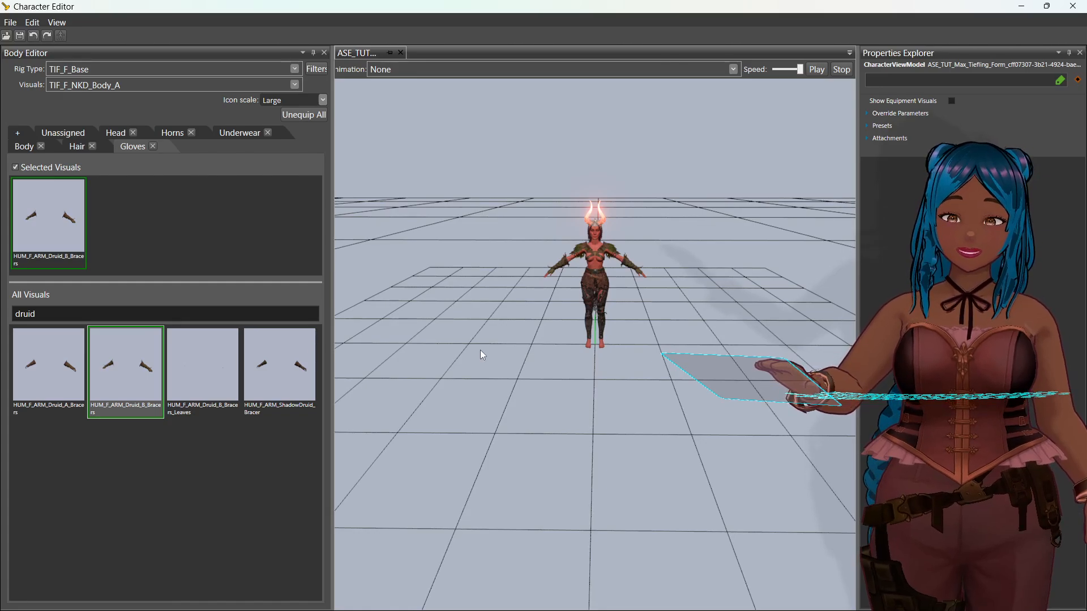
{"action": "mouse_move", "coordinate": [480, 350]}
{"action": "middle_mouse_down"}
{"action": "mouse_move", "coordinate": [511, 347]}
{"action": "mouse_move", "coordinate": [489, 344]}
{"action": "middle_mouse_up"}
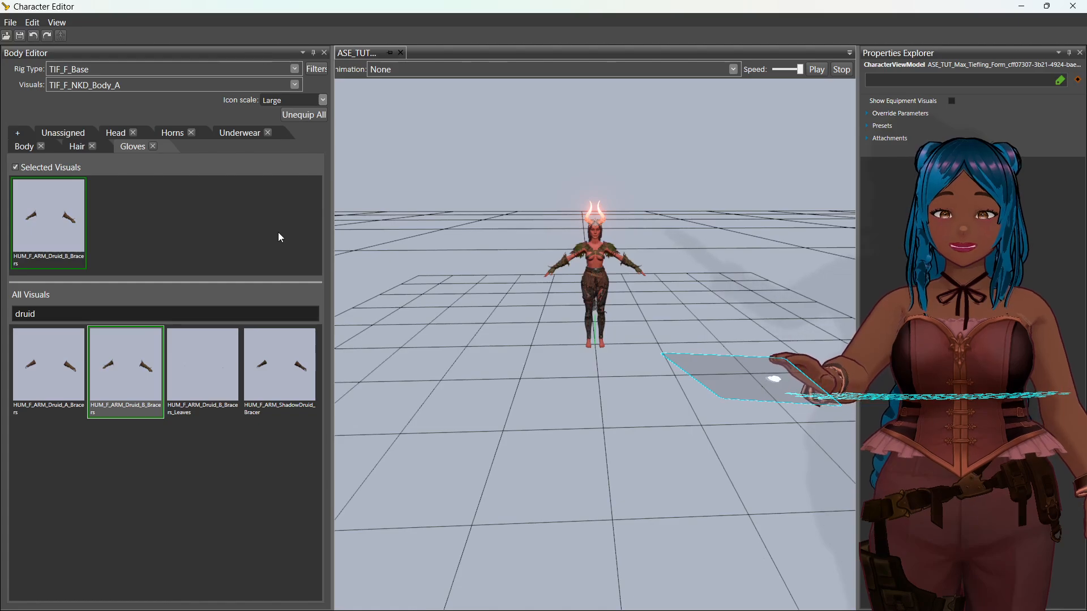
Step: Add a Cloak category, try the HUM_F_ARM_Cape_Short_HidingCritical cape on the model and unequip it
{"action": "left_click", "coordinate": [18, 136]}
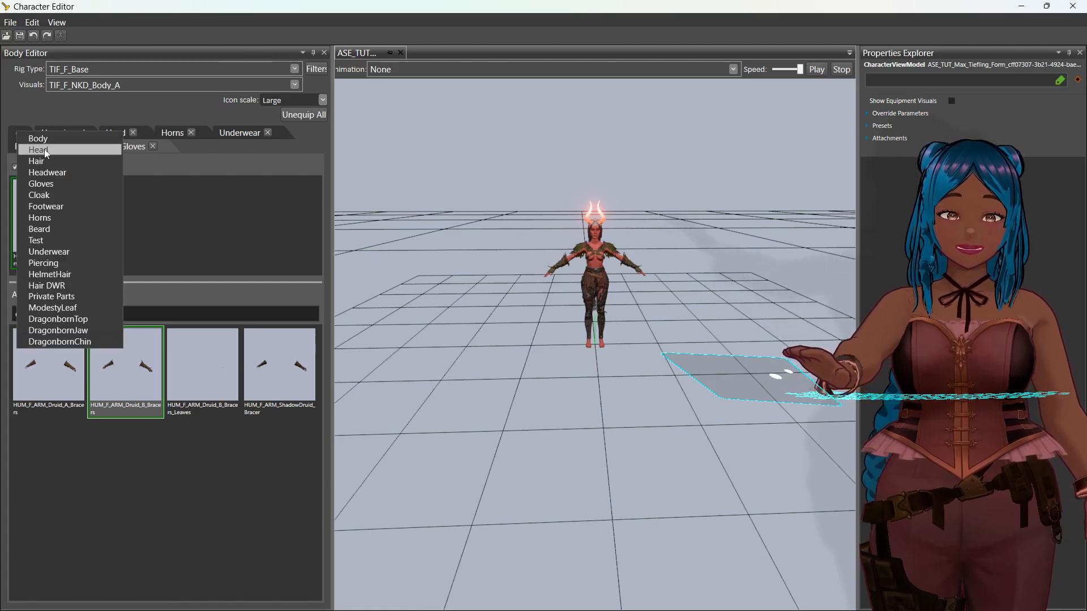
{"action": "left_click", "coordinate": [76, 195]}
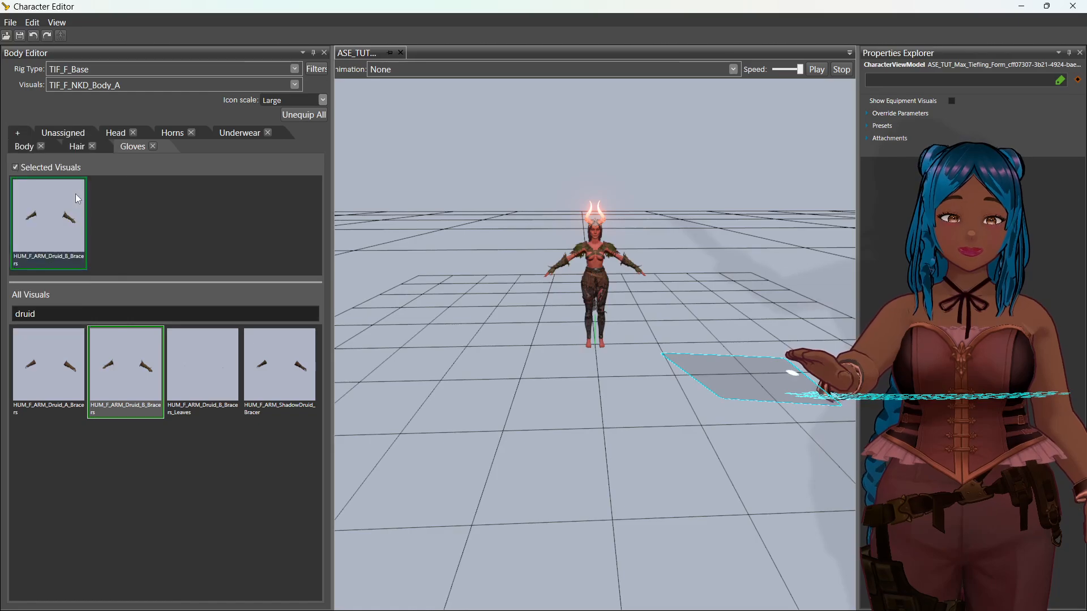
{"action": "double_click", "coordinate": [145, 532]}
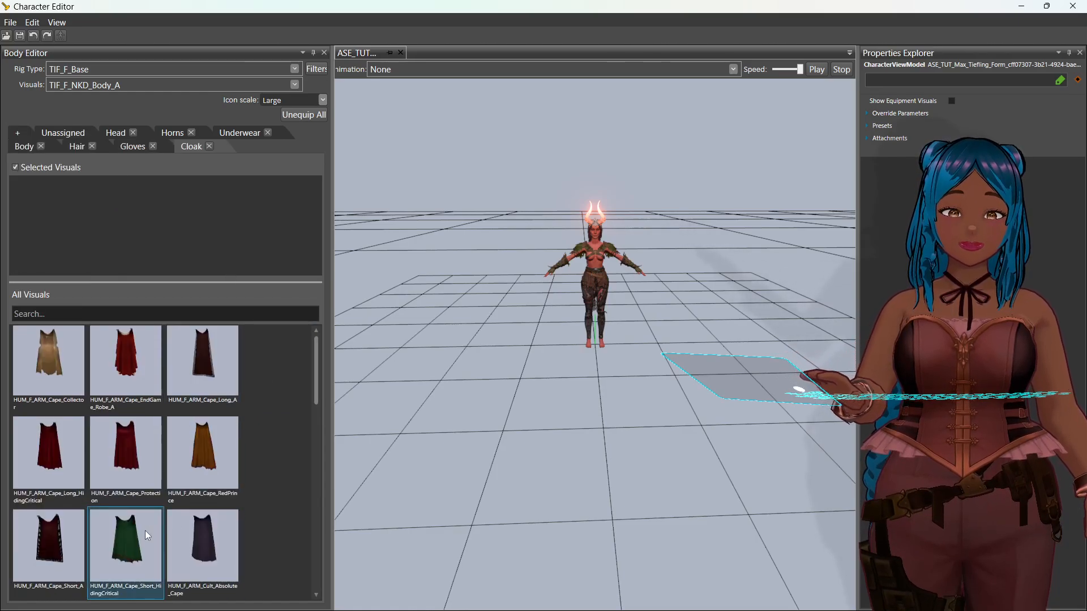
{"action": "middle_click_drag", "start_coordinate": [484, 377], "coordinate": [528, 385]}
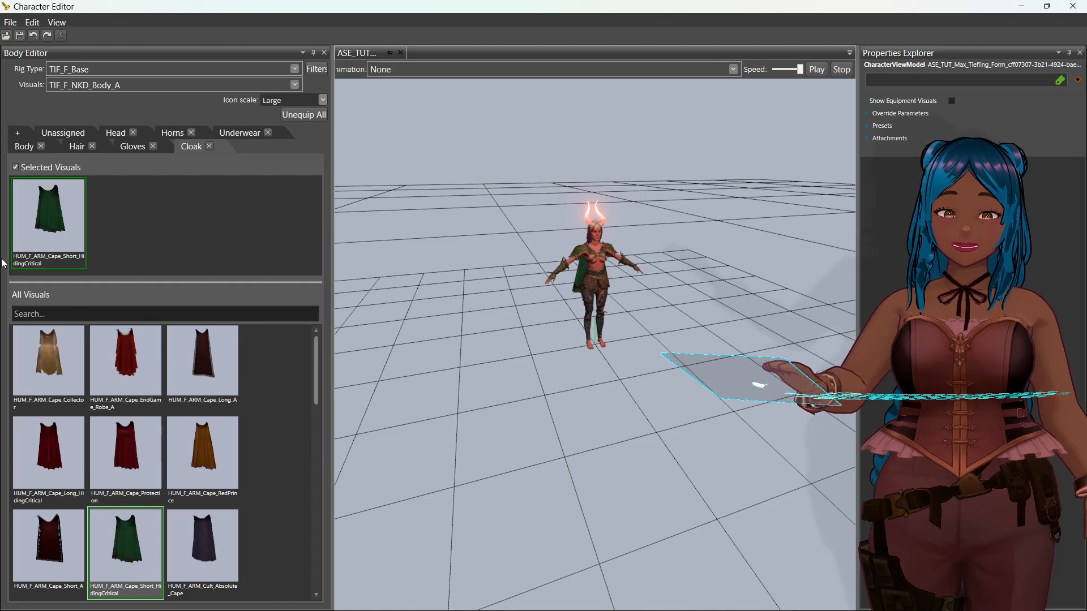
{"action": "double_click", "coordinate": [31, 232]}
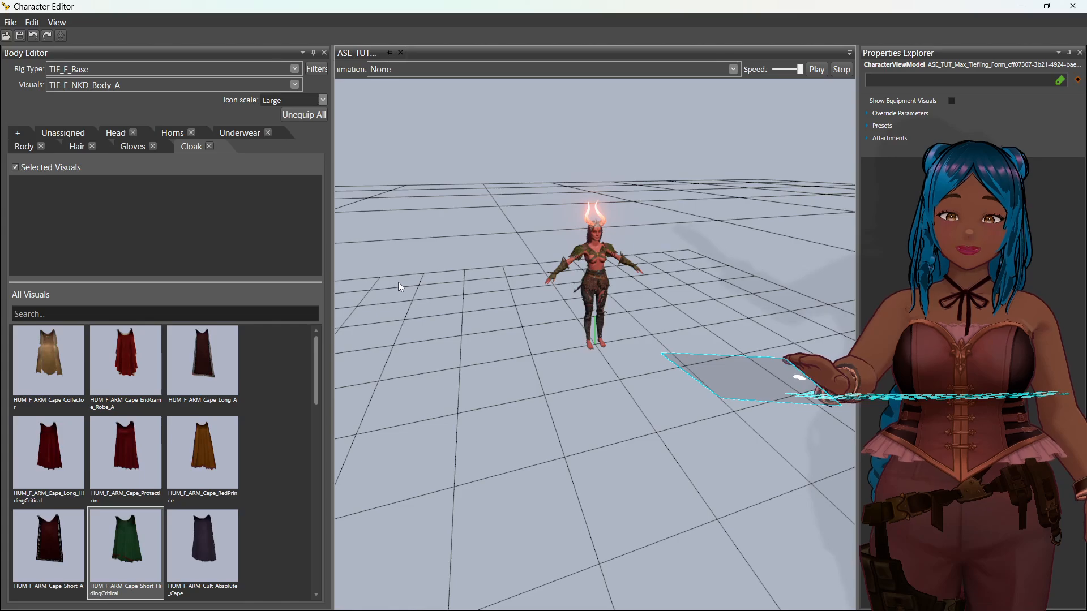
{"action": "middle_click_drag", "start_coordinate": [398, 282], "coordinate": [623, 264]}
{"action": "middle_click_drag", "start_coordinate": [577, 302], "coordinate": [585, 301]}
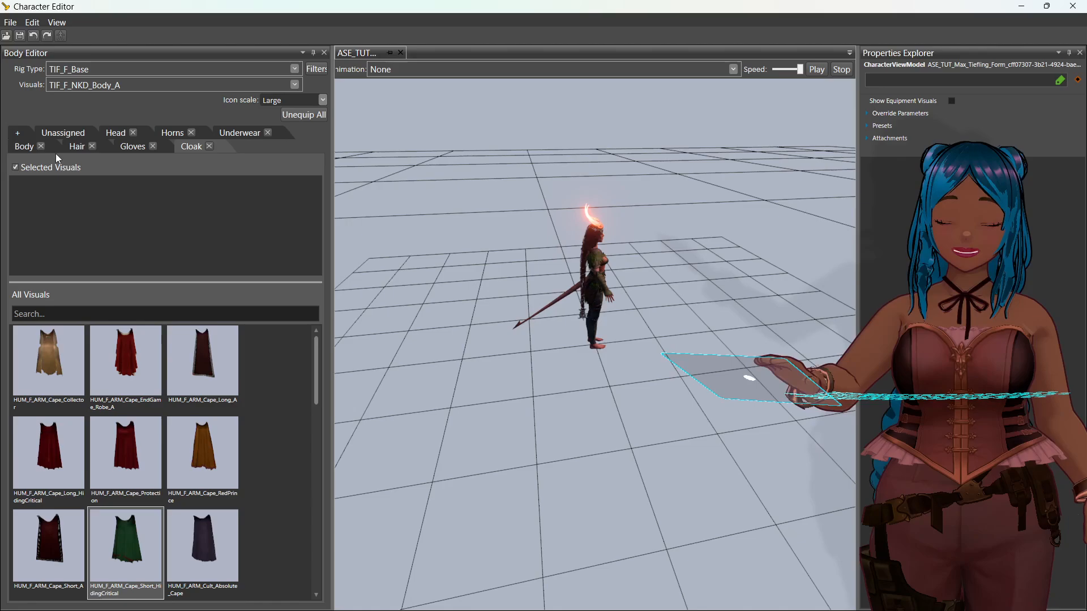
Step: Add a Footwear category and equip the HUM_F_ARM_Camp_Footwear_Sandals_A_2 sandals on the tiefling
{"action": "left_click", "coordinate": [26, 134]}
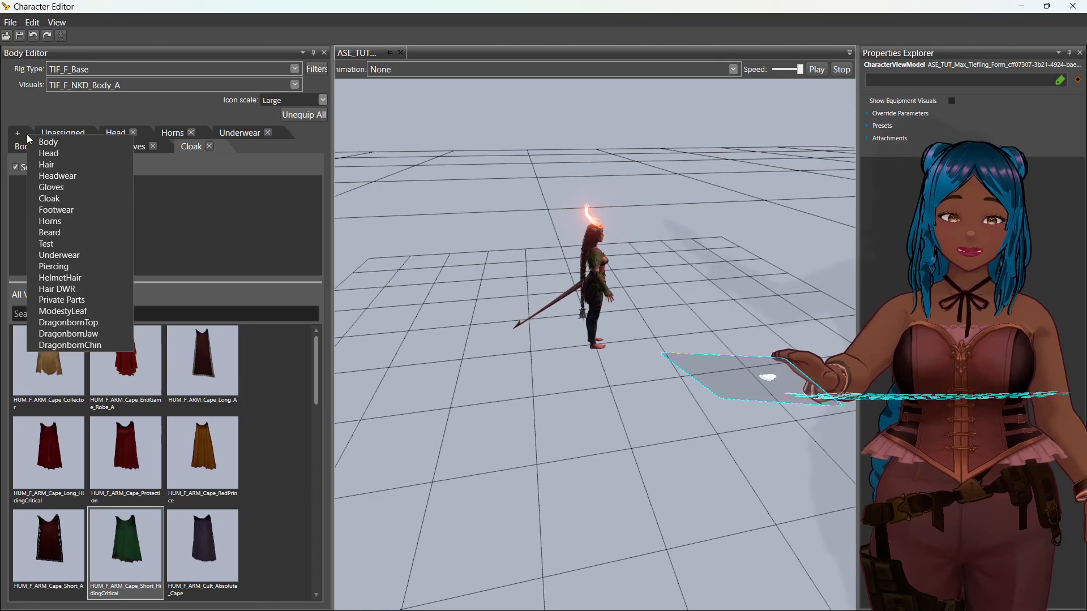
{"action": "left_click", "coordinate": [78, 211]}
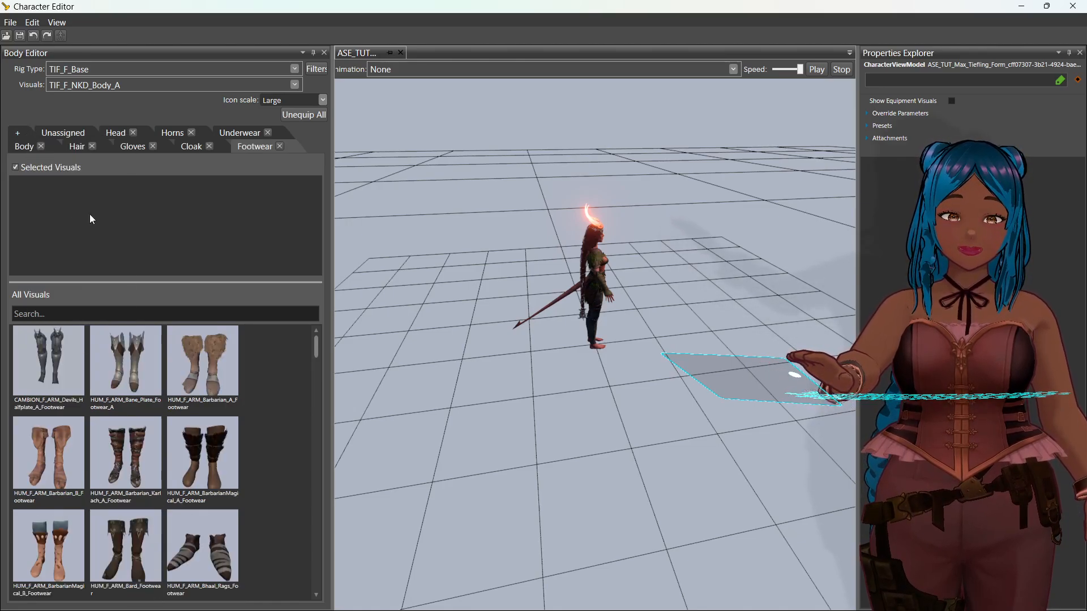
{"action": "scroll", "coordinate": [193, 379], "scroll_direction": "down", "scroll_amount": 5}
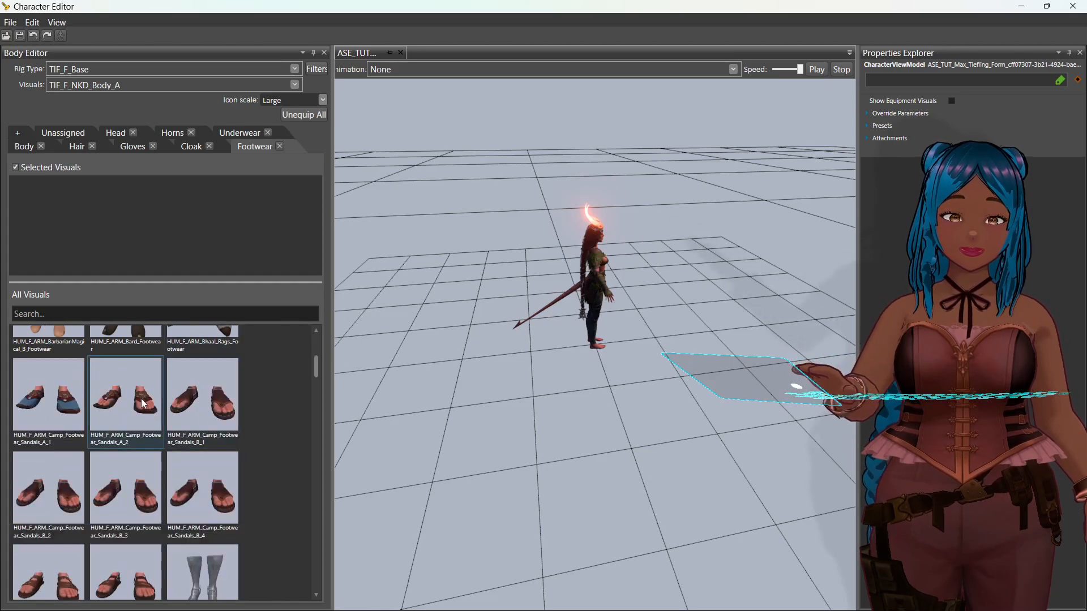
{"action": "middle_click_drag", "start_coordinate": [440, 351], "coordinate": [477, 318]}
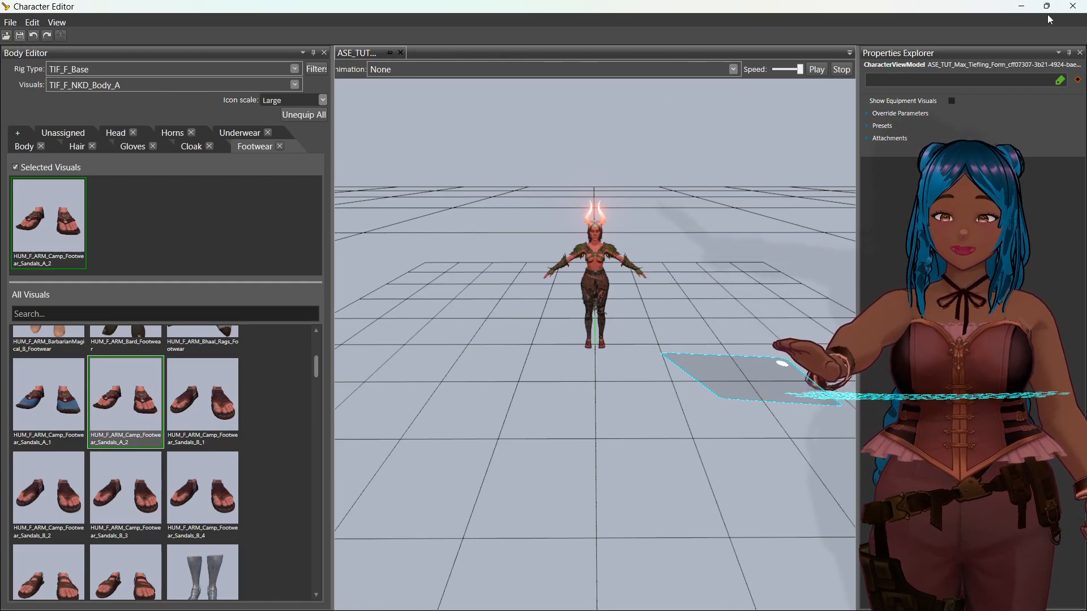
Step: Close the Character Editor and preview the ASE_TUT_Max_Tiefling_Form template in the main editor, reselecting it to refresh the model
{"action": "left_click", "coordinate": [1071, 6]}
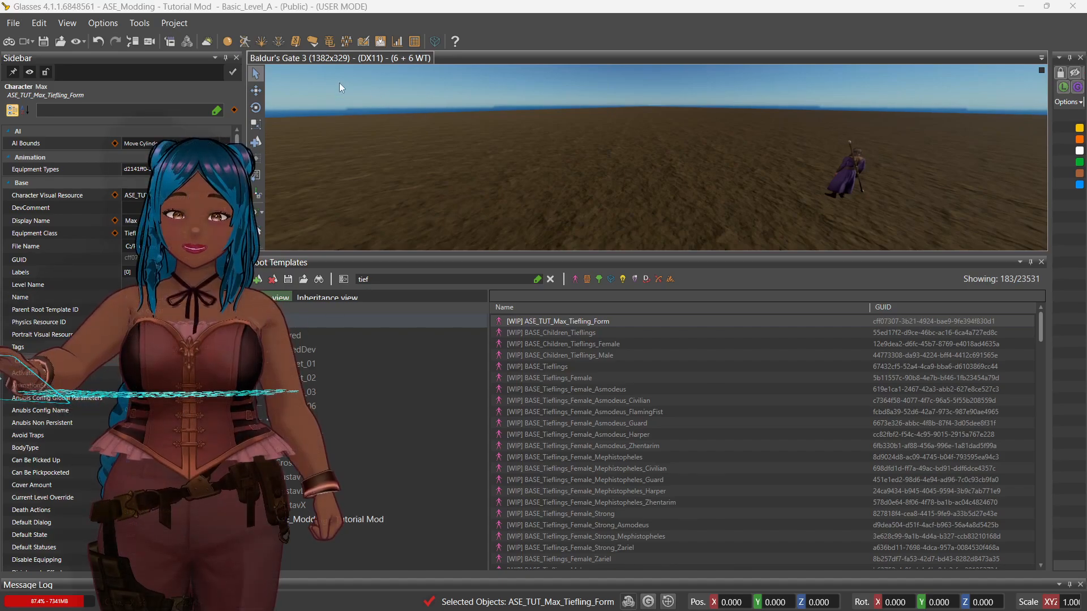
{"action": "left_click", "coordinate": [77, 25]}
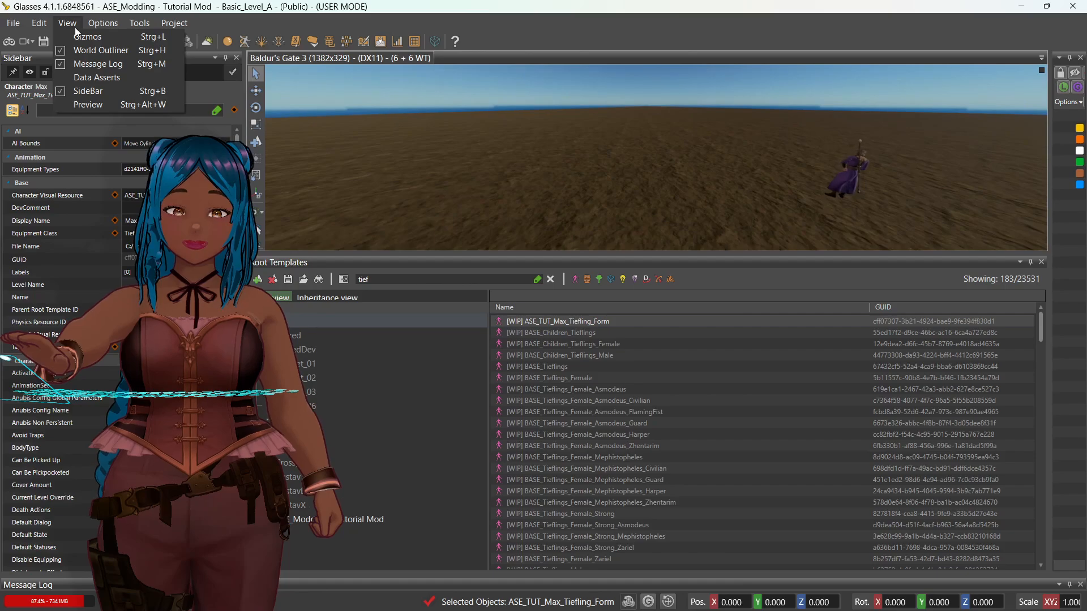
{"action": "left_click", "coordinate": [84, 103]}
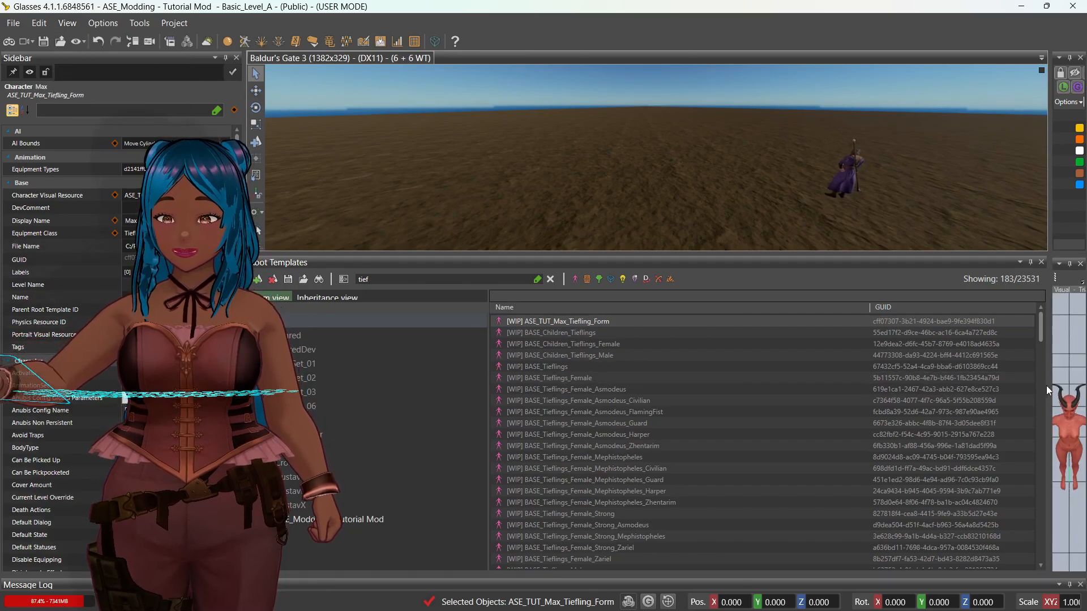
{"action": "left_click", "coordinate": [591, 335]}
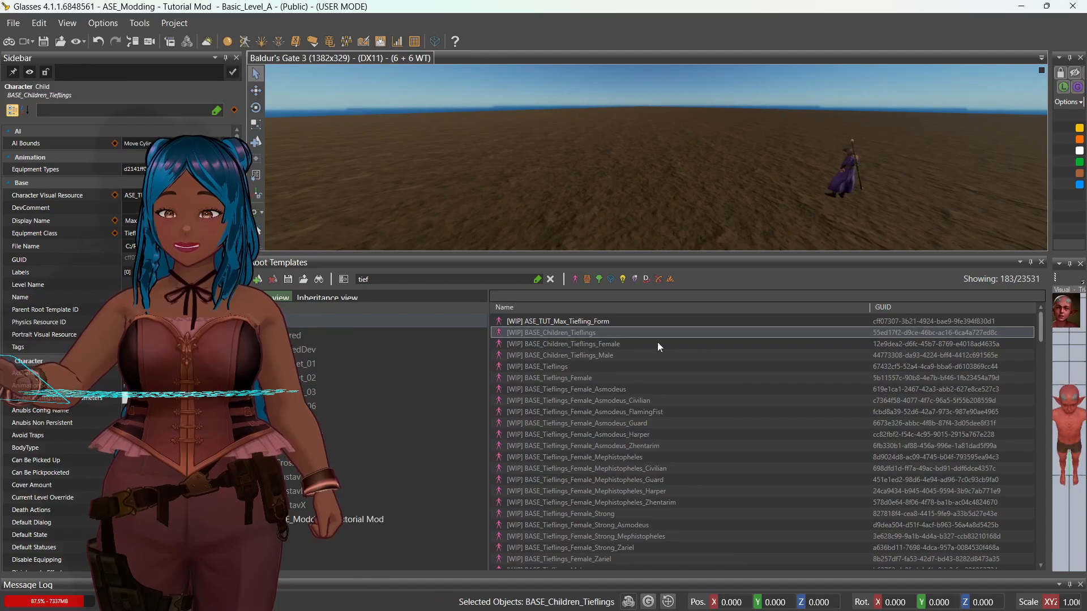
{"action": "left_click", "coordinate": [593, 321]}
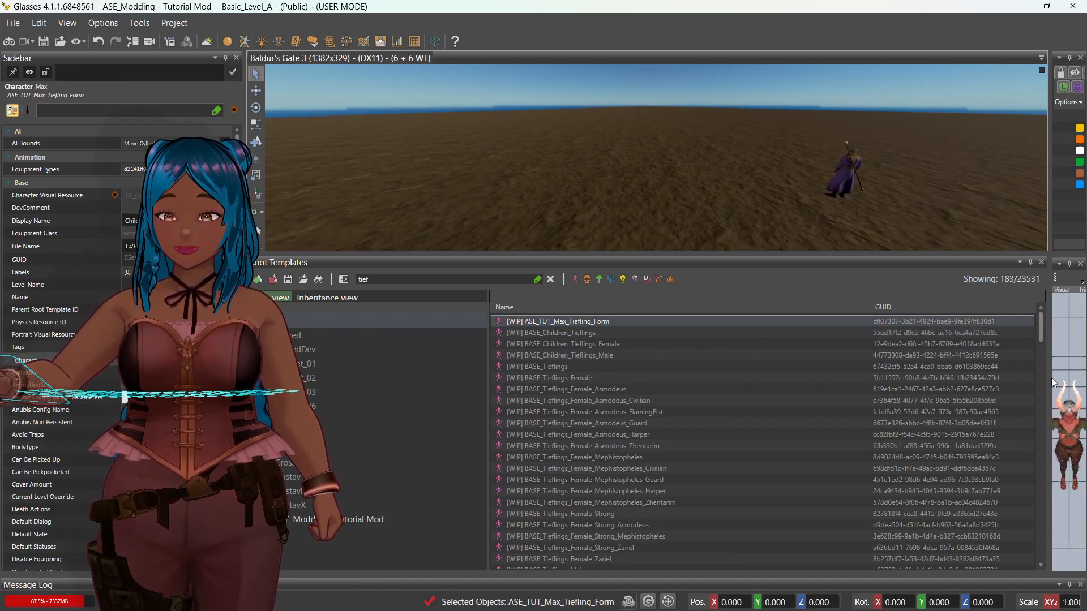
Step: Widen the preview area to examine the dressed tiefling model, and narrow the area again
{"action": "left_click_drag", "start_coordinate": [1052, 378], "coordinate": [771, 395]}
{"action": "middle_click_drag", "start_coordinate": [972, 422], "coordinate": [973, 315]}
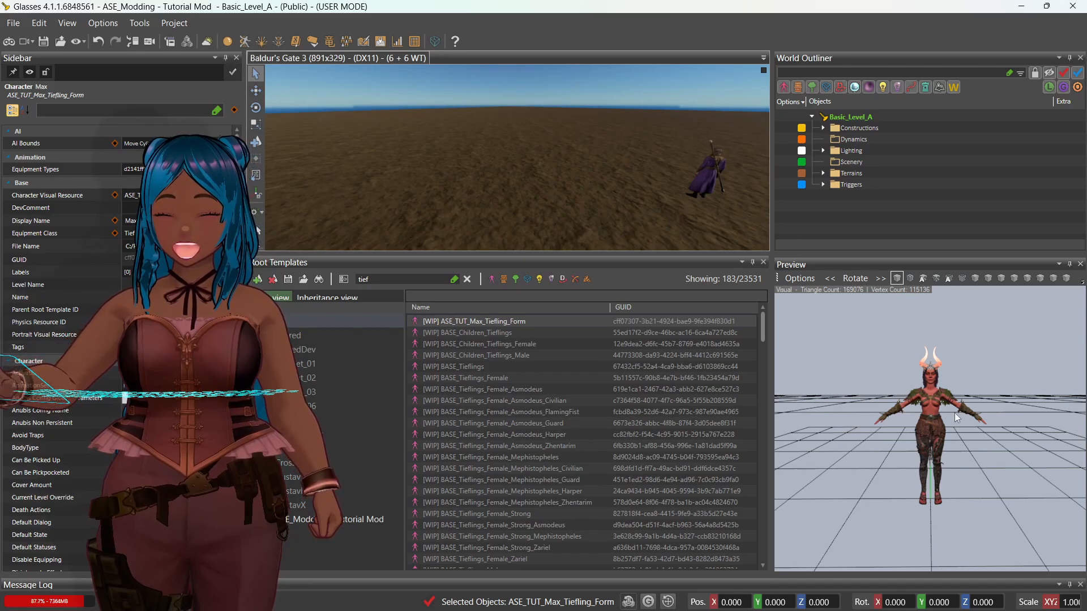
{"action": "left_click_drag", "start_coordinate": [772, 398], "coordinate": [906, 385]}
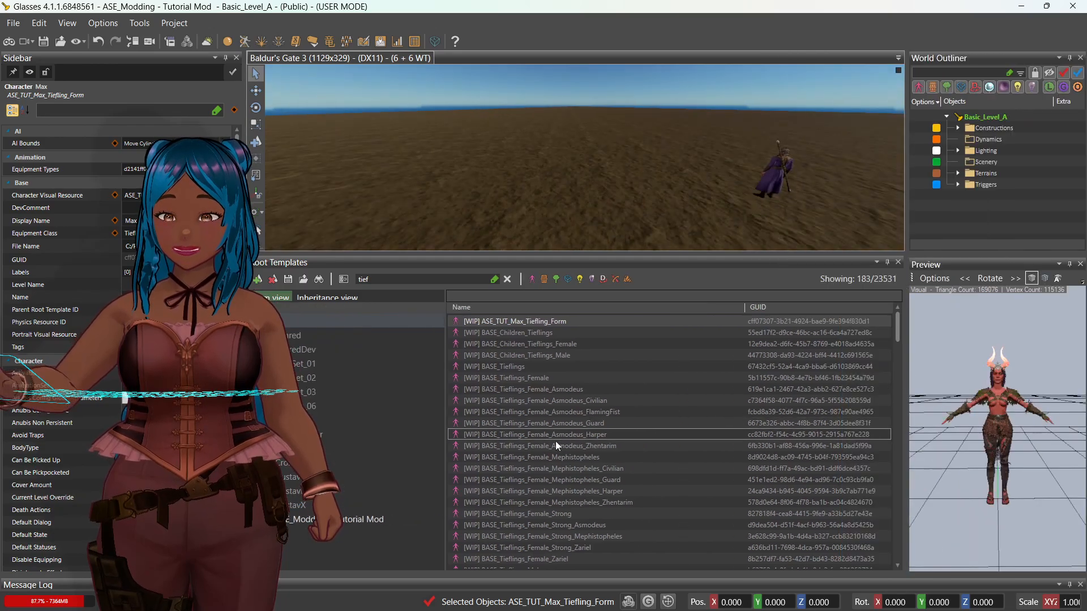
Step: Set the Default Dialog of ASE_TUT_Max_Tiefling_Form to NGB_BuyFromTrader and save the template
{"action": "left_click_drag", "start_coordinate": [266, 467], "coordinate": [813, 468]}
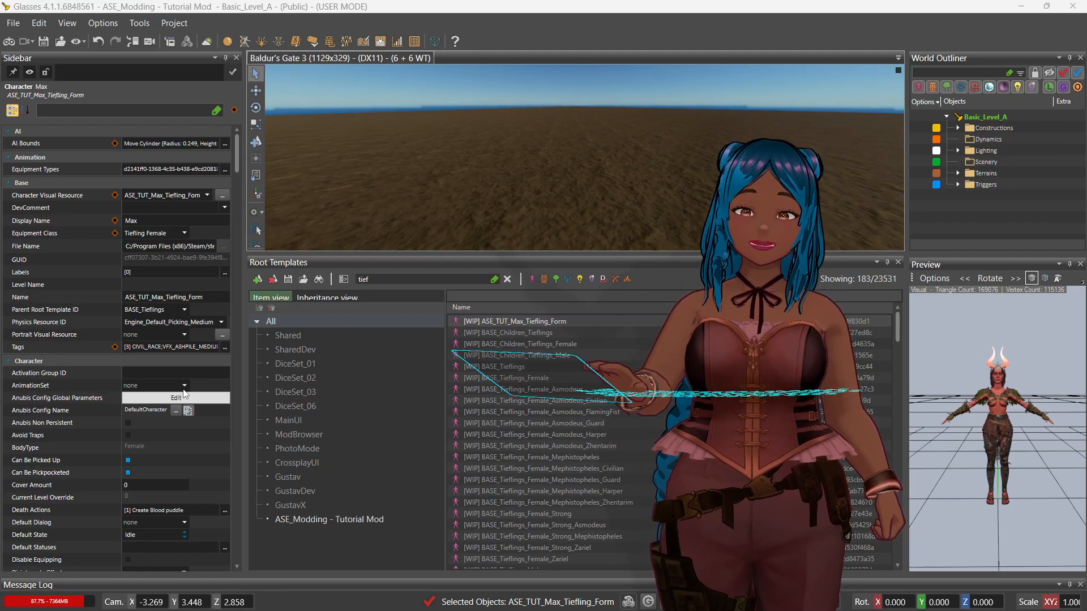
{"action": "left_click", "coordinate": [89, 110]}
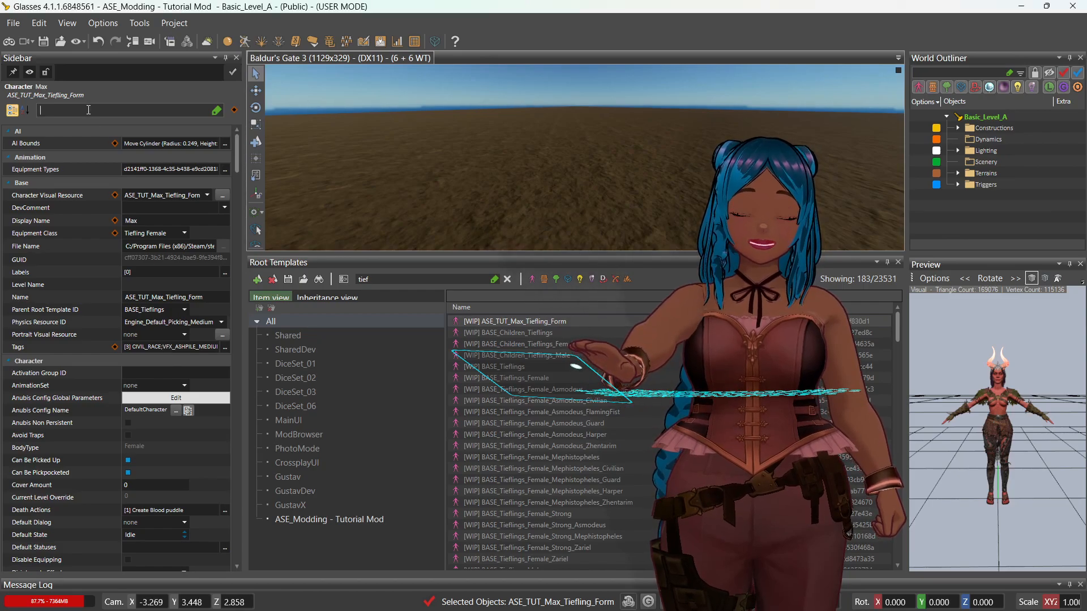
{"action": "type", "text": "dia"}
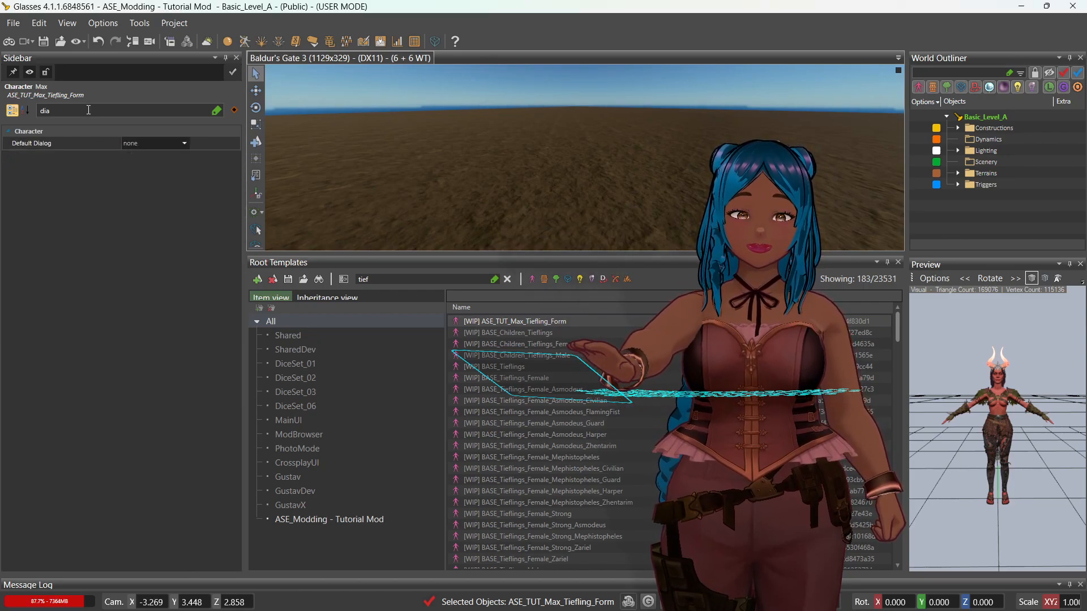
{"action": "left_click", "coordinate": [188, 144]}
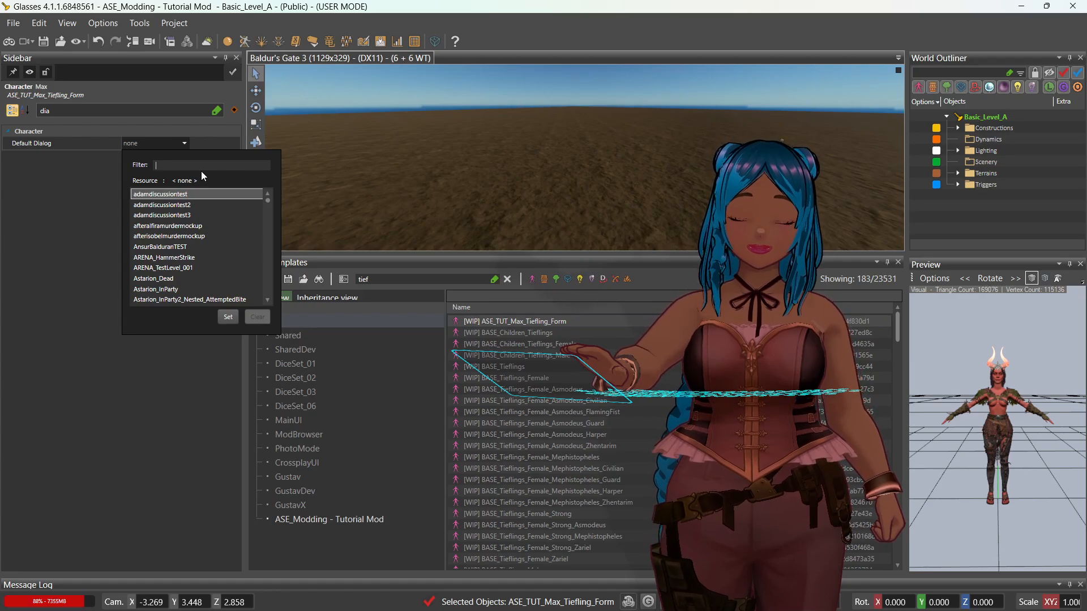
{"action": "type", "text": "hello"}
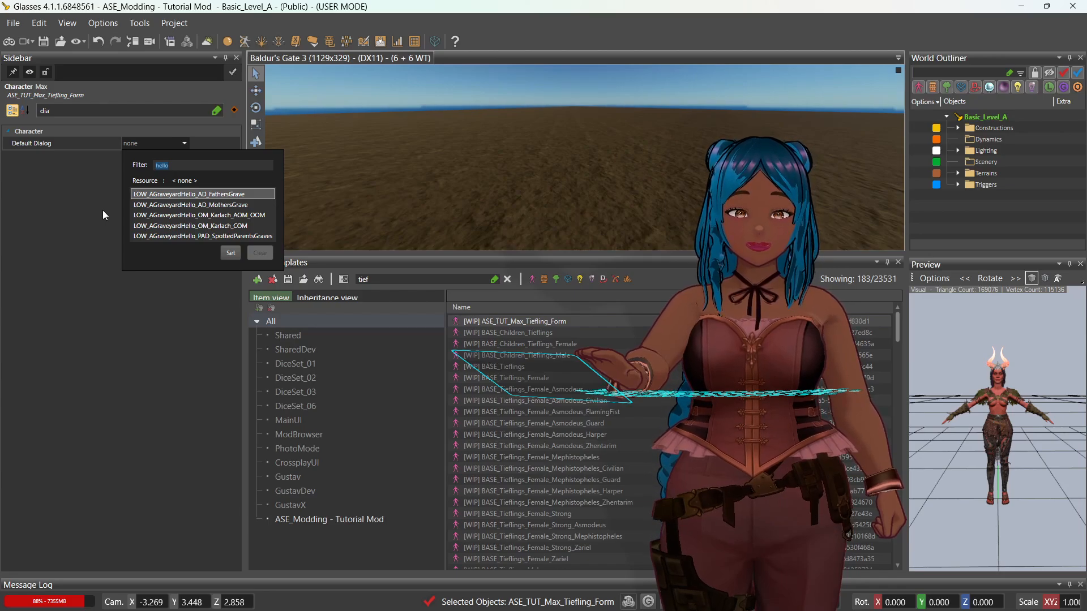
{"action": "type", "text": "trade"}
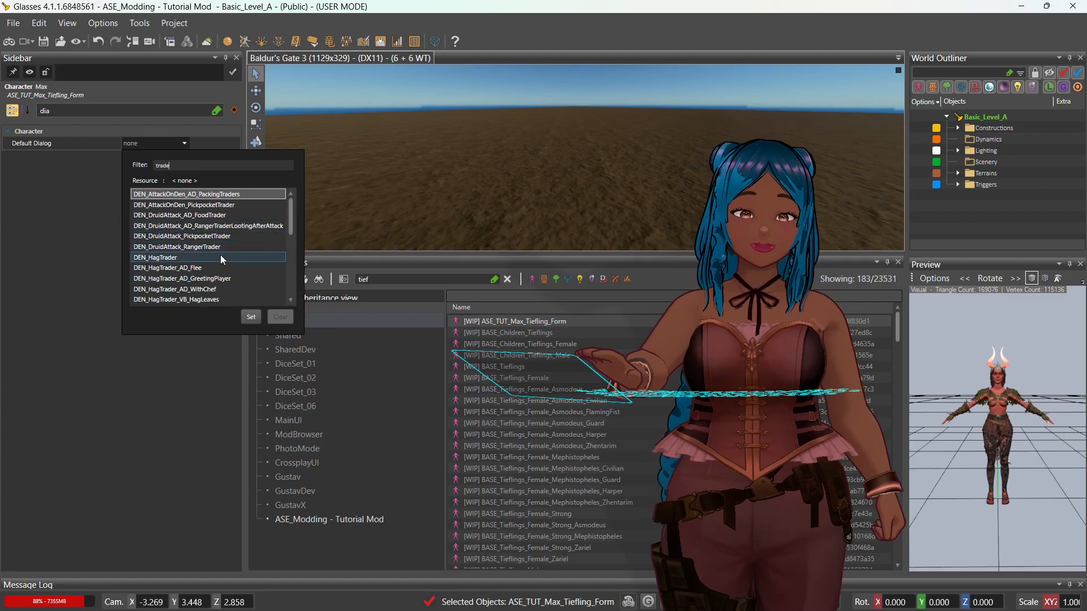
{"action": "scroll", "coordinate": [220, 255], "scroll_direction": "down", "scroll_amount": 10}
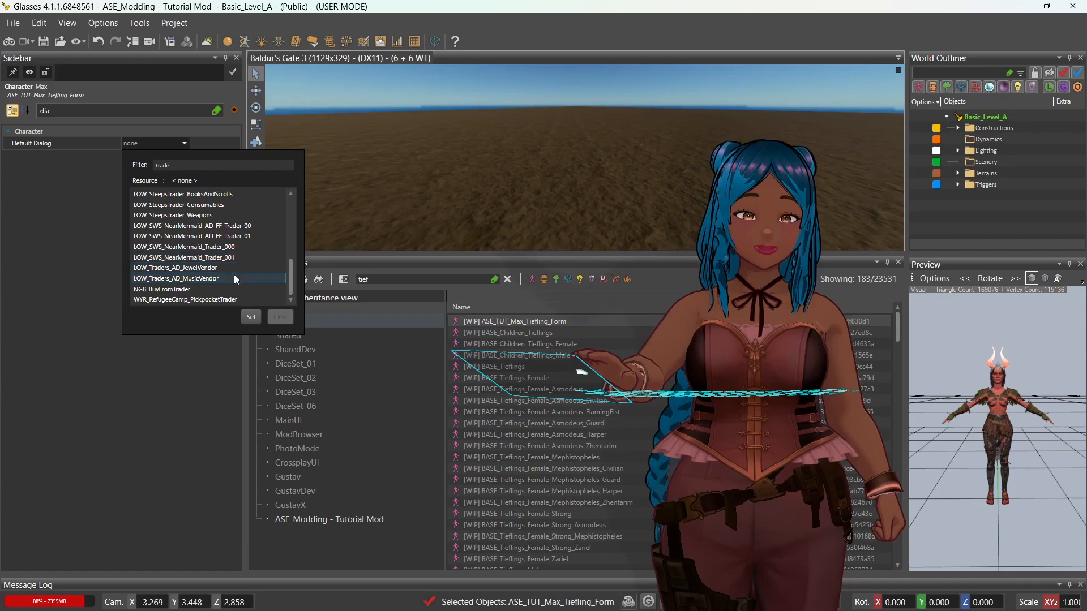
{"action": "left_click", "coordinate": [227, 289]}
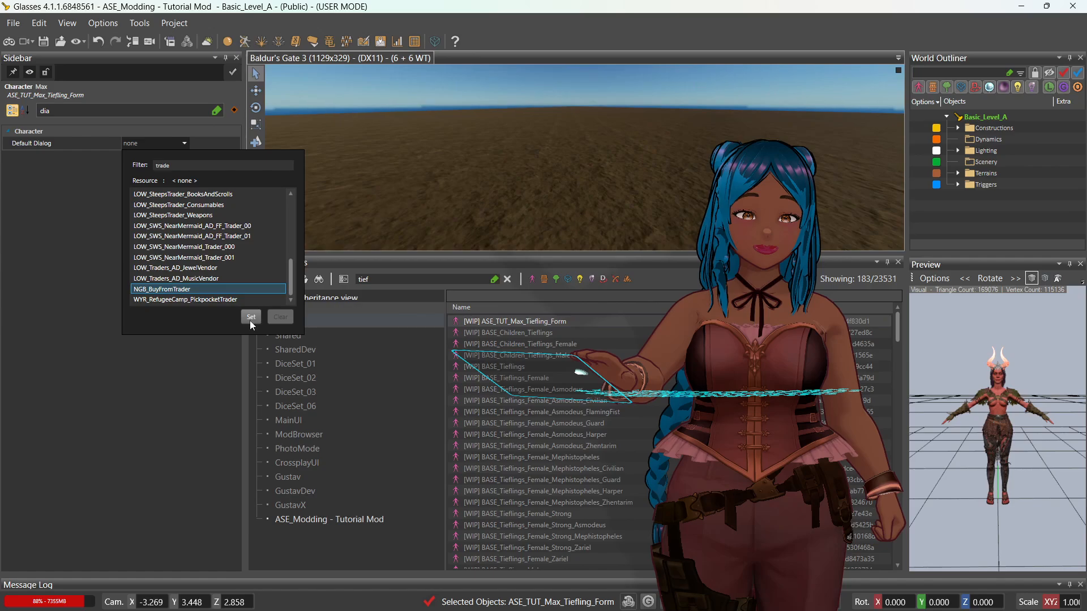
{"action": "left_click", "coordinate": [251, 318]}
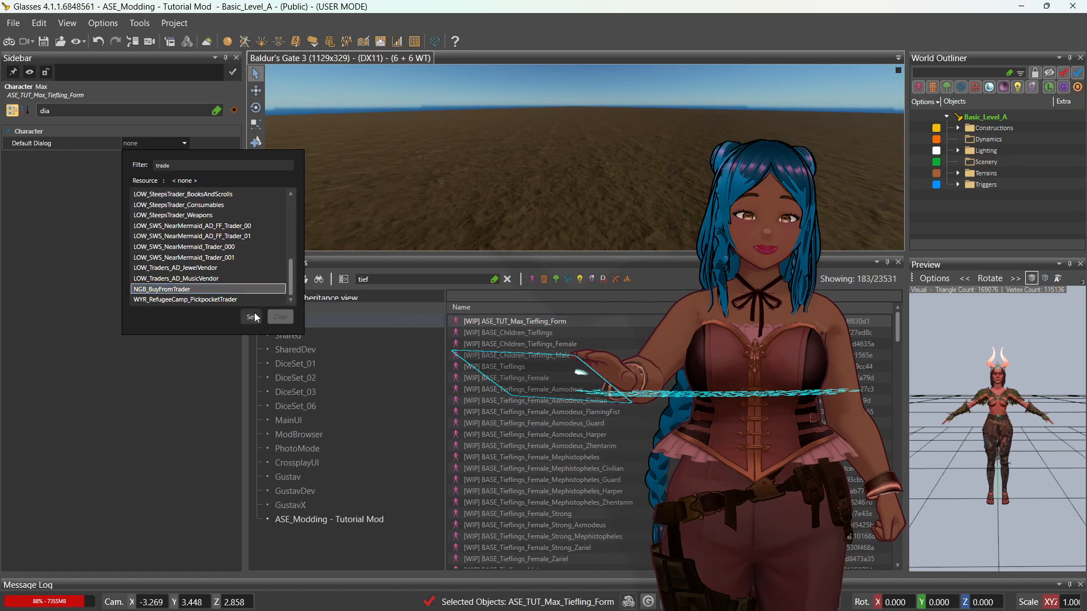
{"action": "left_click", "coordinate": [43, 42]}
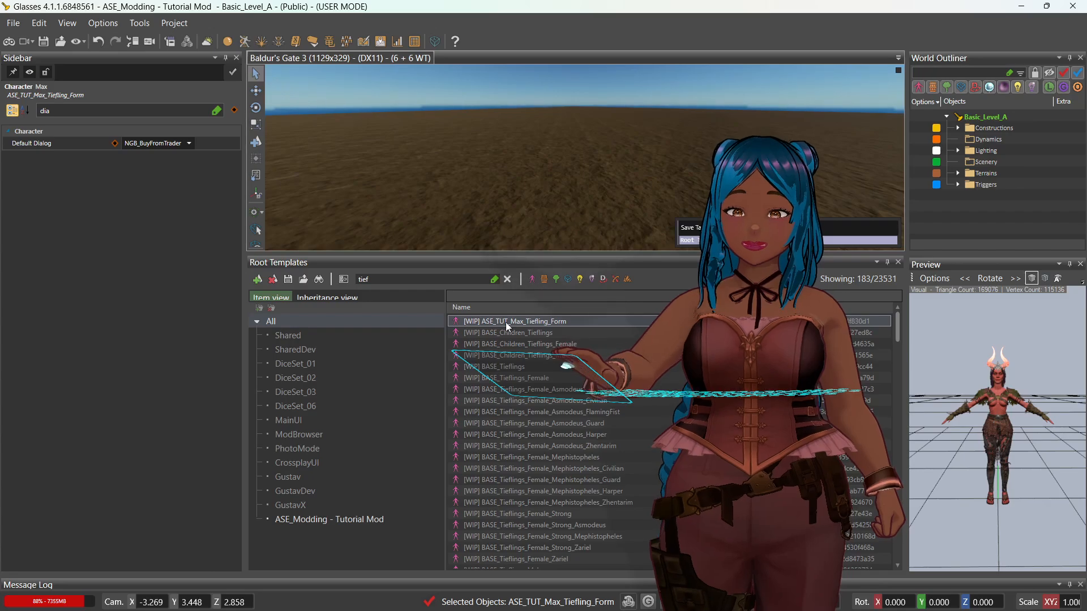
Step: Limit the root templates to ASE_Modding - Tutorial Mod and place ASE_TUT_Max_Tiefling_Form in the level near the purple-robed character
{"action": "left_click", "coordinate": [798, 355]}
{"action": "left_click", "coordinate": [432, 349]}
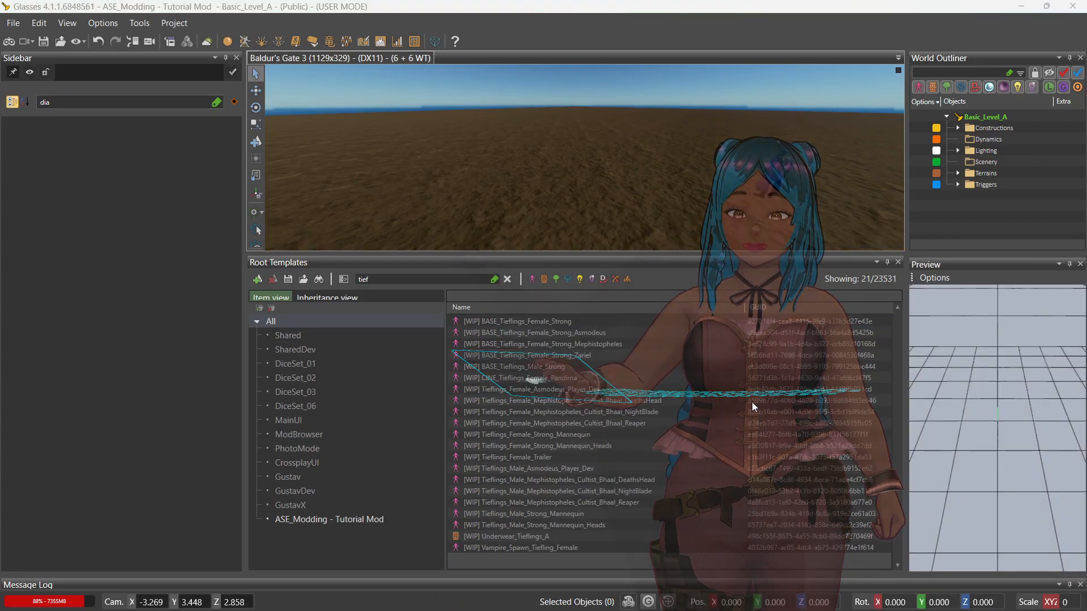
{"action": "left_click", "coordinate": [434, 522]}
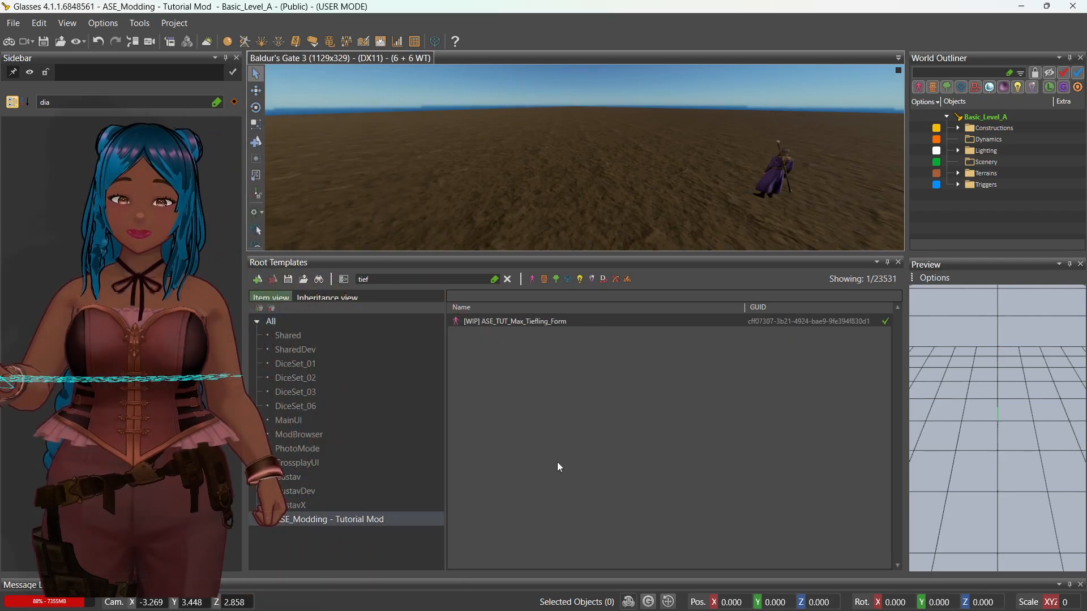
{"action": "left_click", "coordinate": [585, 328]}
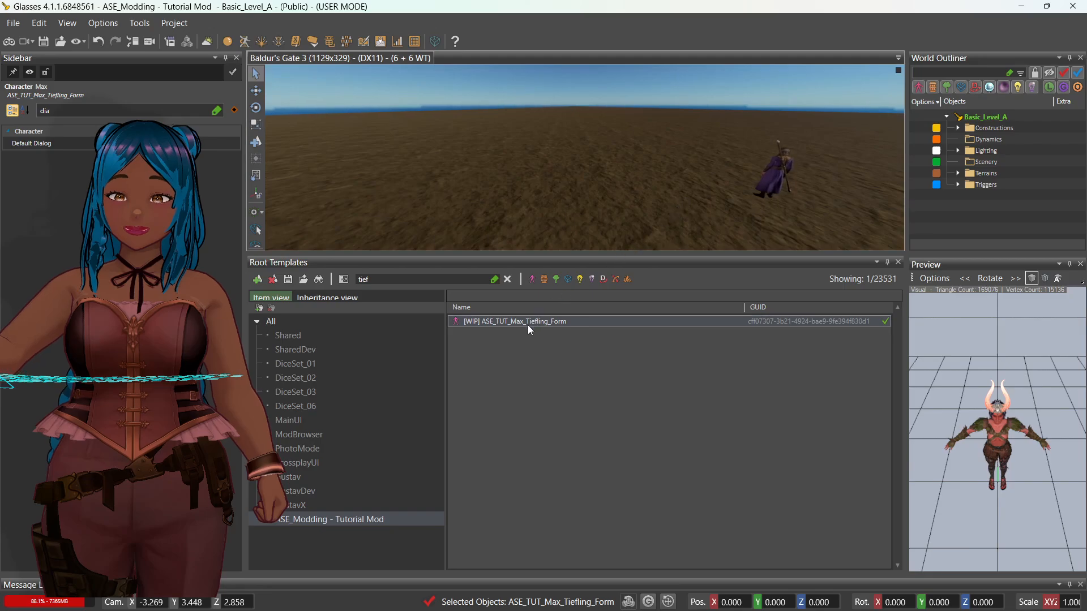
{"action": "left_click_drag", "start_coordinate": [528, 325], "coordinate": [684, 220]}
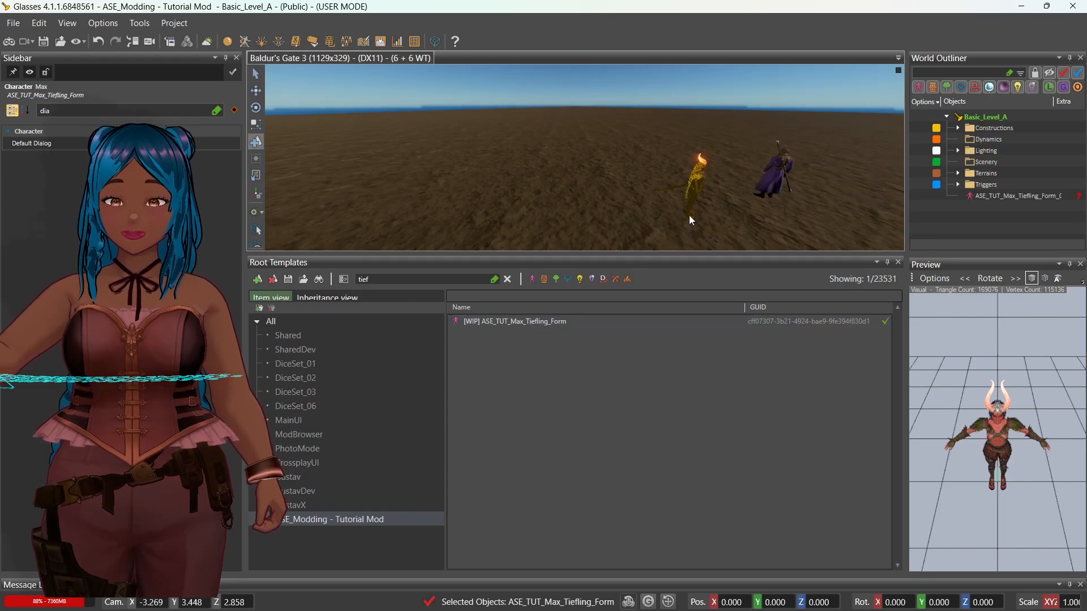
{"action": "left_click", "coordinate": [688, 215]}
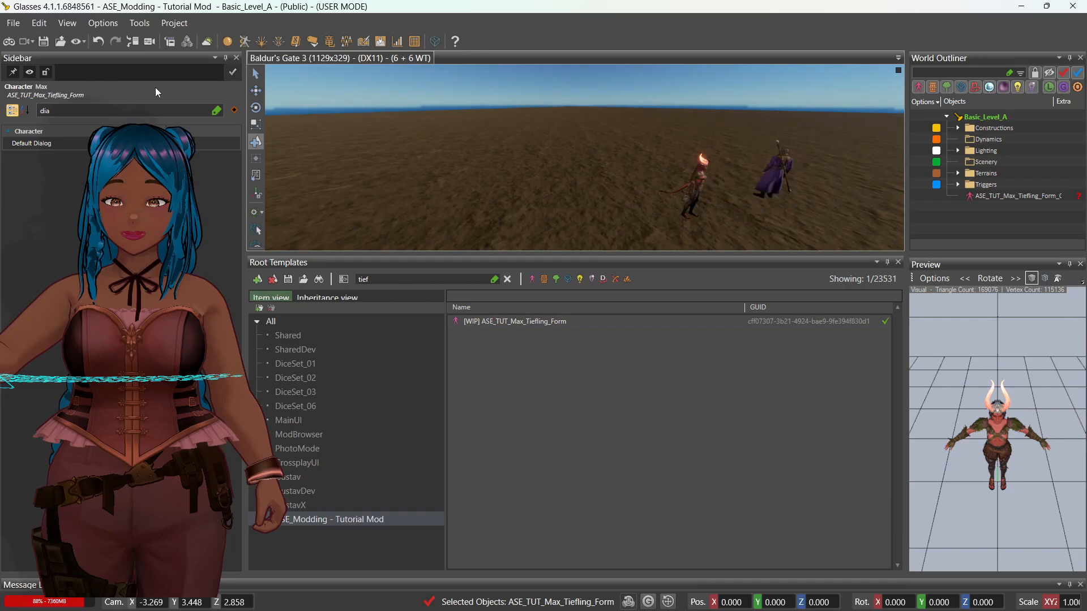
{"action": "left_click", "coordinate": [258, 76]}
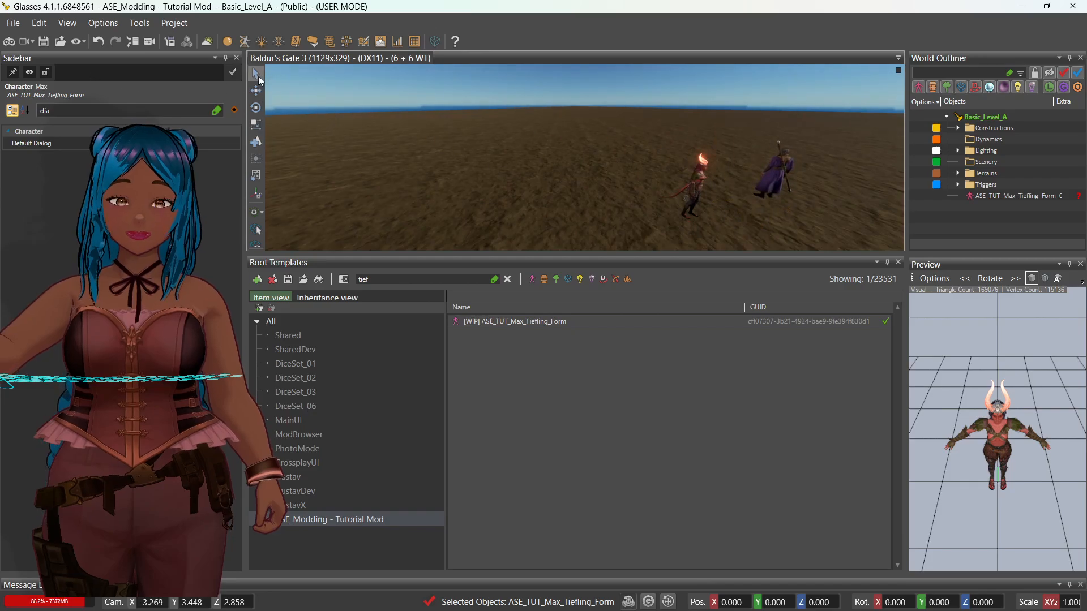
Step: Run the level in game mode, saving the characters, and test the placed tiefling's dialog in an enlarged viewport
{"action": "left_click", "coordinate": [9, 43]}
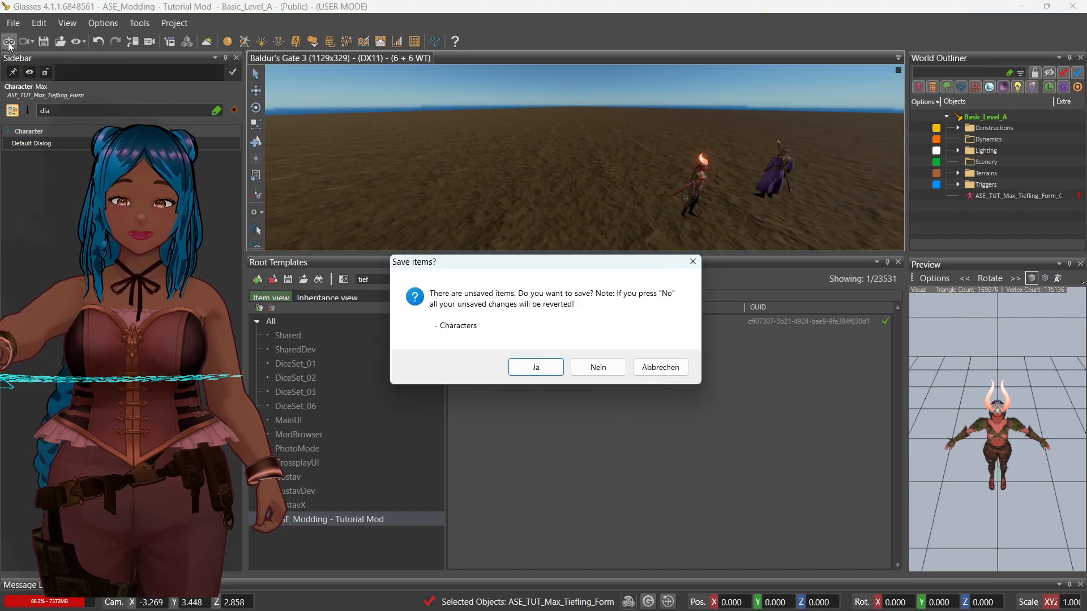
{"action": "left_click", "coordinate": [559, 373]}
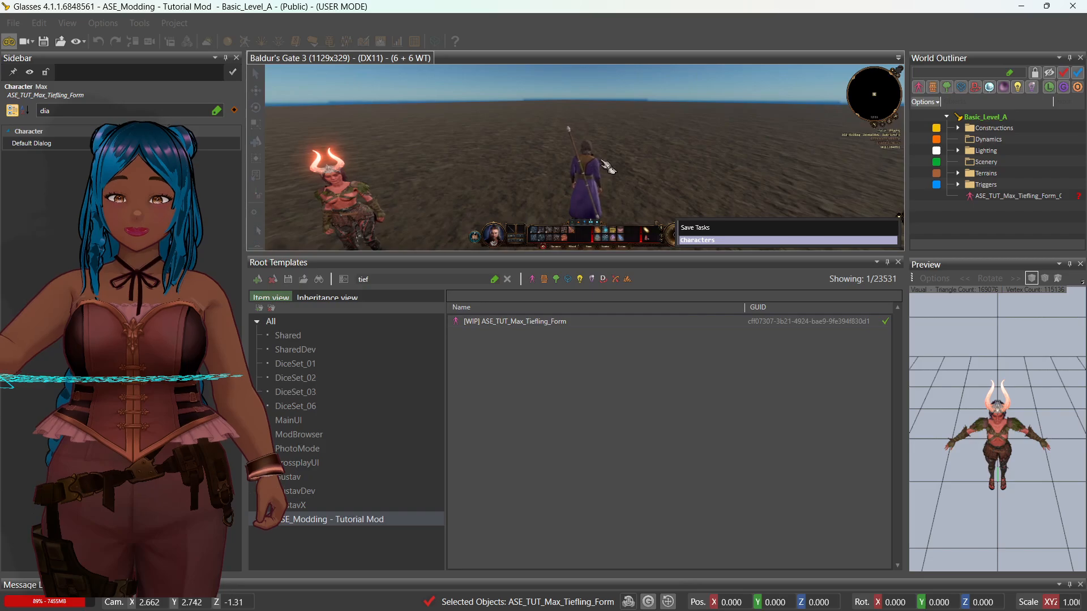
{"action": "left_click", "coordinate": [552, 185]}
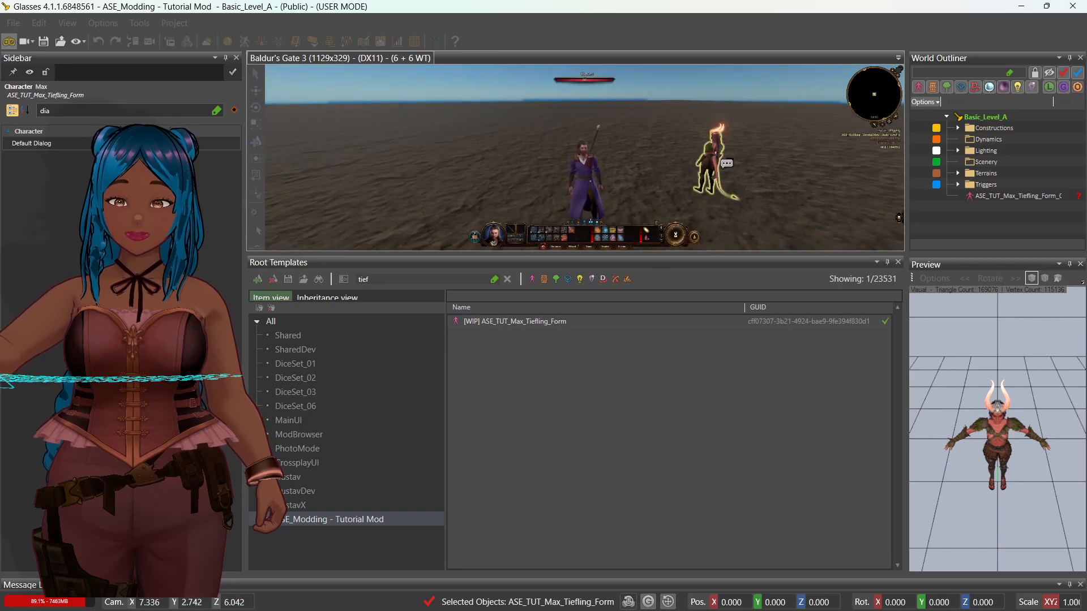
{"action": "left_click", "coordinate": [725, 163]}
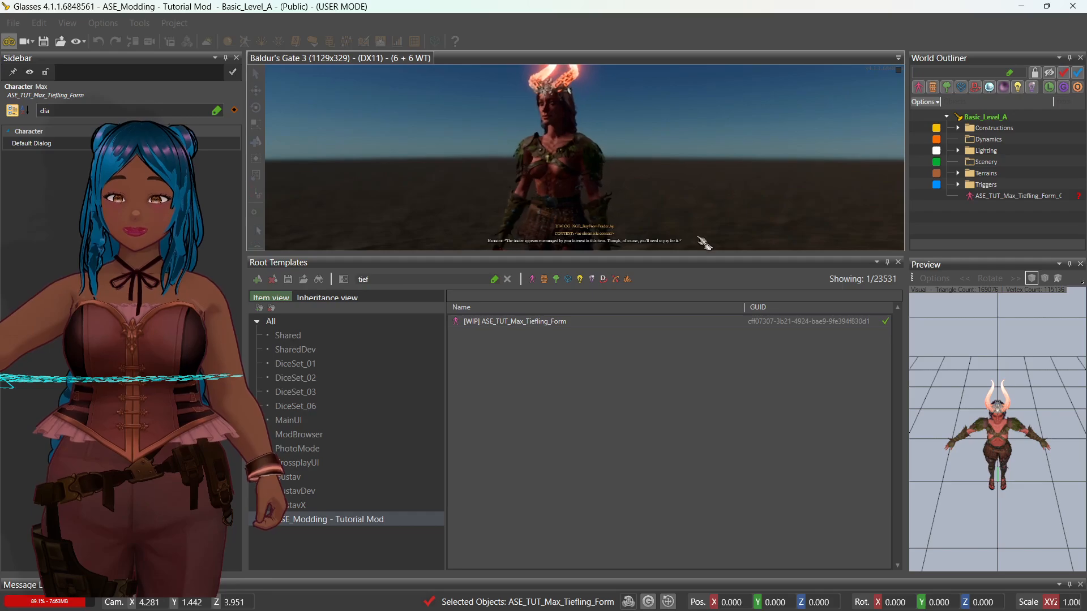
{"action": "left_click_drag", "start_coordinate": [694, 253], "coordinate": [708, 487]}
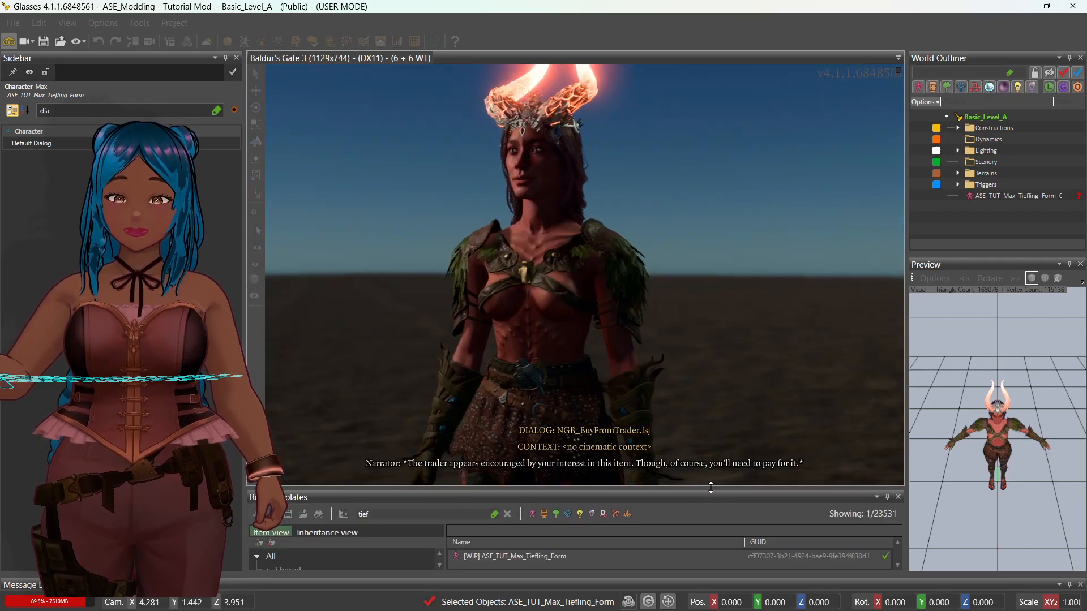
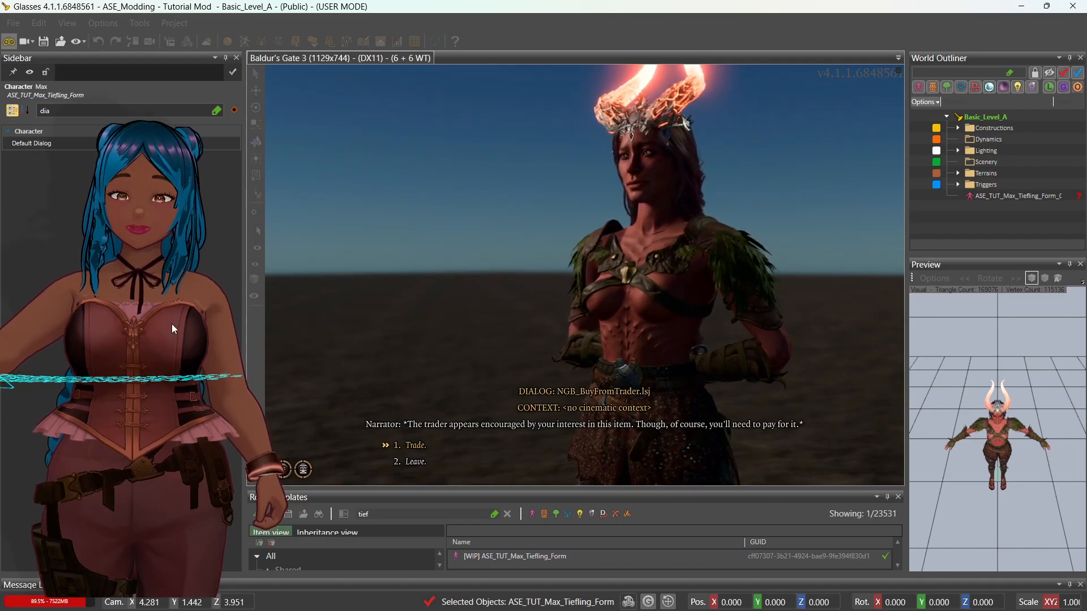
Step: Clear the dialog filter from the template's properties and open its Character Visual Resource in the Character Editor
{"action": "left_click_drag", "start_coordinate": [171, 324], "coordinate": [956, 325]}
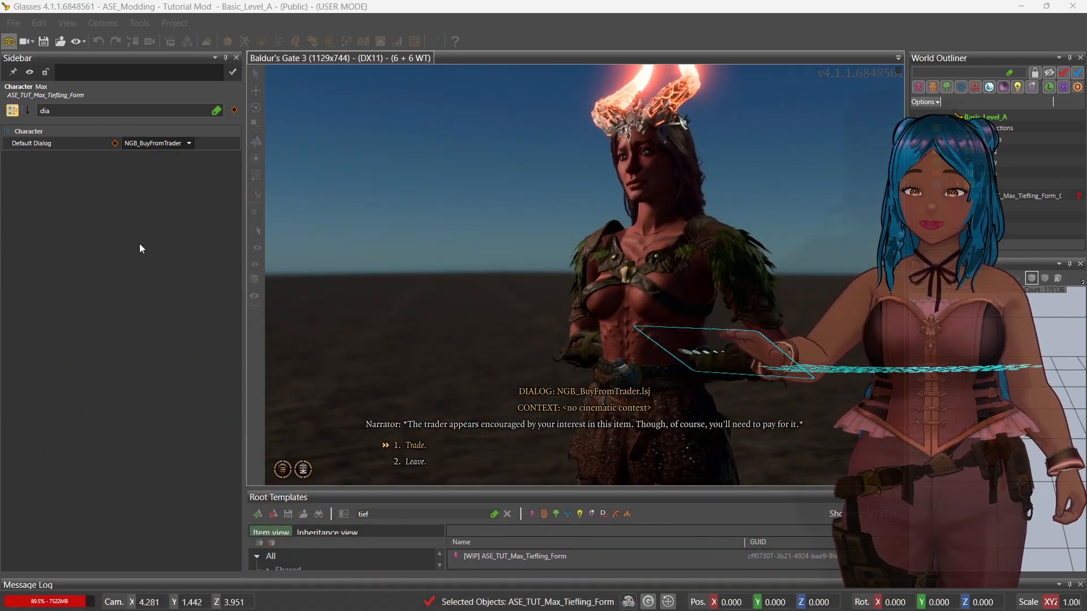
{"action": "left_click", "coordinate": [102, 110]}
{"action": "left_click", "coordinate": [74, 108]}
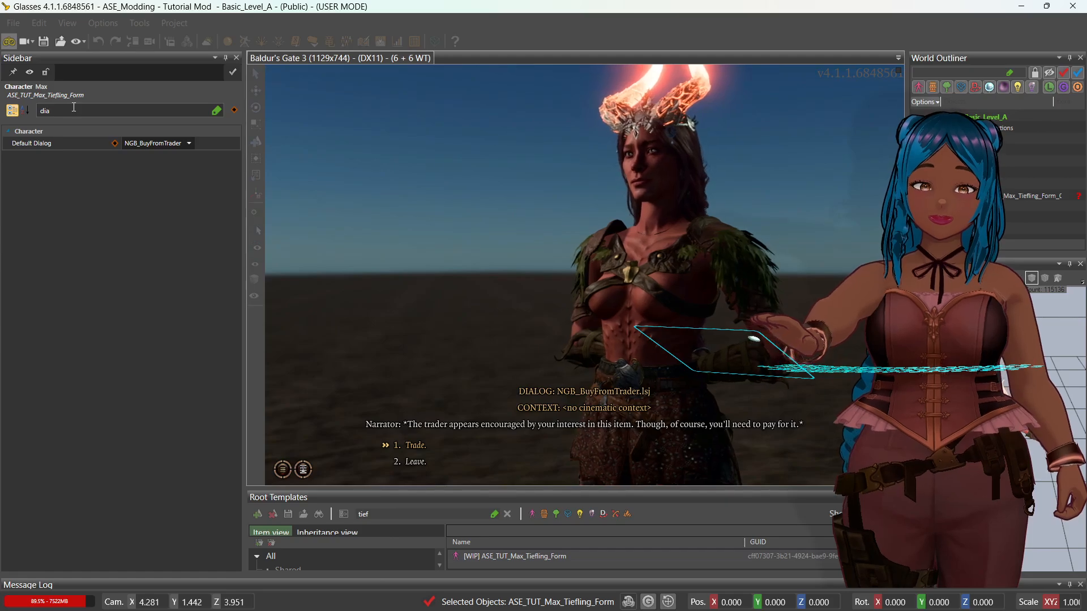
{"action": "left_click_drag", "start_coordinate": [74, 108], "coordinate": [11, 115]}
{"action": "key", "text": "BackSpace"}
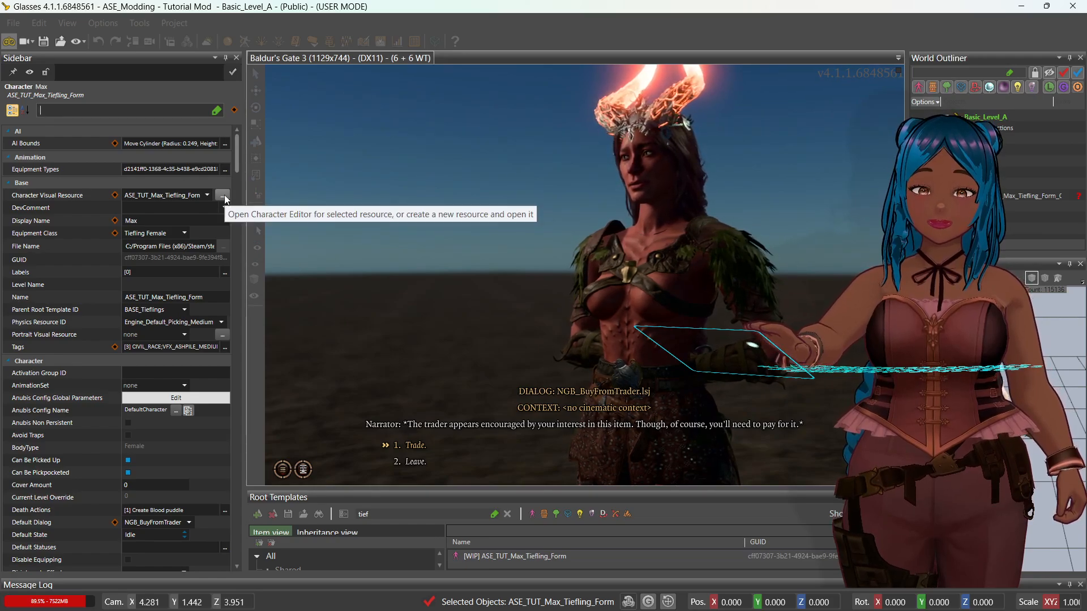
{"action": "left_click", "coordinate": [223, 195]}
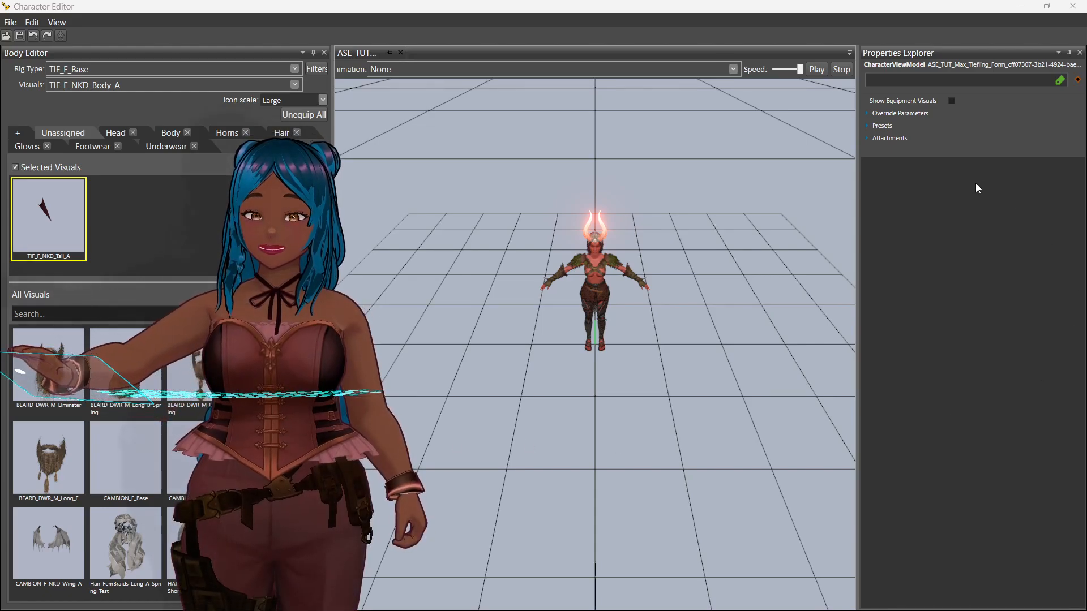
Step: Expand the character's 02 Colour presets and enable the GlowColor override
{"action": "left_click", "coordinate": [867, 125]}
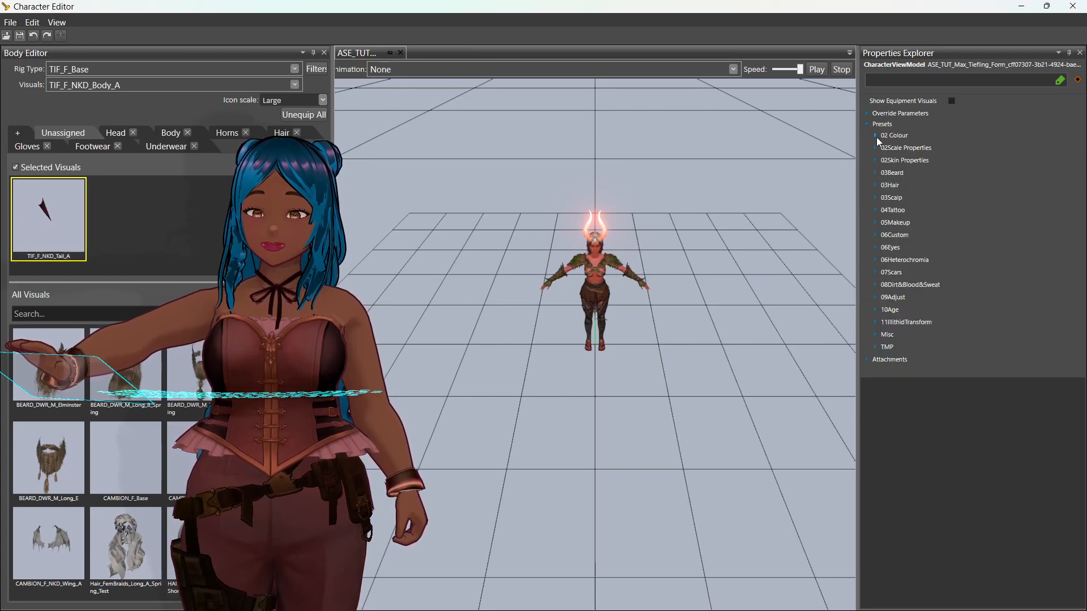
{"action": "left_click", "coordinate": [875, 136]}
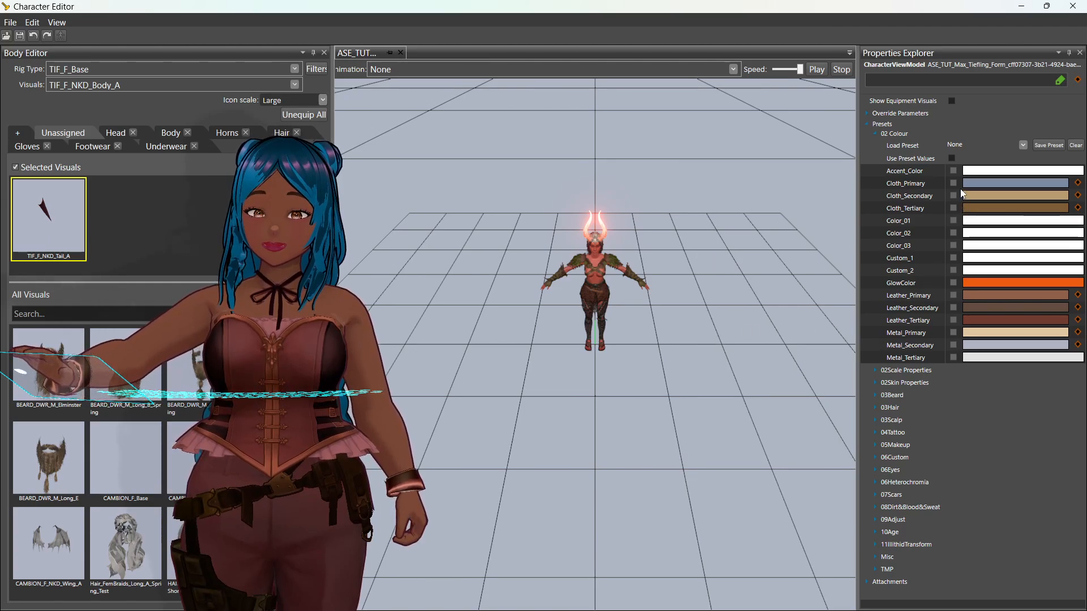
{"action": "left_click", "coordinate": [956, 233]}
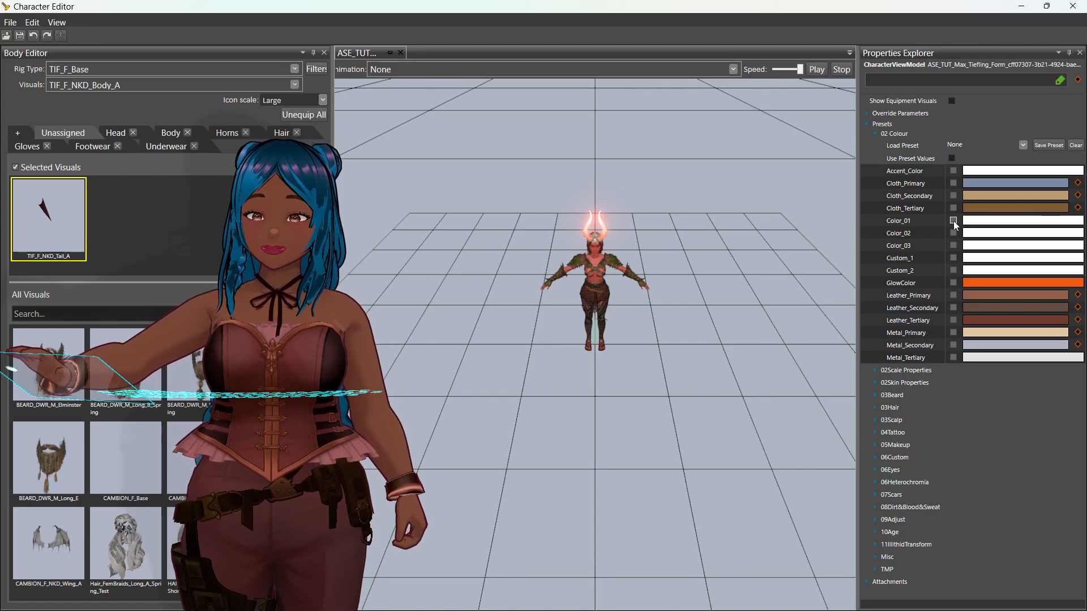
{"action": "left_click", "coordinate": [953, 221]}
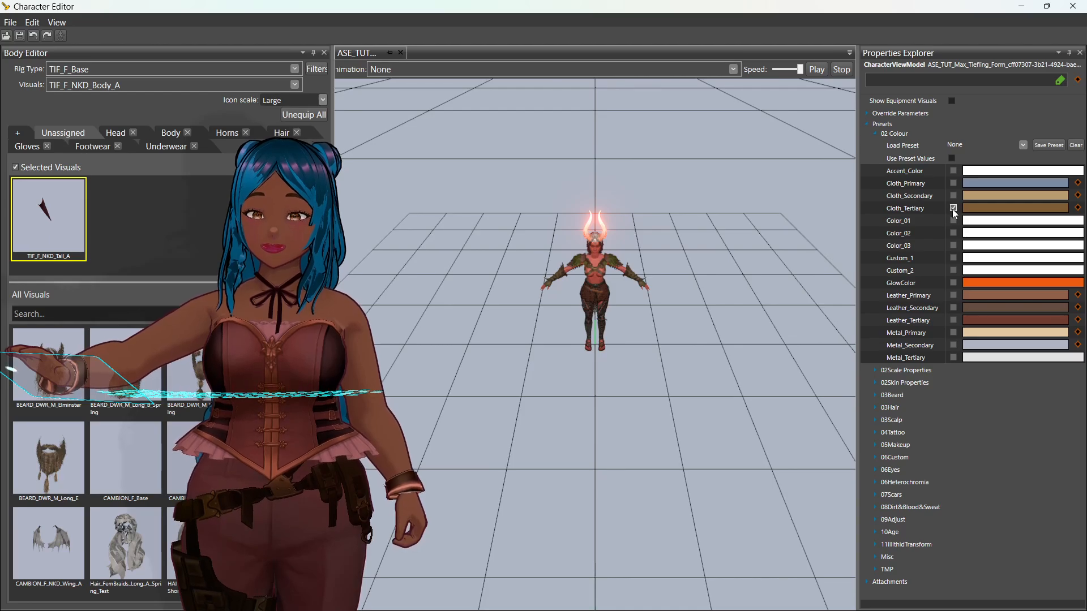
{"action": "left_click", "coordinate": [953, 195]}
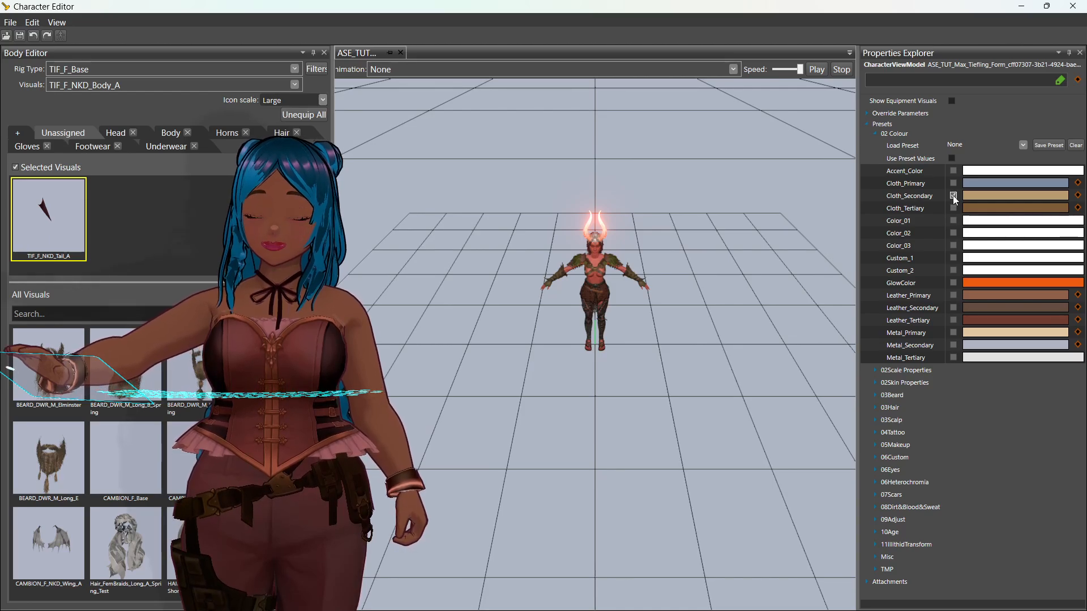
{"action": "left_click", "coordinate": [953, 196]}
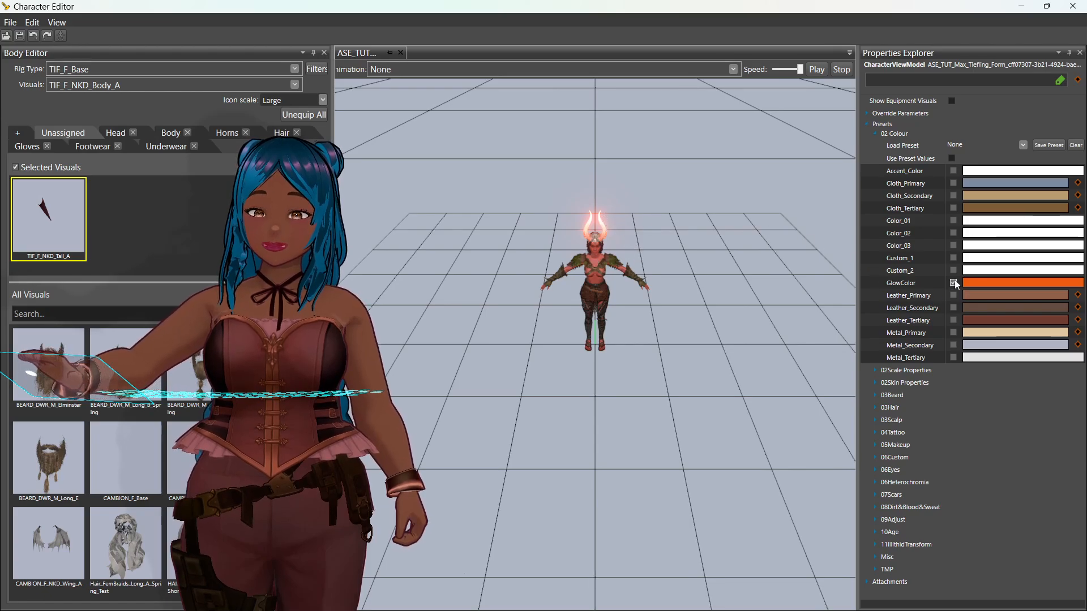
Step: Set GlowColor to a dark green with hue 99.0, saturation 0.794 and value 0.152
{"action": "left_click", "coordinate": [989, 281]}
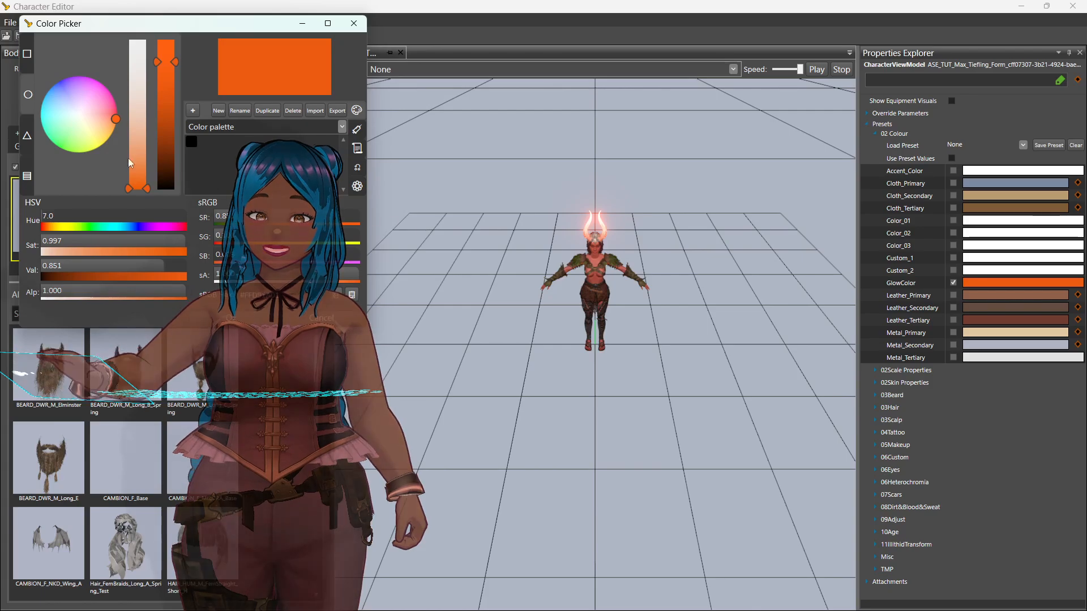
{"action": "left_click", "coordinate": [75, 146]}
{"action": "left_click_drag", "start_coordinate": [163, 135], "coordinate": [180, 166]}
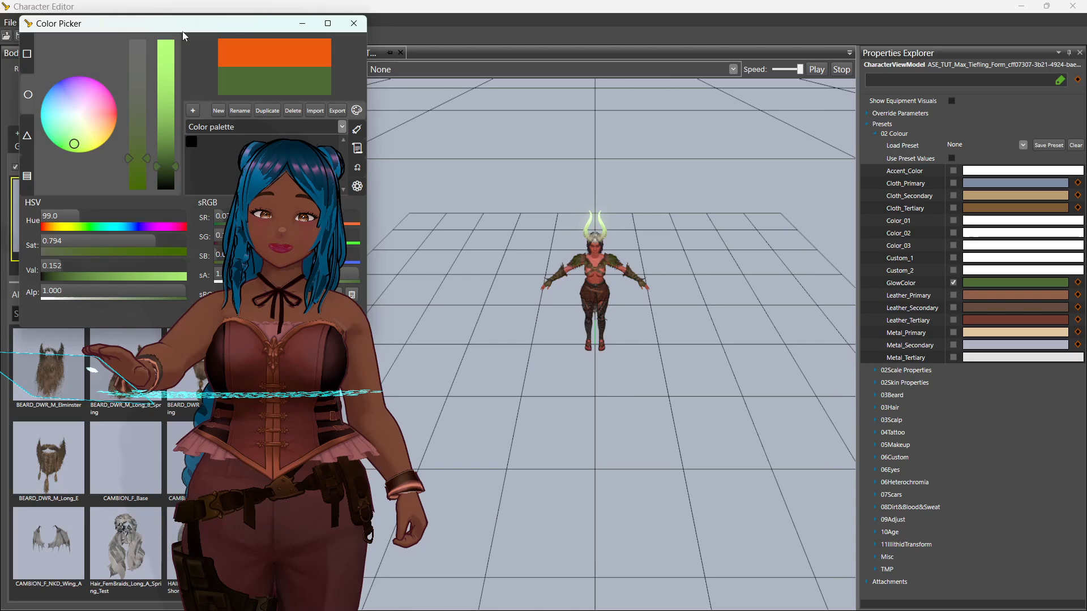
{"action": "left_click_drag", "start_coordinate": [180, 25], "coordinate": [630, 96]}
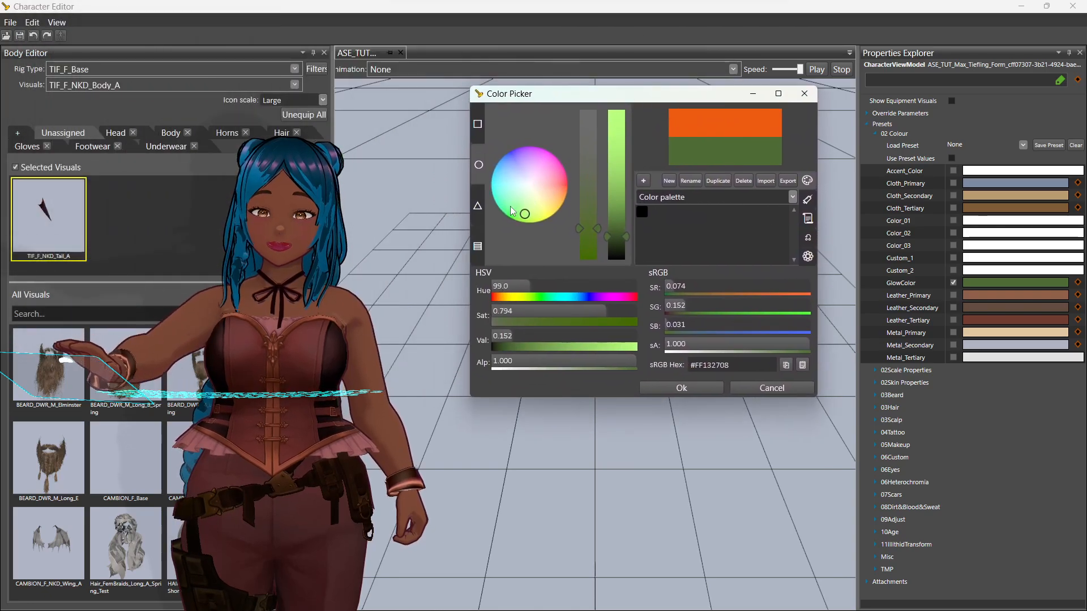
{"action": "left_click", "coordinate": [692, 388]}
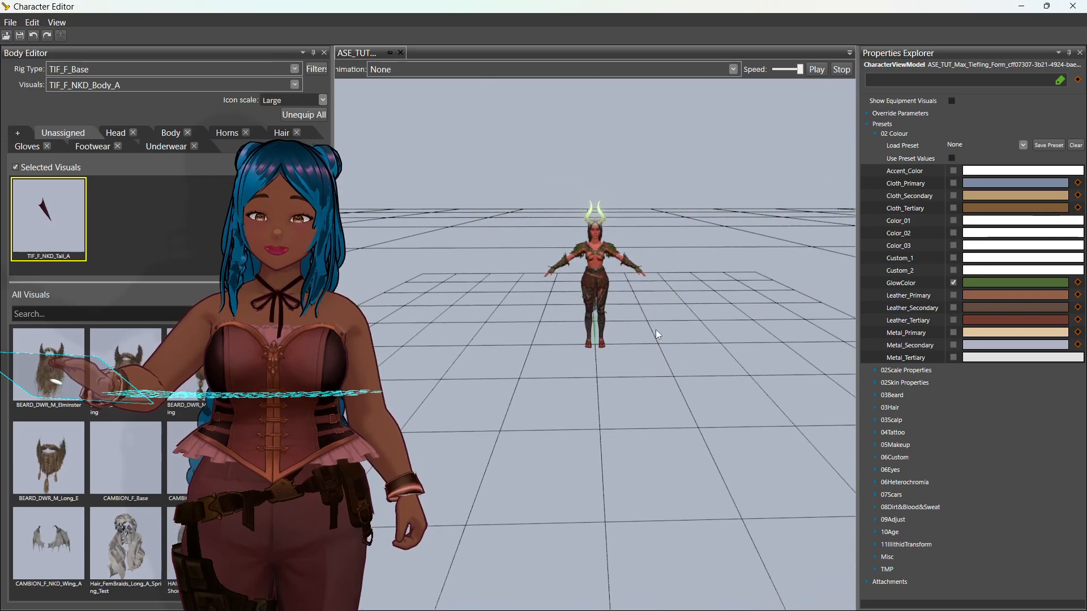
{"action": "middle_click_drag", "start_coordinate": [779, 318], "coordinate": [781, 324]}
Step: Change GlowColor to a brighter yellow-green with hue 80.4, saturation 0.796 and value 0.466, and check the horns
{"action": "left_click", "coordinate": [1001, 284]}
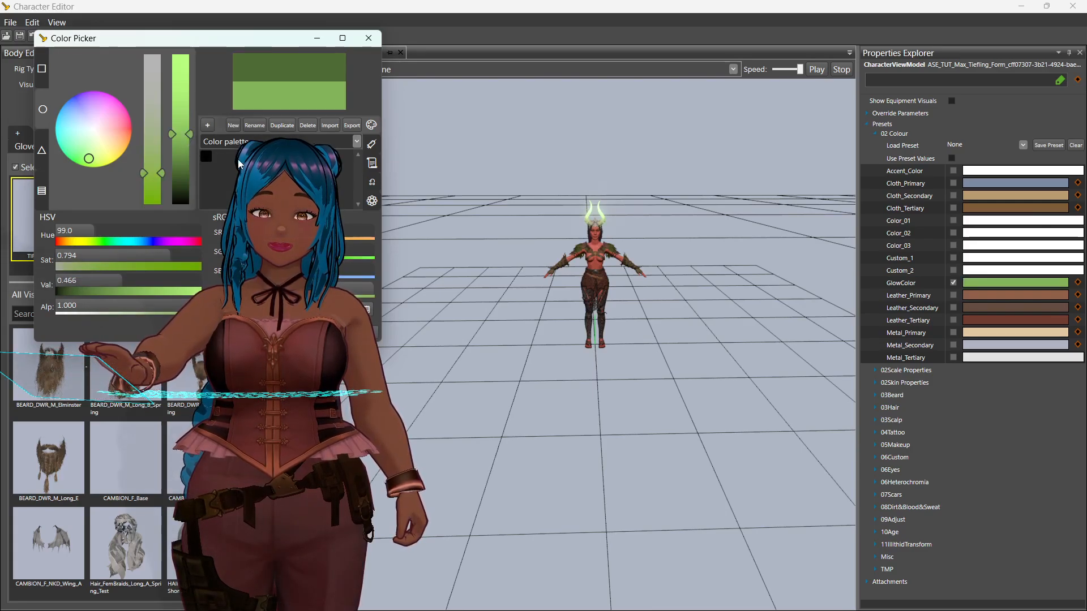
{"action": "left_click_drag", "start_coordinate": [264, 38], "coordinate": [529, 56]}
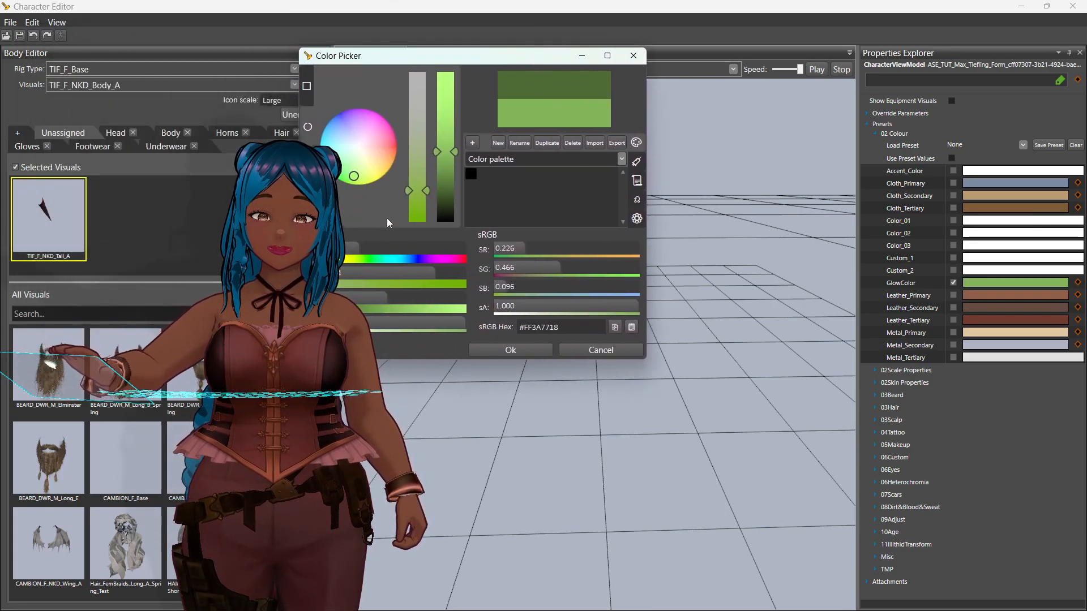
{"action": "left_click", "coordinate": [538, 352]}
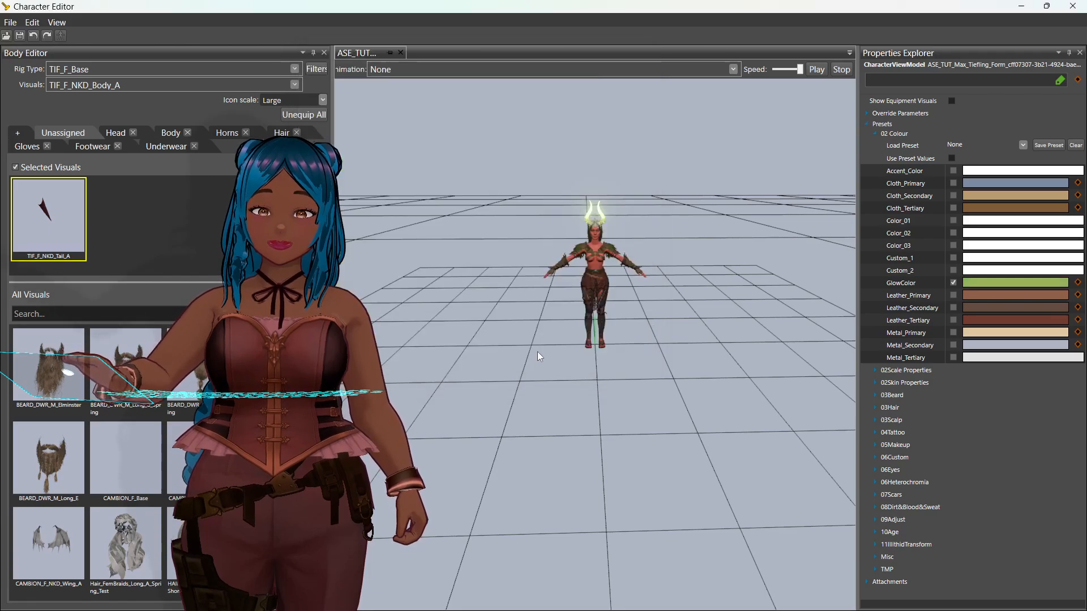
{"action": "left_click_drag", "start_coordinate": [538, 351], "coordinate": [572, 340]}
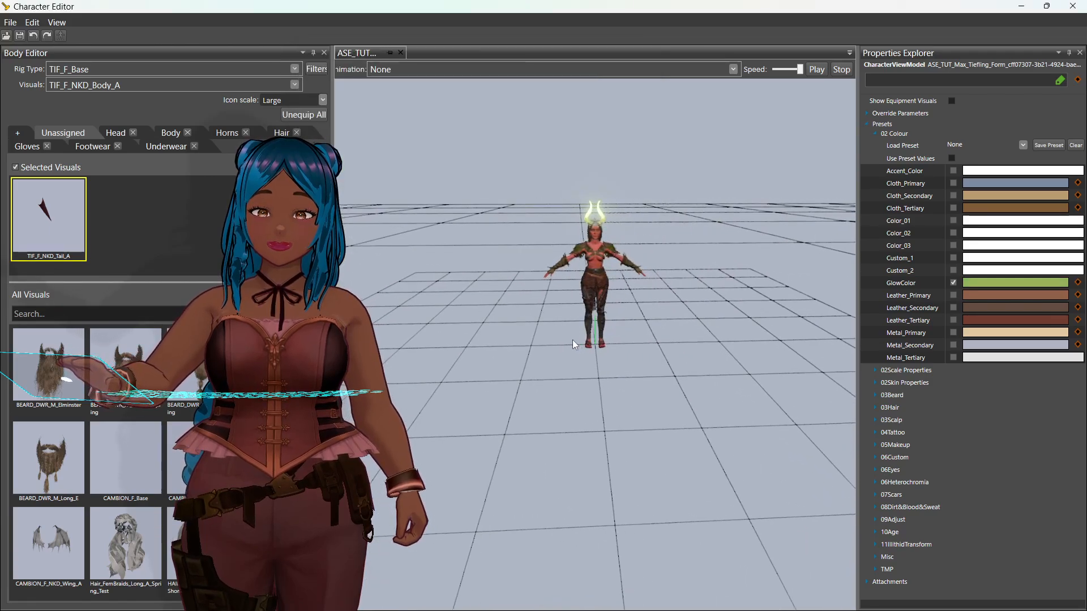
Step: Set GlowColor to the purer green #FF185D16 and check the horns' glow on the model
{"action": "left_click", "coordinate": [998, 287]}
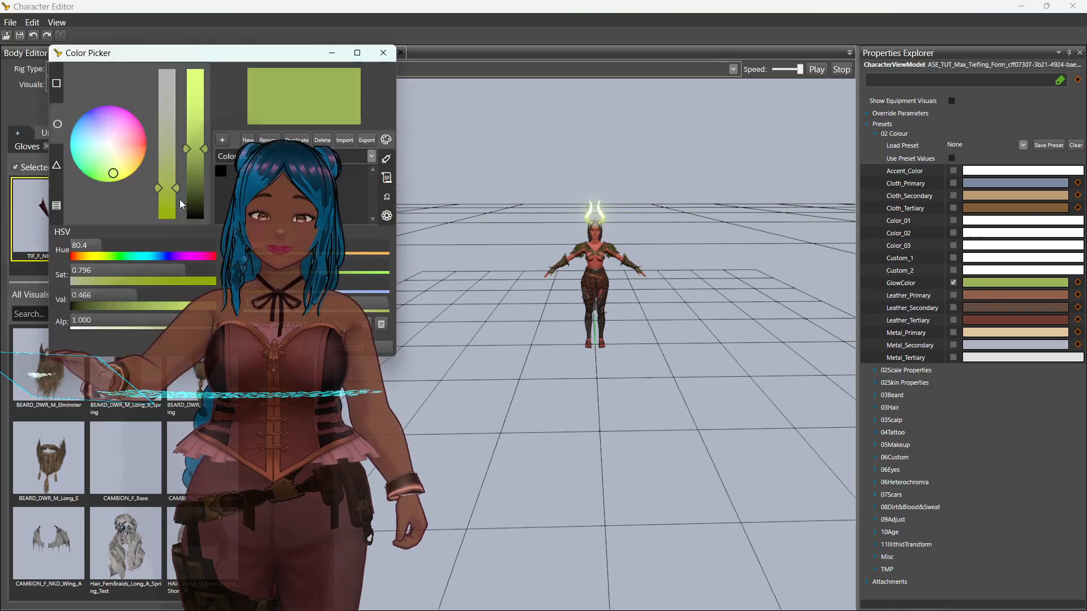
{"action": "left_click", "coordinate": [97, 173]}
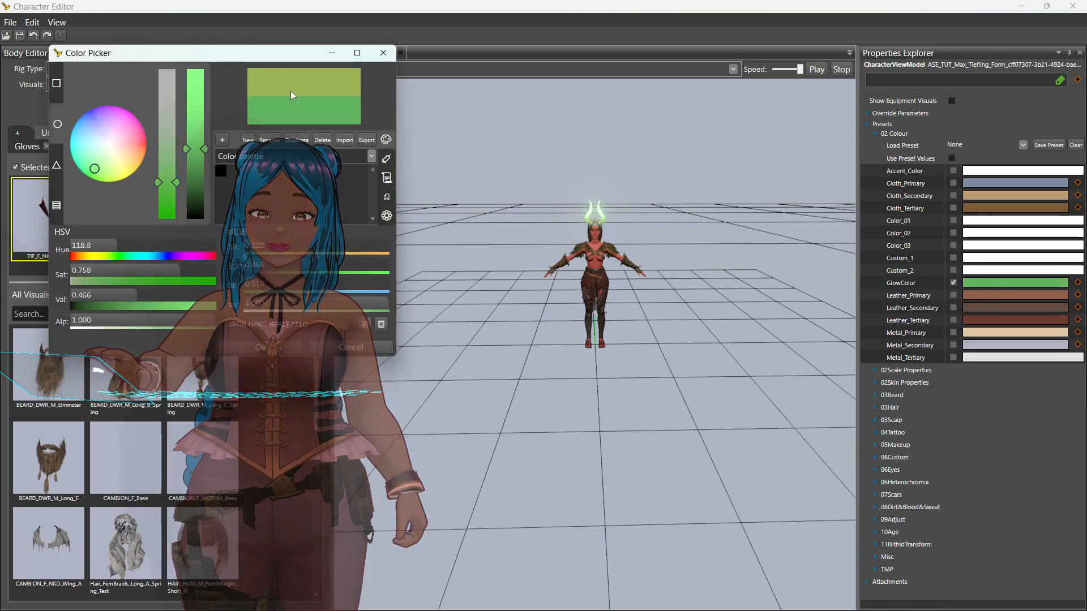
{"action": "left_click_drag", "start_coordinate": [276, 53], "coordinate": [434, 49]}
{"action": "left_click", "coordinate": [359, 162]}
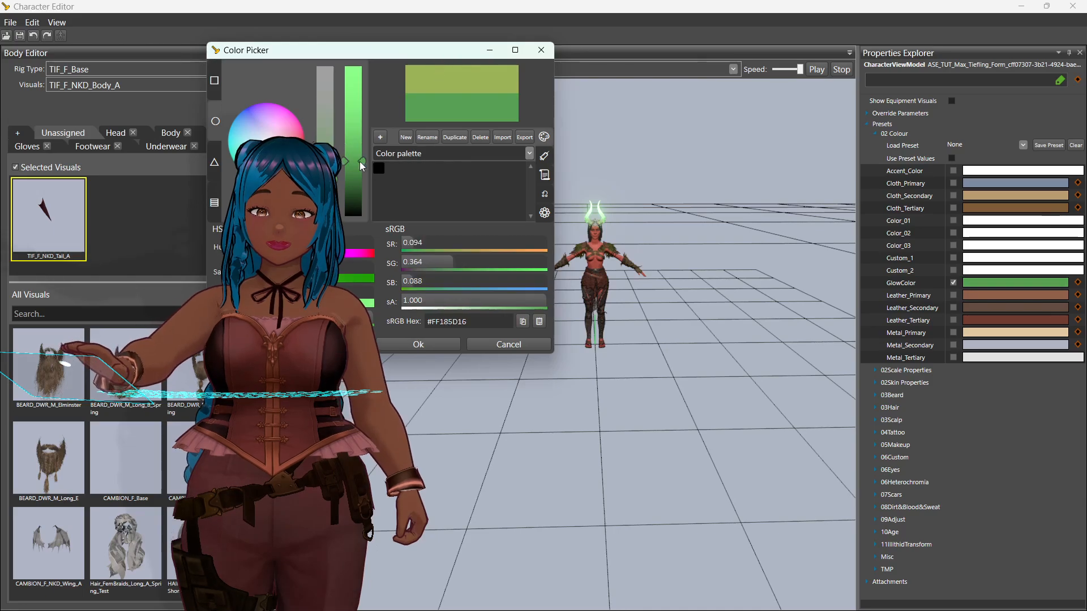
{"action": "left_click", "coordinate": [436, 344]}
{"action": "mouse_move", "coordinate": [566, 337]}
{"action": "middle_mouse_down"}
{"action": "mouse_move", "coordinate": [752, 337]}
{"action": "mouse_move", "coordinate": [572, 343]}
{"action": "middle_mouse_up"}
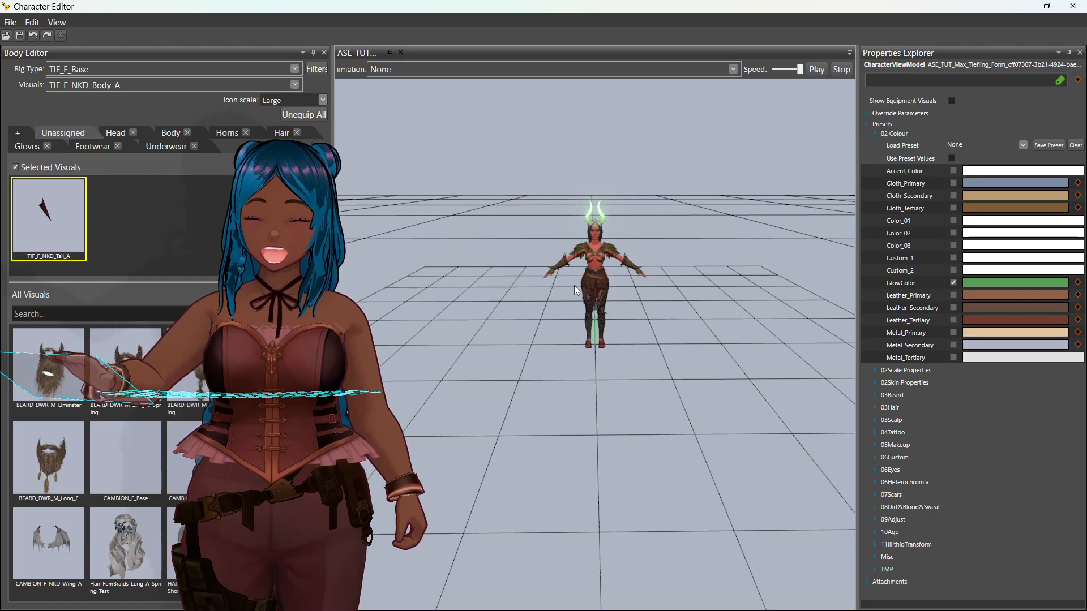
Step: Switch from the 02 Colour to the 03Hair presets and set Eyebrow_Color to dark brown, sRGB 0.046, 0.024, 0.014
{"action": "left_click", "coordinate": [875, 134]}
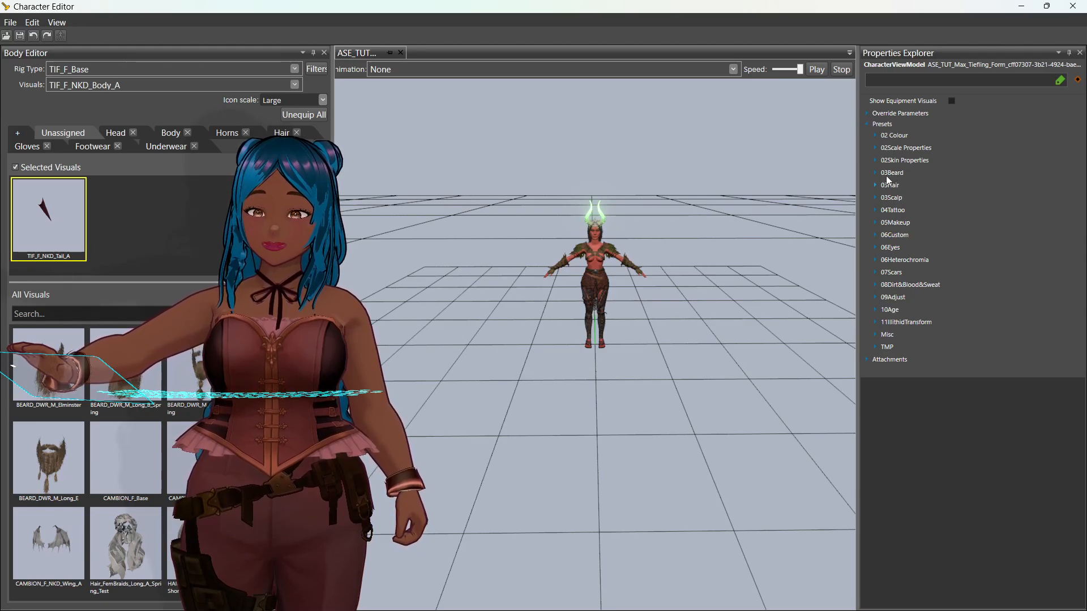
{"action": "left_click", "coordinate": [875, 185]}
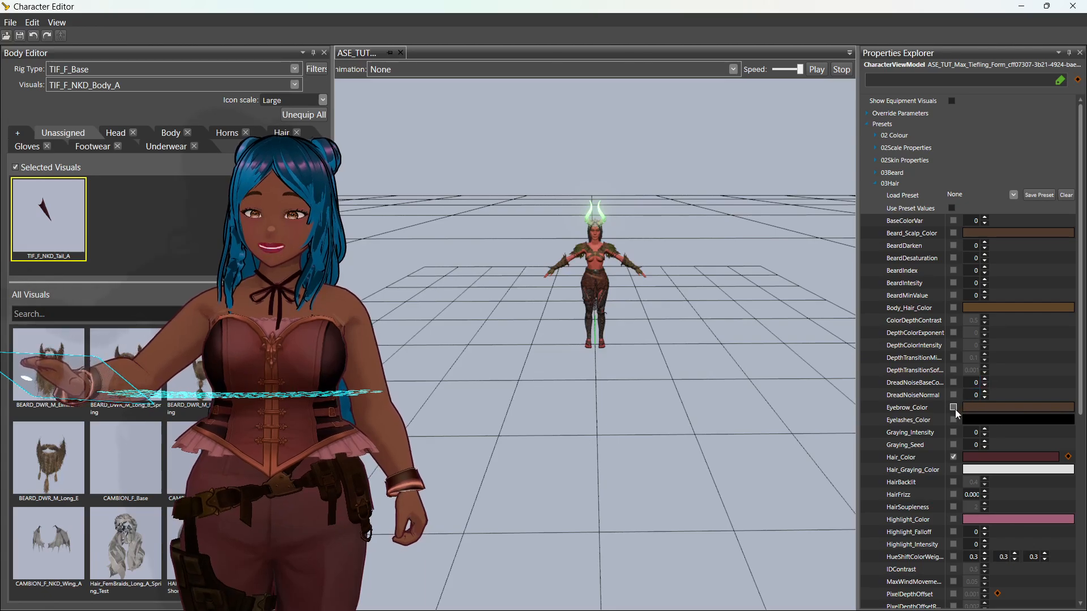
{"action": "left_click", "coordinate": [996, 410]}
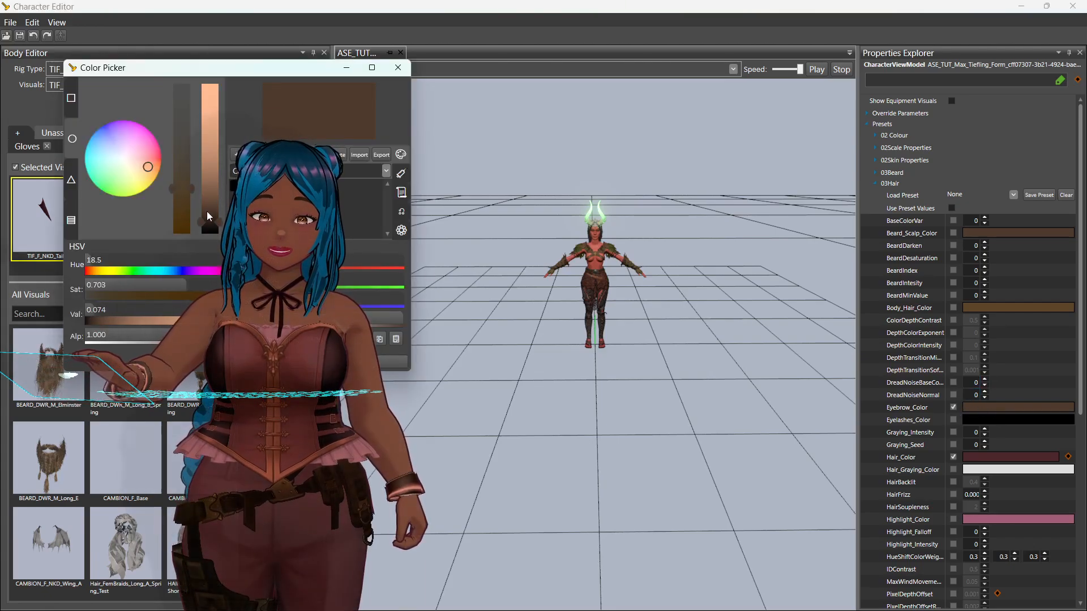
{"action": "left_click_drag", "start_coordinate": [207, 213], "coordinate": [207, 219]}
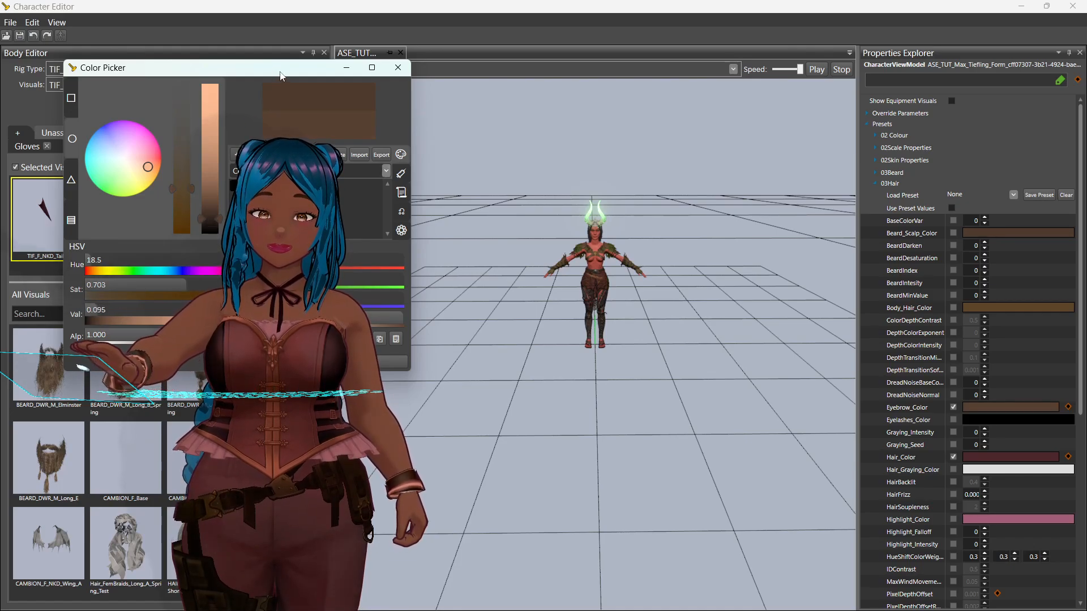
{"action": "left_click_drag", "start_coordinate": [266, 68], "coordinate": [487, 75]}
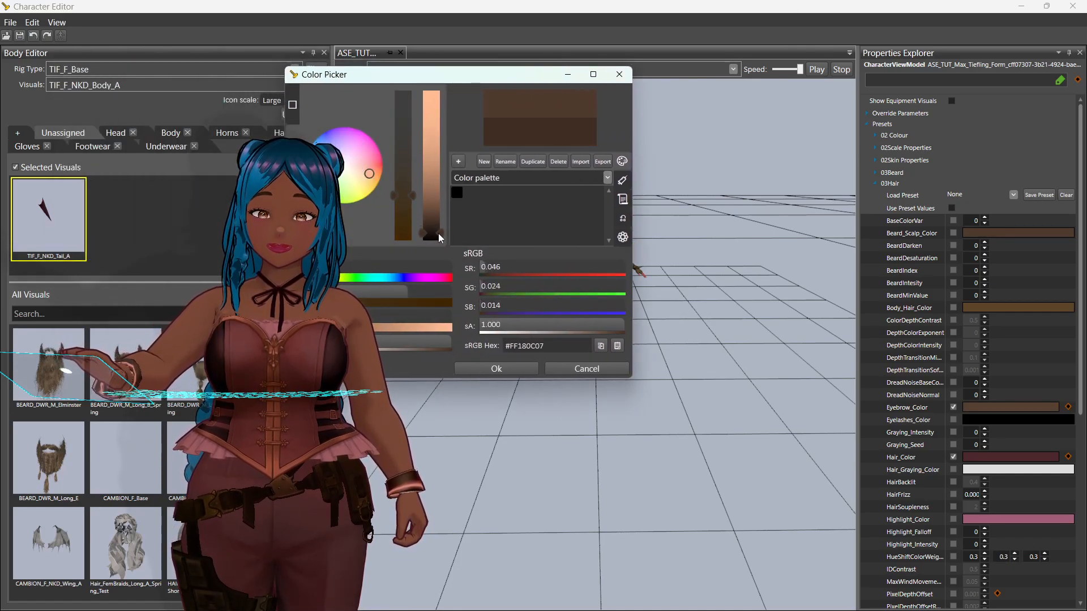
{"action": "left_click", "coordinate": [496, 368]}
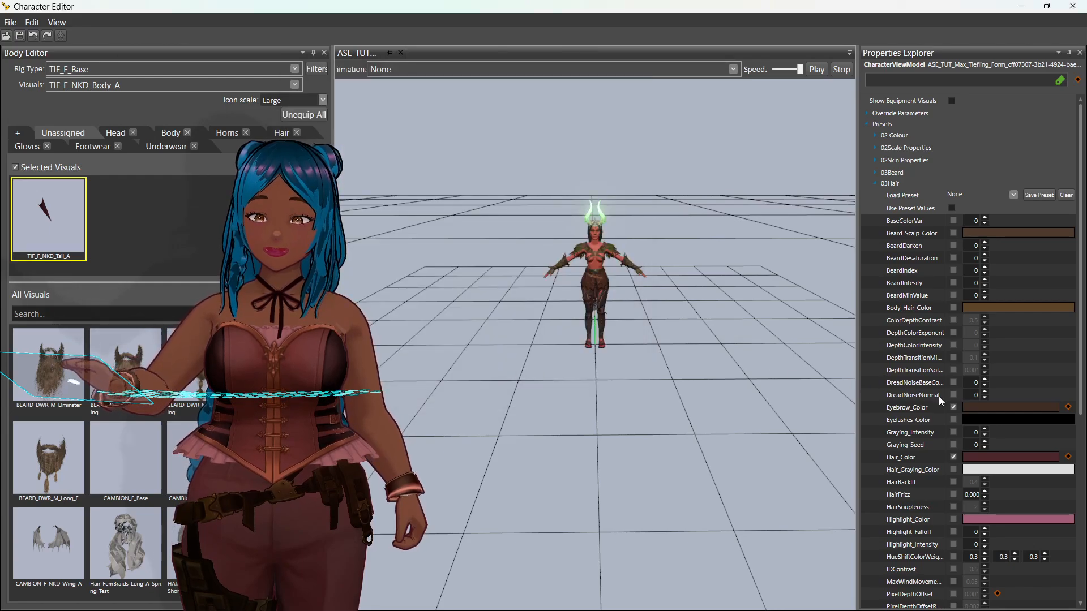
Step: Set Hair_Color to a very dark brown, sRGB 0.023, 0.010, 0.005, and check it on the model
{"action": "left_click", "coordinate": [998, 457]}
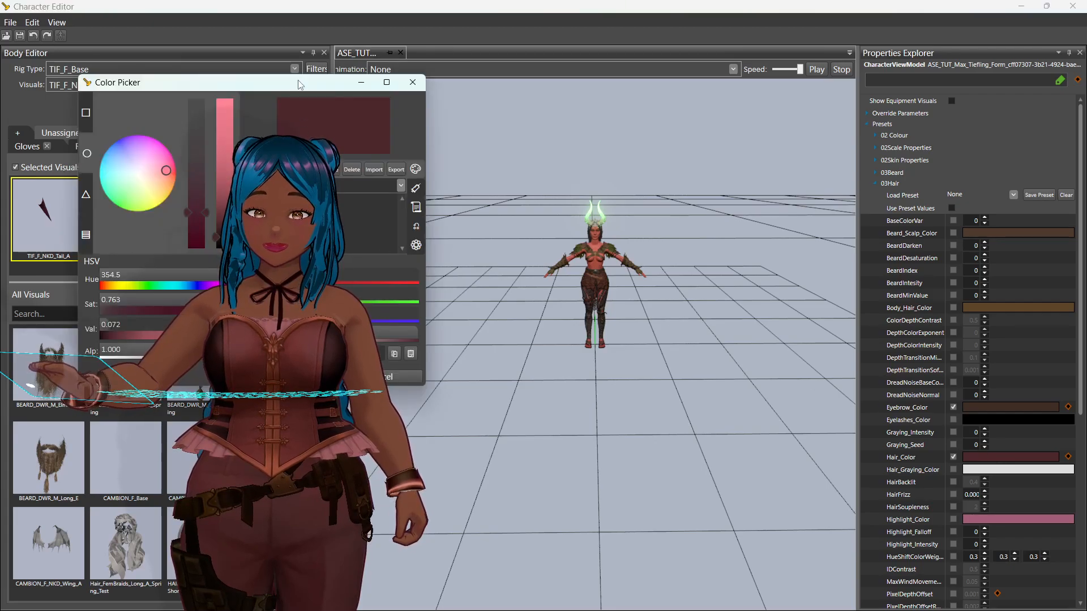
{"action": "left_click_drag", "start_coordinate": [300, 83], "coordinate": [537, 94]}
{"action": "left_click_drag", "start_coordinate": [459, 243], "coordinate": [467, 254]}
{"action": "left_click", "coordinate": [403, 193]}
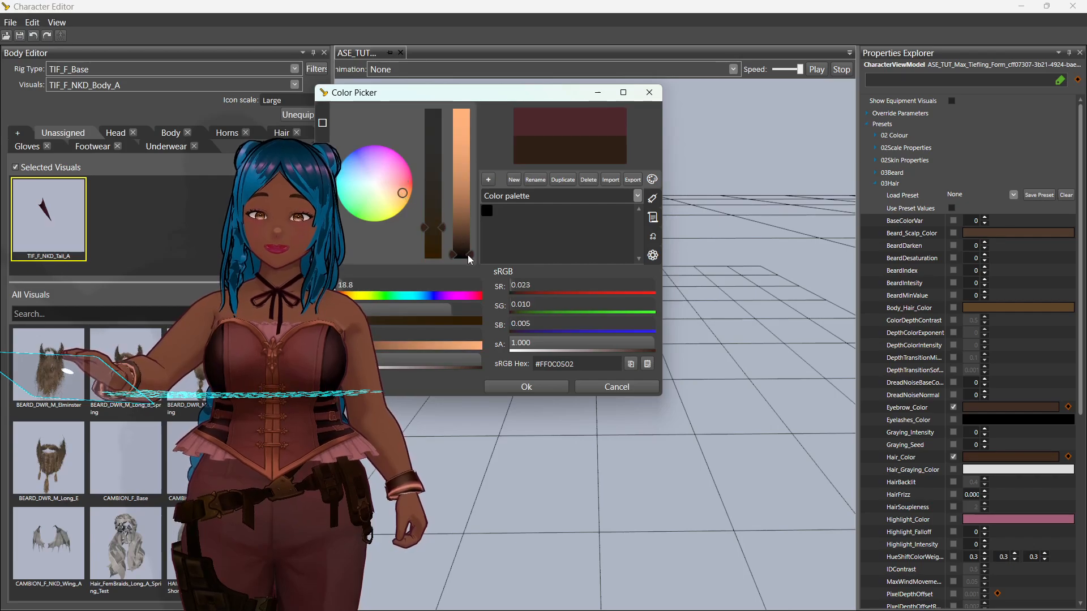
{"action": "left_click", "coordinate": [533, 385]}
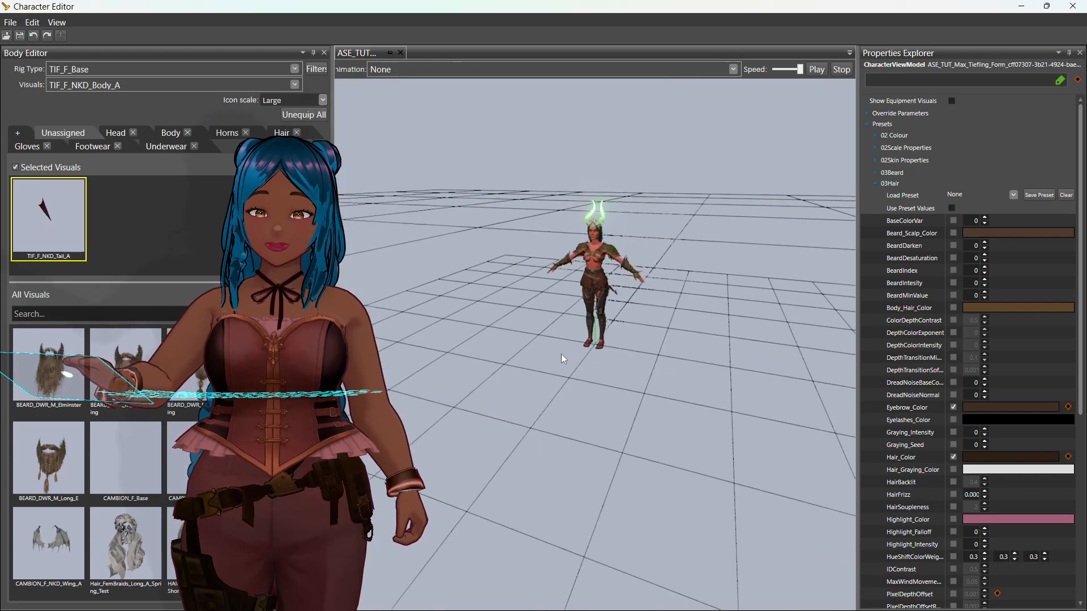
{"action": "middle_click_drag", "start_coordinate": [561, 354], "coordinate": [695, 367]}
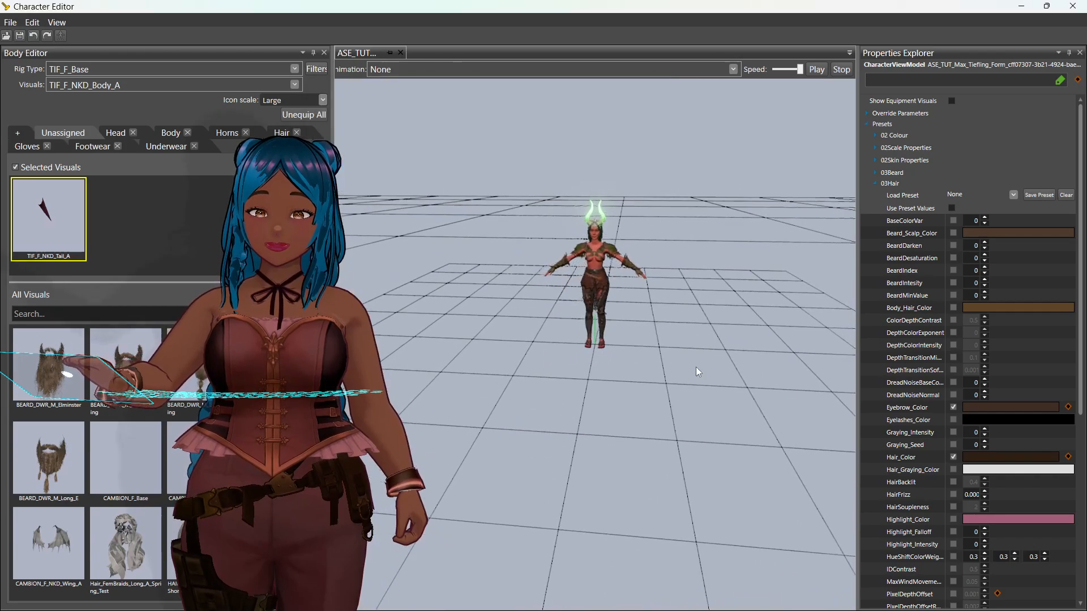
Step: Enable Hair_Graying_Color and set it to a dark green, sRGB 0.048, 0.224, 0.061
{"action": "left_click", "coordinate": [953, 469]}
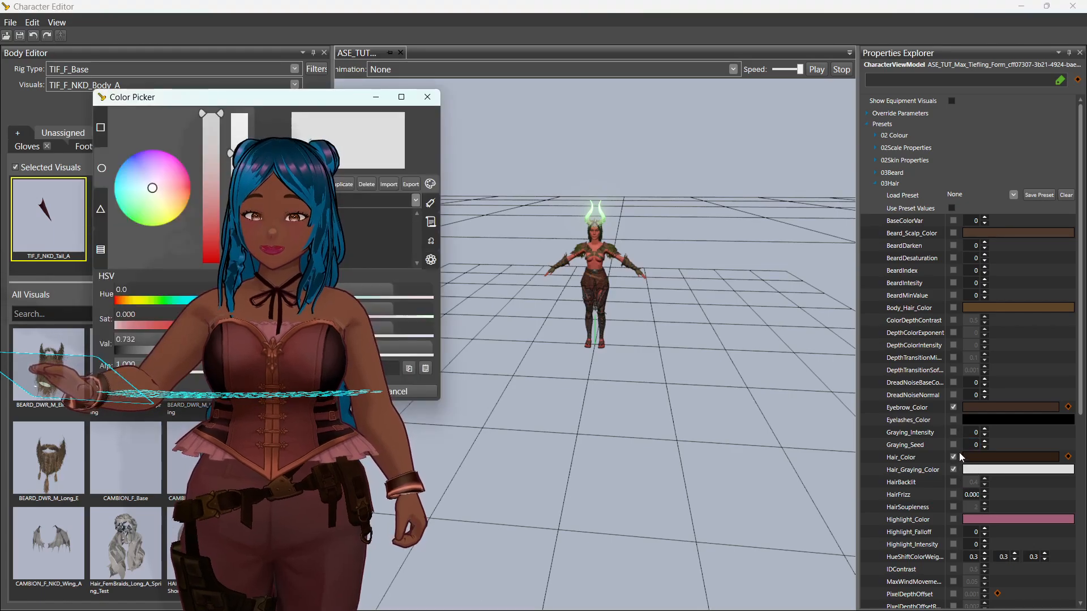
{"action": "left_click_drag", "start_coordinate": [231, 103], "coordinate": [572, 214]}
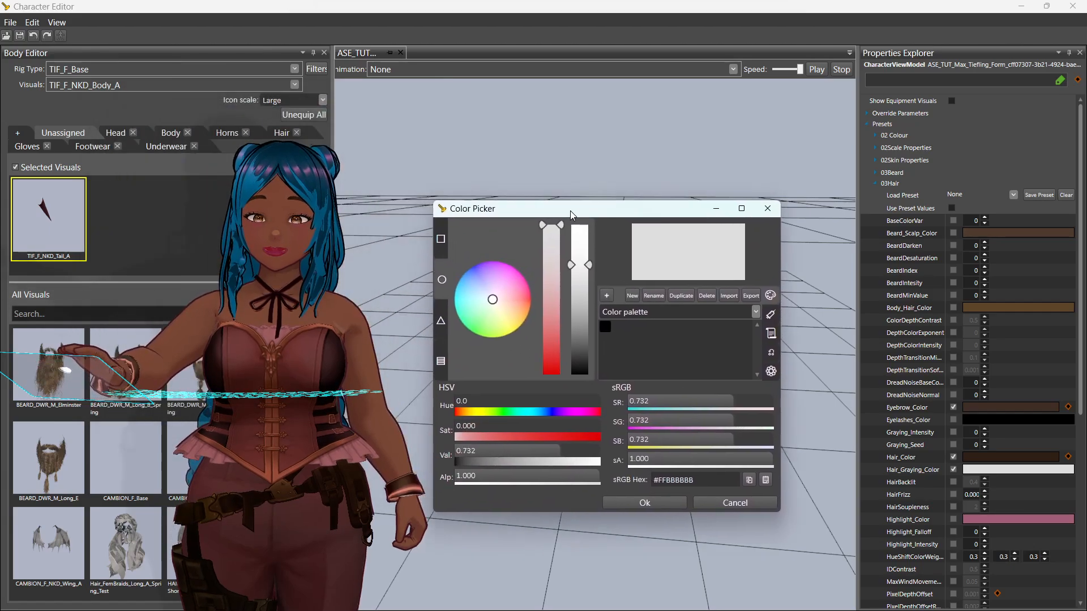
{"action": "left_click", "coordinate": [477, 323]}
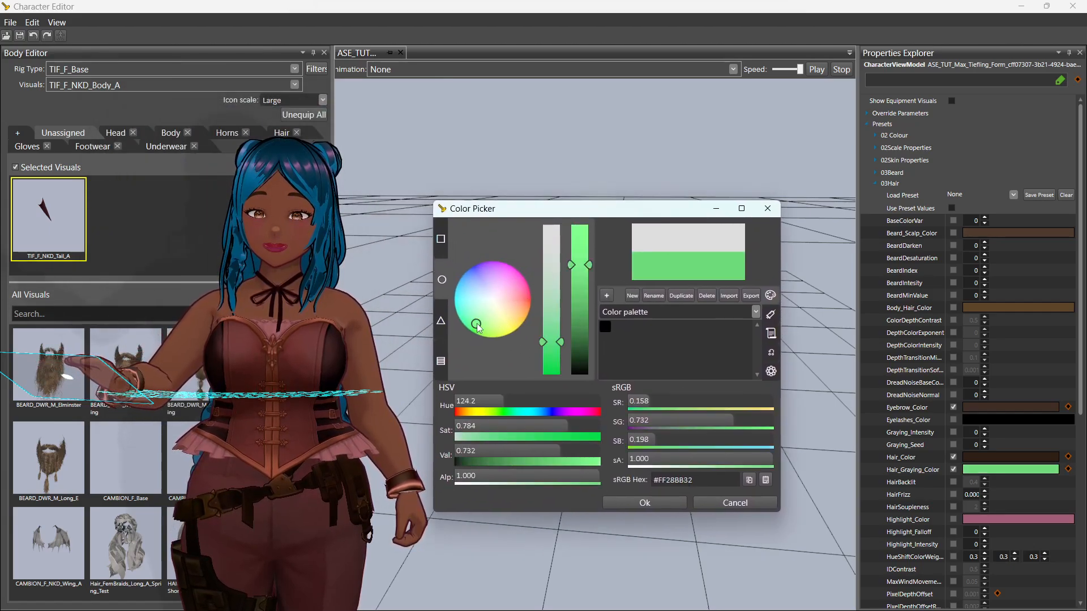
{"action": "left_click", "coordinate": [588, 341]}
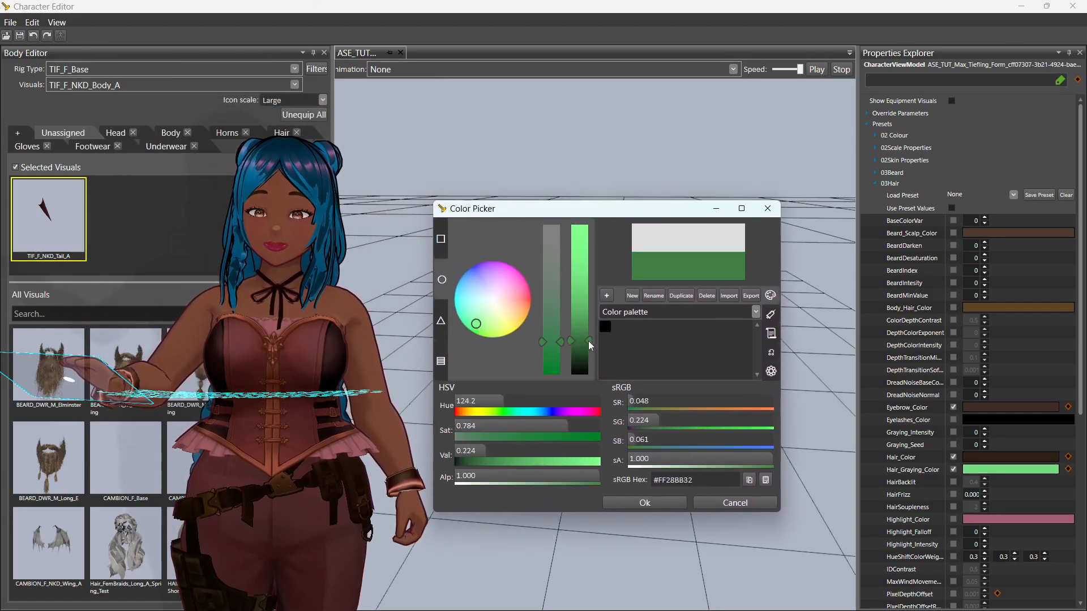
{"action": "left_click", "coordinate": [663, 501]}
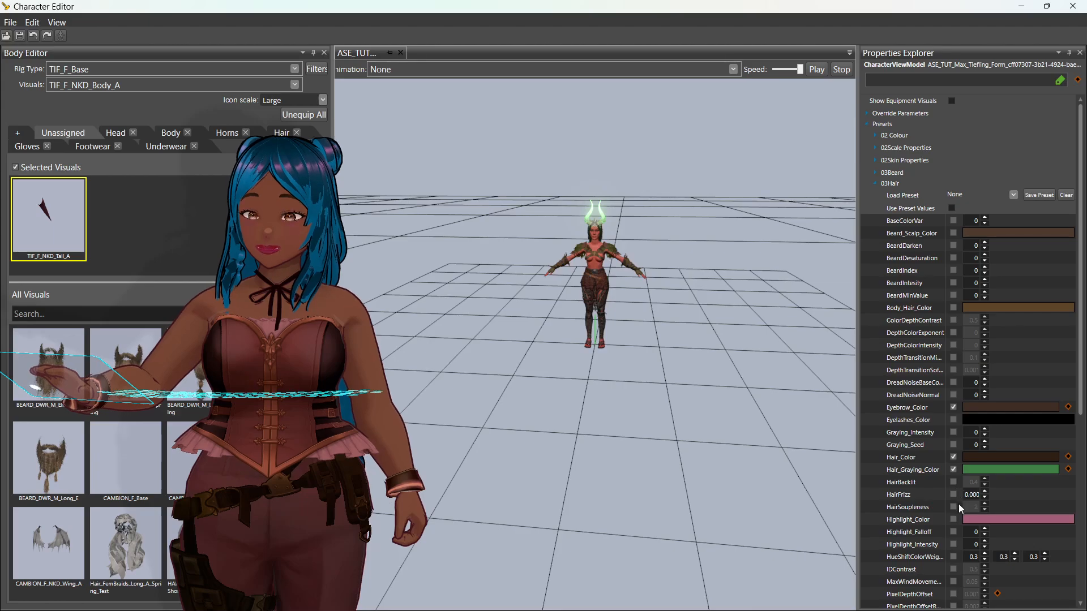
Step: Enable Highlight_Falloff, Graying_Intensity and Highlight_Color, and set Highlight_Color to a saturated green, #FF175A06
{"action": "left_click", "coordinate": [953, 532]}
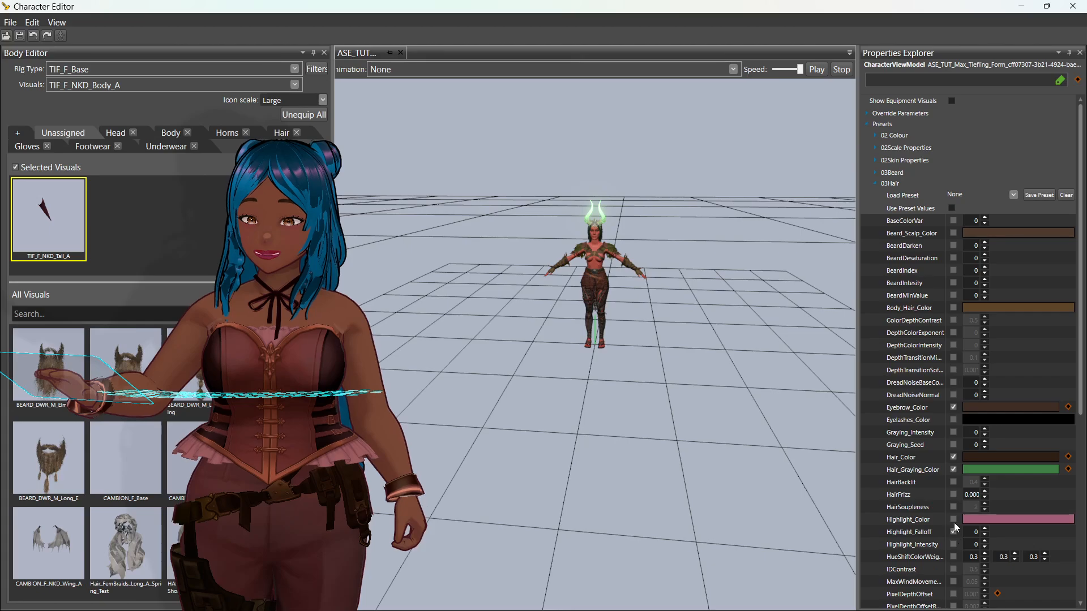
{"action": "left_click", "coordinate": [953, 432]}
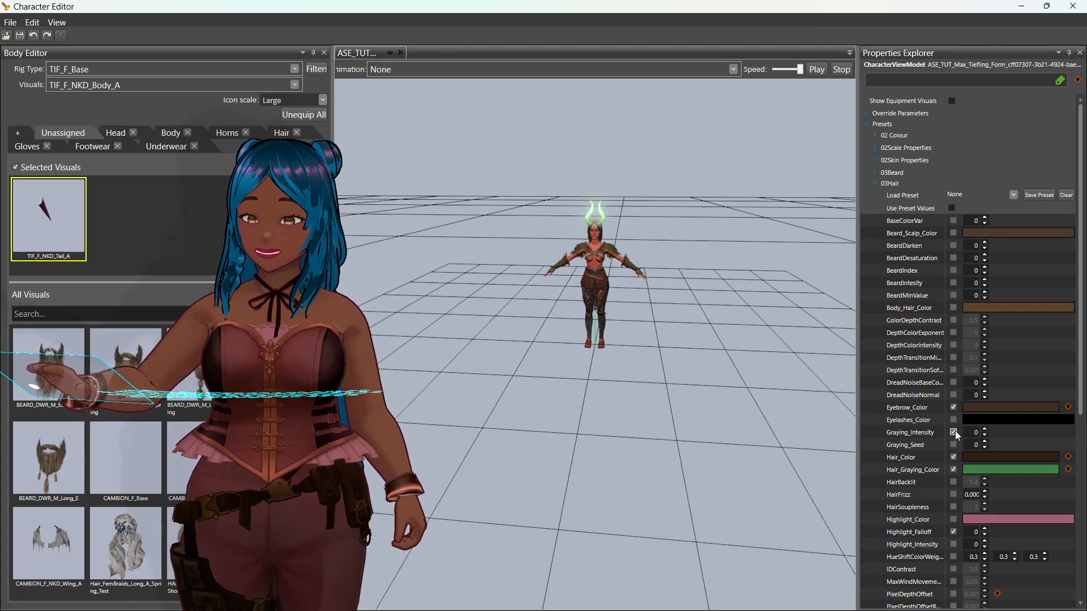
{"action": "left_click", "coordinate": [954, 520]}
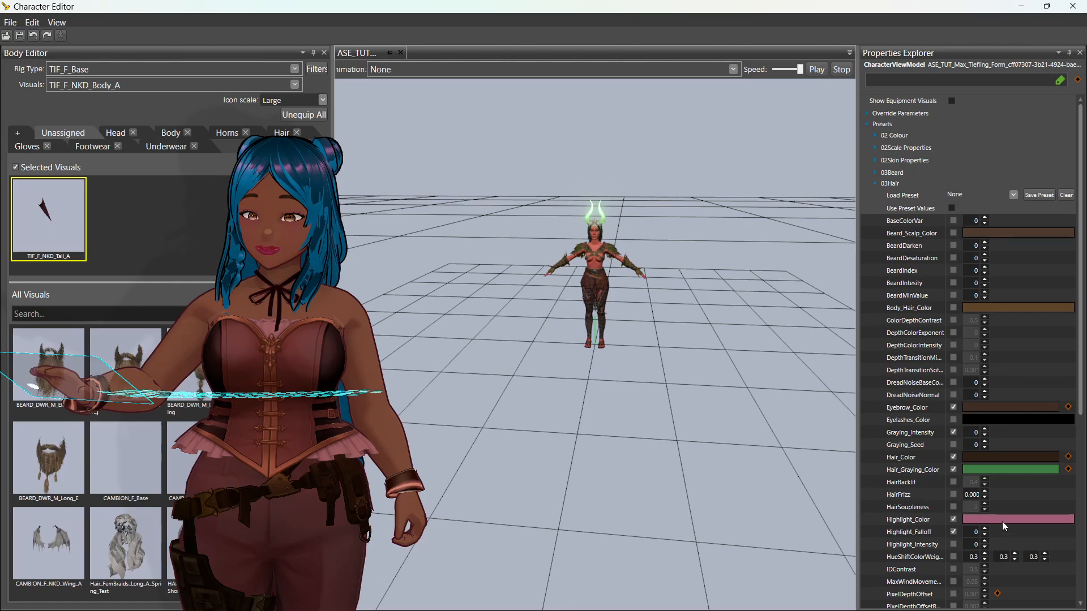
{"action": "left_click", "coordinate": [1002, 520]}
{"action": "left_click", "coordinate": [159, 226]}
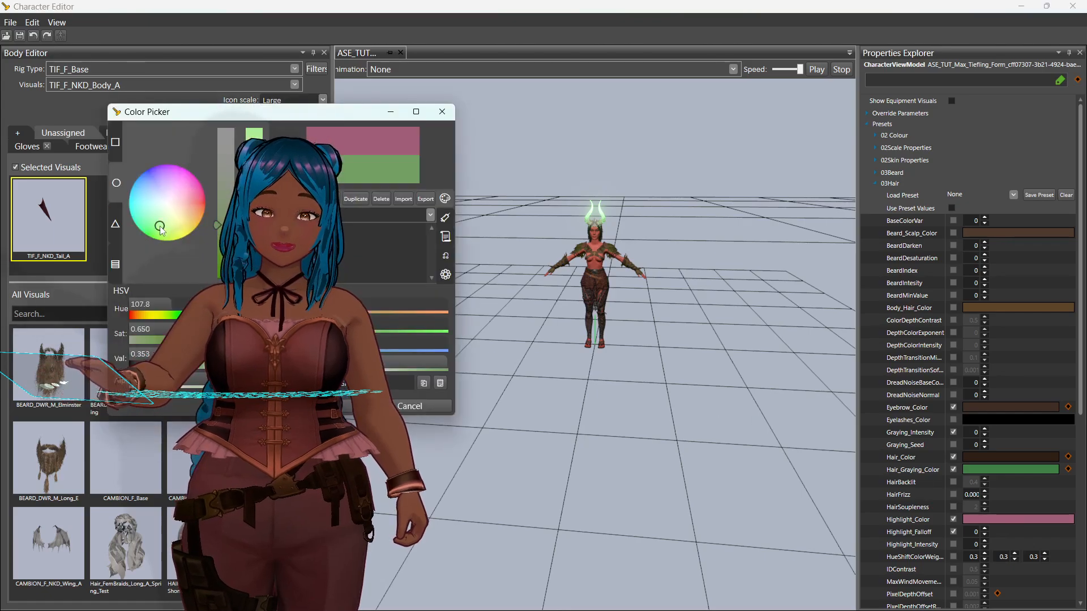
{"action": "left_click_drag", "start_coordinate": [302, 117], "coordinate": [586, 119]}
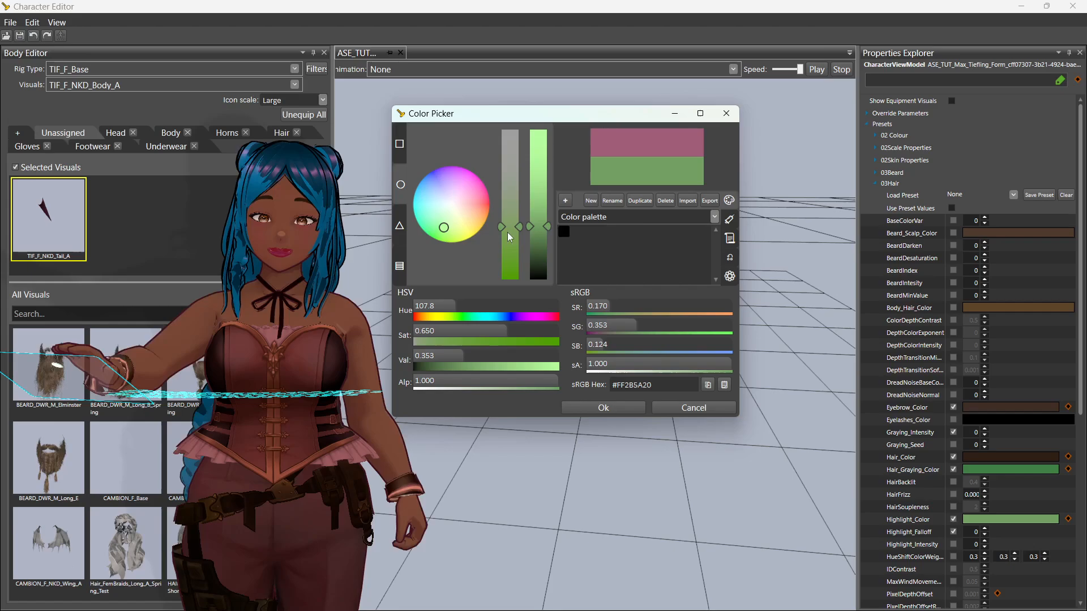
{"action": "left_click_drag", "start_coordinate": [509, 227], "coordinate": [514, 273]}
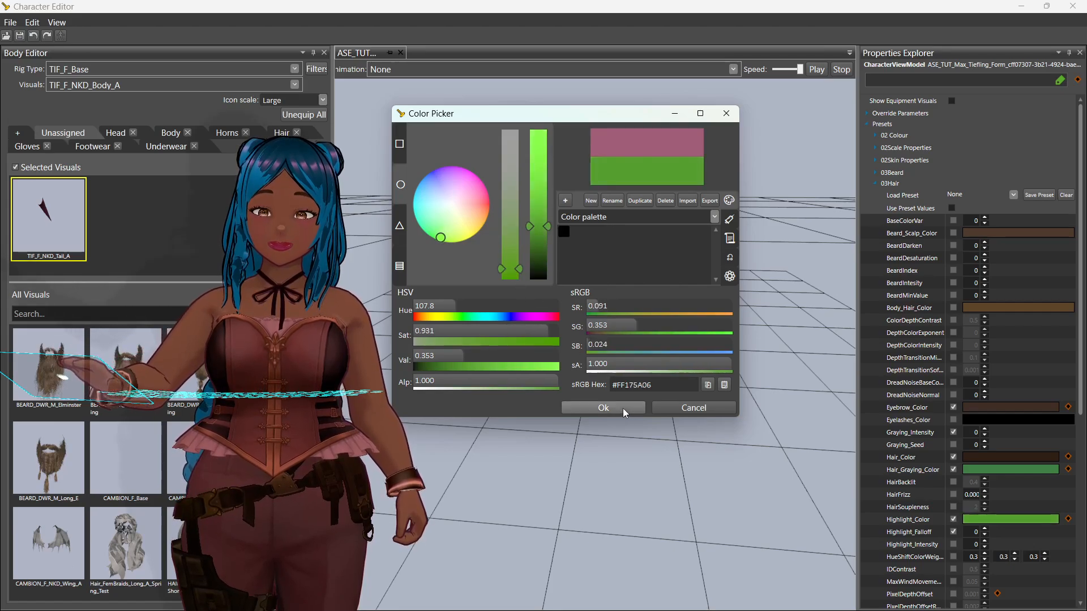
{"action": "left_click", "coordinate": [622, 408]}
Step: Shift Hair_Graying_Color to a slightly bluer green with a hue of 139.2
{"action": "left_click", "coordinate": [977, 466]}
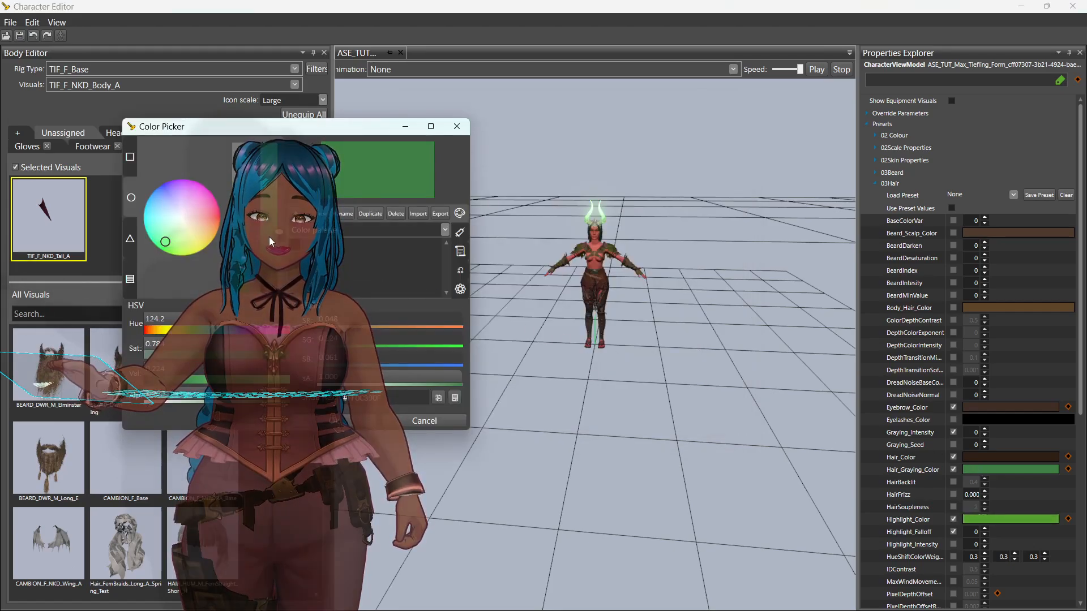
{"action": "left_click", "coordinate": [161, 238]}
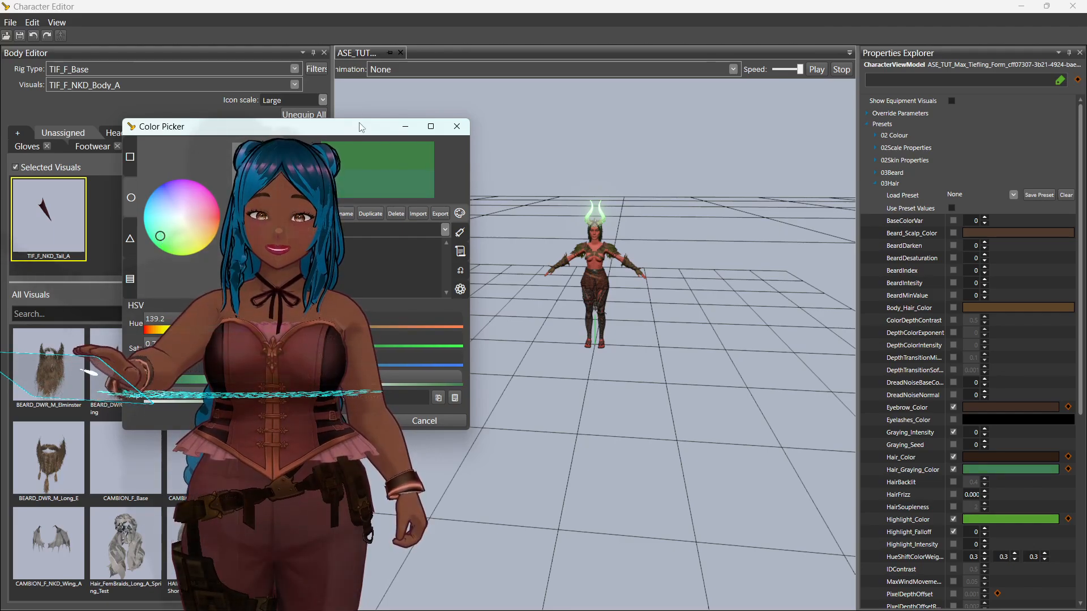
{"action": "left_click_drag", "start_coordinate": [283, 126], "coordinate": [475, 131]}
{"action": "left_click", "coordinate": [526, 425]}
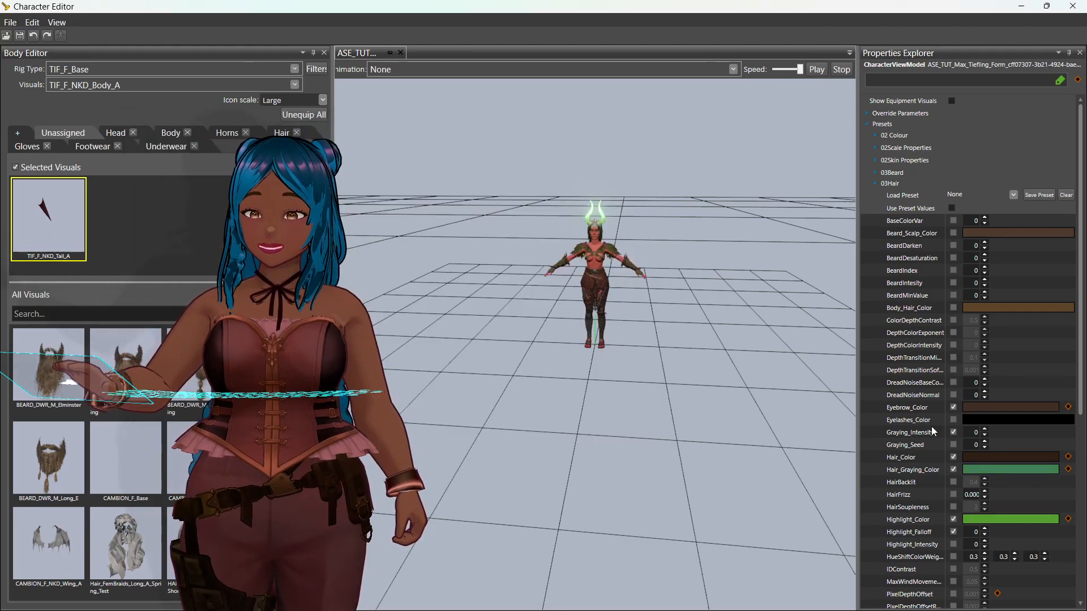
Step: Set Graying_Intensity to 0.9 and check the hair from behind the model
{"action": "left_click", "coordinate": [984, 430]}
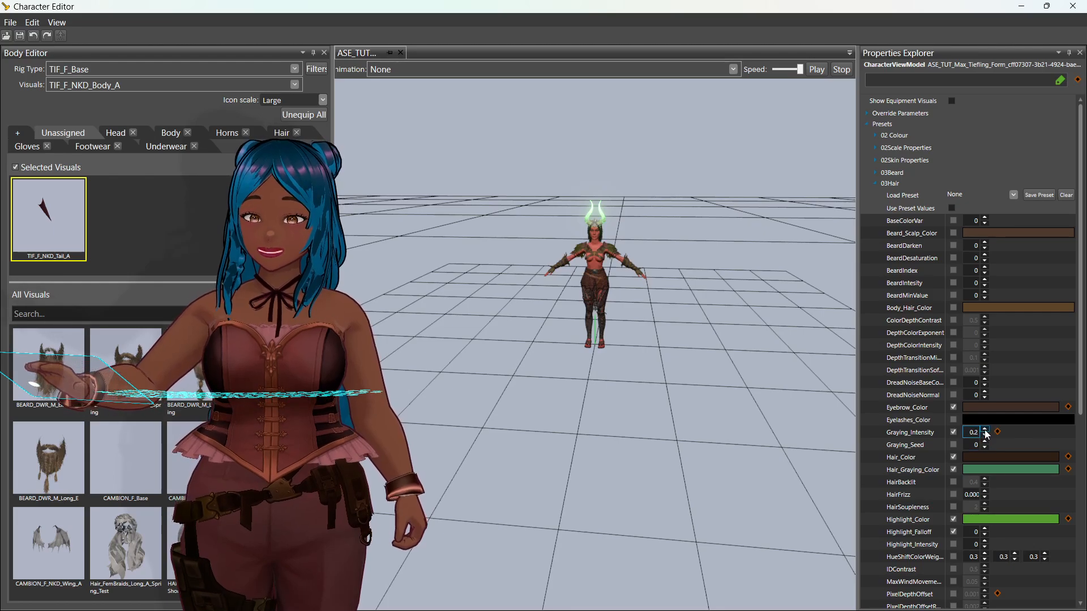
{"action": "left_click", "coordinate": [985, 430]}
{"action": "middle_click_drag", "start_coordinate": [774, 398], "coordinate": [362, 357]}
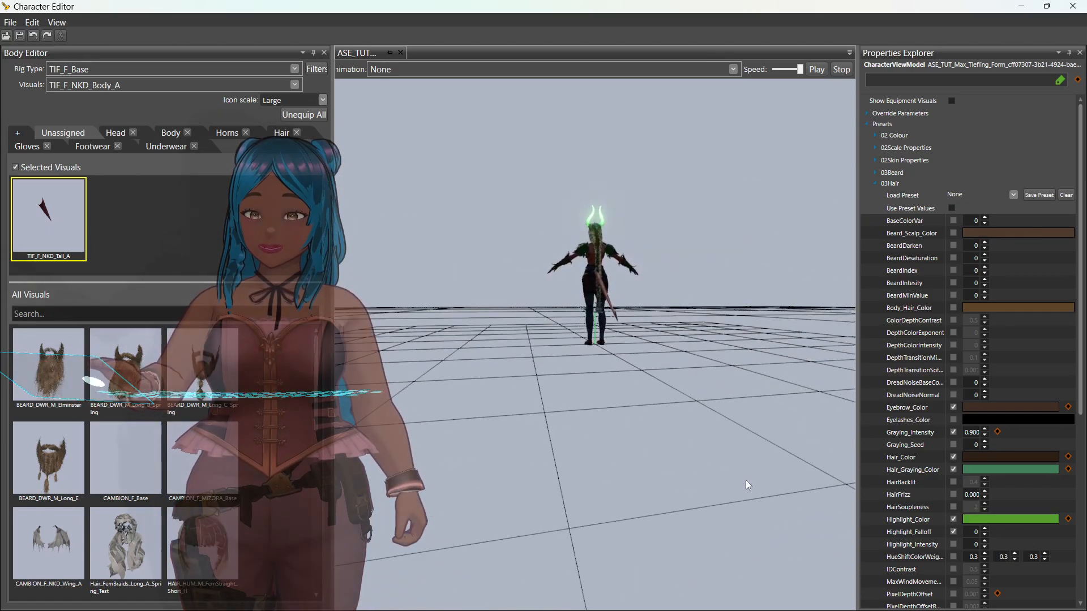
Step: Disable Highlight_Falloff, enable Highlight_Intensity at 0.8, and check the hair from the front
{"action": "left_click", "coordinate": [975, 534]}
{"action": "left_click", "coordinate": [976, 545]}
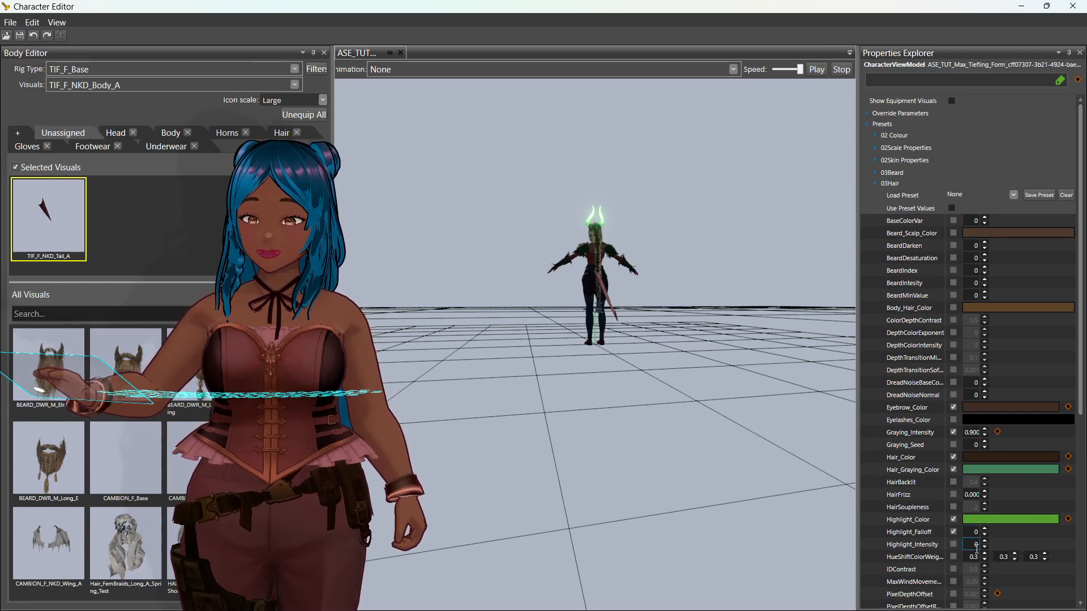
{"action": "left_click", "coordinate": [986, 547]}
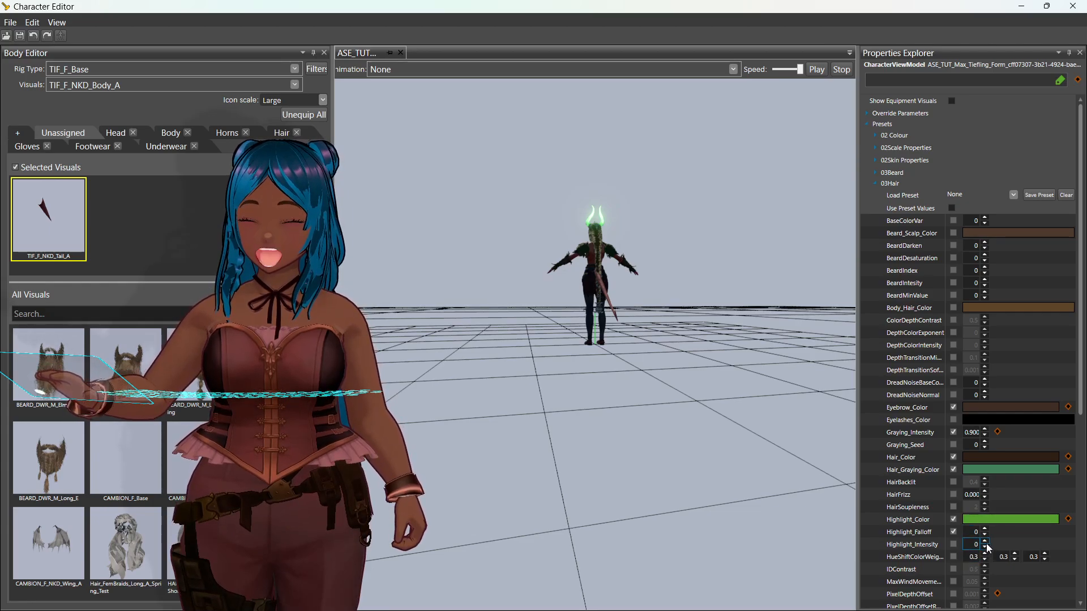
{"action": "left_click", "coordinate": [953, 533]}
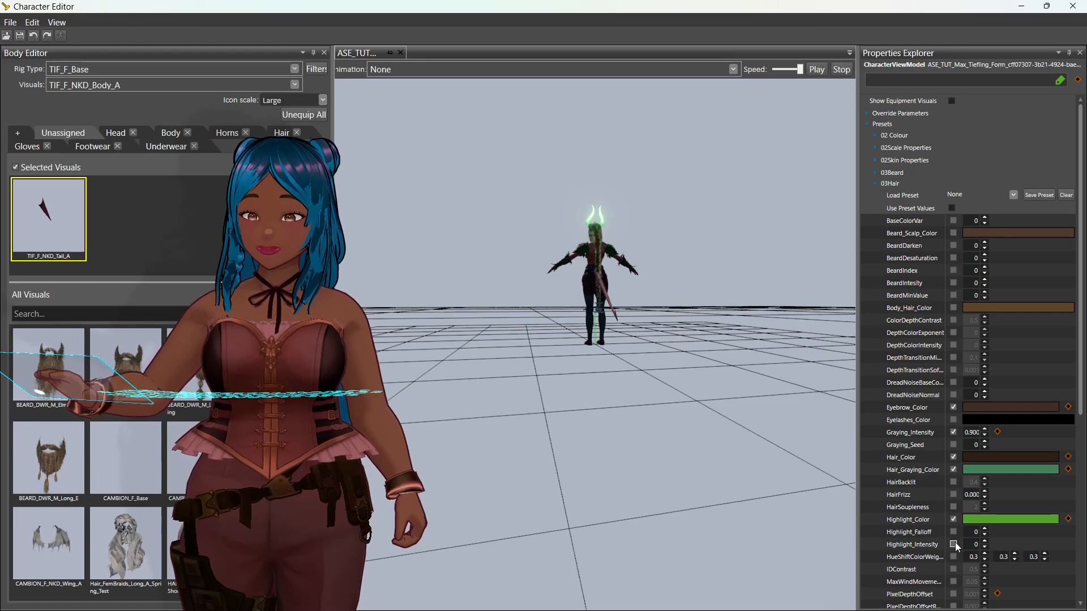
{"action": "left_click", "coordinate": [954, 545]}
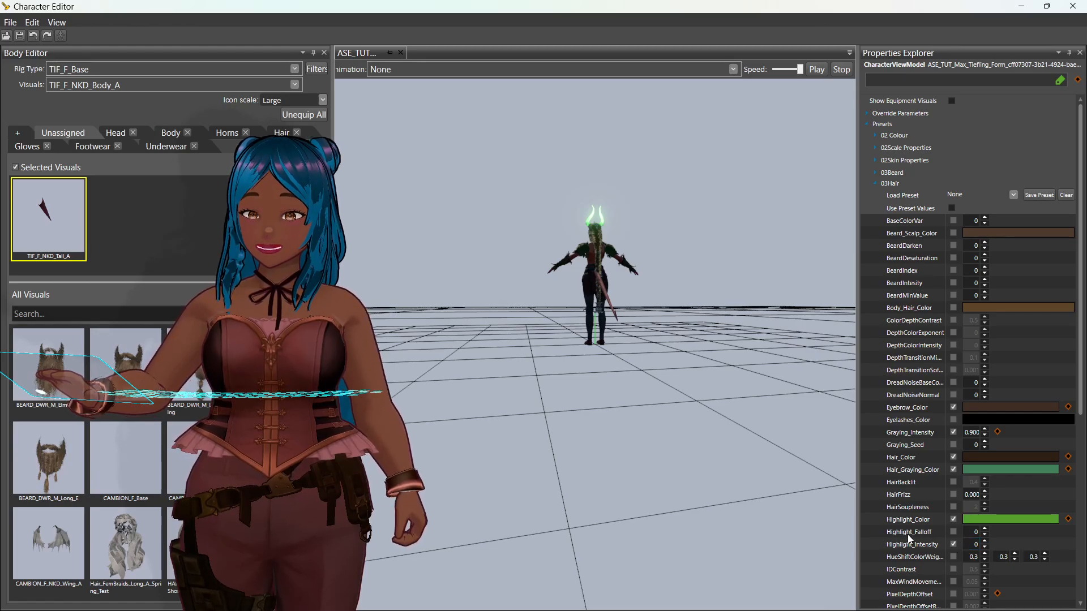
{"action": "left_click", "coordinate": [987, 545]}
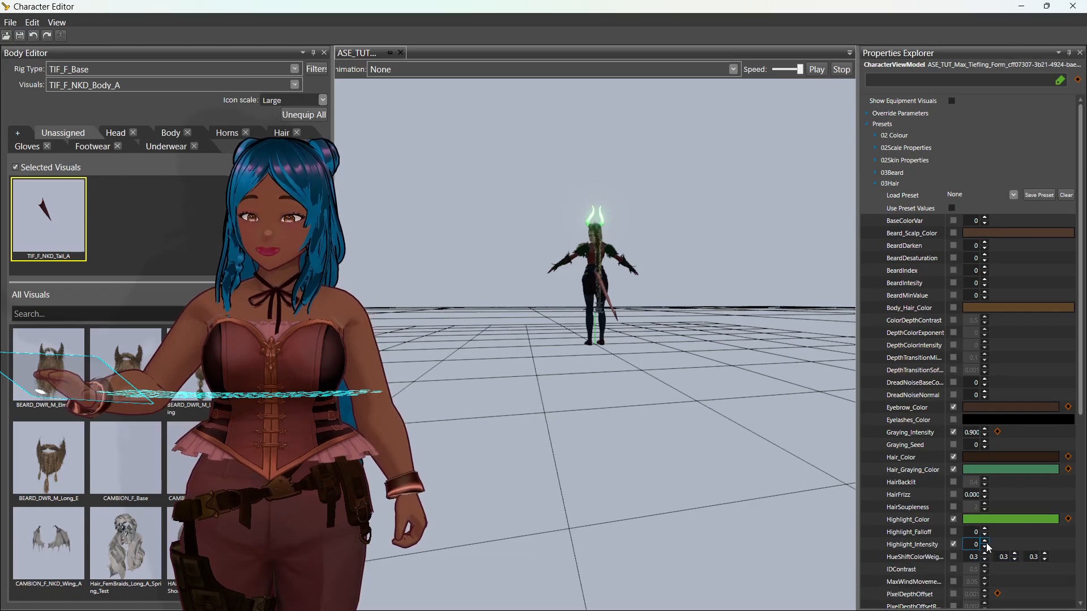
{"action": "left_click", "coordinate": [986, 541]}
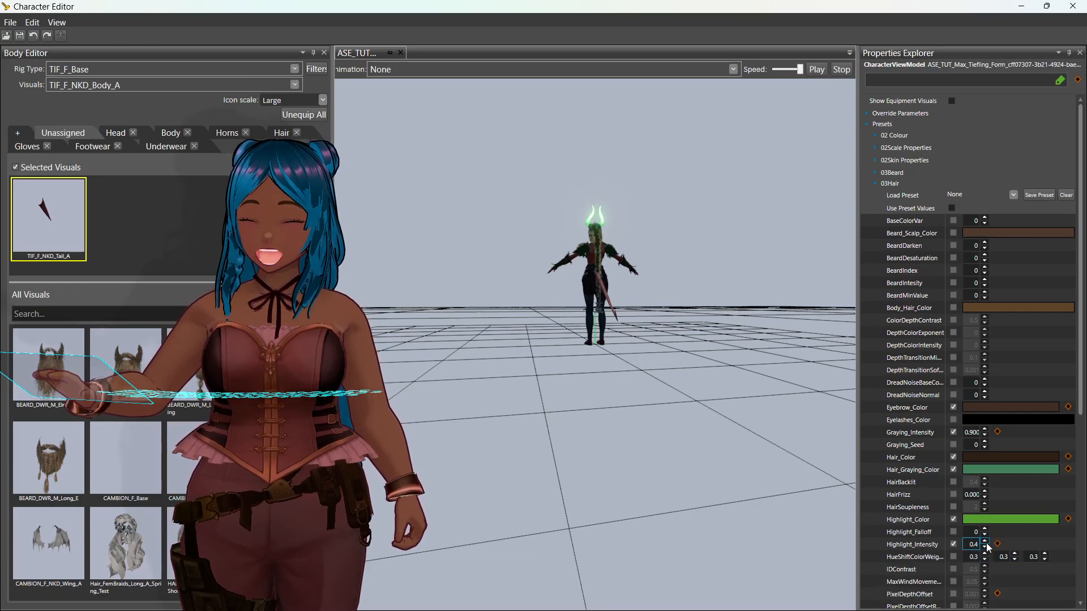
{"action": "left_click", "coordinate": [986, 543]}
{"action": "left_click", "coordinate": [986, 543]}
{"action": "left_click_drag", "start_coordinate": [764, 492], "coordinate": [525, 389]}
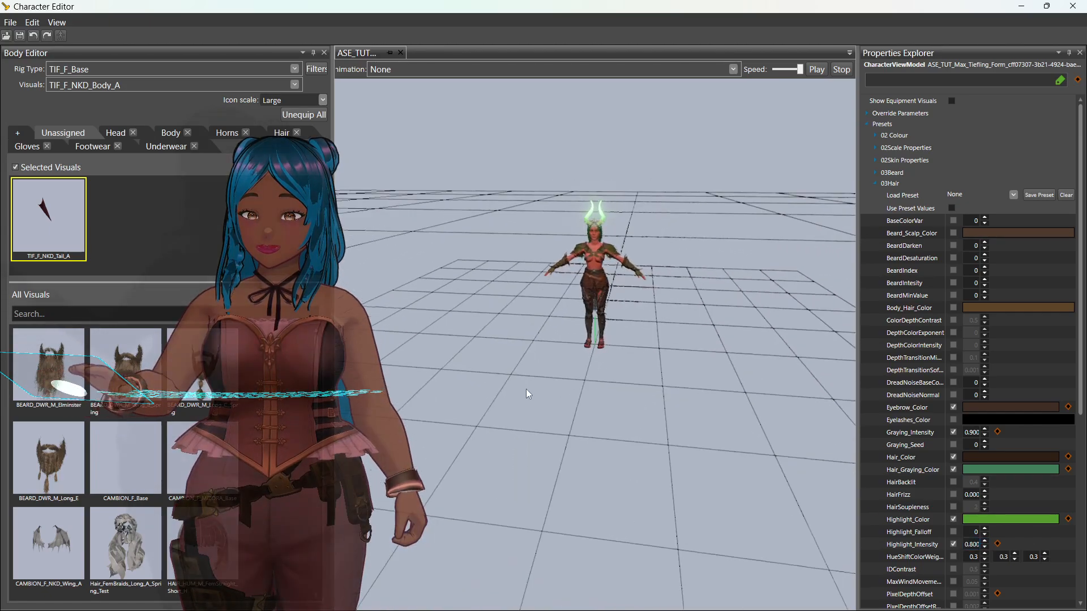
Step: Switch from the 03Hair to the 05Makeup presets, enable Lips_Makeup_Color and set it to a dark pink, #FF4F0D1B
{"action": "left_click", "coordinate": [877, 184]}
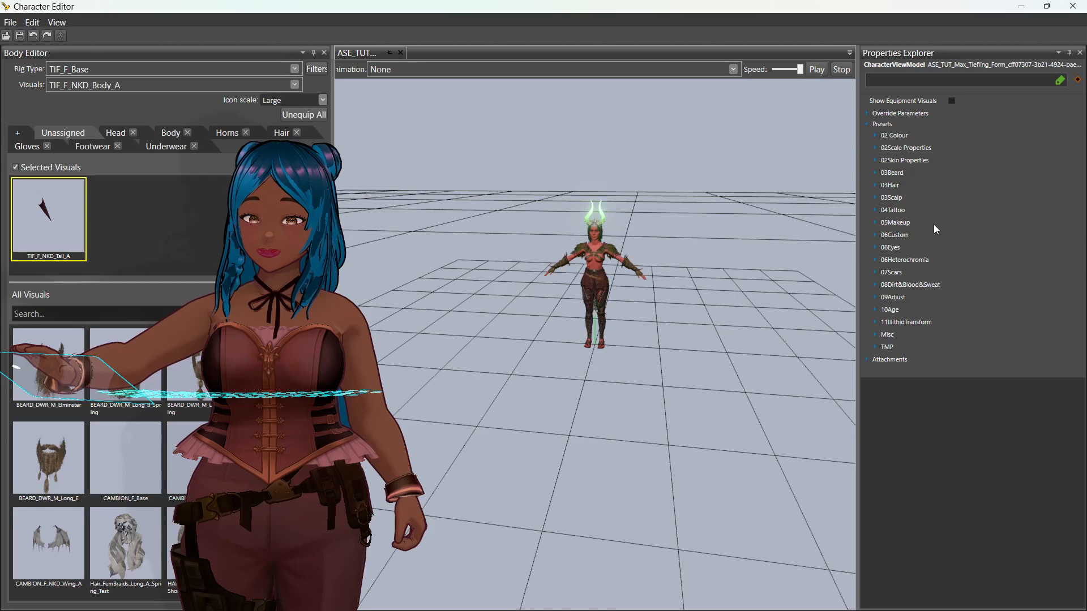
{"action": "left_click", "coordinate": [877, 226]}
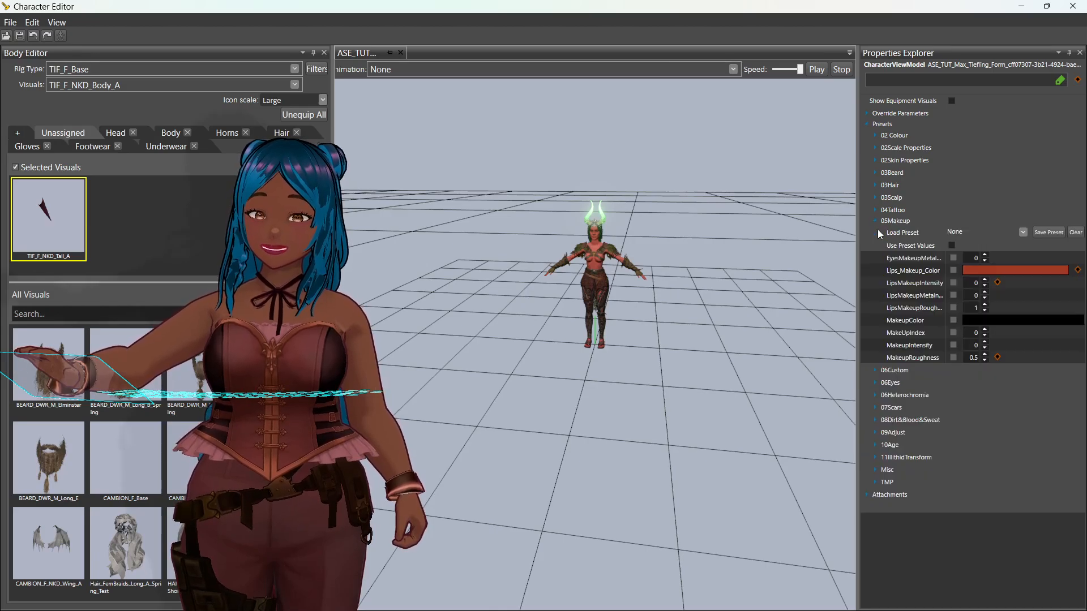
{"action": "mouse_move", "coordinate": [911, 257]}
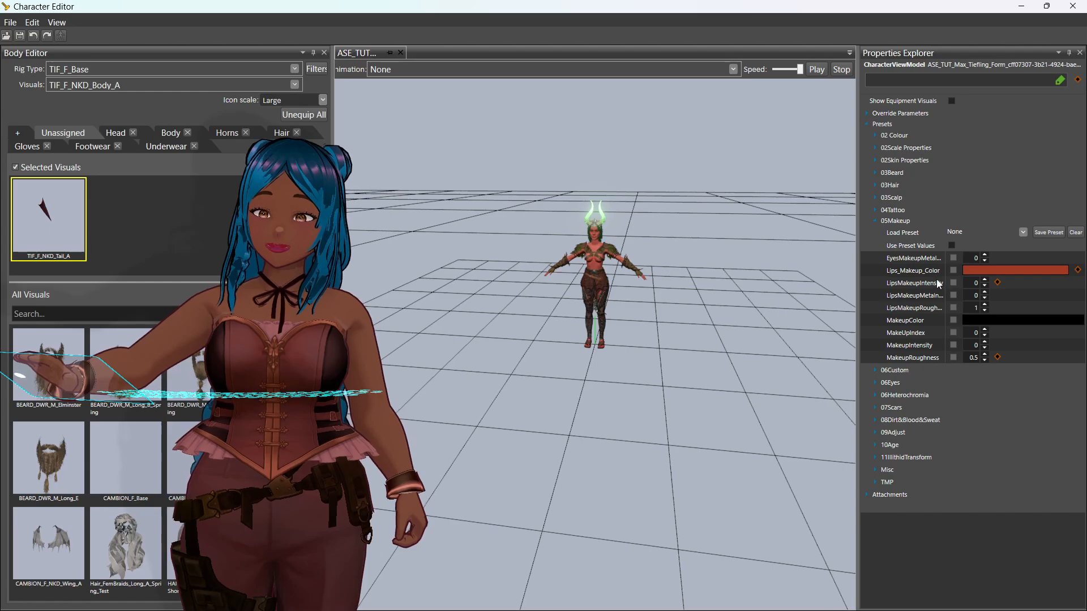
{"action": "mouse_move", "coordinate": [950, 276]}
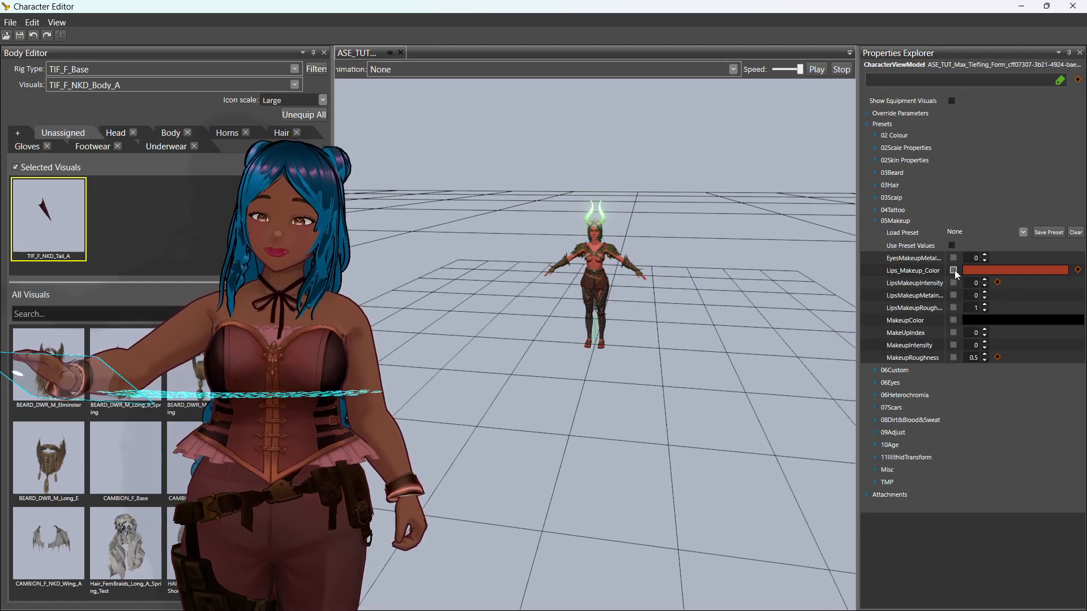
{"action": "left_click", "coordinate": [987, 271]}
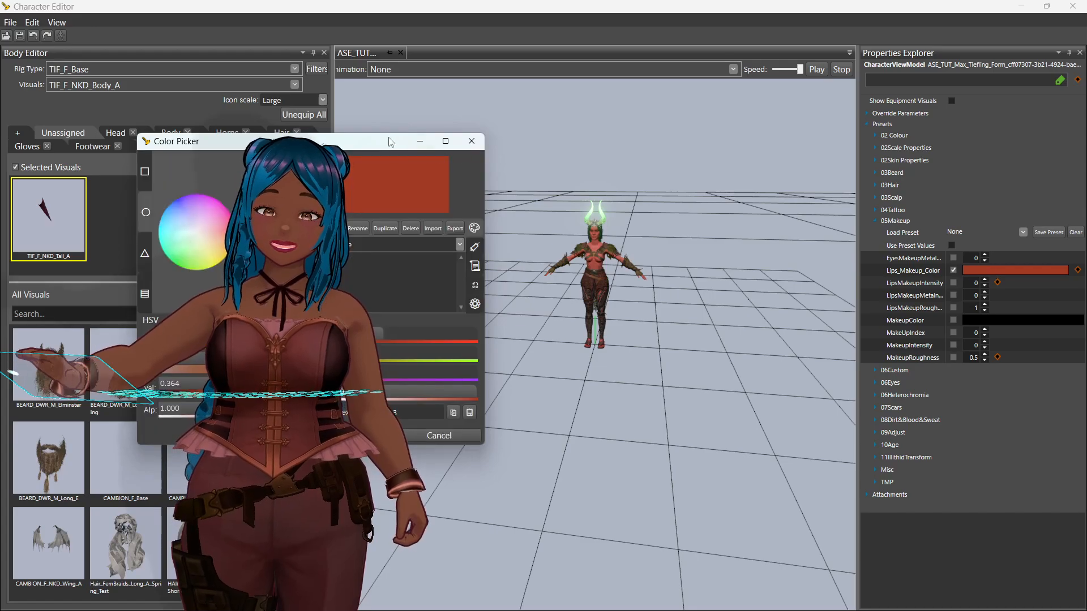
{"action": "left_click_drag", "start_coordinate": [388, 142], "coordinate": [630, 151]}
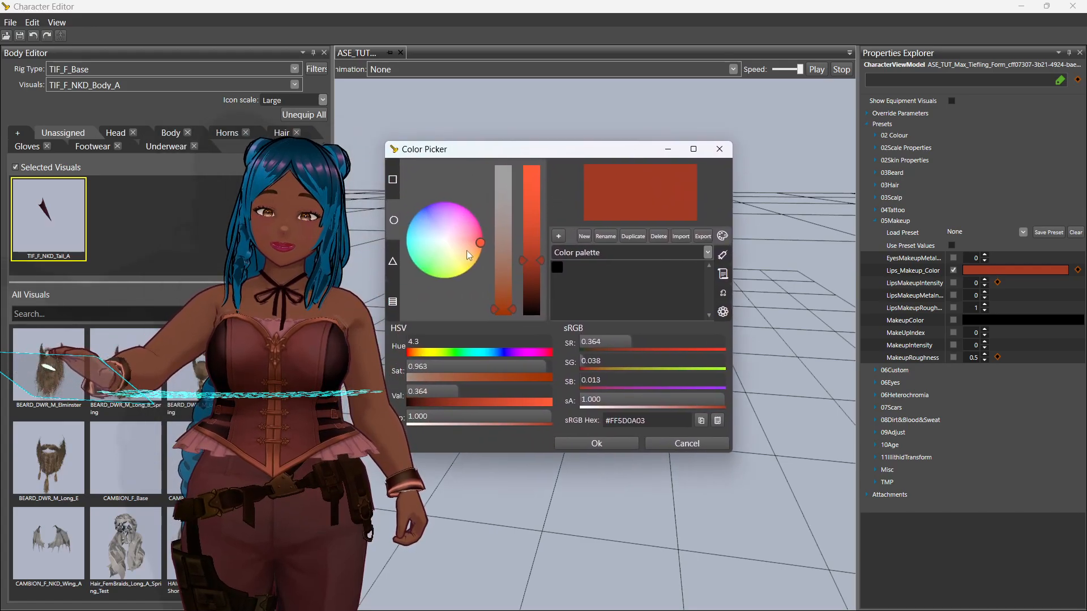
{"action": "left_click", "coordinate": [474, 233]}
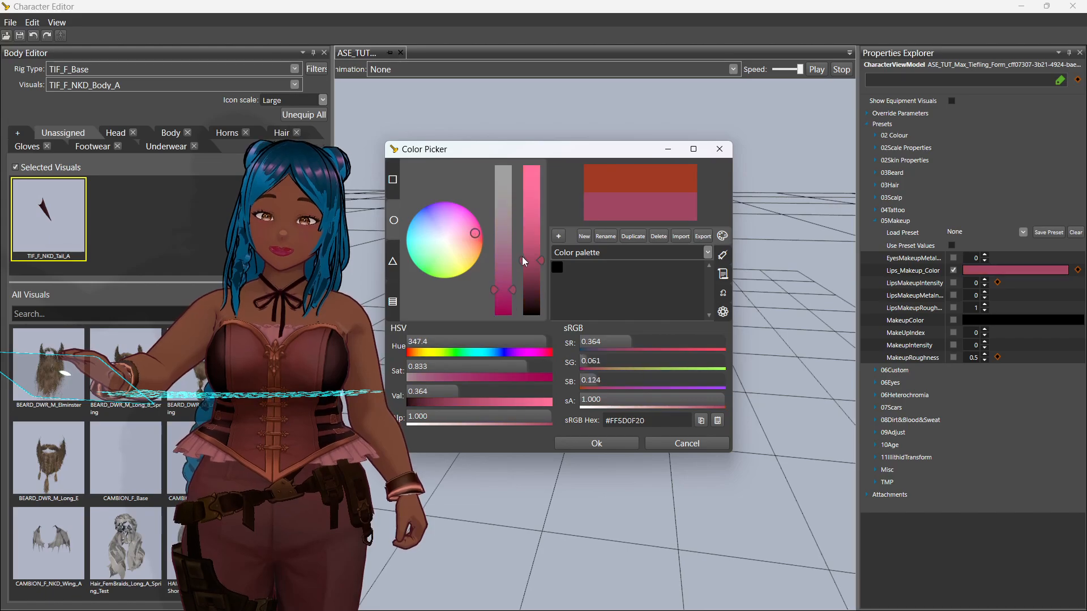
{"action": "left_click_drag", "start_coordinate": [523, 257], "coordinate": [529, 269]}
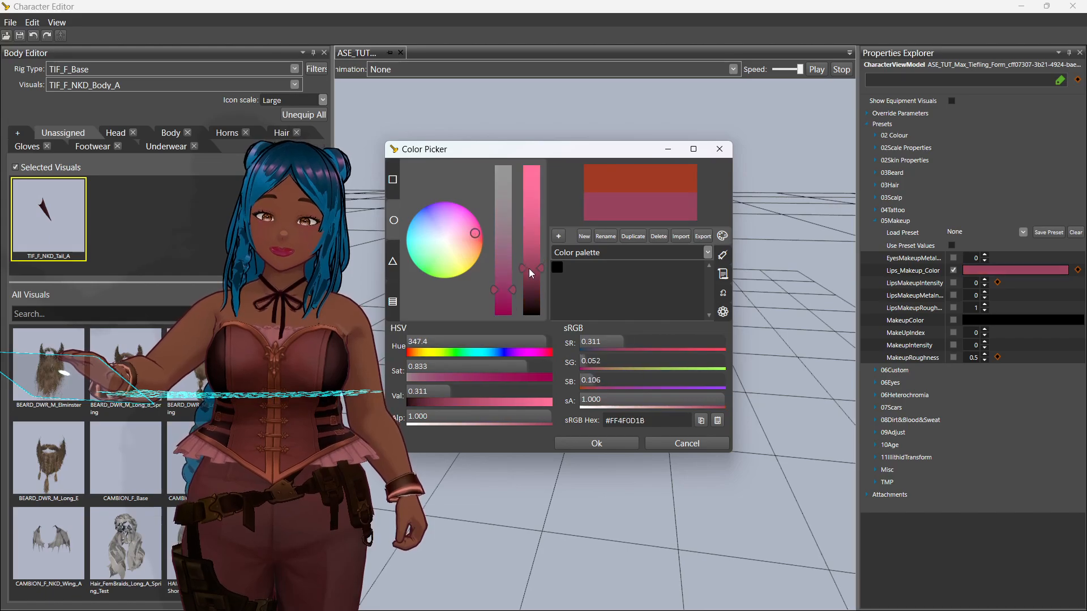
{"action": "left_click", "coordinate": [618, 446]}
Step: Enable LipsMakeupIntensity and set it to 1.3, checking the lips on the model
{"action": "middle_click_drag", "start_coordinate": [622, 345], "coordinate": [645, 333]}
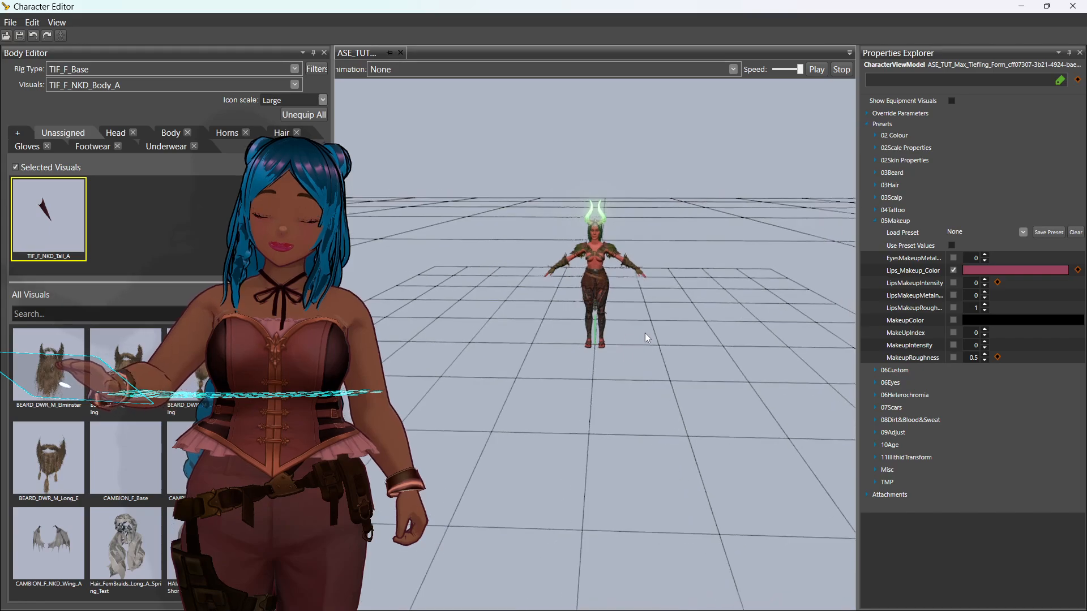
{"action": "left_click", "coordinate": [985, 280]}
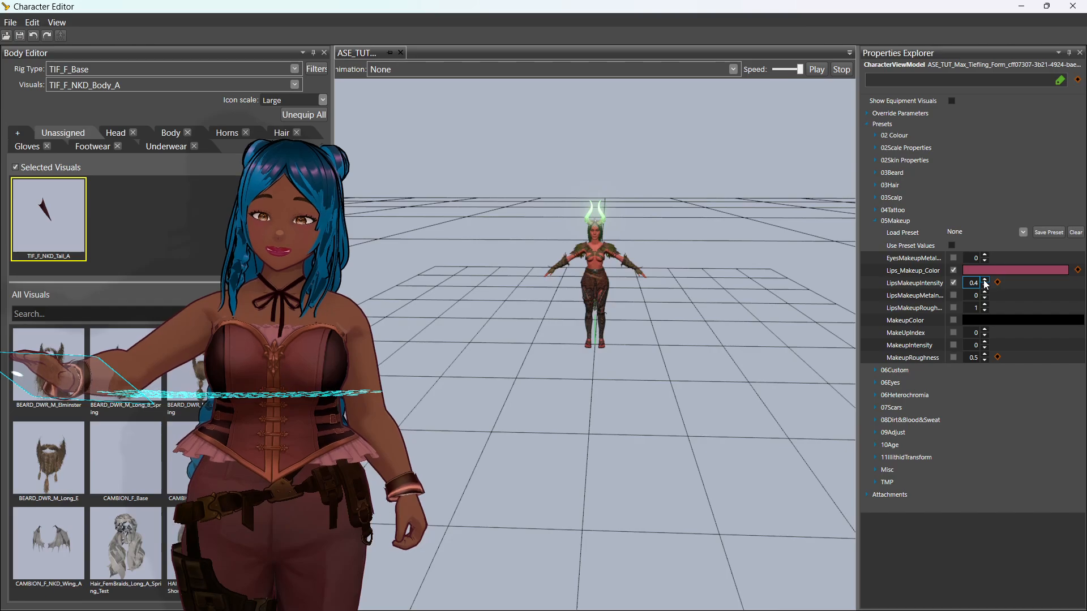
{"action": "left_click", "coordinate": [984, 280]}
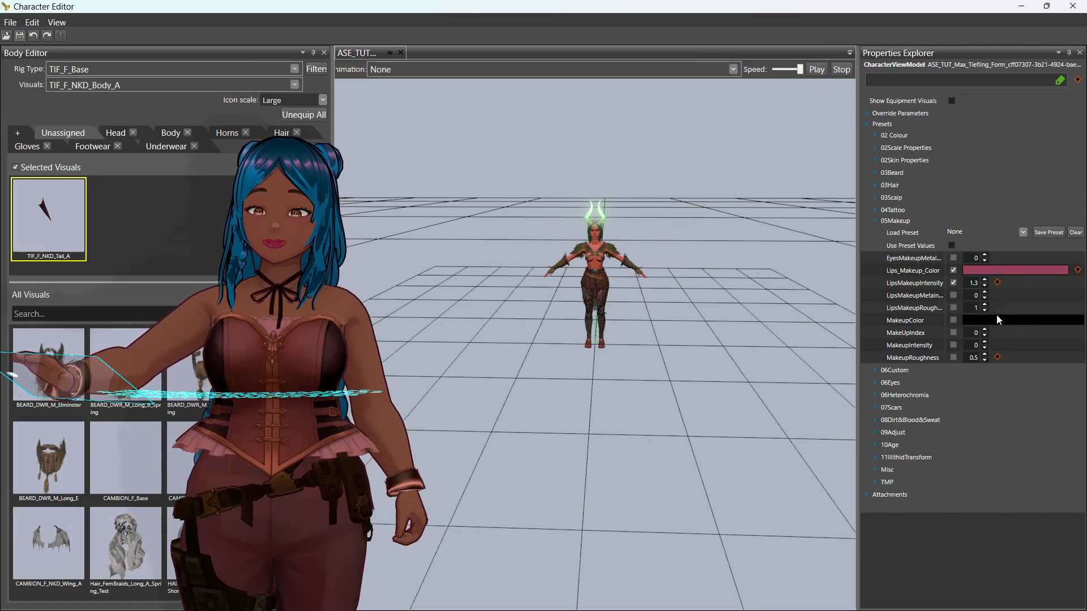
Step: Switch from the 05Makeup to the 06Eyes presets, enable Eyes_IrisColour and the secondary iris colour, and set Eyes_IrisColour to green, #FF174E0C
{"action": "left_click", "coordinate": [876, 219]}
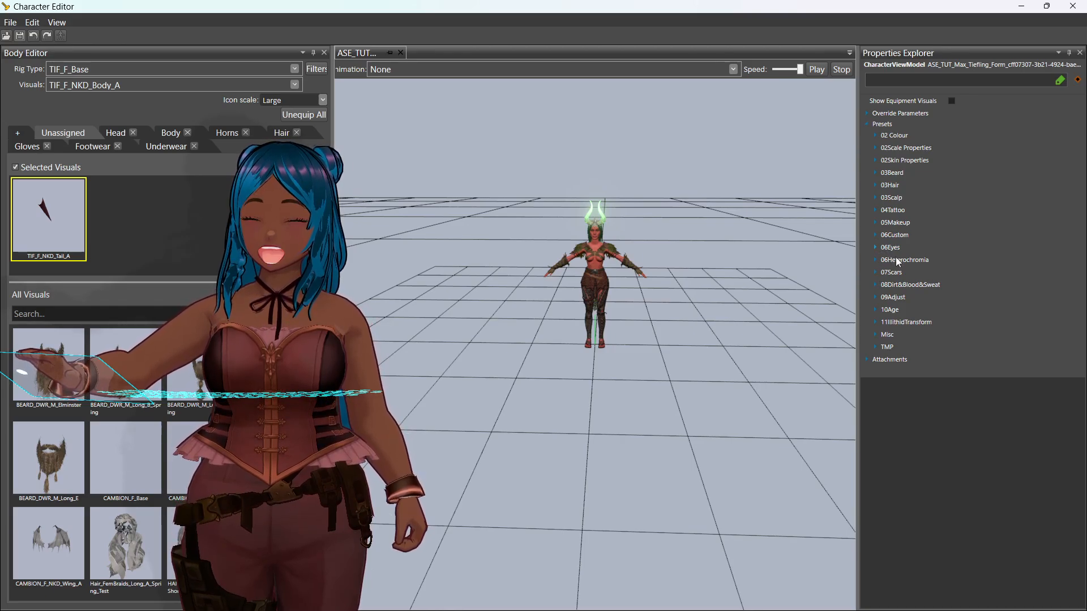
{"action": "left_click", "coordinate": [881, 247]}
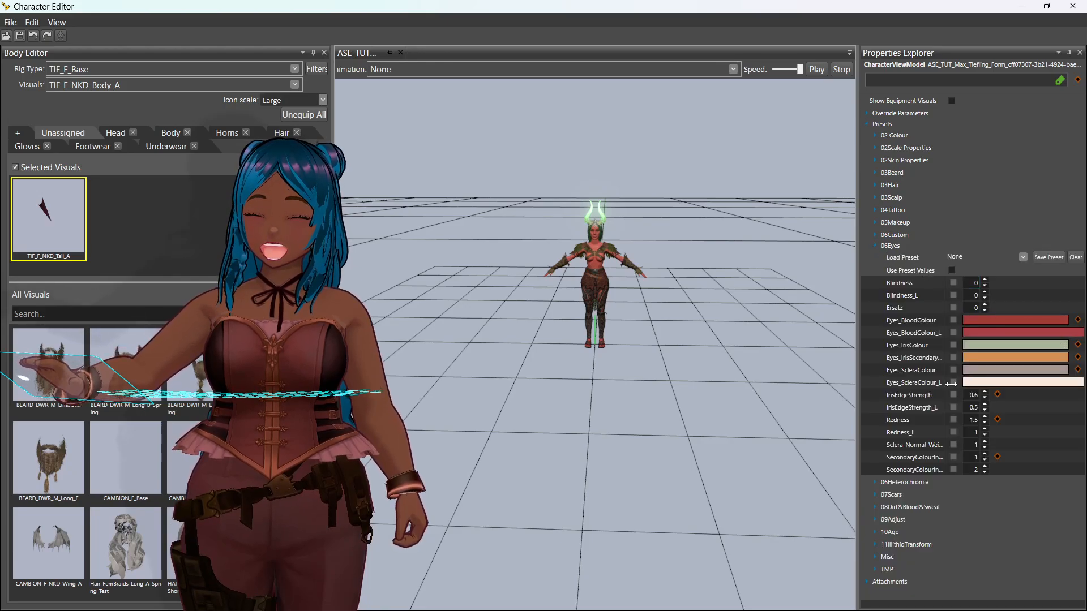
{"action": "left_click", "coordinate": [953, 345]}
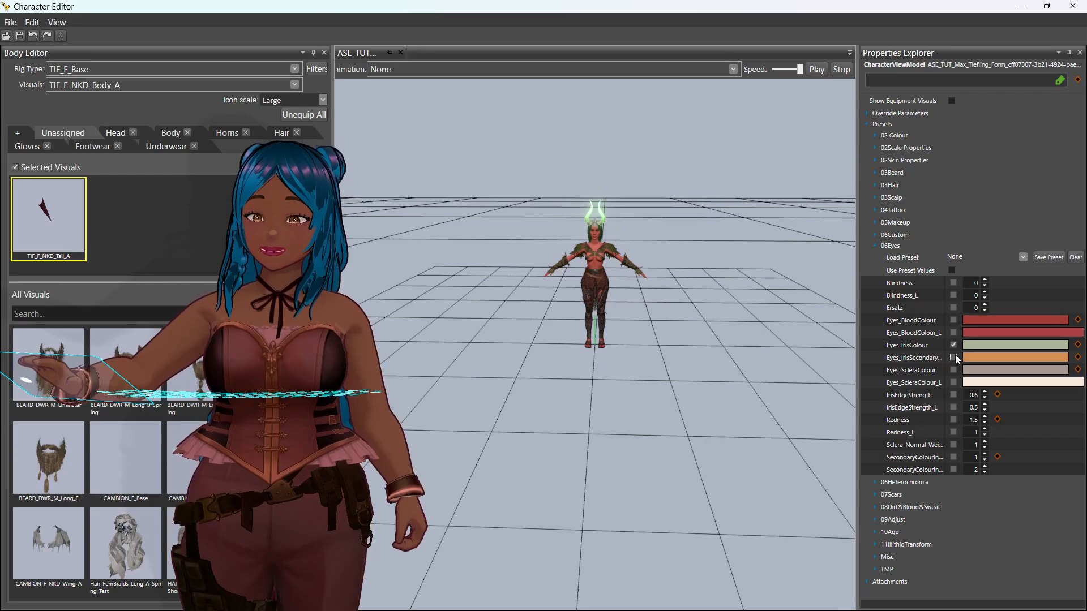
{"action": "left_click", "coordinate": [985, 346]}
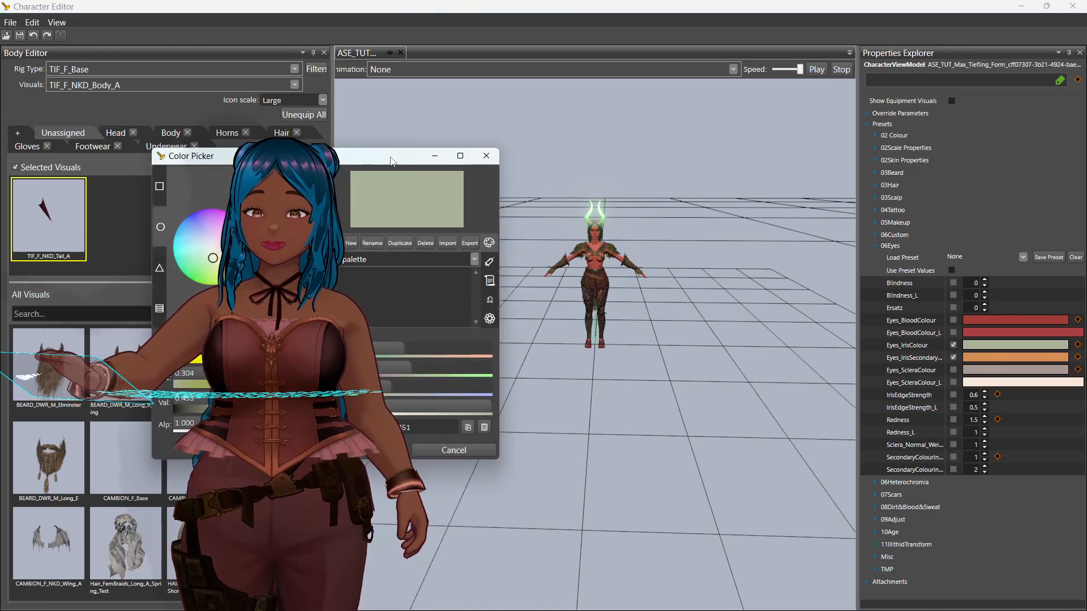
{"action": "left_click_drag", "start_coordinate": [392, 161], "coordinate": [639, 161]}
{"action": "left_click", "coordinate": [518, 306]}
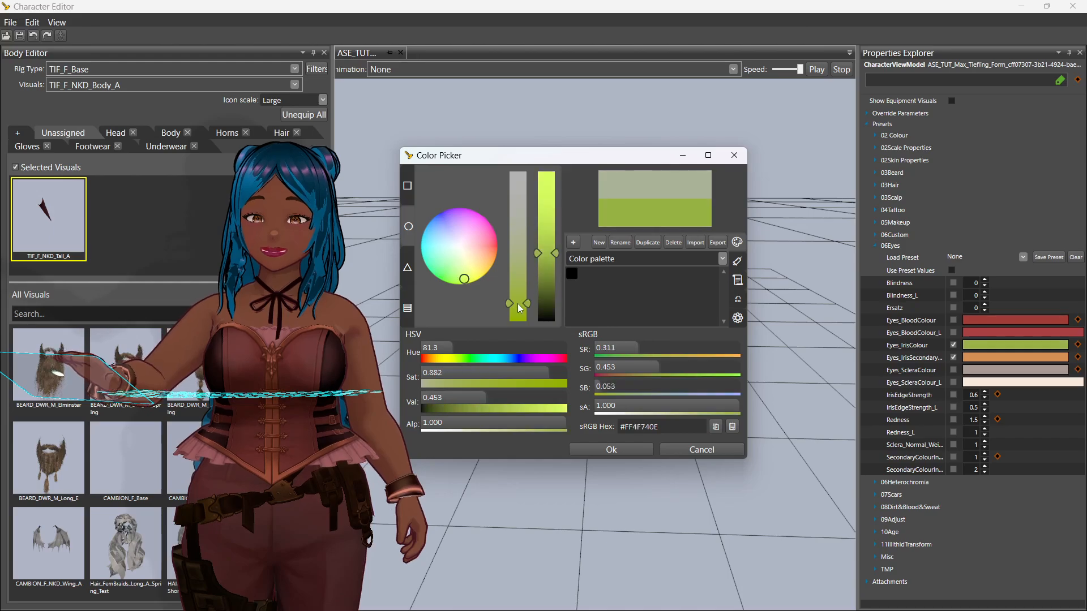
{"action": "left_click", "coordinate": [448, 276]}
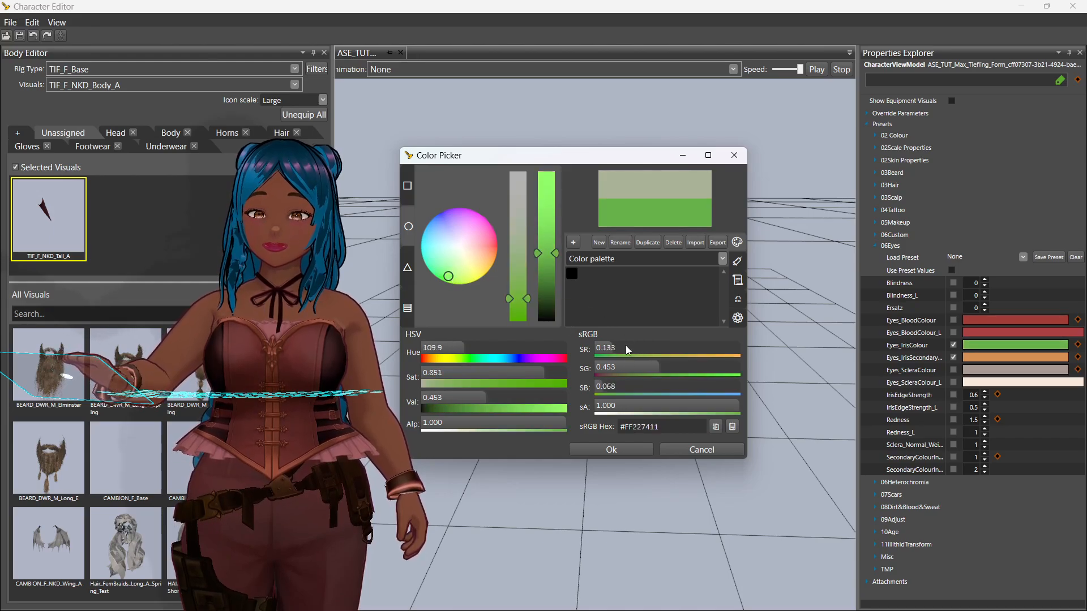
{"action": "left_click", "coordinate": [542, 275]}
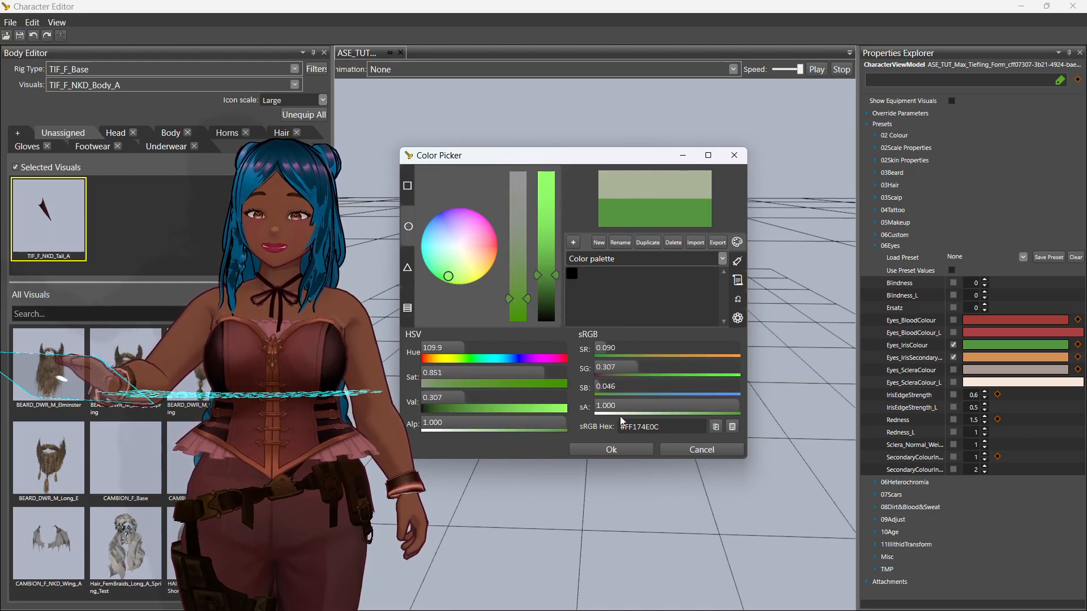
{"action": "left_click", "coordinate": [639, 447]}
Step: Set the secondary iris colour to yellow with hue 45.1, saturation 0.856 and value 0.673
{"action": "left_click", "coordinate": [996, 357]}
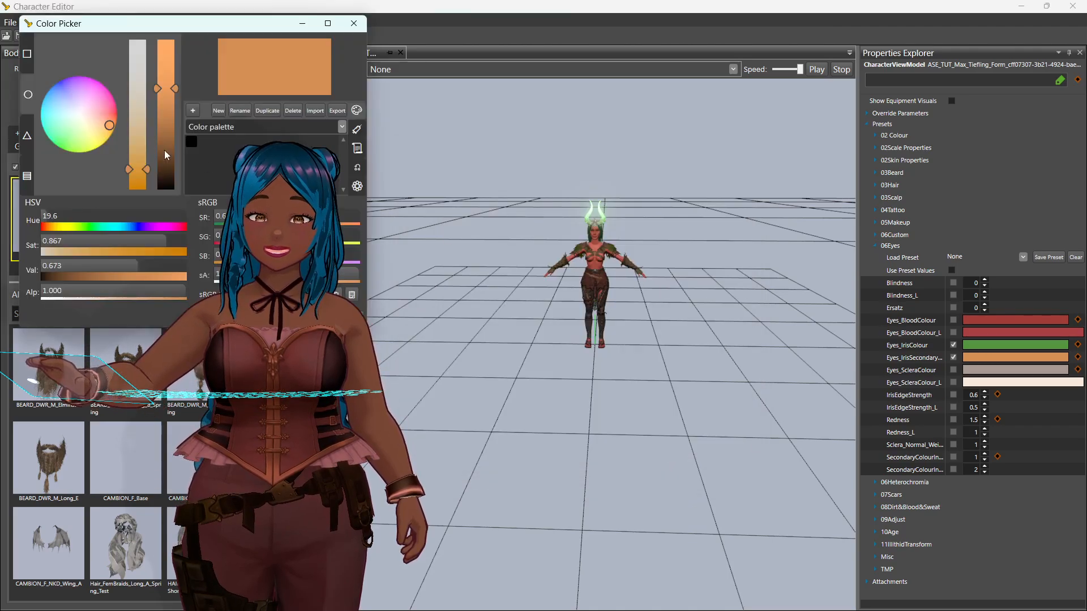
{"action": "left_click", "coordinate": [94, 130]}
{"action": "left_click", "coordinate": [140, 173]}
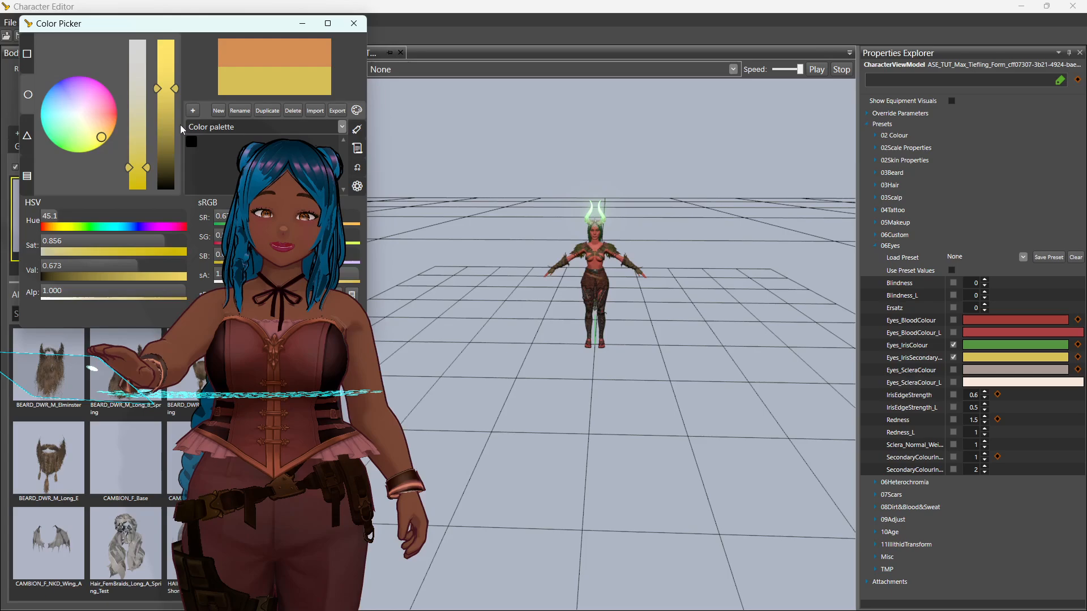
{"action": "left_click_drag", "start_coordinate": [217, 25], "coordinate": [532, 40]}
{"action": "left_click", "coordinate": [547, 332]}
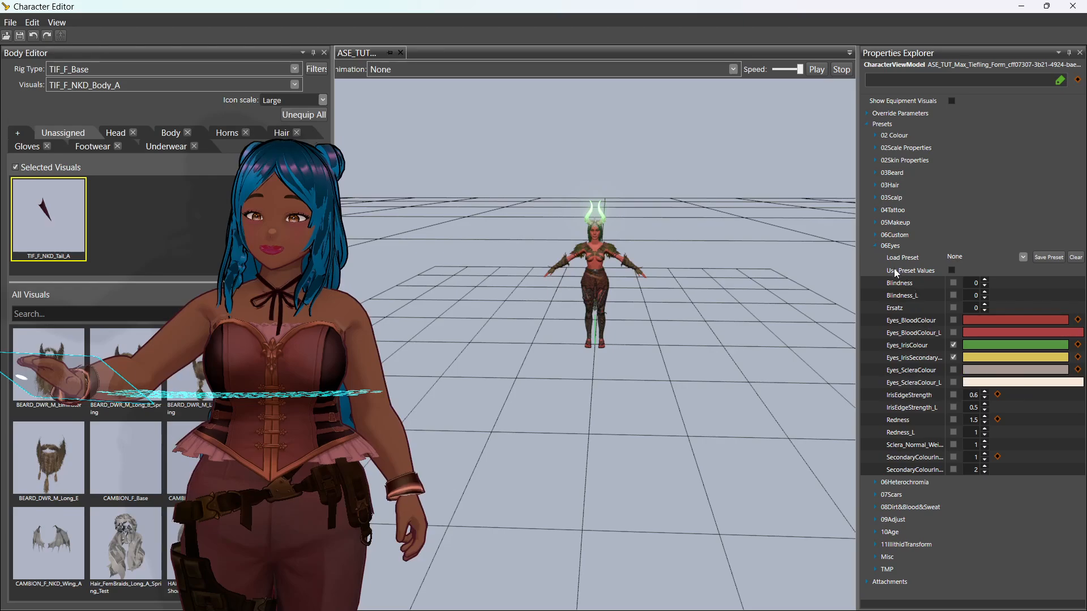
Step: Switch to the 08Dirt&Blood&Sweat presets, enable DirtColor and Dirt, set Dirt to 0.8, and check the model from an angle
{"action": "left_click", "coordinate": [875, 247]}
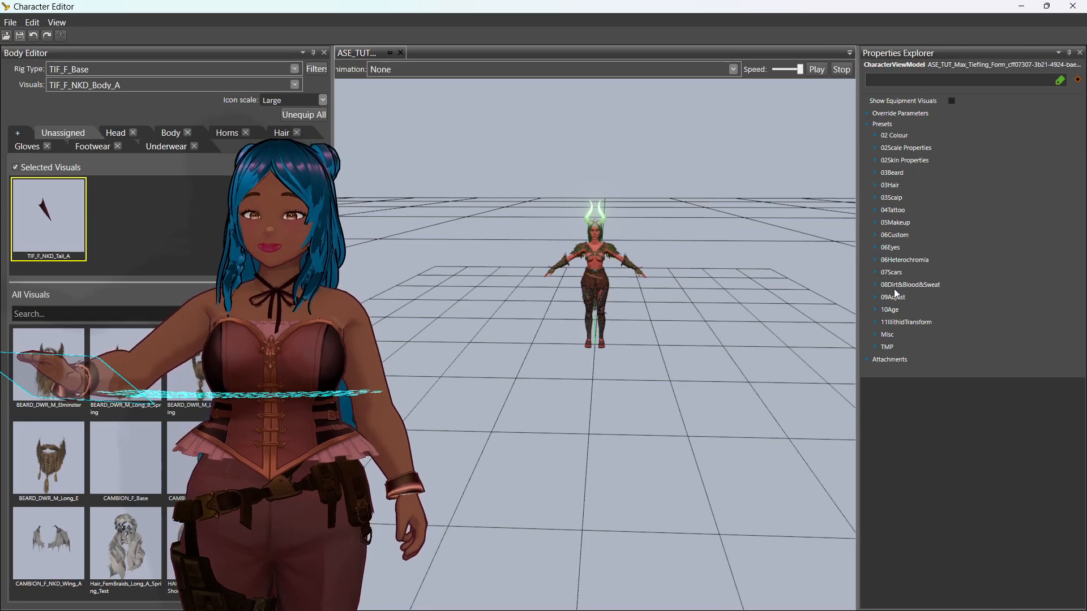
{"action": "left_click", "coordinate": [877, 285]}
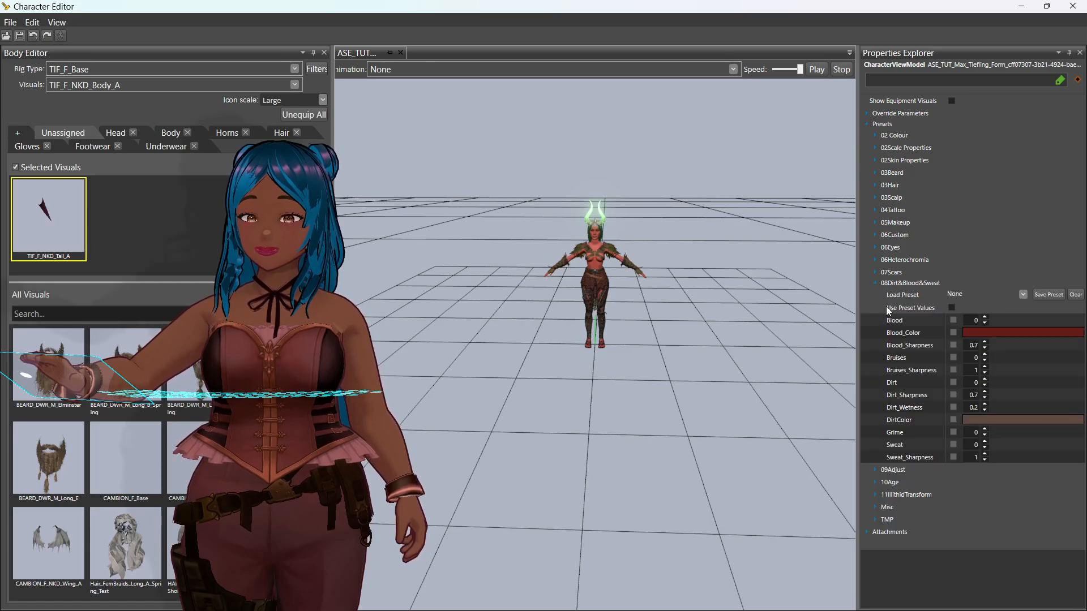
{"action": "left_click", "coordinate": [953, 419]}
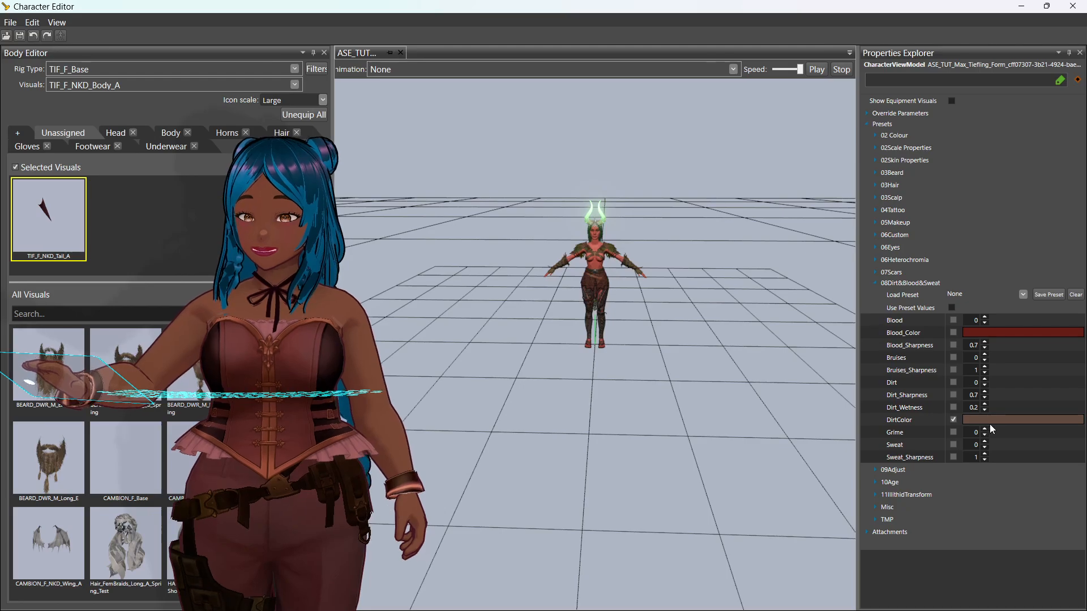
{"action": "left_click", "coordinate": [953, 382]}
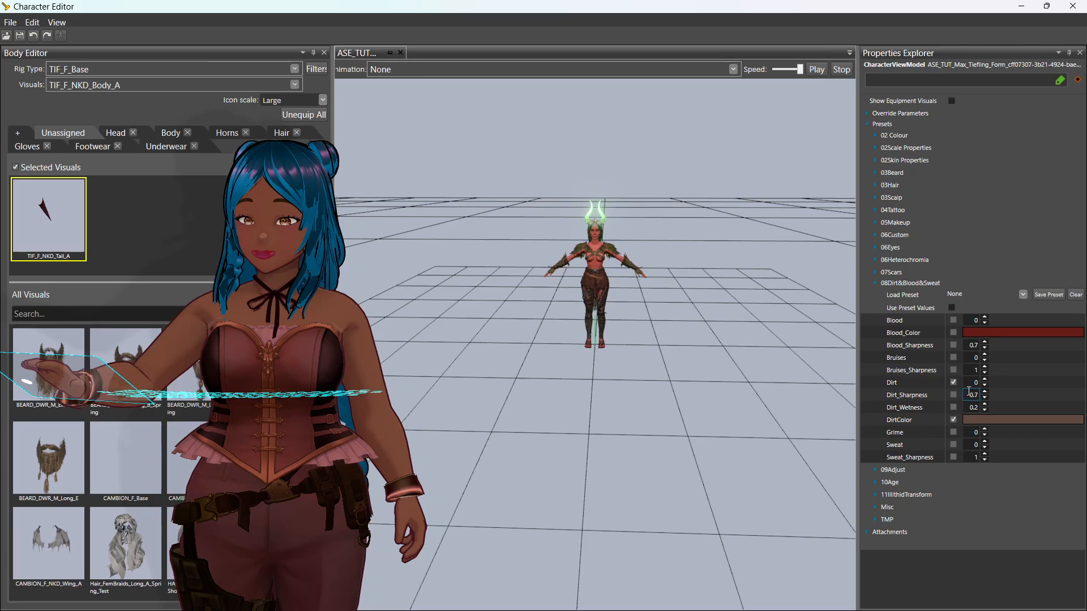
{"action": "left_click", "coordinate": [986, 380]}
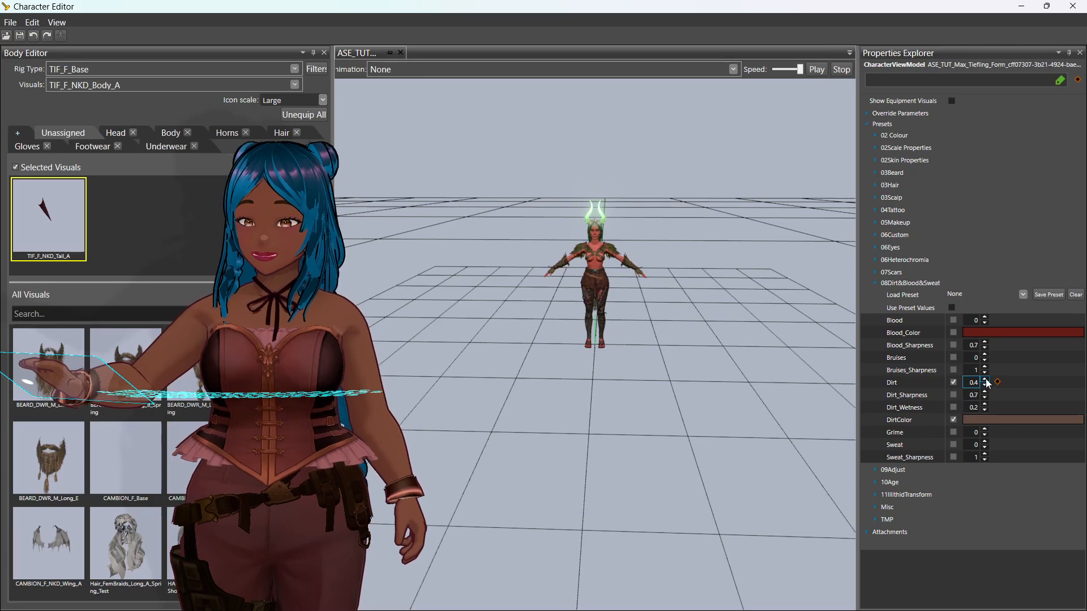
{"action": "left_click", "coordinate": [985, 380]}
{"action": "left_click", "coordinate": [985, 380]}
{"action": "left_click", "coordinate": [986, 379]}
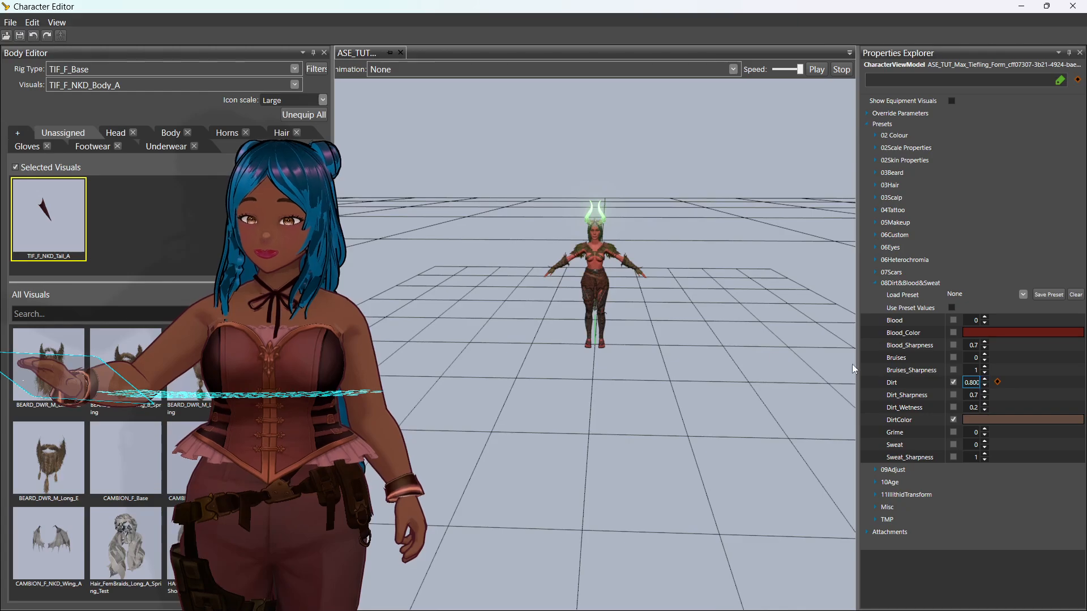
{"action": "middle_click_drag", "start_coordinate": [851, 364], "coordinate": [830, 354]}
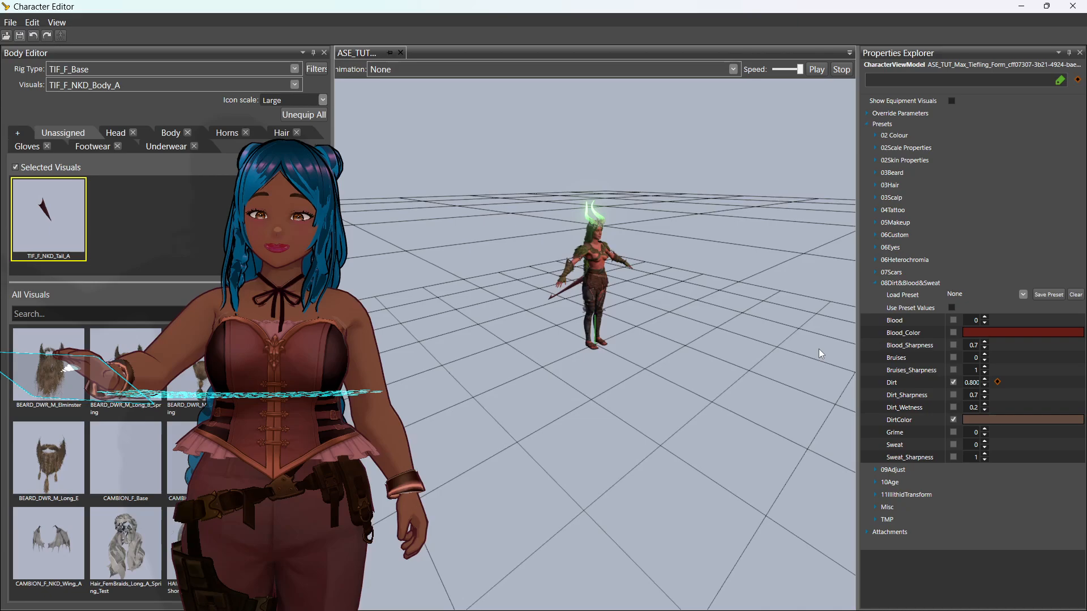
Step: Enable Age_Index in the 10Age presets, set it to 0.4, and inspect the model from the front at several angles
{"action": "left_click", "coordinate": [878, 483]}
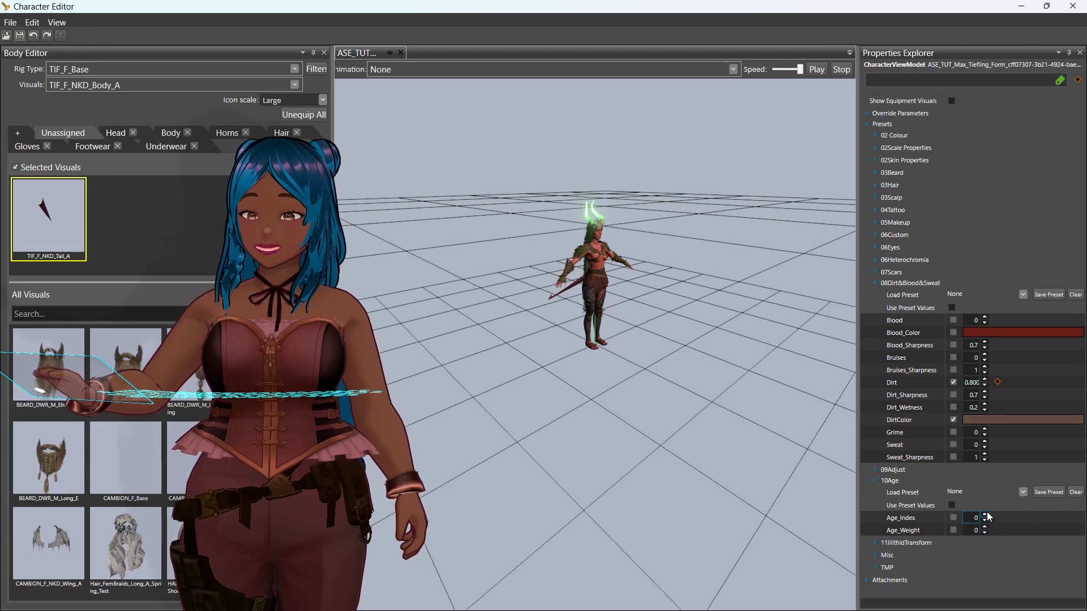
{"action": "left_click", "coordinate": [953, 519]}
{"action": "left_click", "coordinate": [985, 514]}
{"action": "left_click", "coordinate": [985, 515]}
{"action": "left_click", "coordinate": [985, 515]}
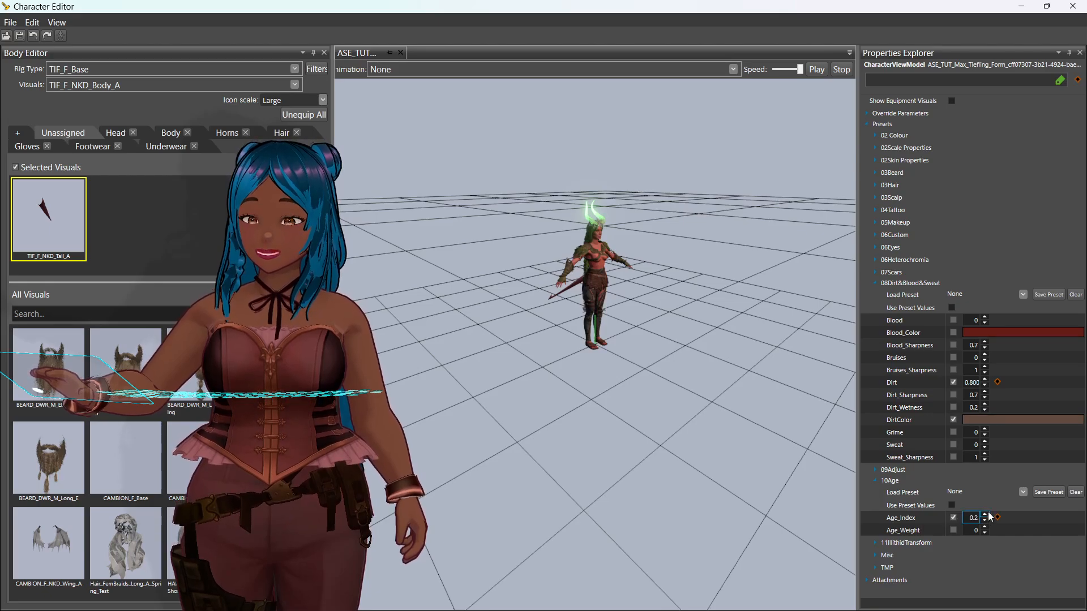
{"action": "left_click", "coordinate": [985, 515]}
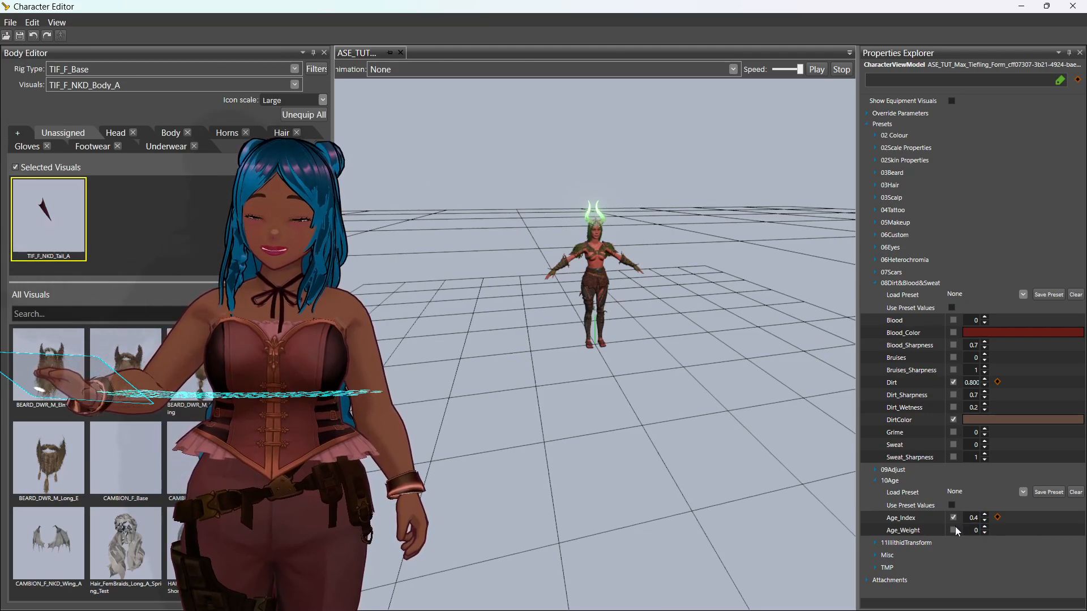
{"action": "middle_click_drag", "start_coordinate": [738, 398], "coordinate": [716, 400]}
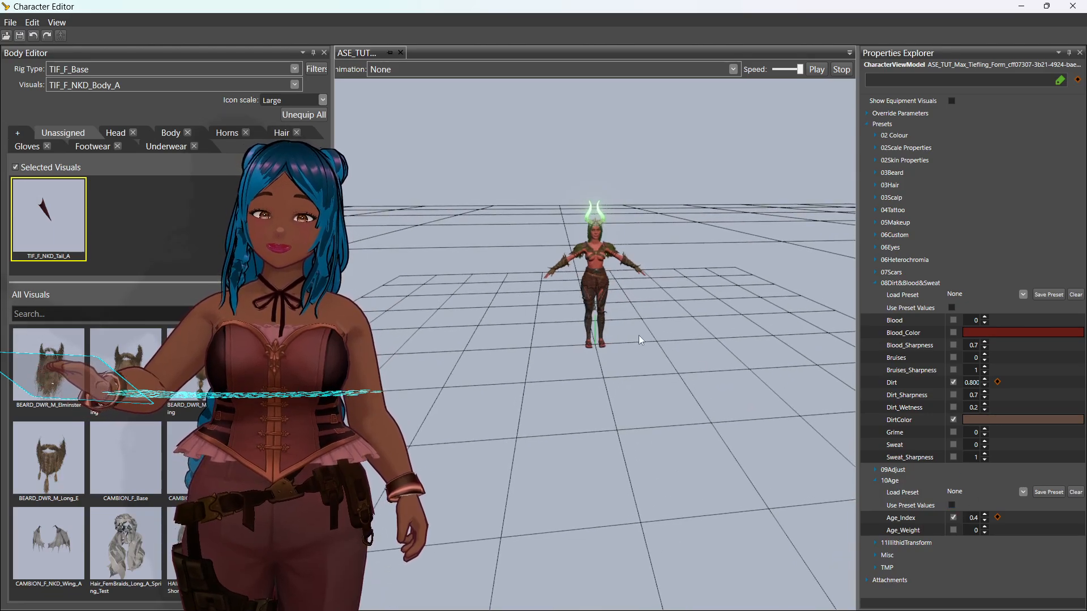
{"action": "middle_click_drag", "start_coordinate": [569, 358], "coordinate": [593, 378]}
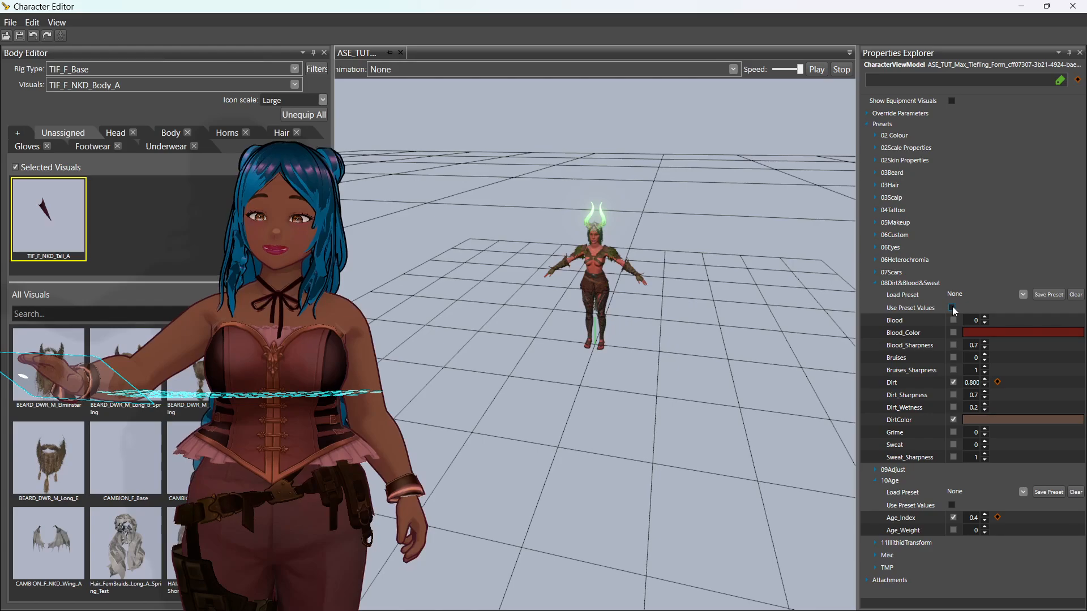
{"action": "middle_click_drag", "start_coordinate": [573, 309], "coordinate": [645, 303]}
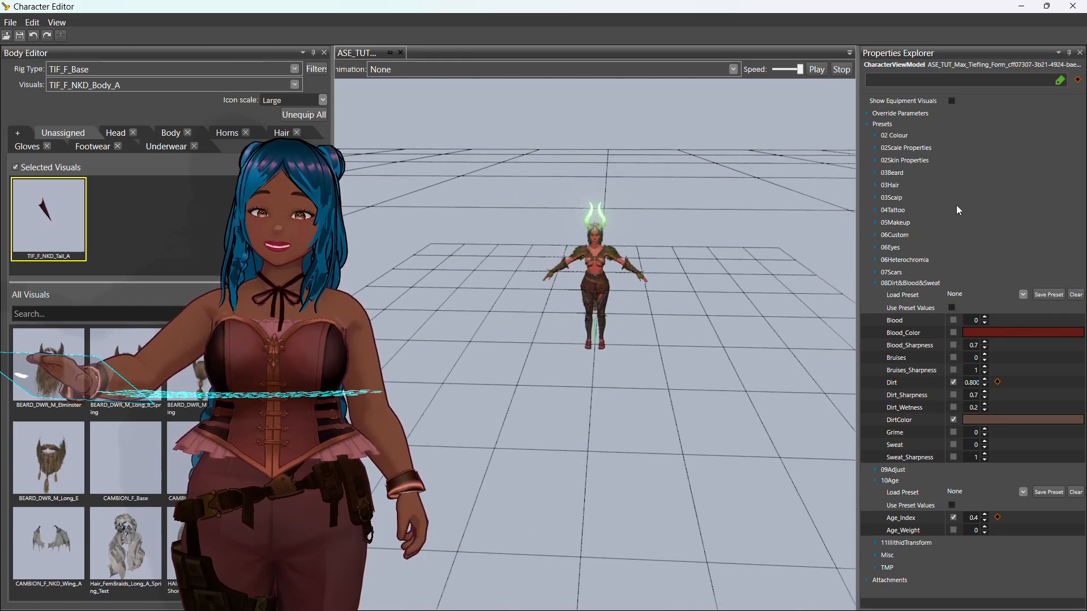
{"action": "middle_click_drag", "start_coordinate": [619, 382], "coordinate": [598, 369]}
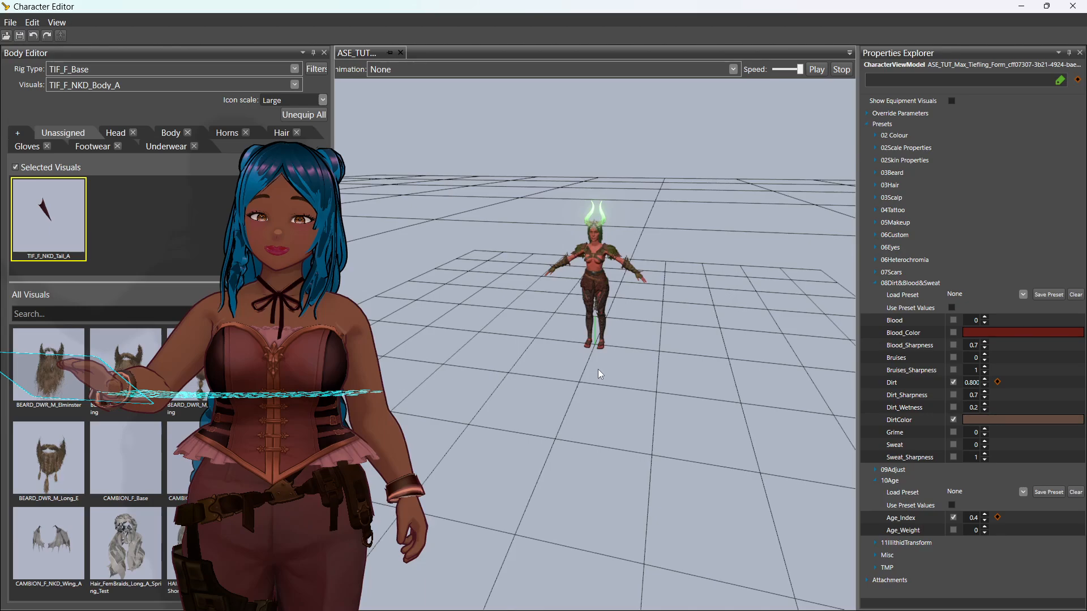
{"action": "middle_click_drag", "start_coordinate": [598, 369], "coordinate": [673, 317]}
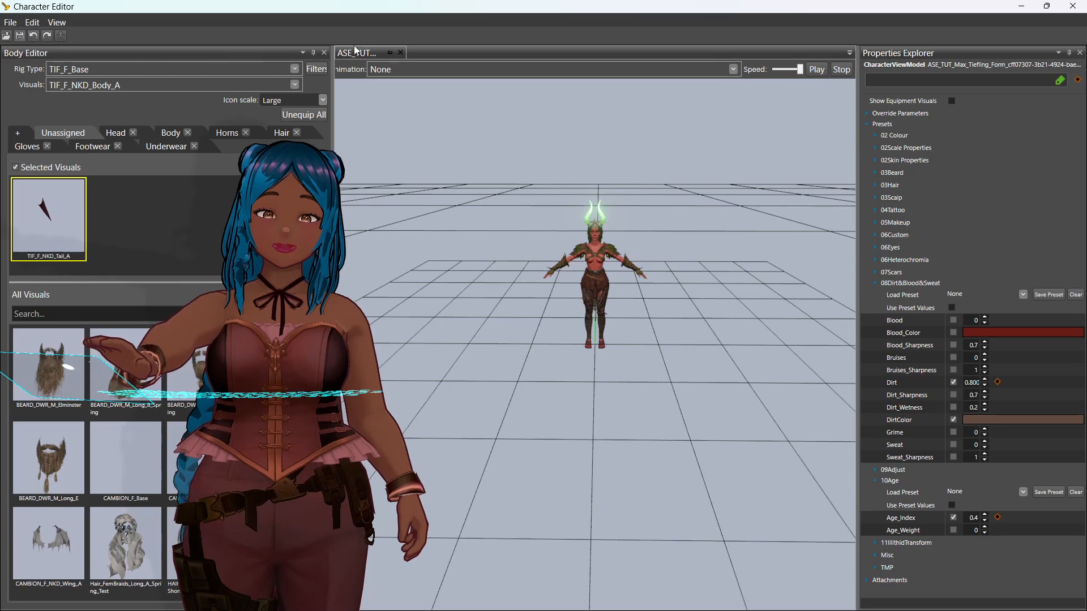
Step: Close the Character Editor, test the level in game mode, and inspect the tiefling's new look in conversation before leaving the dialogue
{"action": "left_click", "coordinate": [1073, 6]}
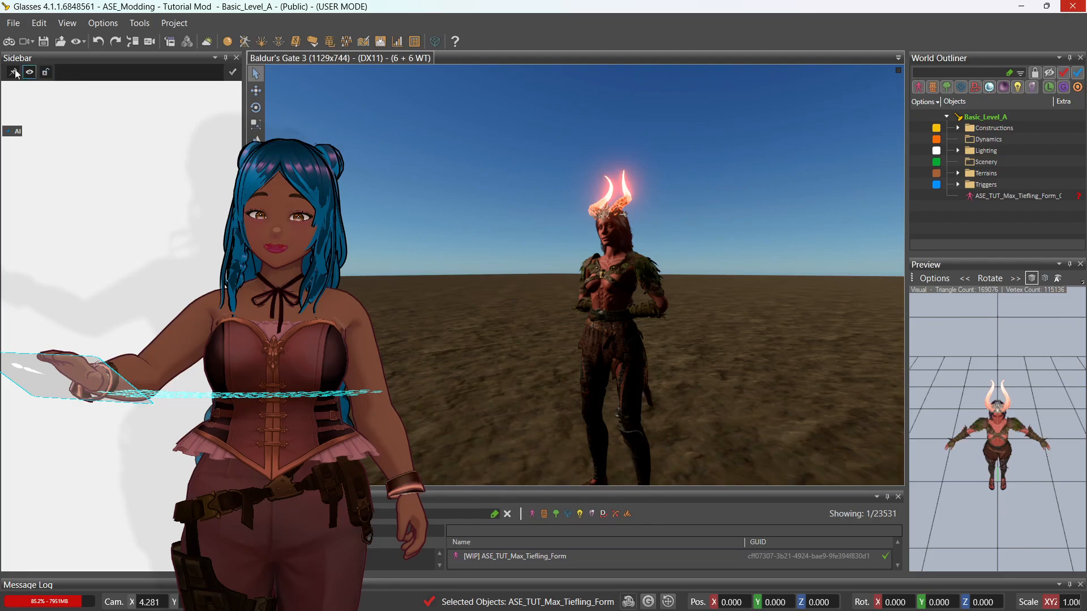
{"action": "left_click", "coordinate": [9, 42]}
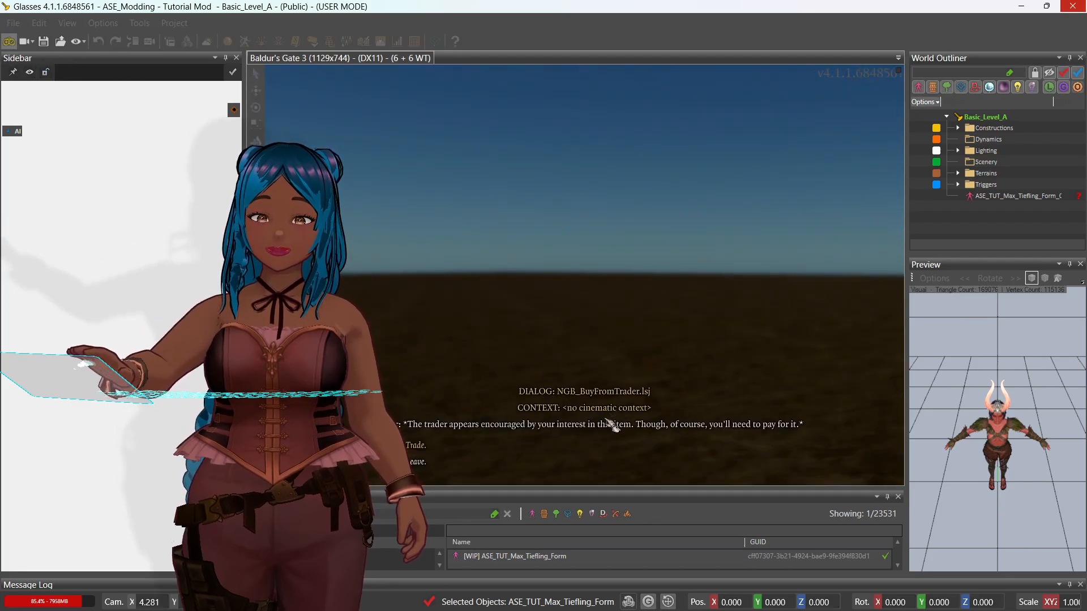
{"action": "left_click", "coordinate": [414, 462]}
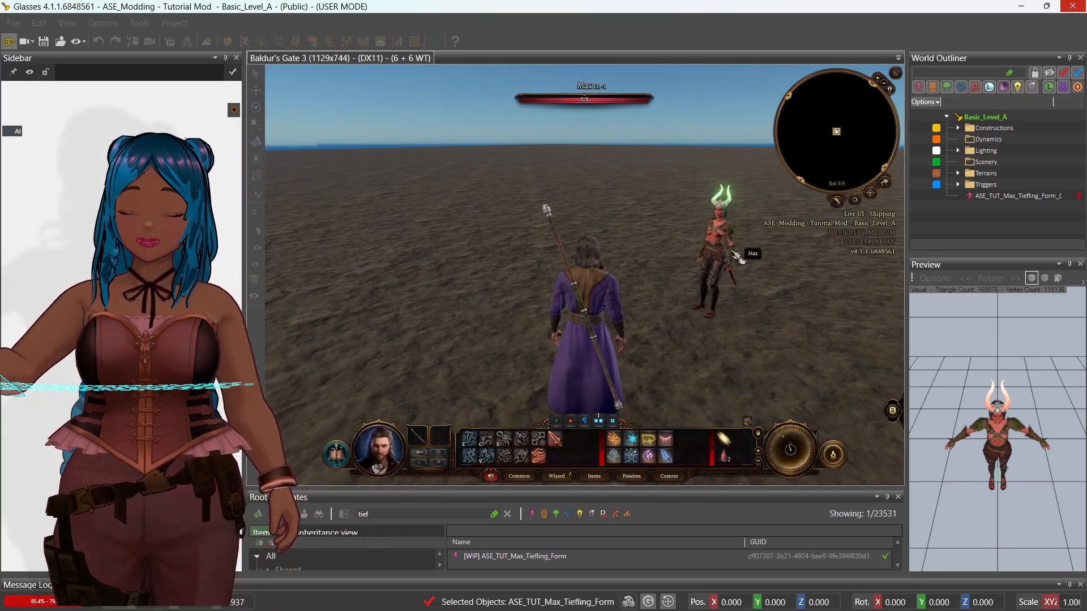
{"action": "left_click", "coordinate": [739, 256]}
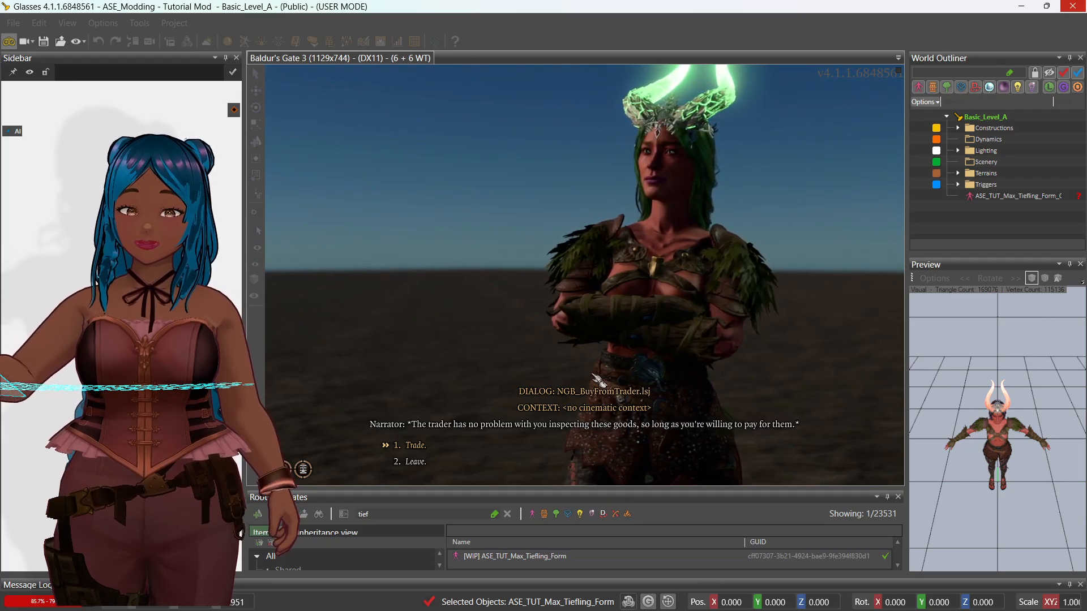
{"action": "left_click", "coordinate": [416, 461]}
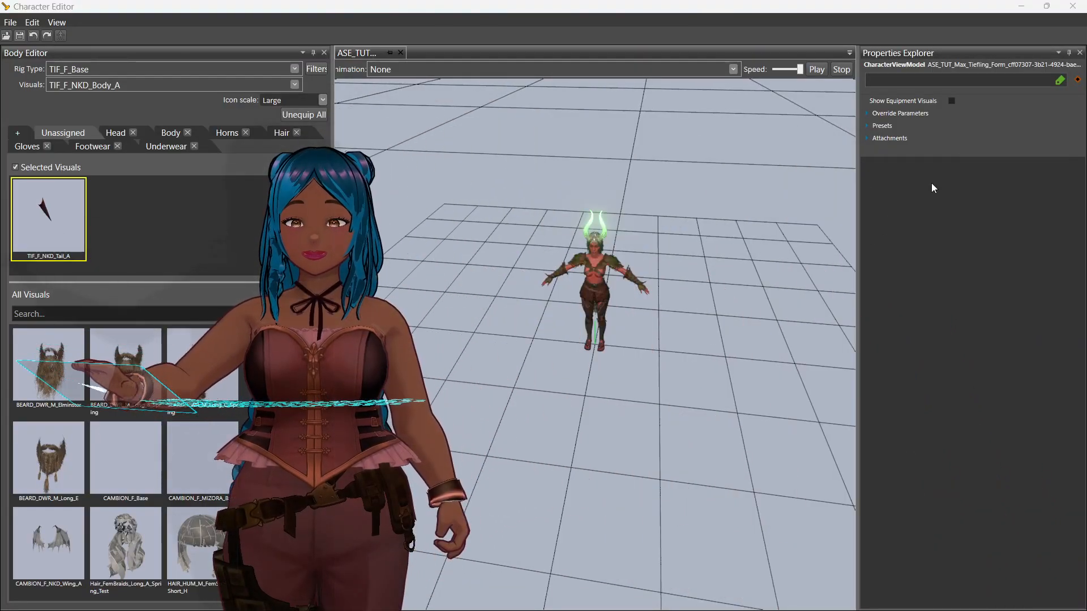
Step: In the 02Skin Properties presets, disable Use Preset Values, enable MelaninColor, and set the melanin dark threshold to 1
{"action": "left_click", "coordinate": [868, 127]}
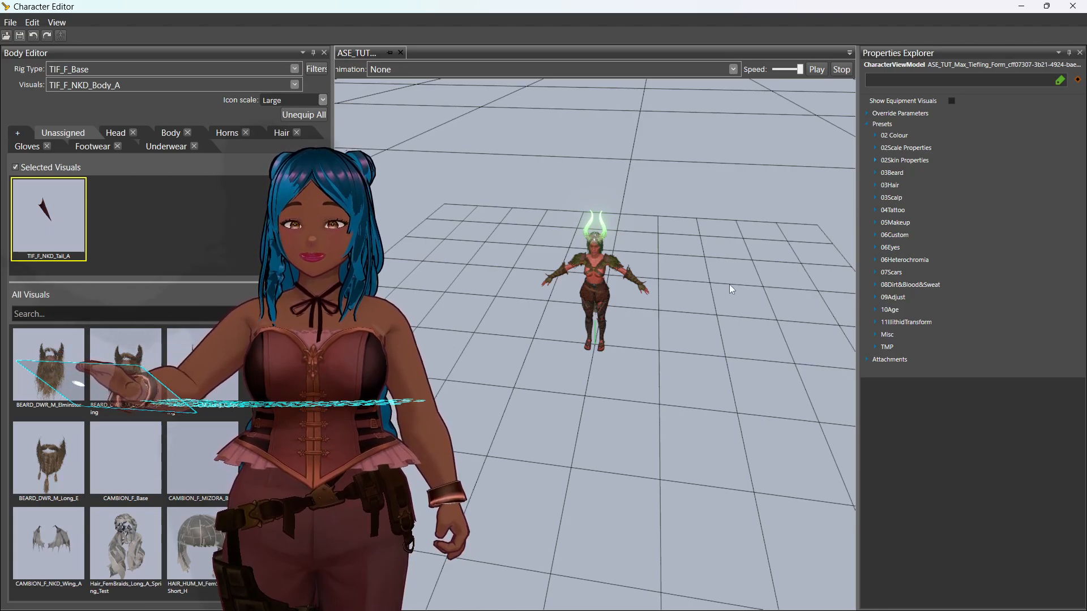
{"action": "middle_click_drag", "start_coordinate": [725, 291], "coordinate": [728, 244]}
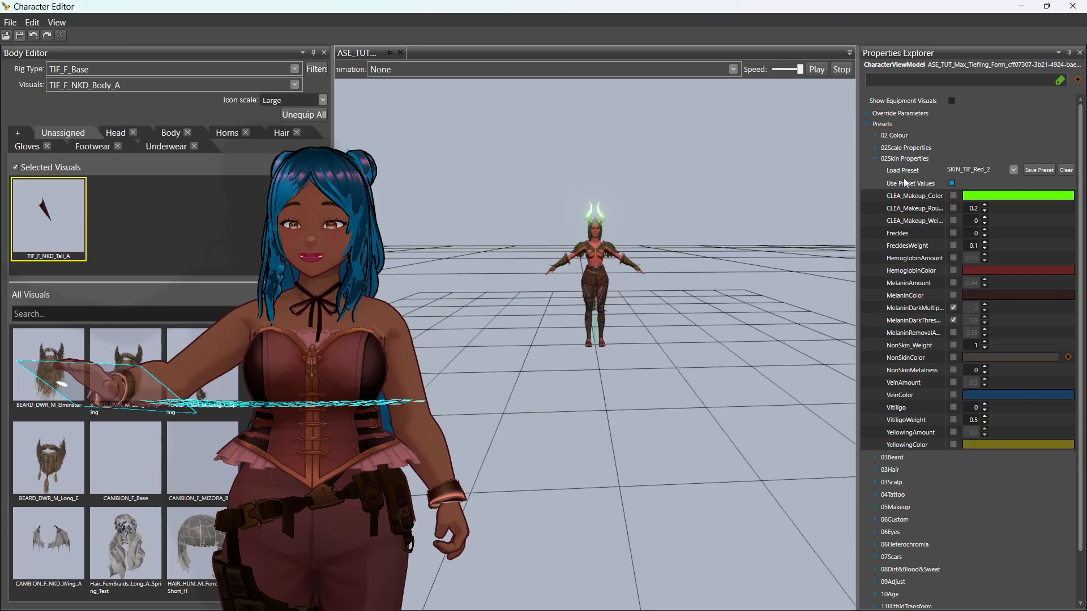
{"action": "left_click", "coordinate": [954, 184]}
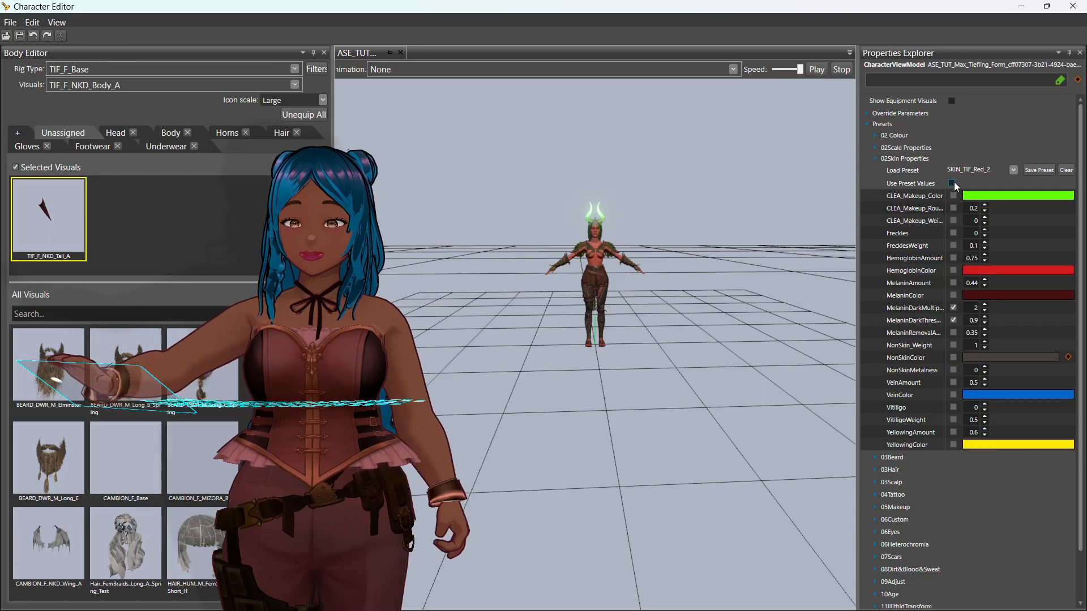
{"action": "left_click", "coordinate": [954, 295]}
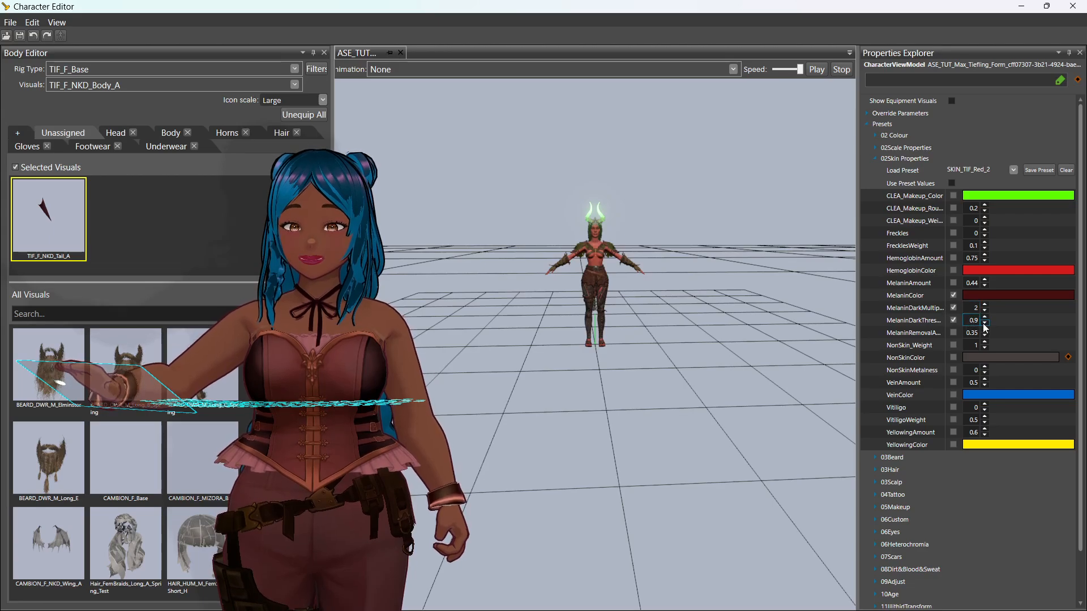
{"action": "left_click", "coordinate": [984, 317]}
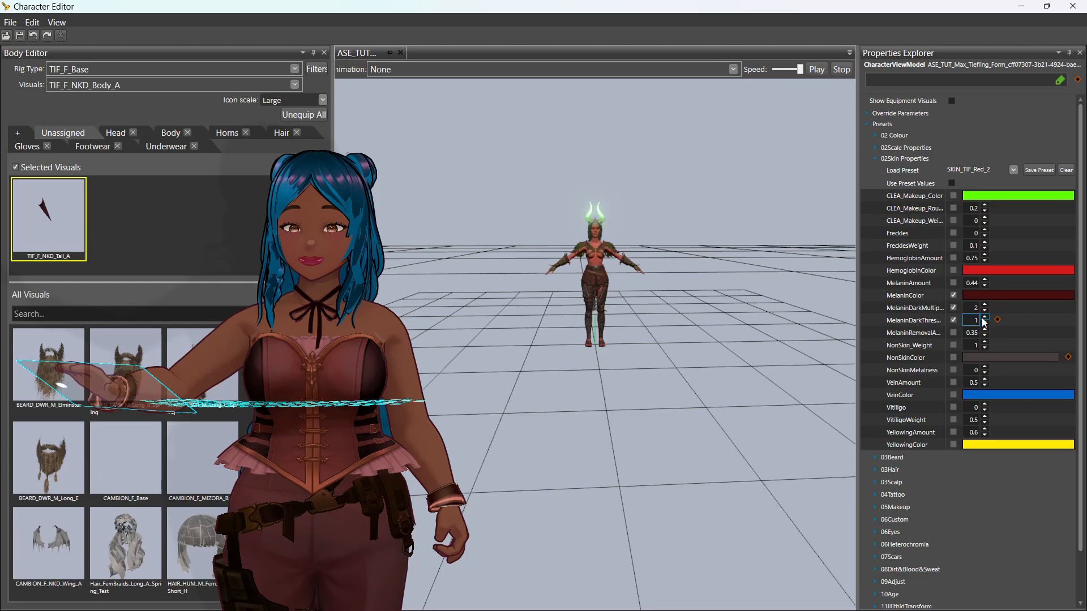
Step: Set MelaninDarkThreshold to 1.1 in the 02Skin Properties presets, stepping the value up and down to compare the skin on the model
{"action": "middle_click_drag", "start_coordinate": [815, 313], "coordinate": [746, 323]}
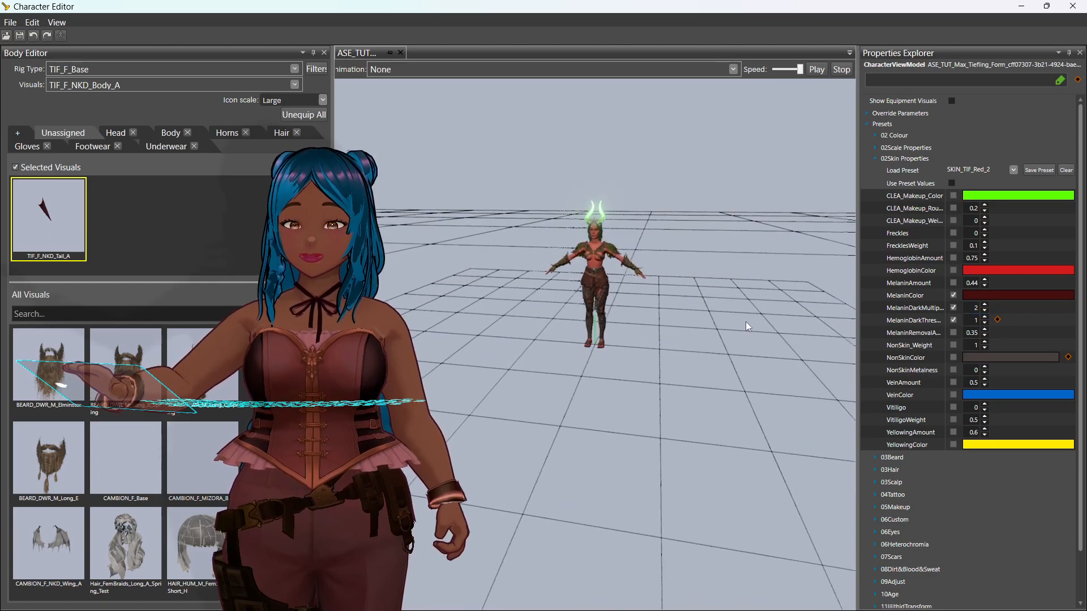
{"action": "left_click", "coordinate": [986, 318]}
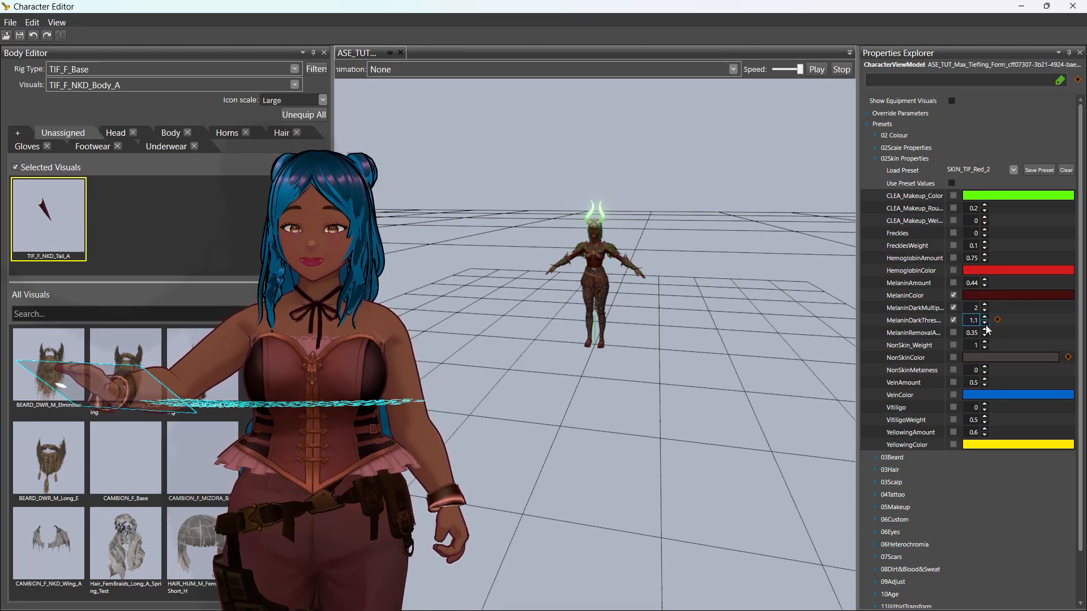
{"action": "left_click", "coordinate": [985, 322]}
{"action": "left_click", "coordinate": [986, 318]}
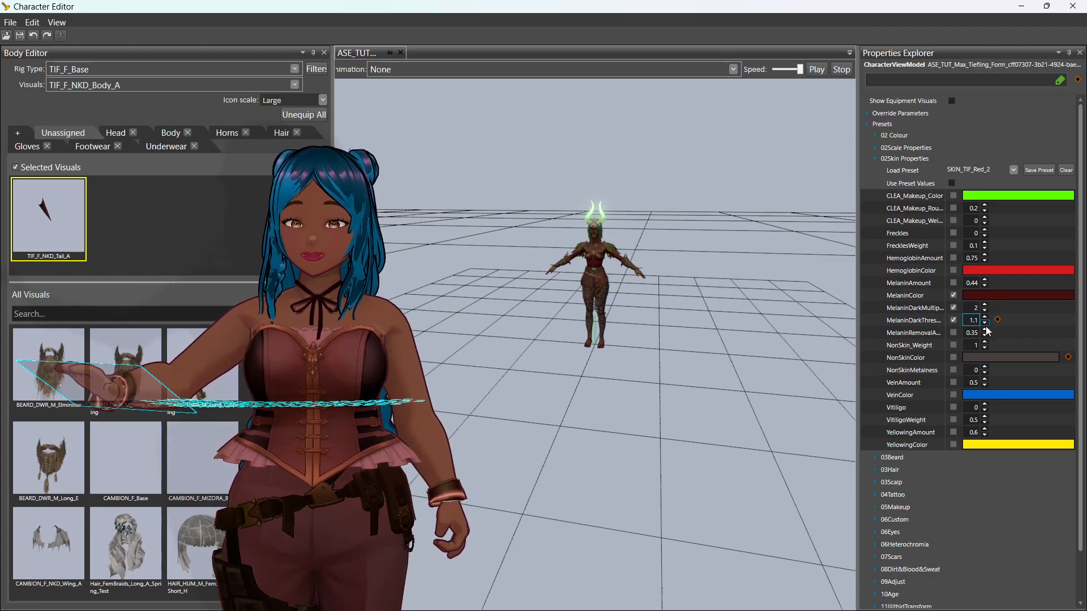
{"action": "left_click", "coordinate": [985, 323]}
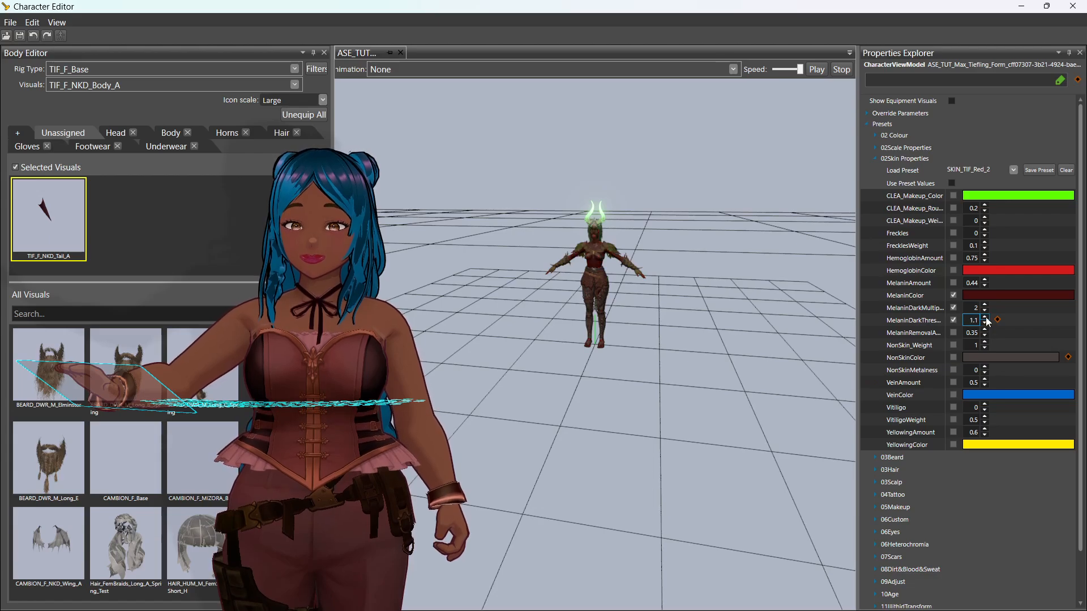
{"action": "left_click", "coordinate": [986, 318]}
Step: Change MelaninColor to a light pink, sRGB hex #FFE791A0, adjusting hue, saturation and brightness while comparing the model's skin
{"action": "left_click", "coordinate": [995, 295]}
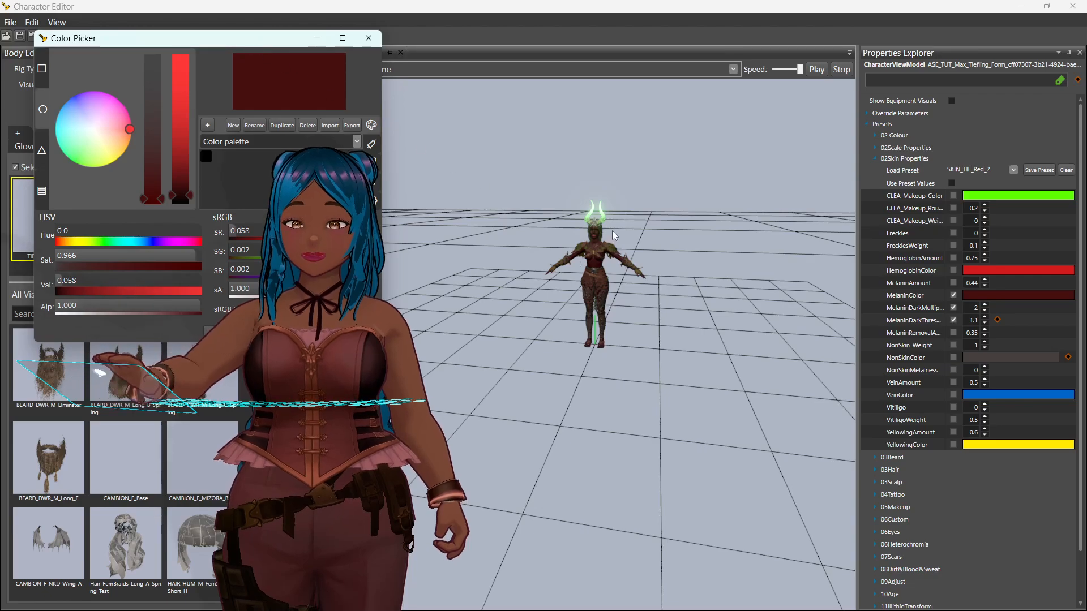
{"action": "left_click_drag", "start_coordinate": [247, 40], "coordinate": [903, 127]}
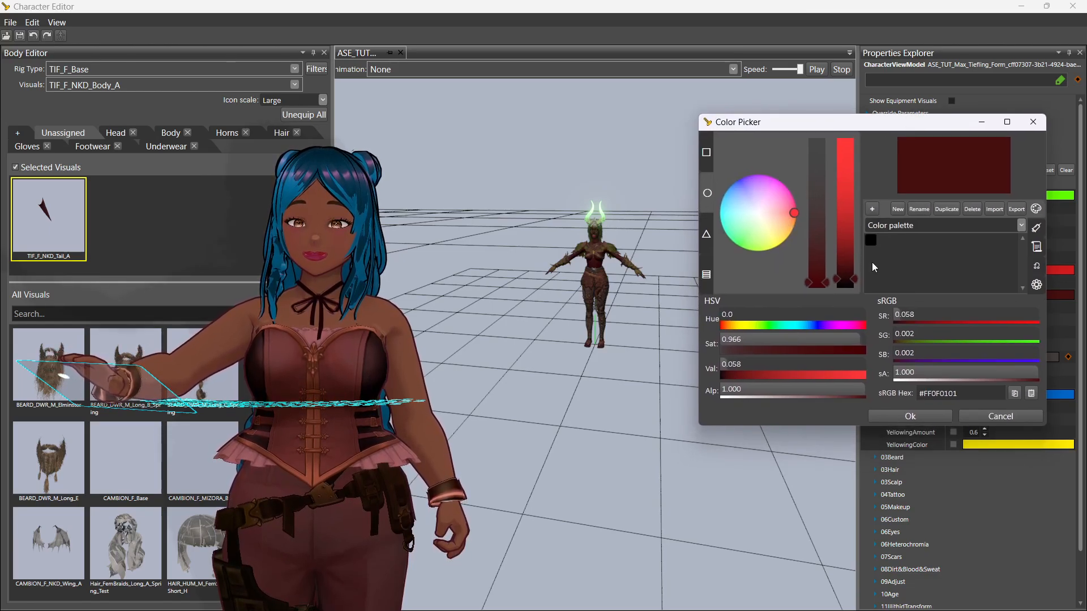
{"action": "left_click", "coordinate": [769, 207]}
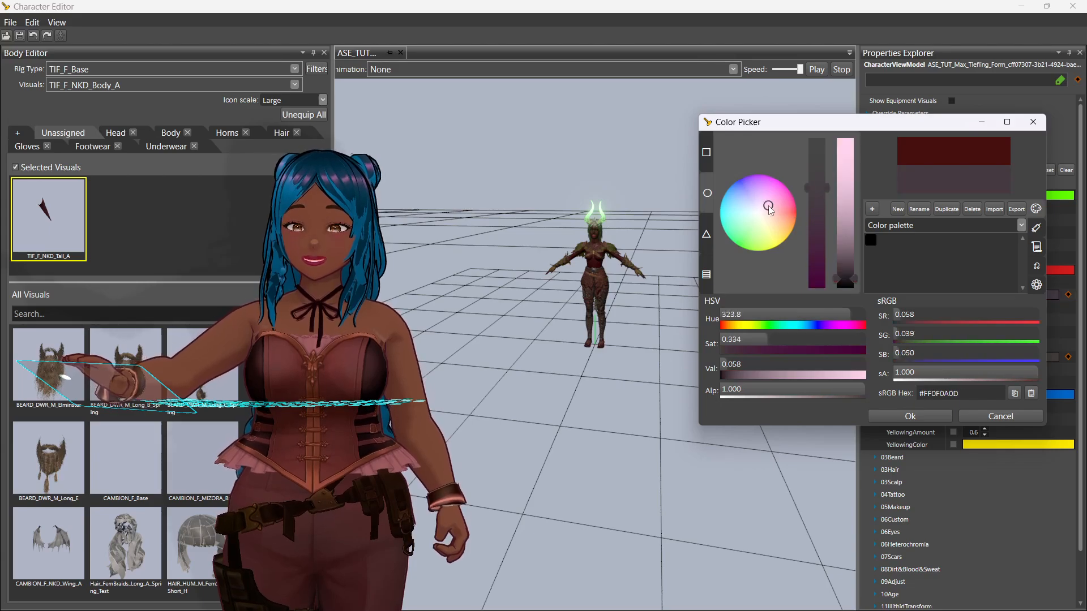
{"action": "left_click_drag", "start_coordinate": [840, 202], "coordinate": [840, 176]}
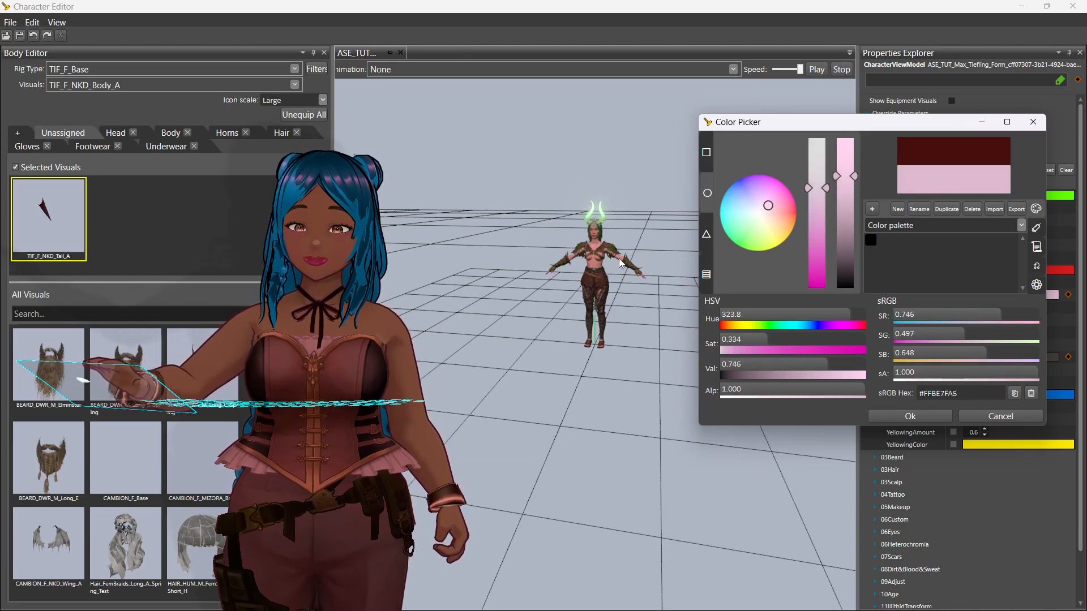
{"action": "mouse_move", "coordinate": [853, 177]}
{"action": "left_mouse_down"}
{"action": "mouse_move", "coordinate": [854, 162]}
{"action": "mouse_move", "coordinate": [852, 174]}
{"action": "left_mouse_up"}
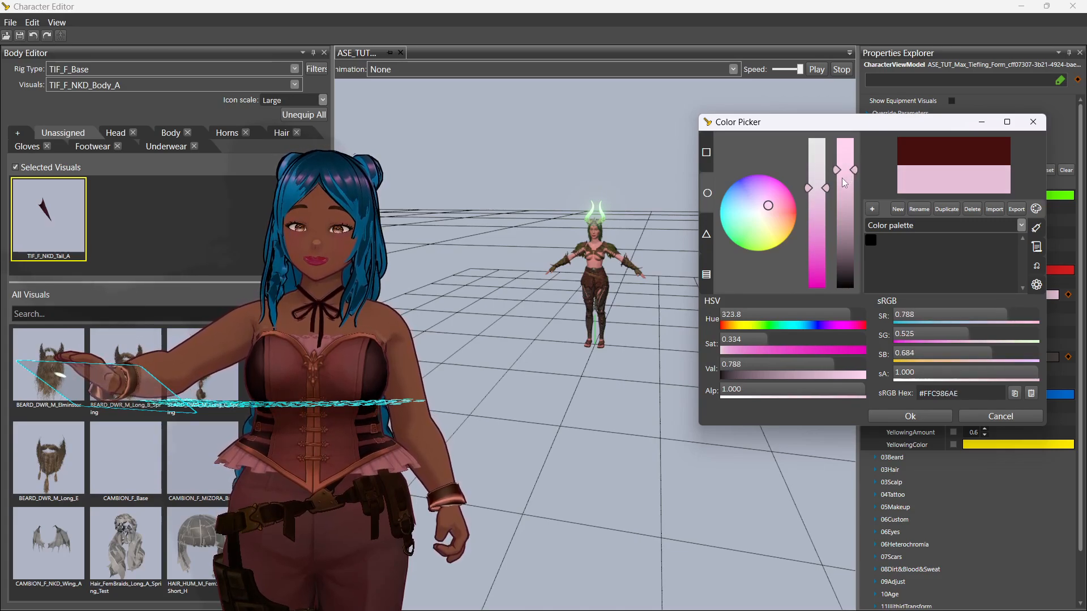
{"action": "mouse_move", "coordinate": [768, 205]}
{"action": "left_mouse_down"}
{"action": "mouse_move", "coordinate": [750, 233]}
{"action": "mouse_move", "coordinate": [769, 215]}
{"action": "left_mouse_up"}
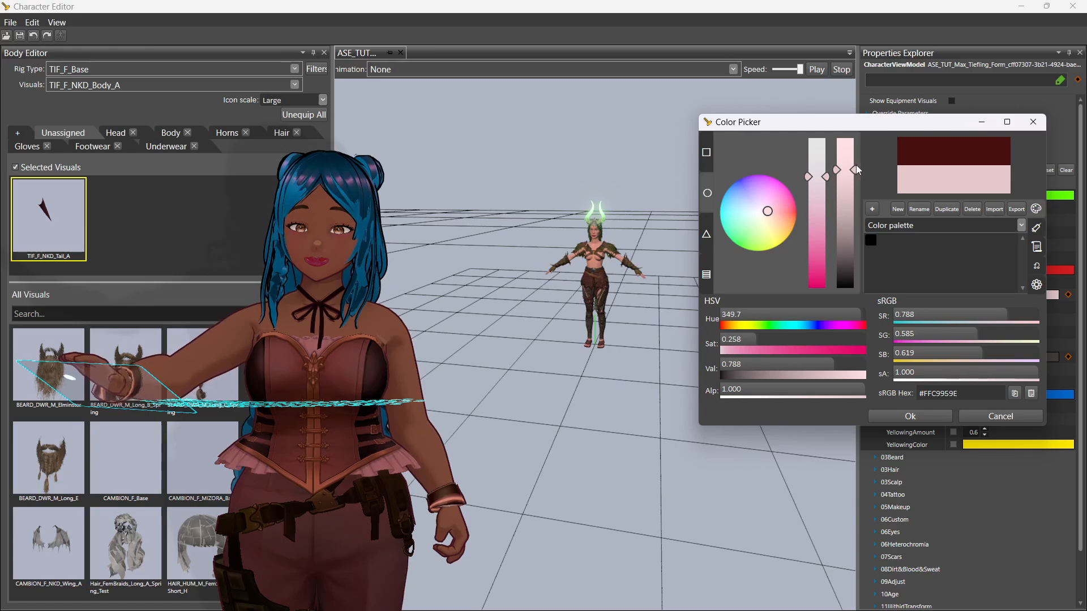
{"action": "left_click_drag", "start_coordinate": [857, 165], "coordinate": [841, 162]}
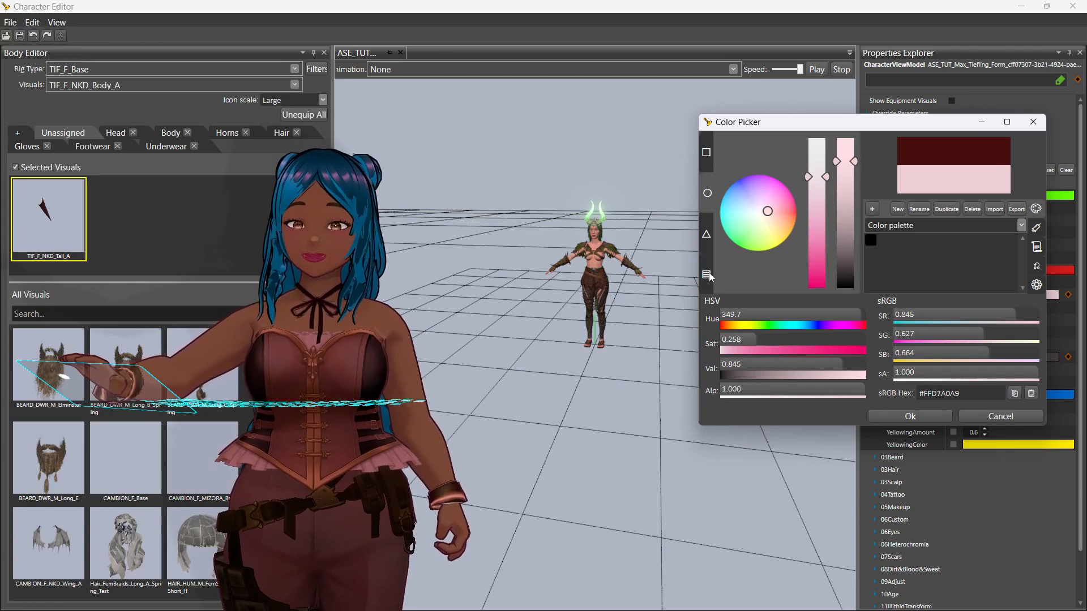
{"action": "left_click_drag", "start_coordinate": [825, 177], "coordinate": [821, 193]}
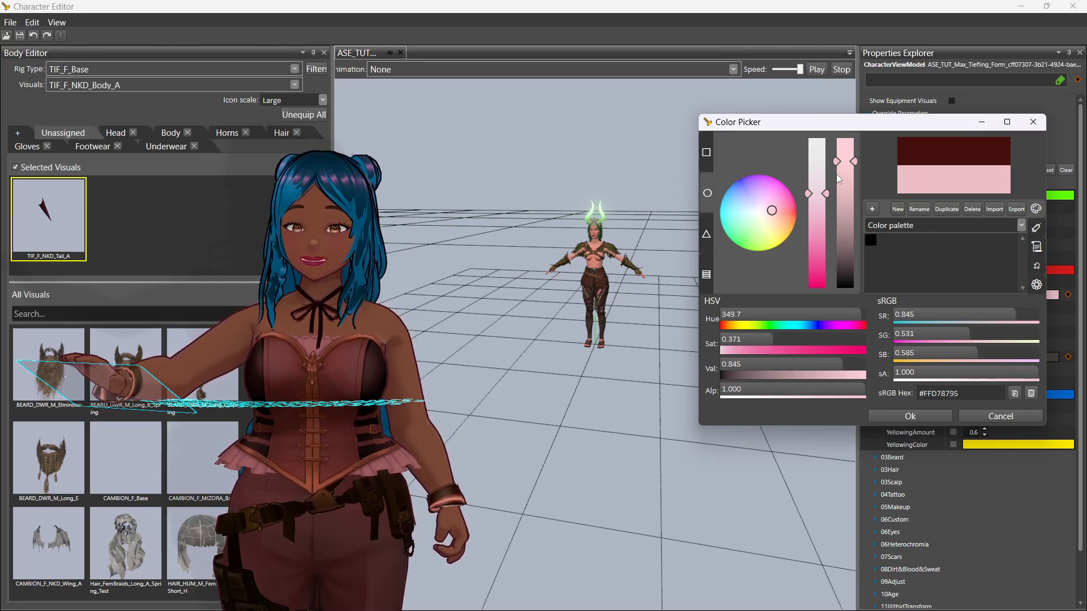
{"action": "left_click_drag", "start_coordinate": [847, 157], "coordinate": [848, 152]}
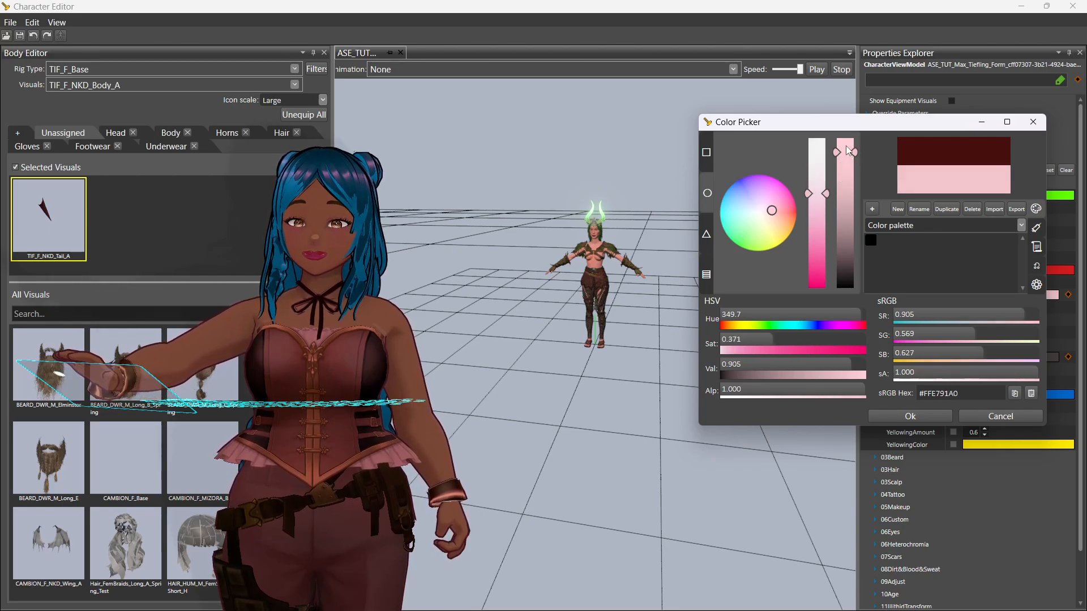
{"action": "left_click", "coordinate": [907, 416]}
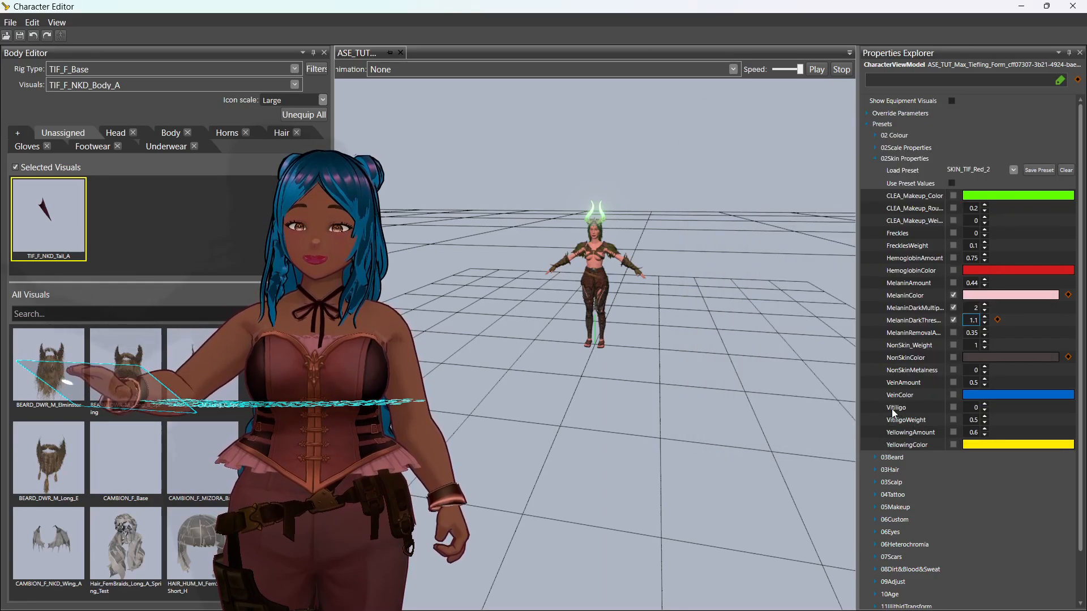
Step: Save the skin changes, closing the Character Editor, and switch the level into game mode
{"action": "left_click", "coordinate": [21, 37]}
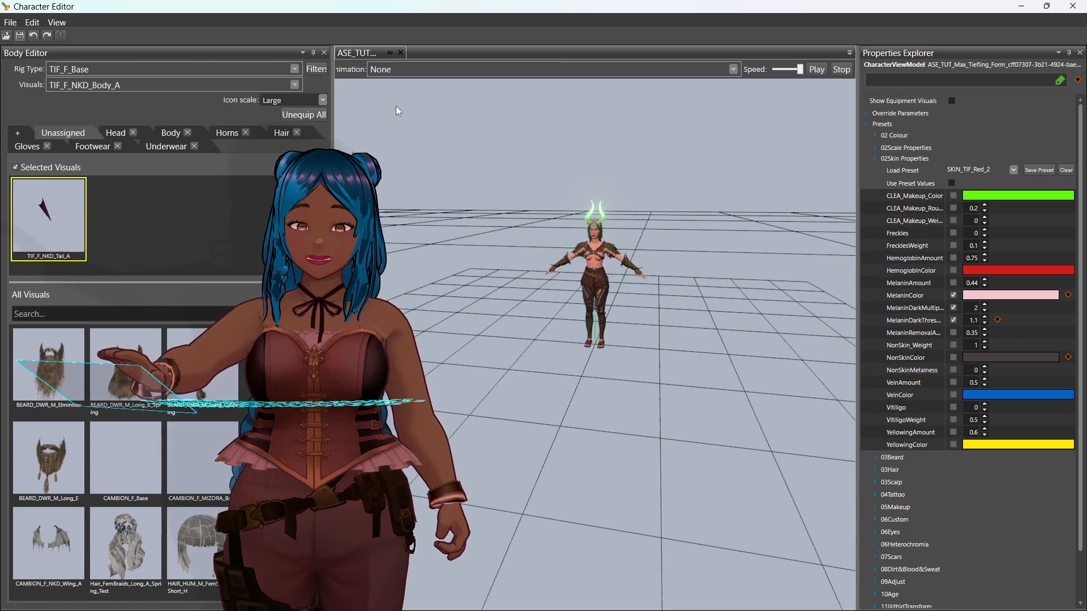
{"action": "left_click", "coordinate": [1072, 7]}
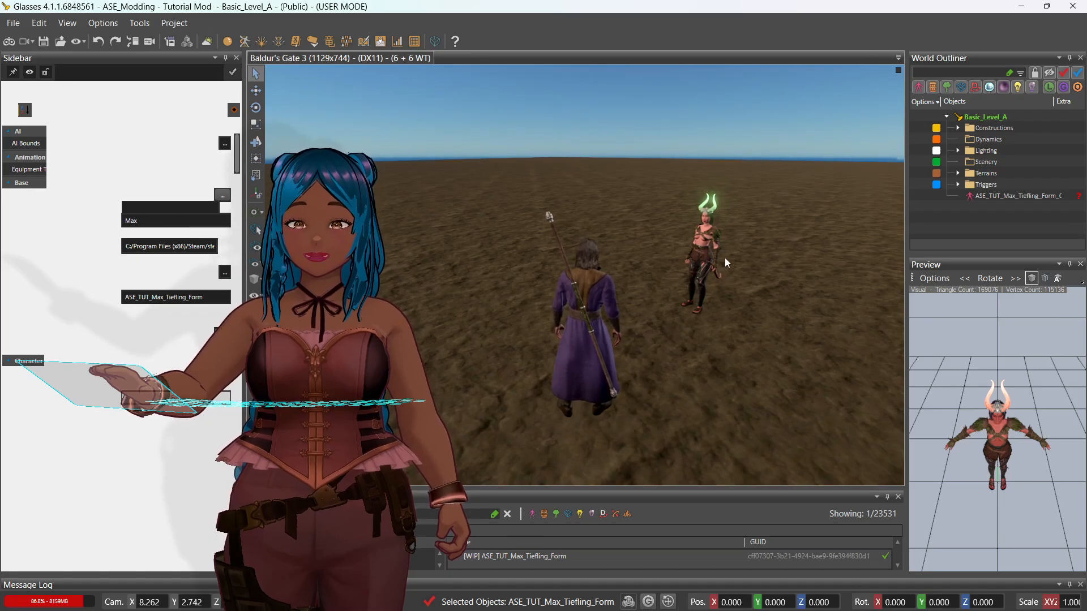
{"action": "left_click", "coordinate": [8, 41]}
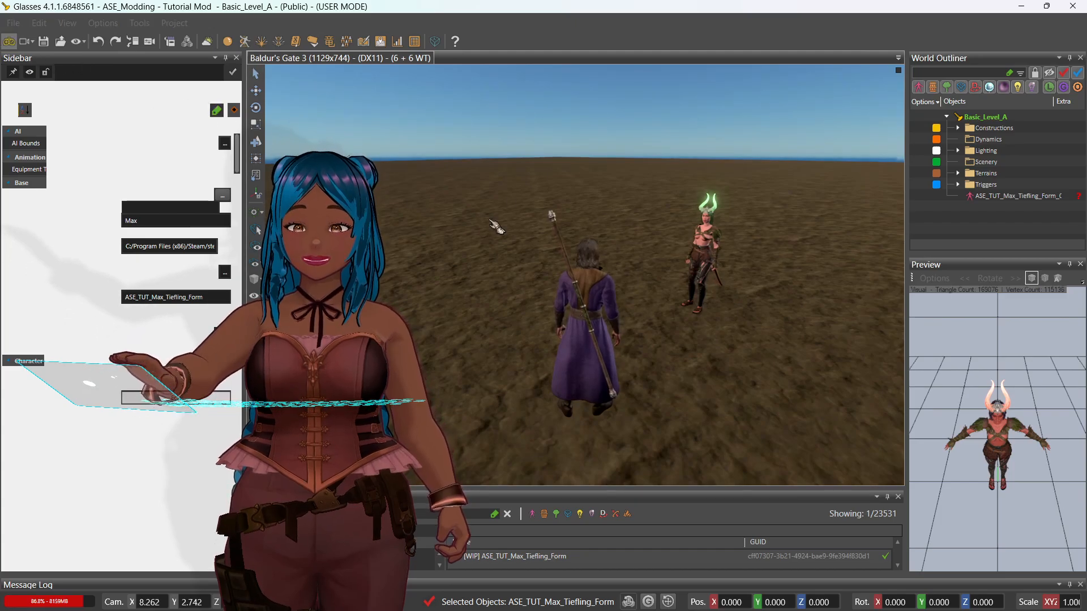